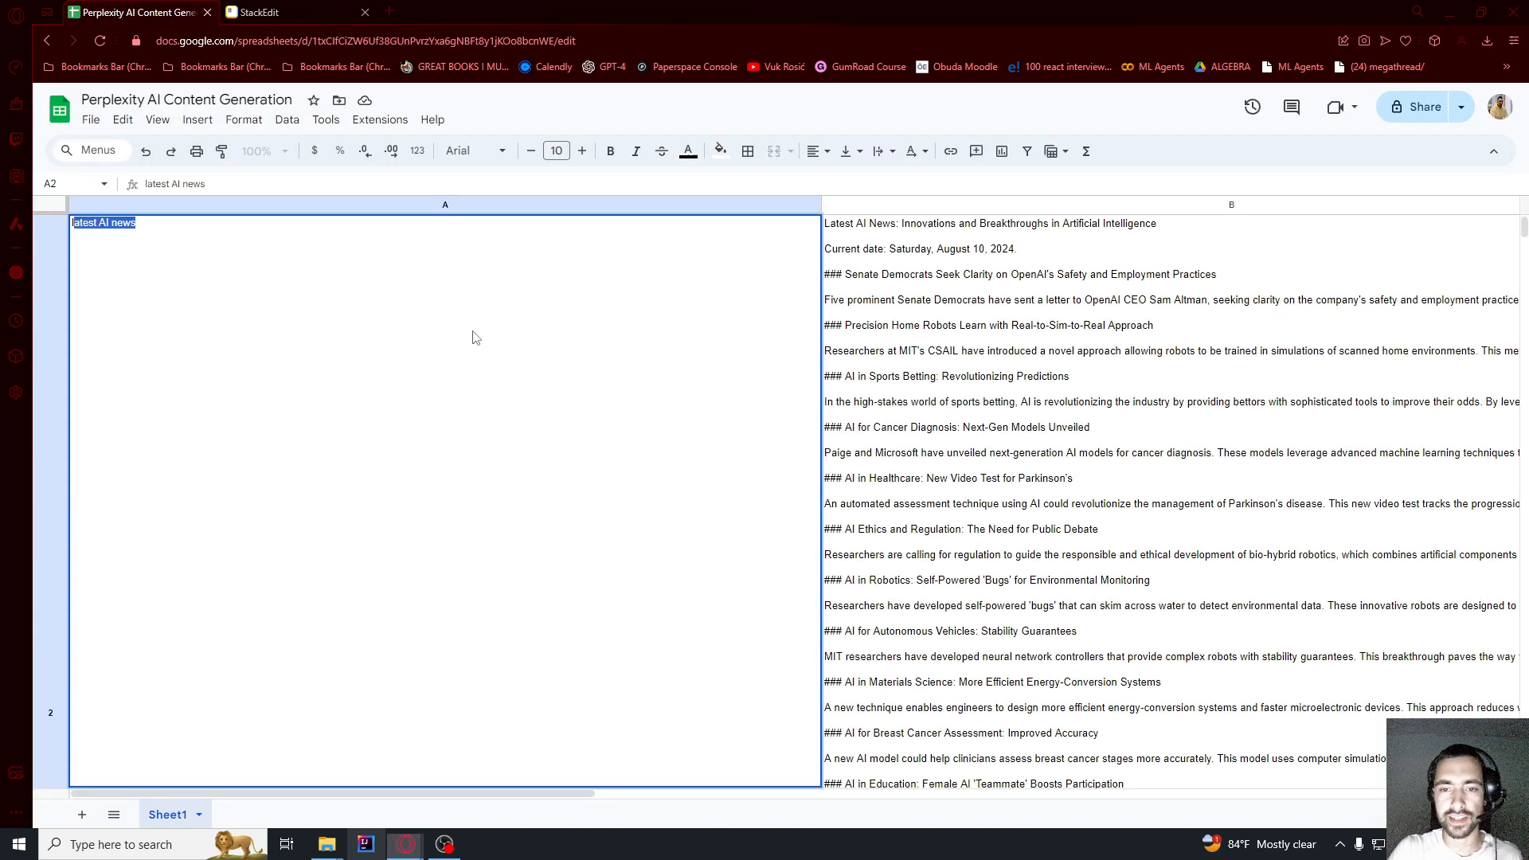
- Examine the full generated article in cell B2 and the adjacent post text in C2
{"action": "double_click", "coordinate": [846, 324]}
{"action": "key", "text": "ctrl+a"}
{"action": "left_click", "coordinate": [816, 322]}
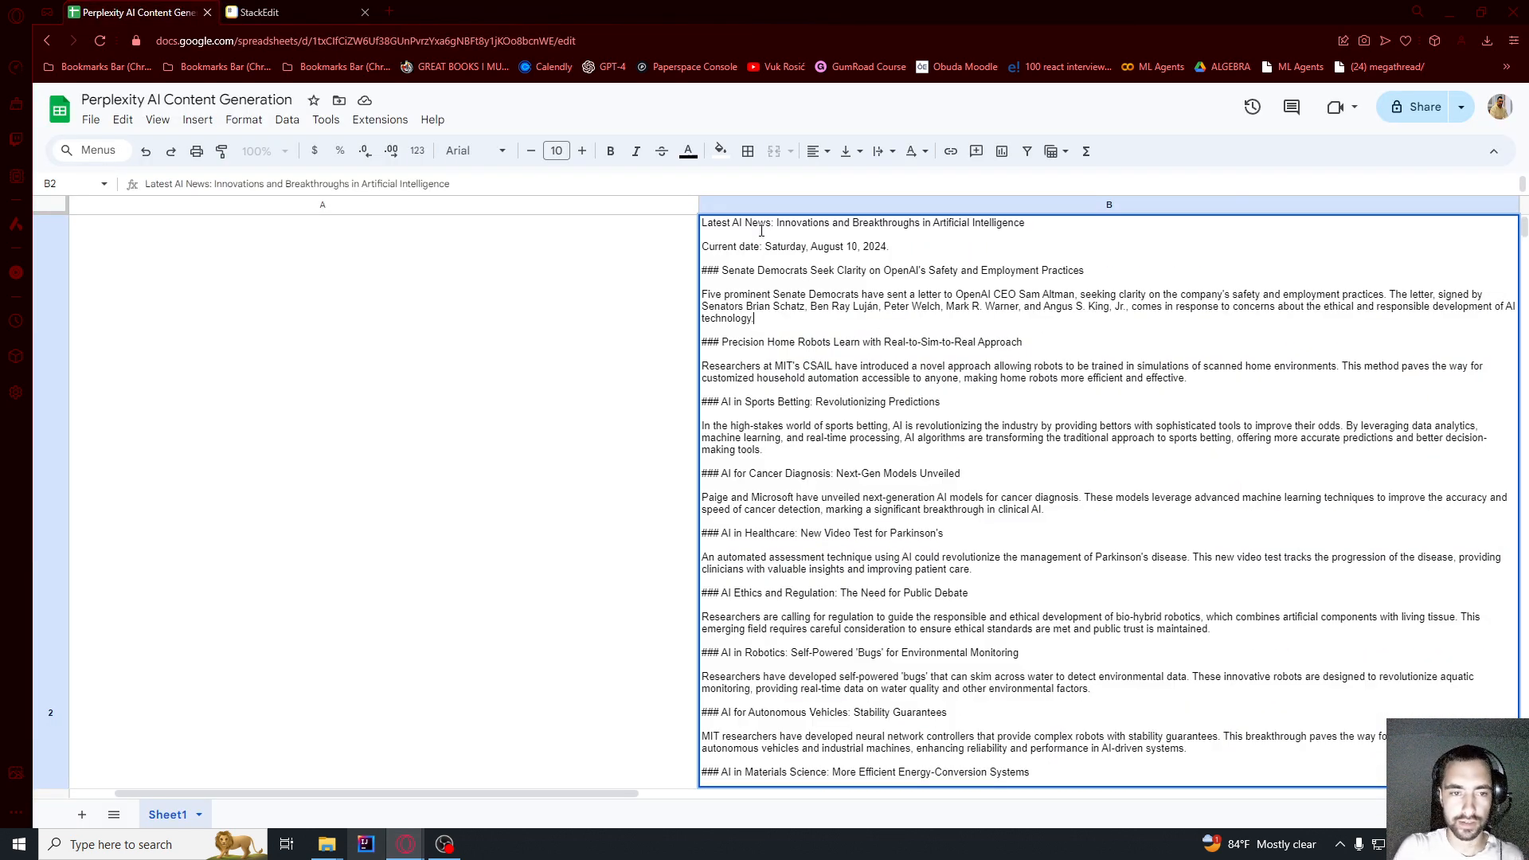
{"action": "key", "text": "Tab"}
{"action": "left_click_drag", "start_coordinate": [659, 802], "coordinate": [908, 800]}
{"action": "double_click", "coordinate": [697, 396]}
{"action": "key", "text": "ctrl+a"}
{"action": "left_click", "coordinate": [749, 584]}
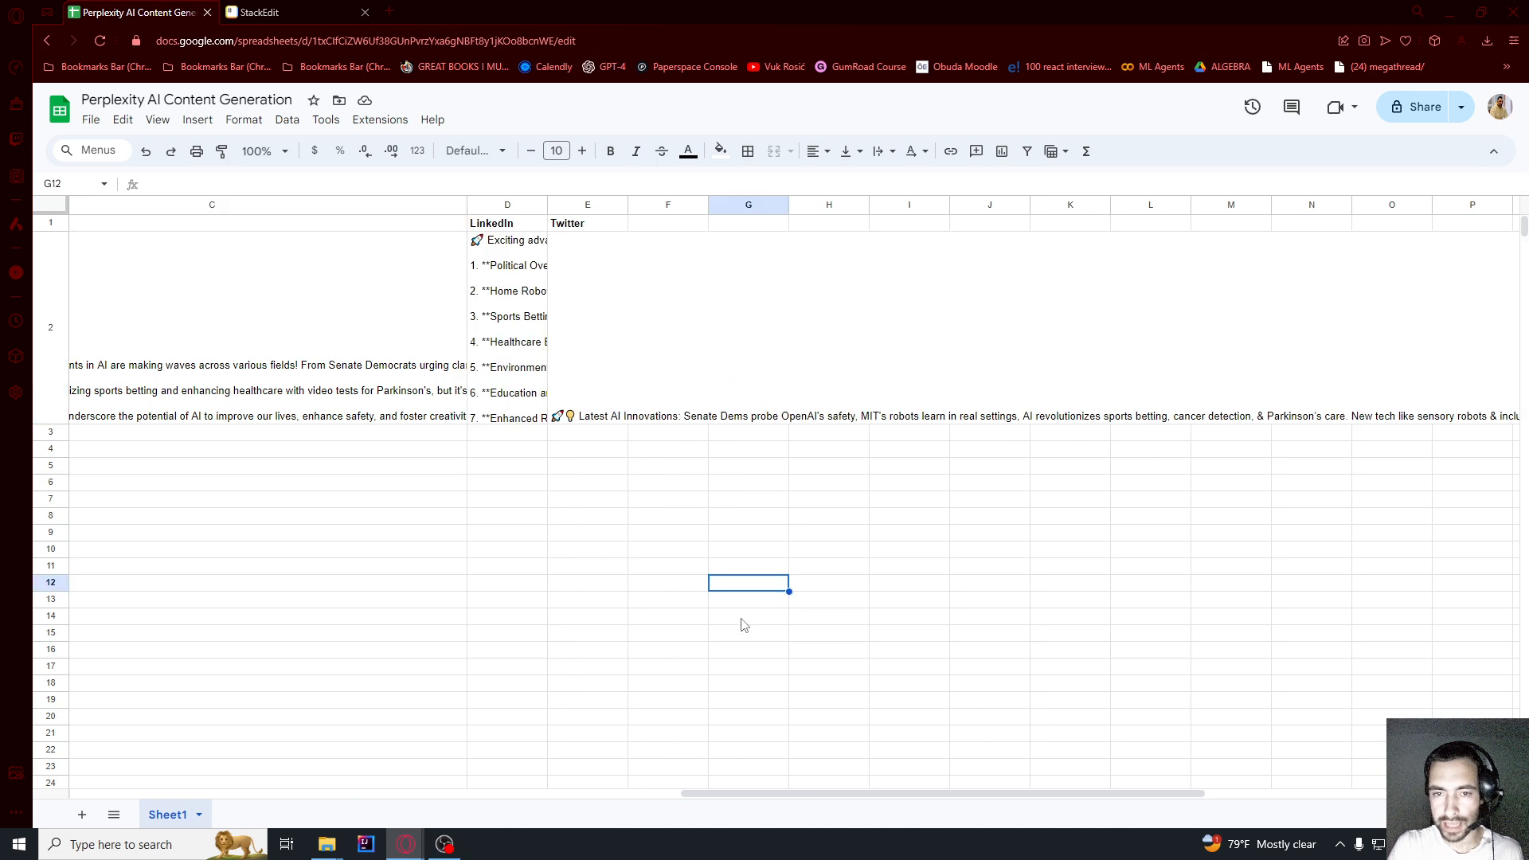
- Examine the generated LinkedIn post in D2 and the Twitter post in E2
{"action": "double_click", "coordinate": [530, 331]}
{"action": "key", "text": "ctrl+a"}
{"action": "left_click", "coordinate": [610, 377]}
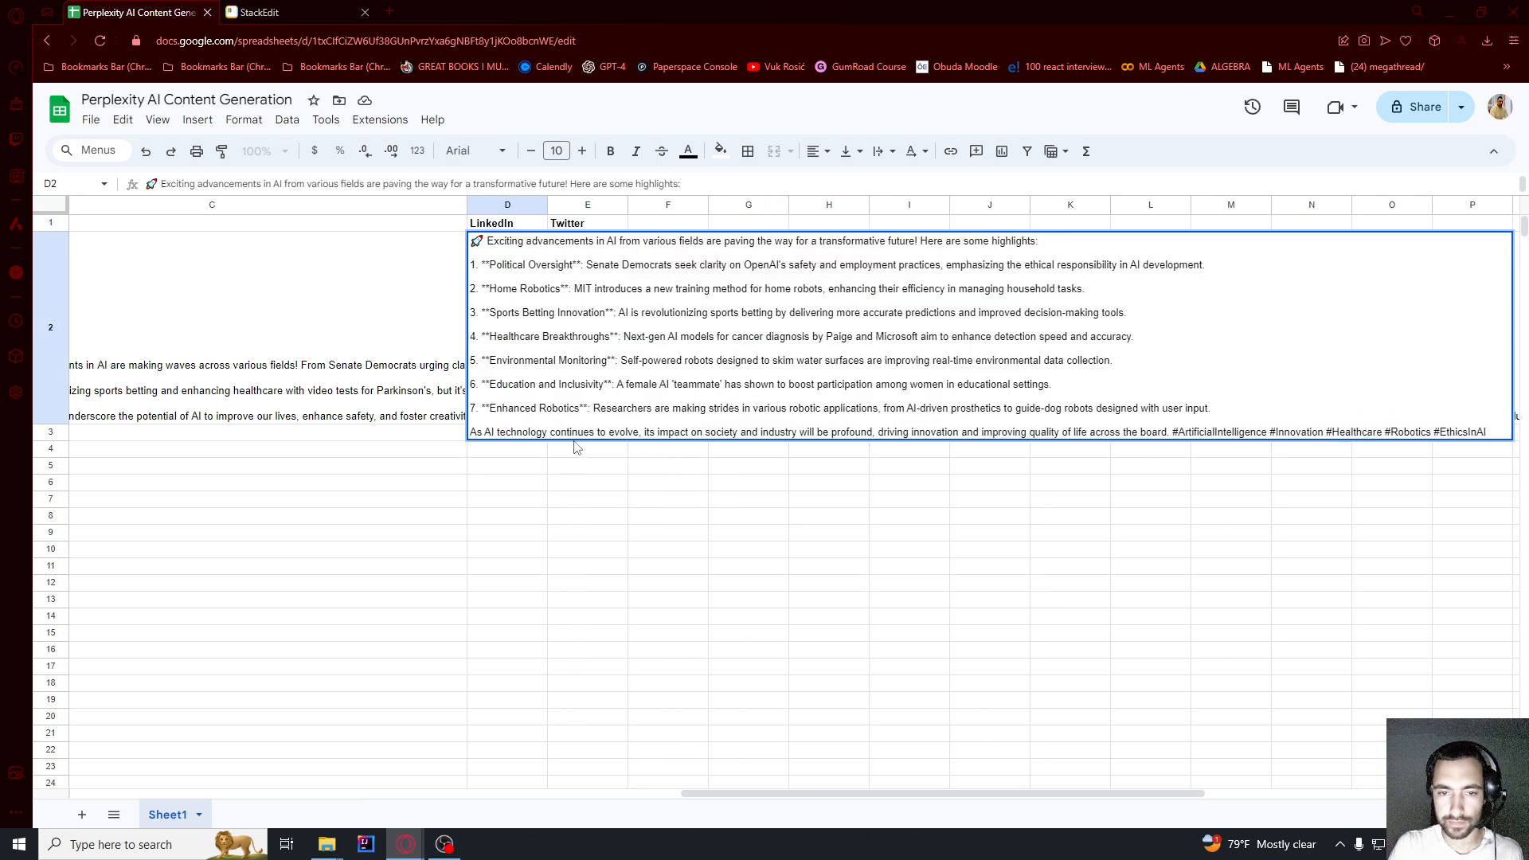
{"action": "left_click", "coordinate": [550, 548]}
{"action": "double_click", "coordinate": [633, 319]}
{"action": "key", "text": "ctrl+a"}
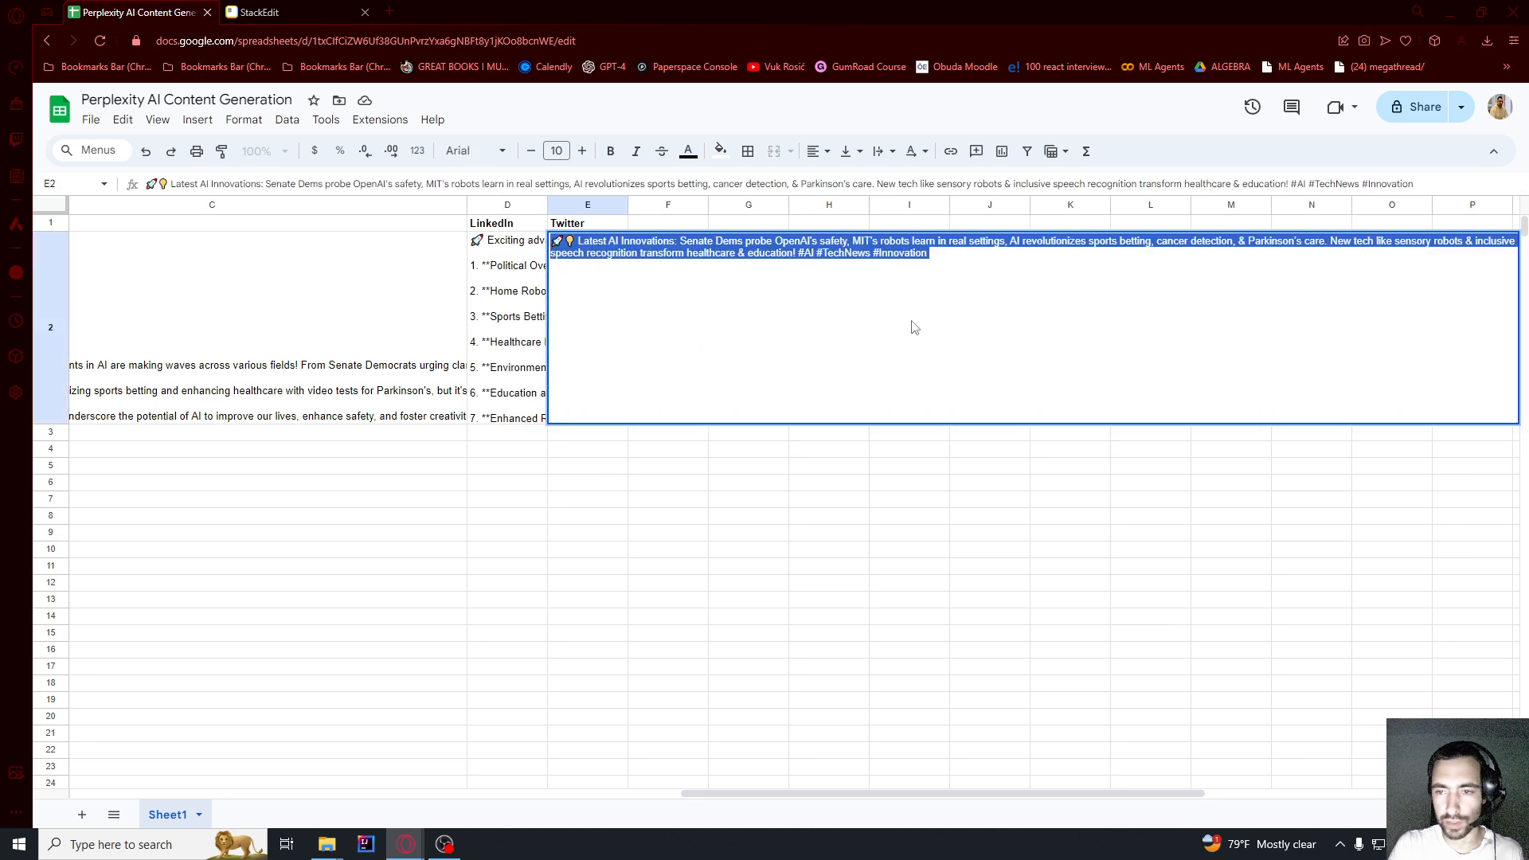
{"action": "left_click", "coordinate": [908, 311]}
{"action": "left_click", "coordinate": [621, 533]}
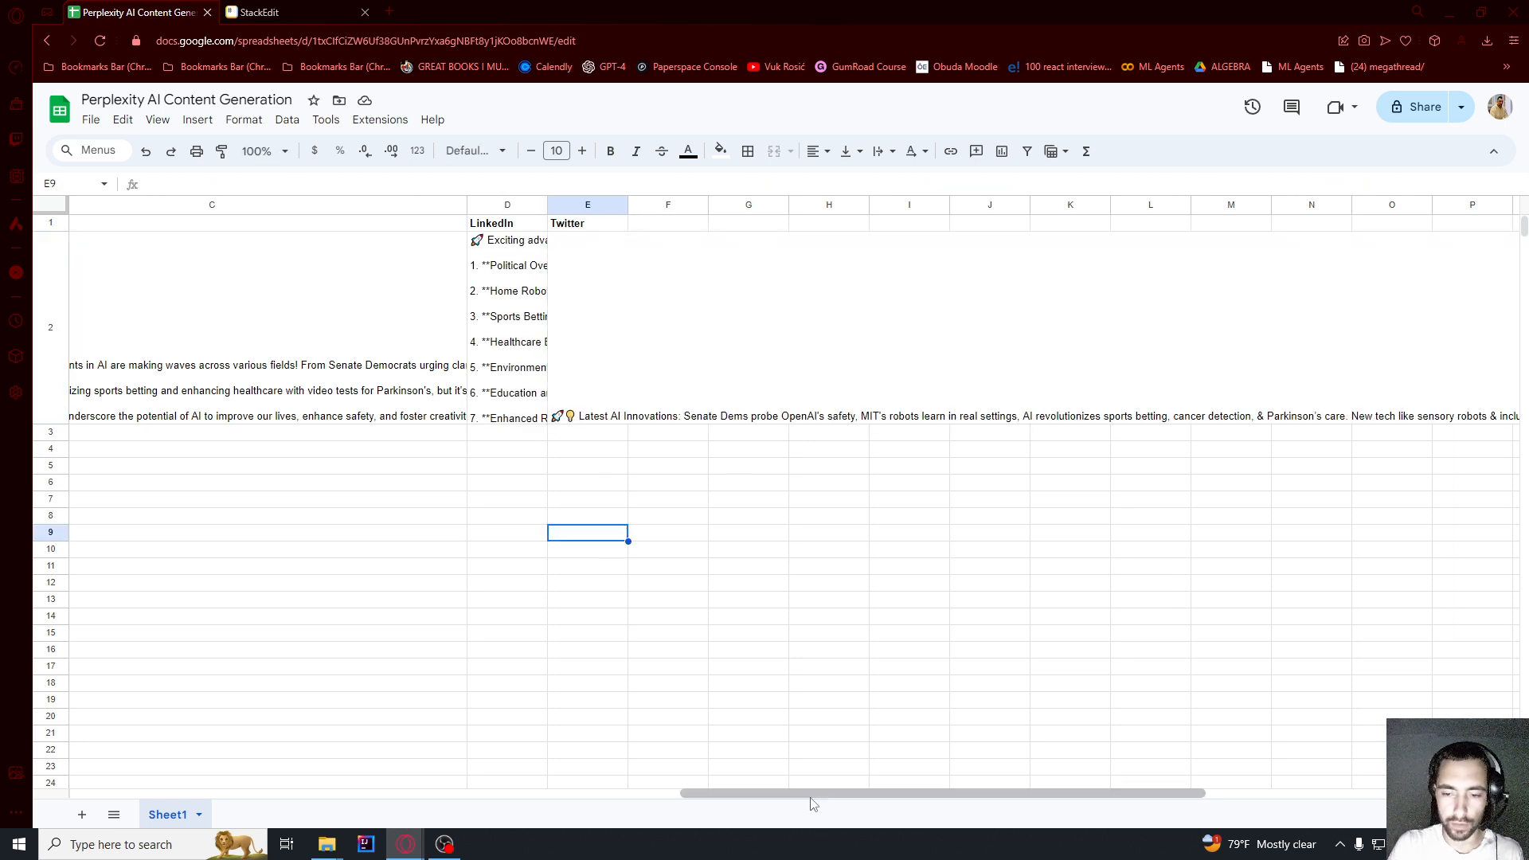
{"action": "left_click_drag", "start_coordinate": [817, 794], "coordinate": [429, 794]}
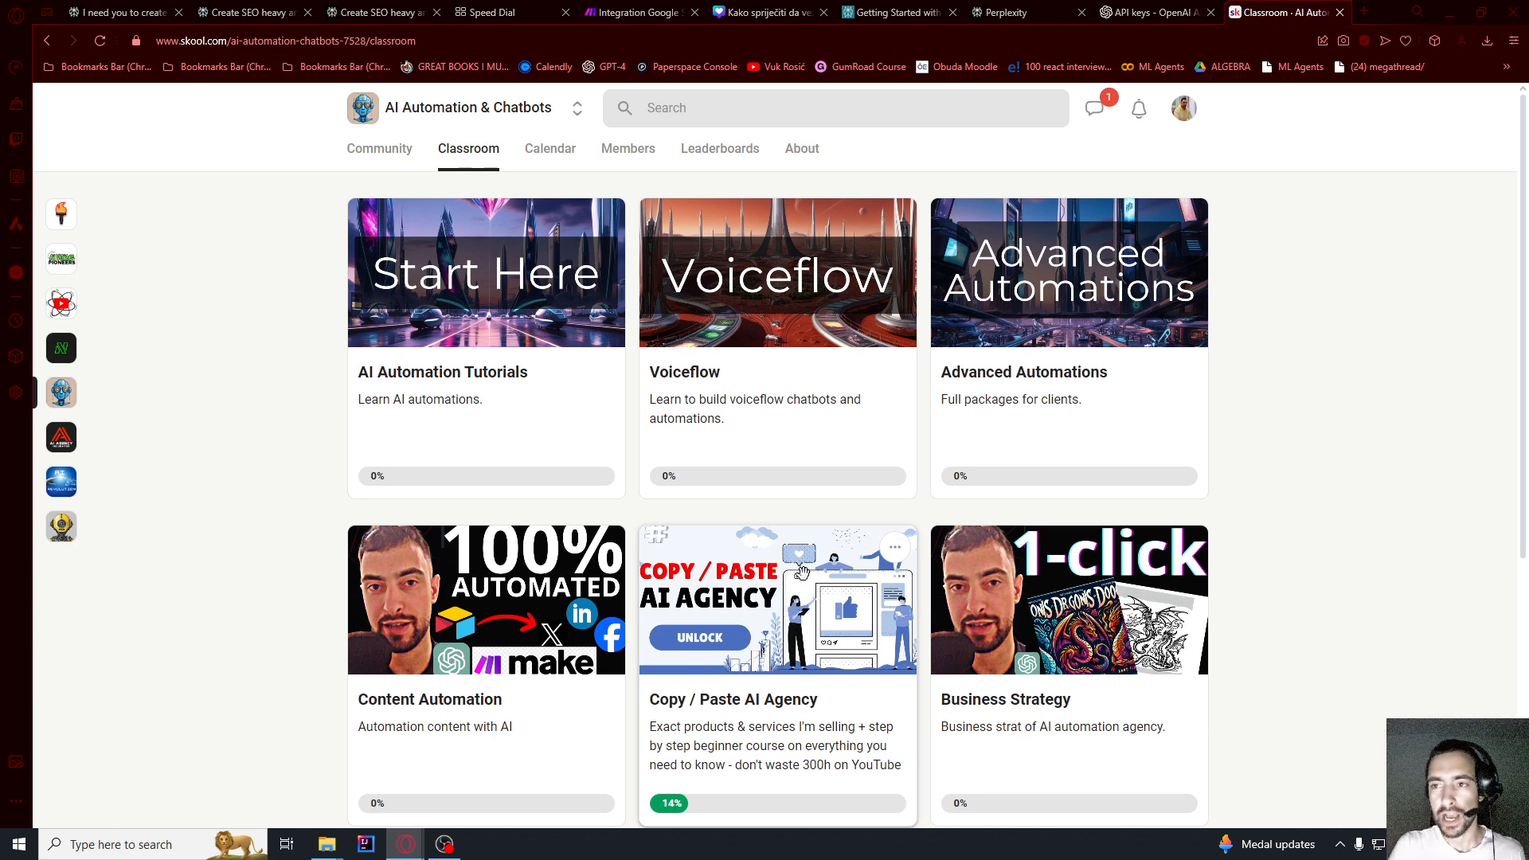
{"action": "left_click", "coordinate": [802, 572]}
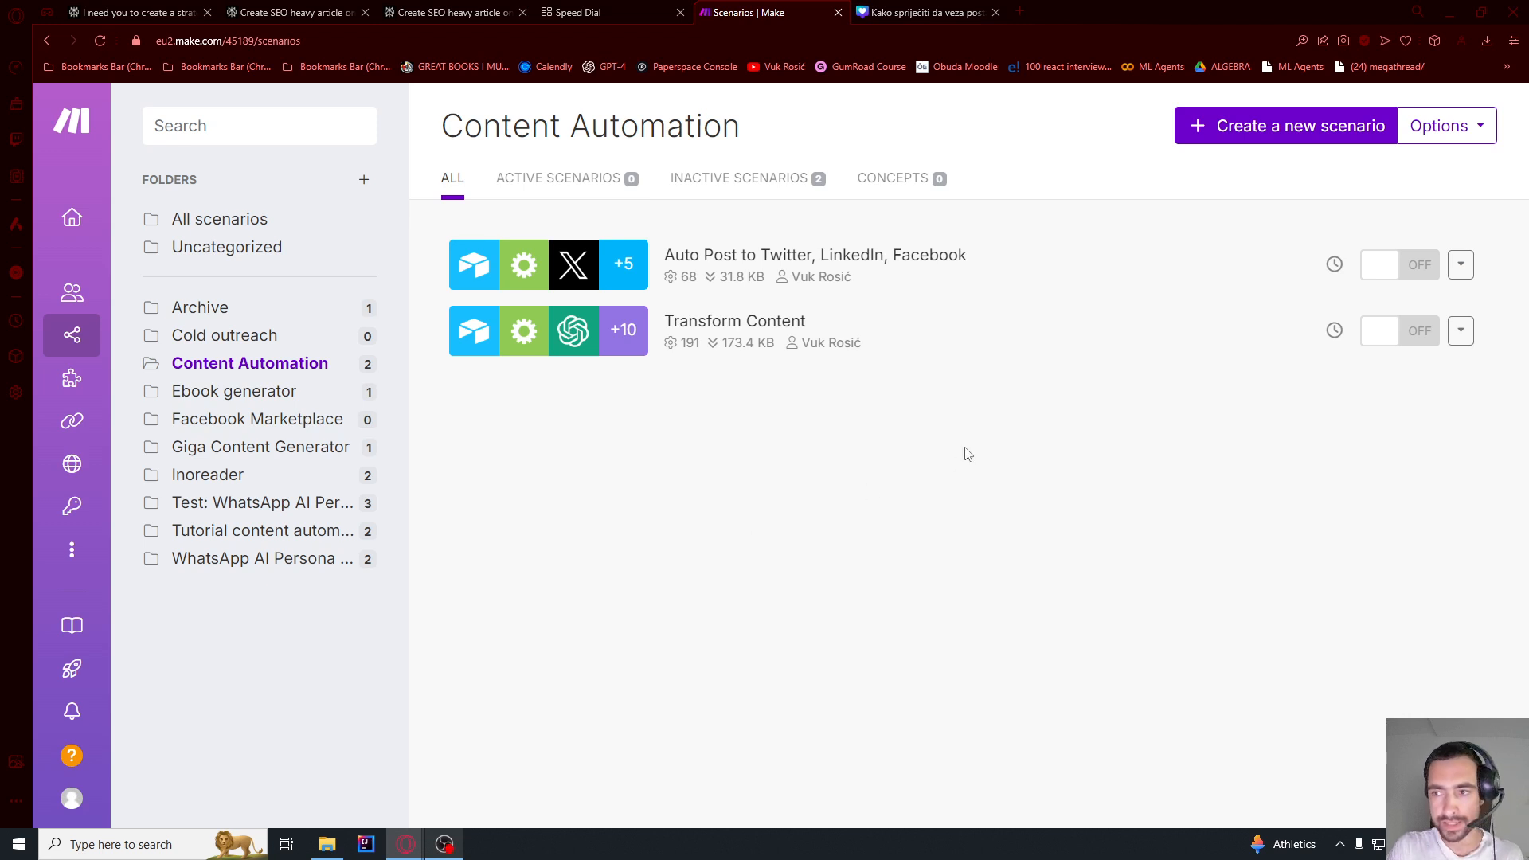
- Create a new scenario with a Perplexity AI "Create a Chat Completion" module and start adding a new connection for it
{"action": "left_click", "coordinate": [1269, 137]}
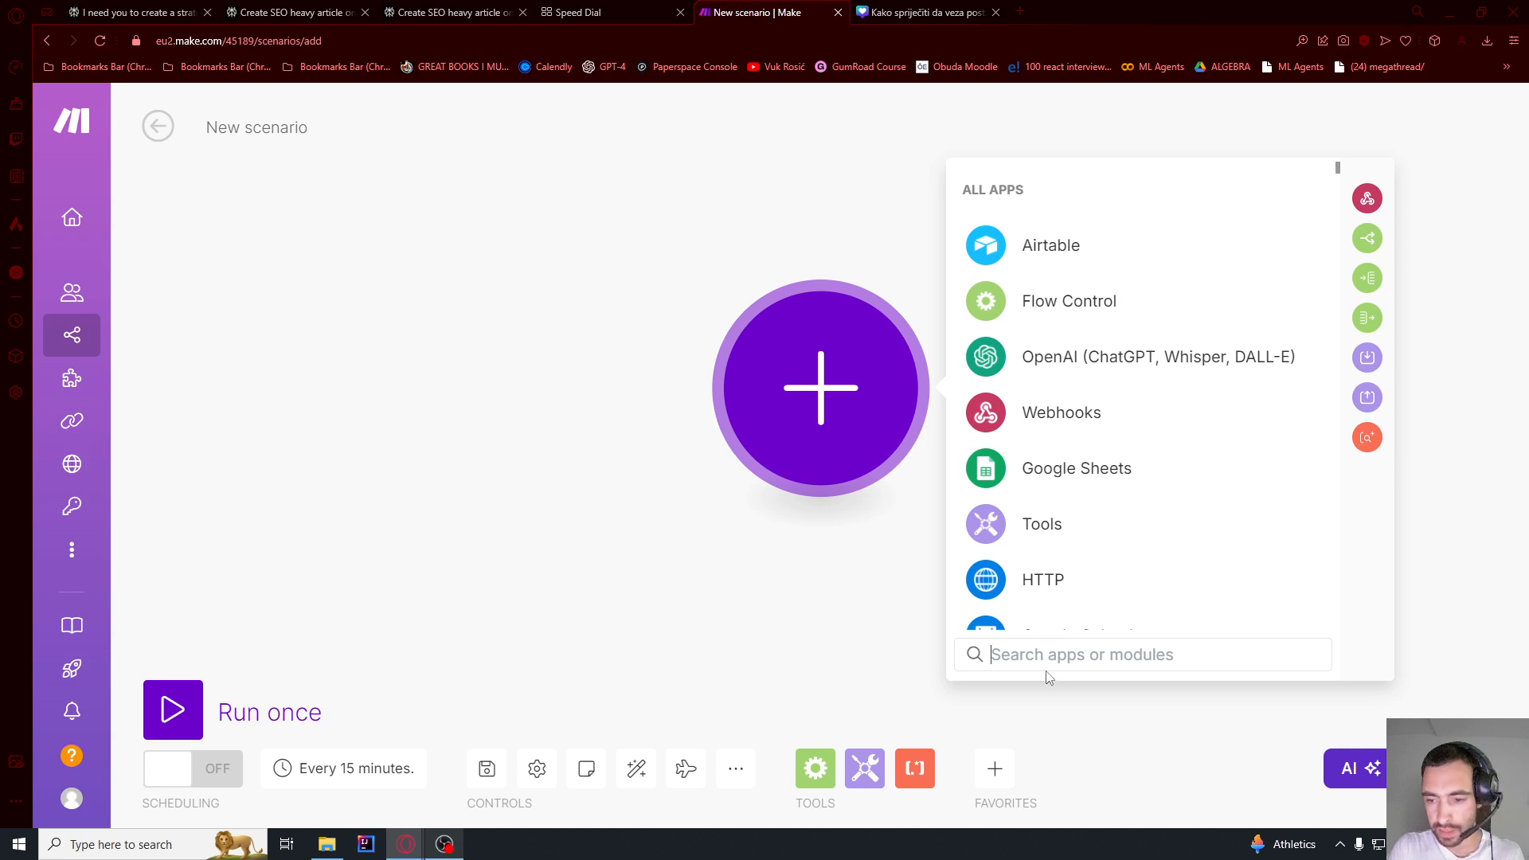
{"action": "type", "text": "perpl"}
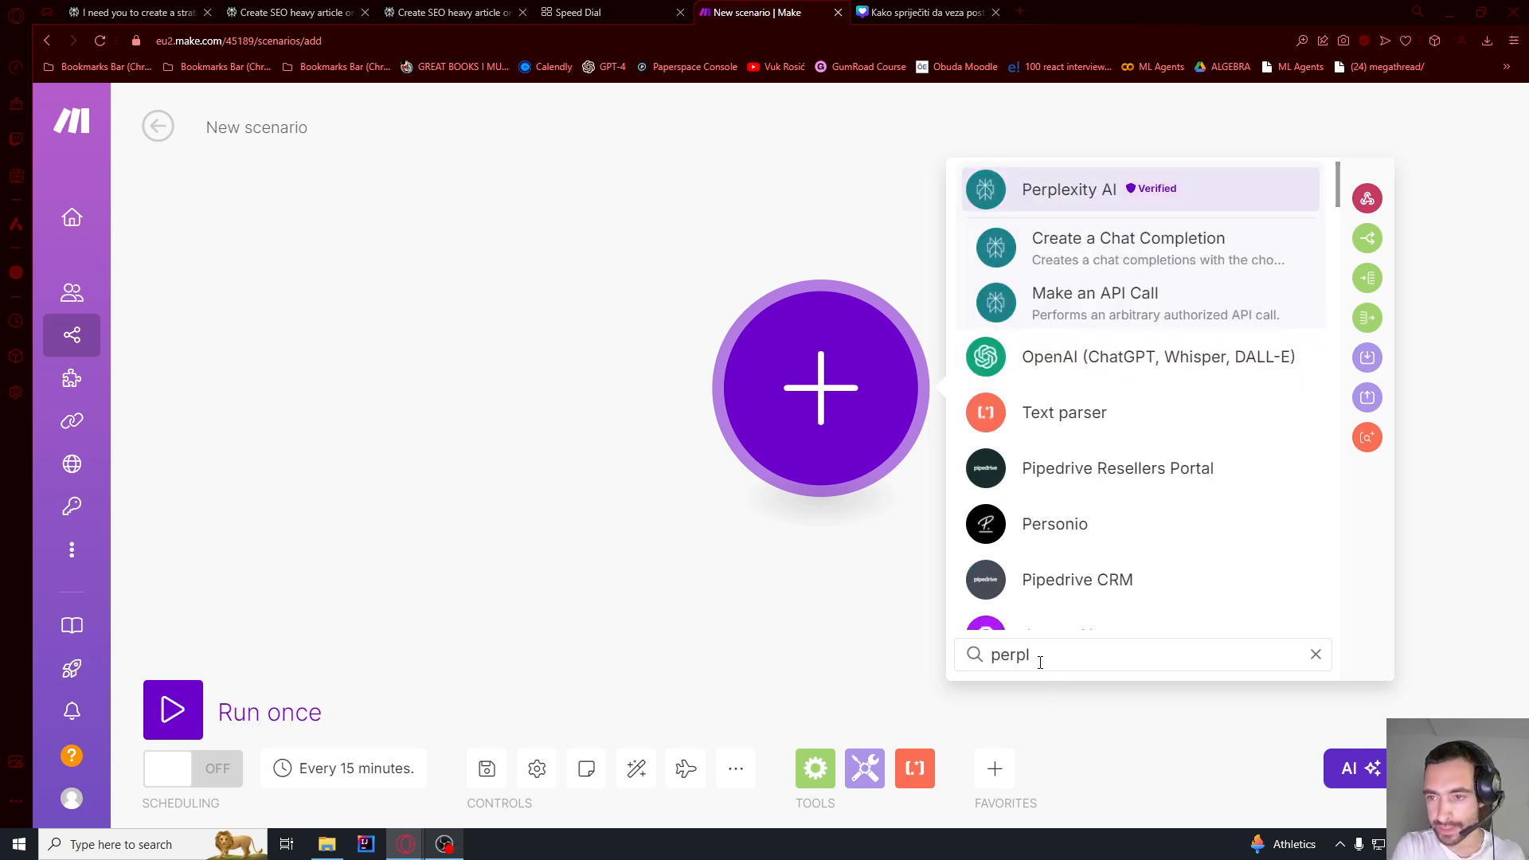
{"action": "left_click", "coordinate": [1059, 189]}
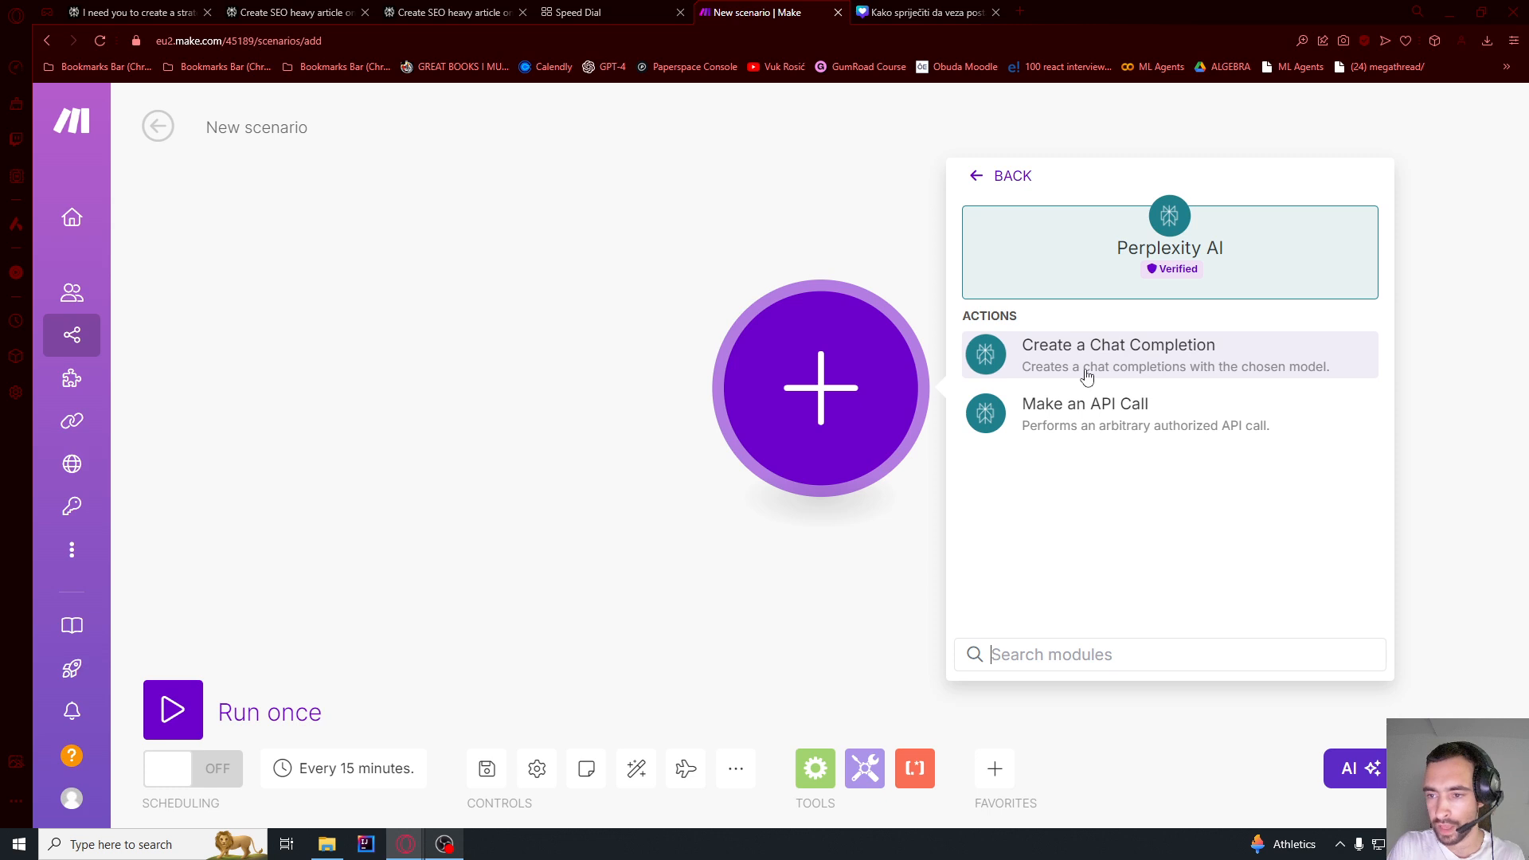
{"action": "left_click", "coordinate": [1062, 357]}
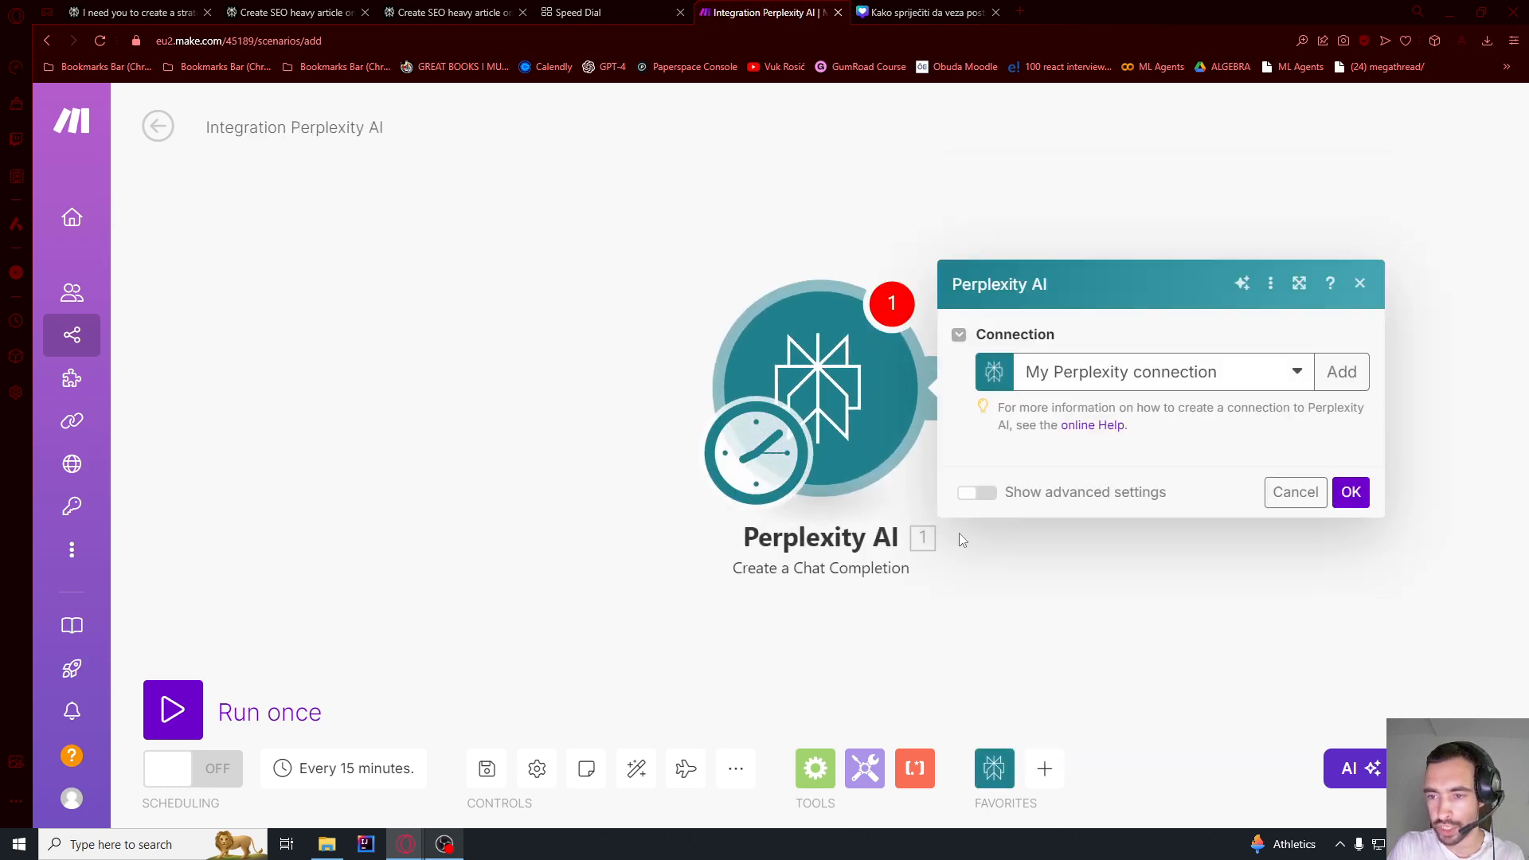
{"action": "left_click", "coordinate": [1360, 221]}
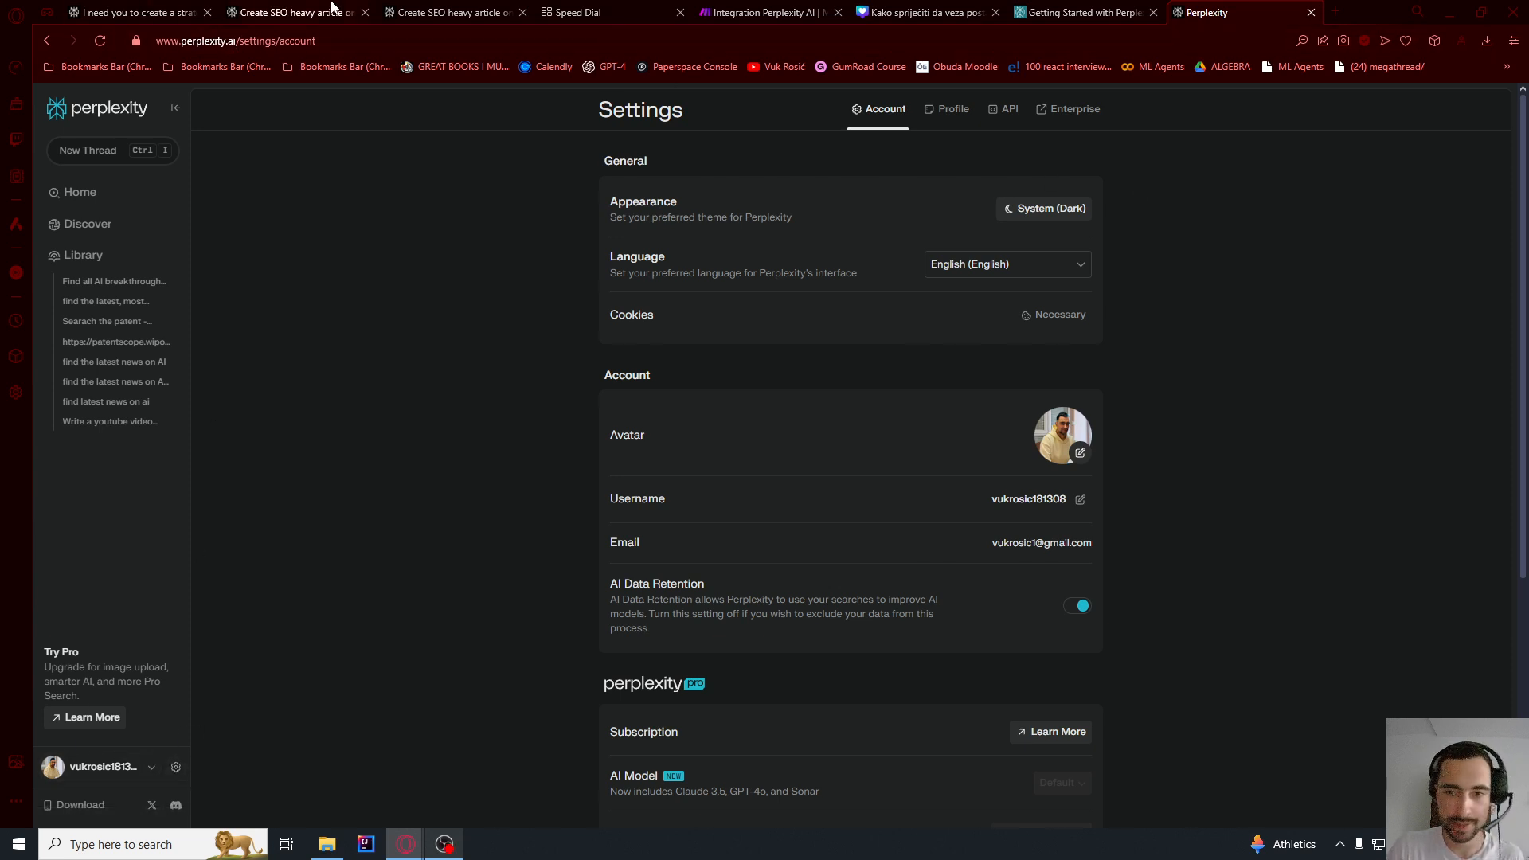
- Generate a new API key in the Perplexity account's API settings and copy that key
{"action": "left_click", "coordinate": [1007, 118]}
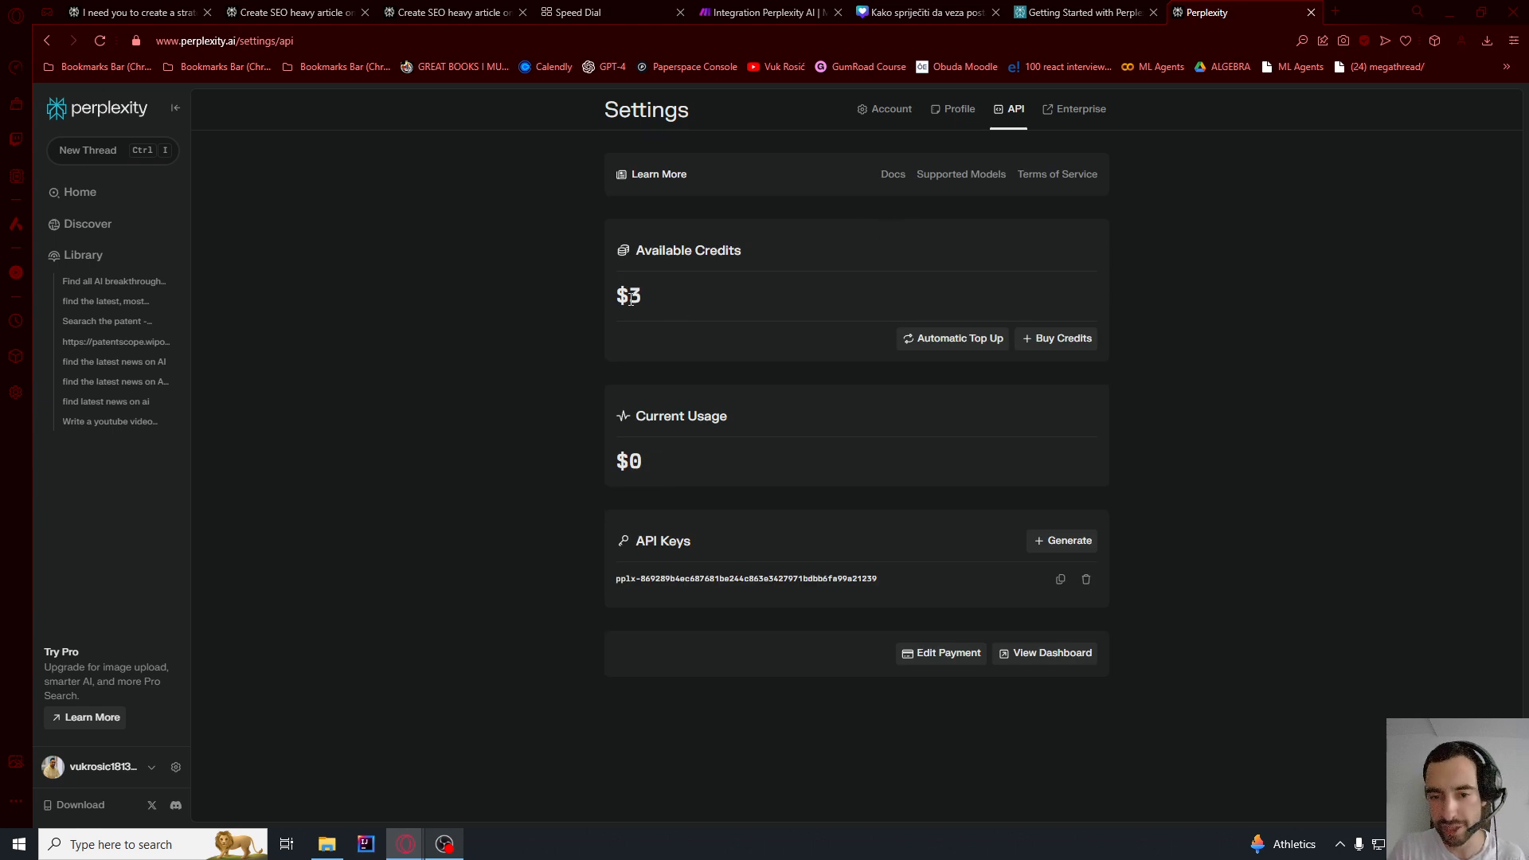
{"action": "left_click_drag", "start_coordinate": [615, 296], "coordinate": [642, 311]}
{"action": "left_click", "coordinate": [666, 322]}
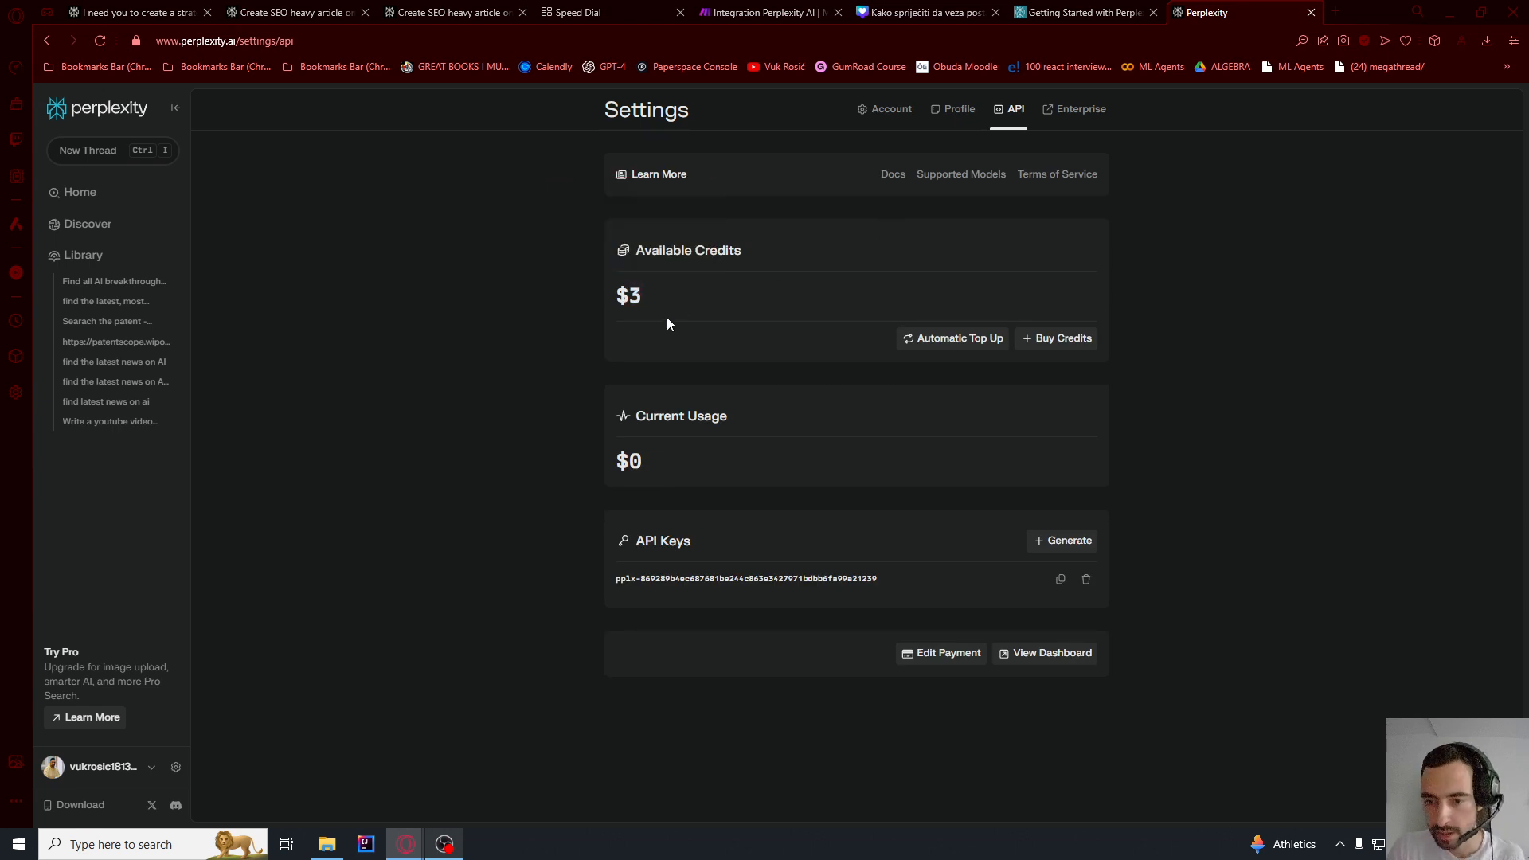
{"action": "left_click", "coordinate": [1054, 550]}
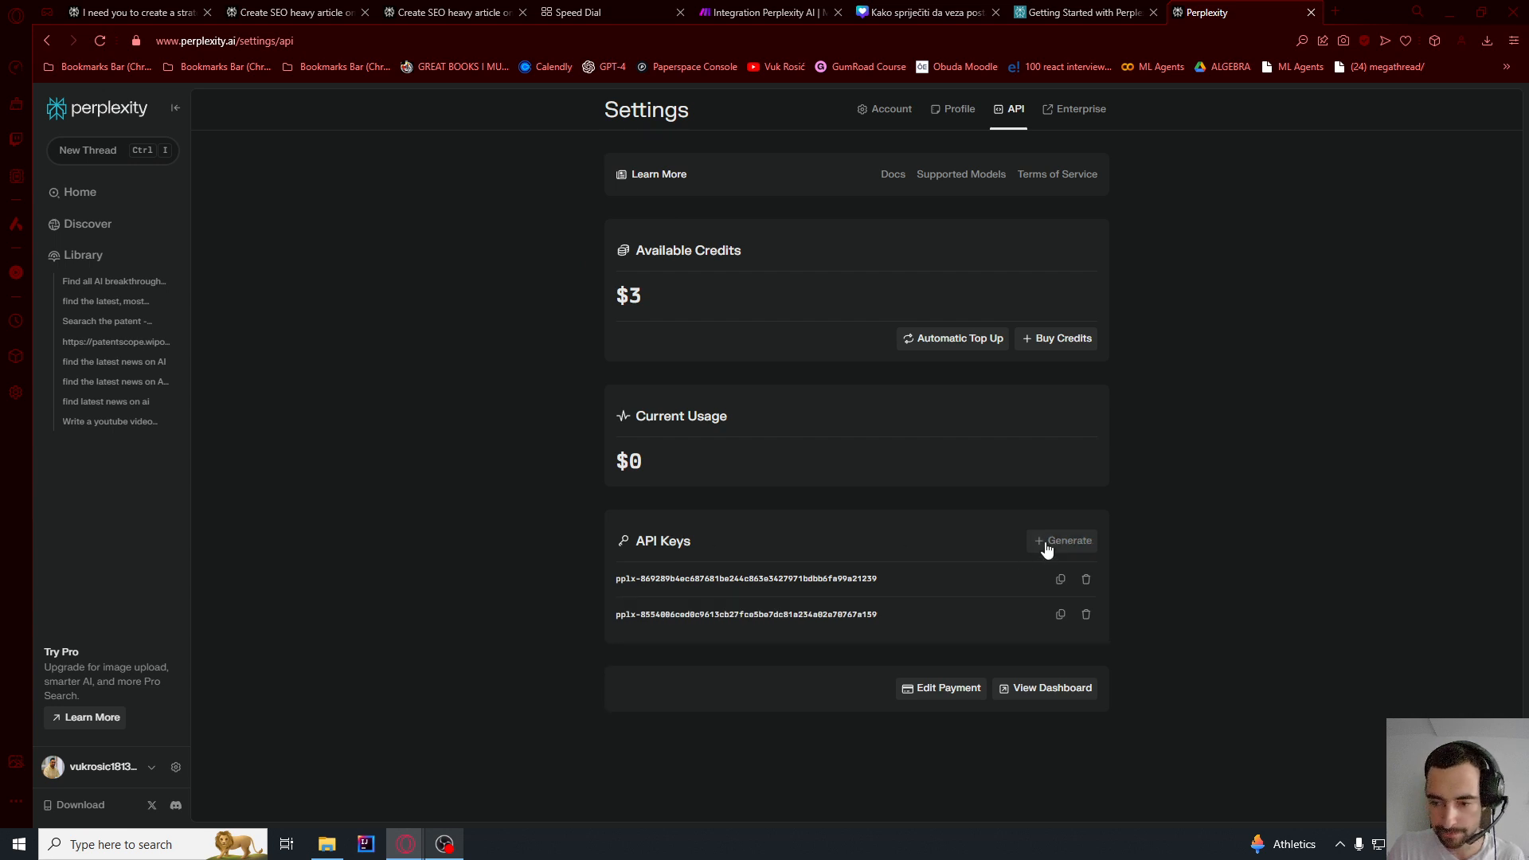
{"action": "left_click", "coordinate": [1062, 616]}
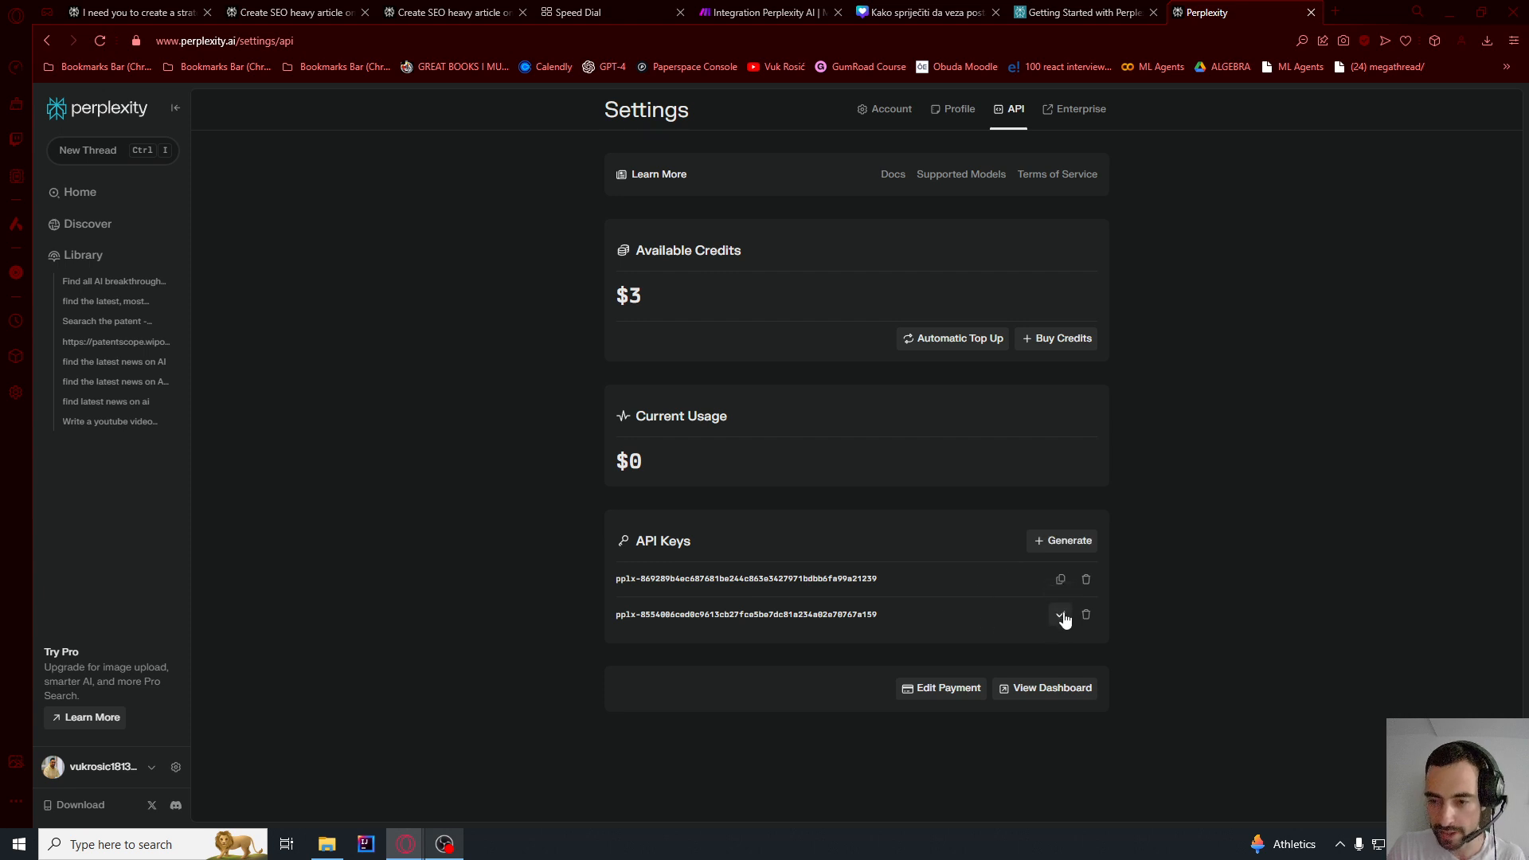
- In Make, paste the API key into the new Perplexity connection, name it "Articles connection" and save it
{"action": "left_click", "coordinate": [769, 12]}
{"action": "left_click", "coordinate": [996, 295]}
{"action": "key", "text": "ctrl+v"}
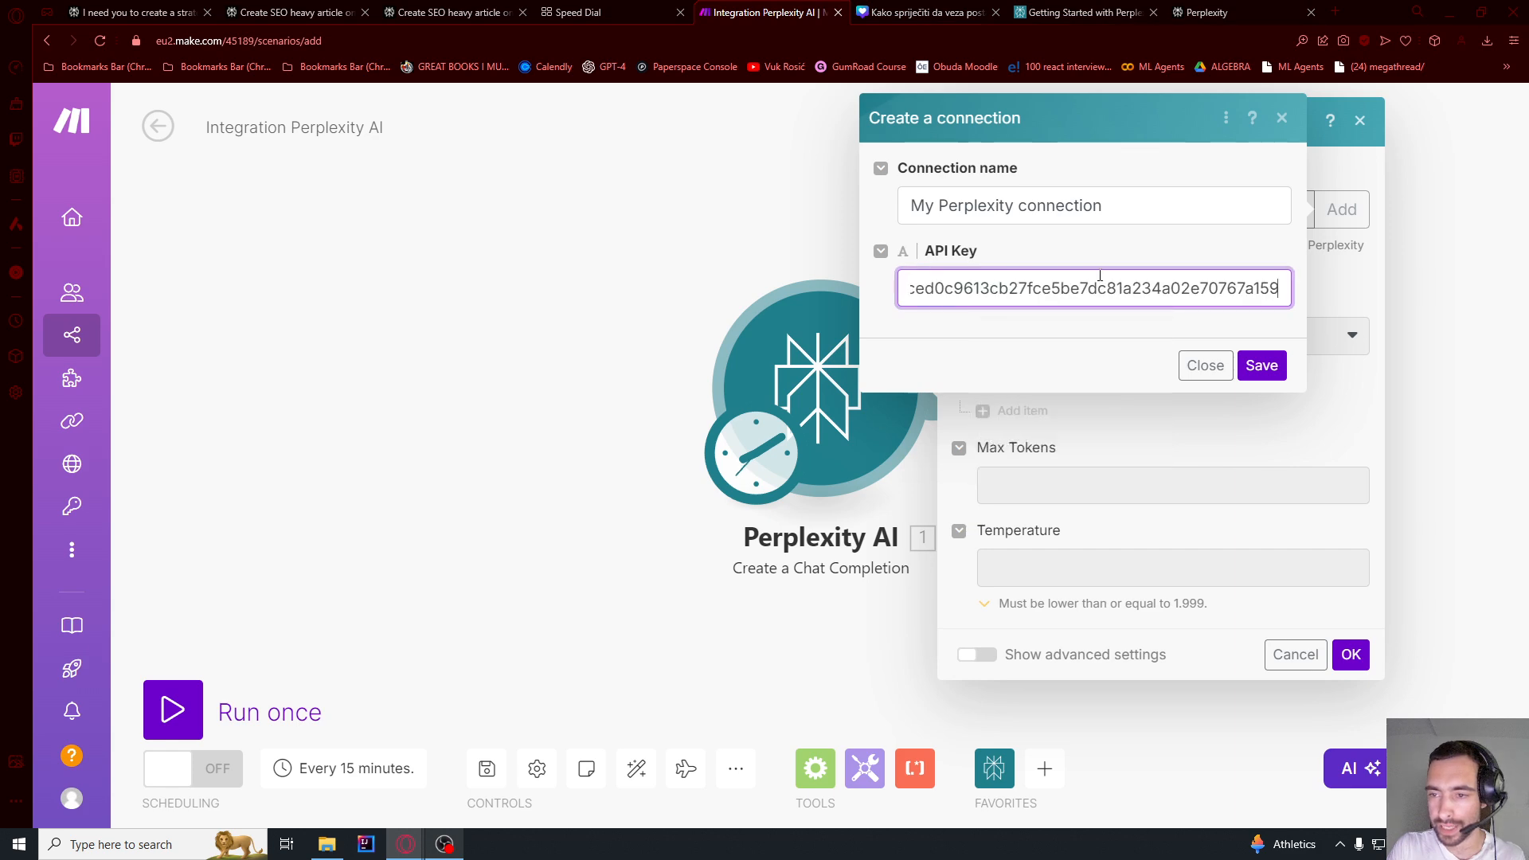
{"action": "left_click_drag", "start_coordinate": [1018, 209], "coordinate": [910, 209]}
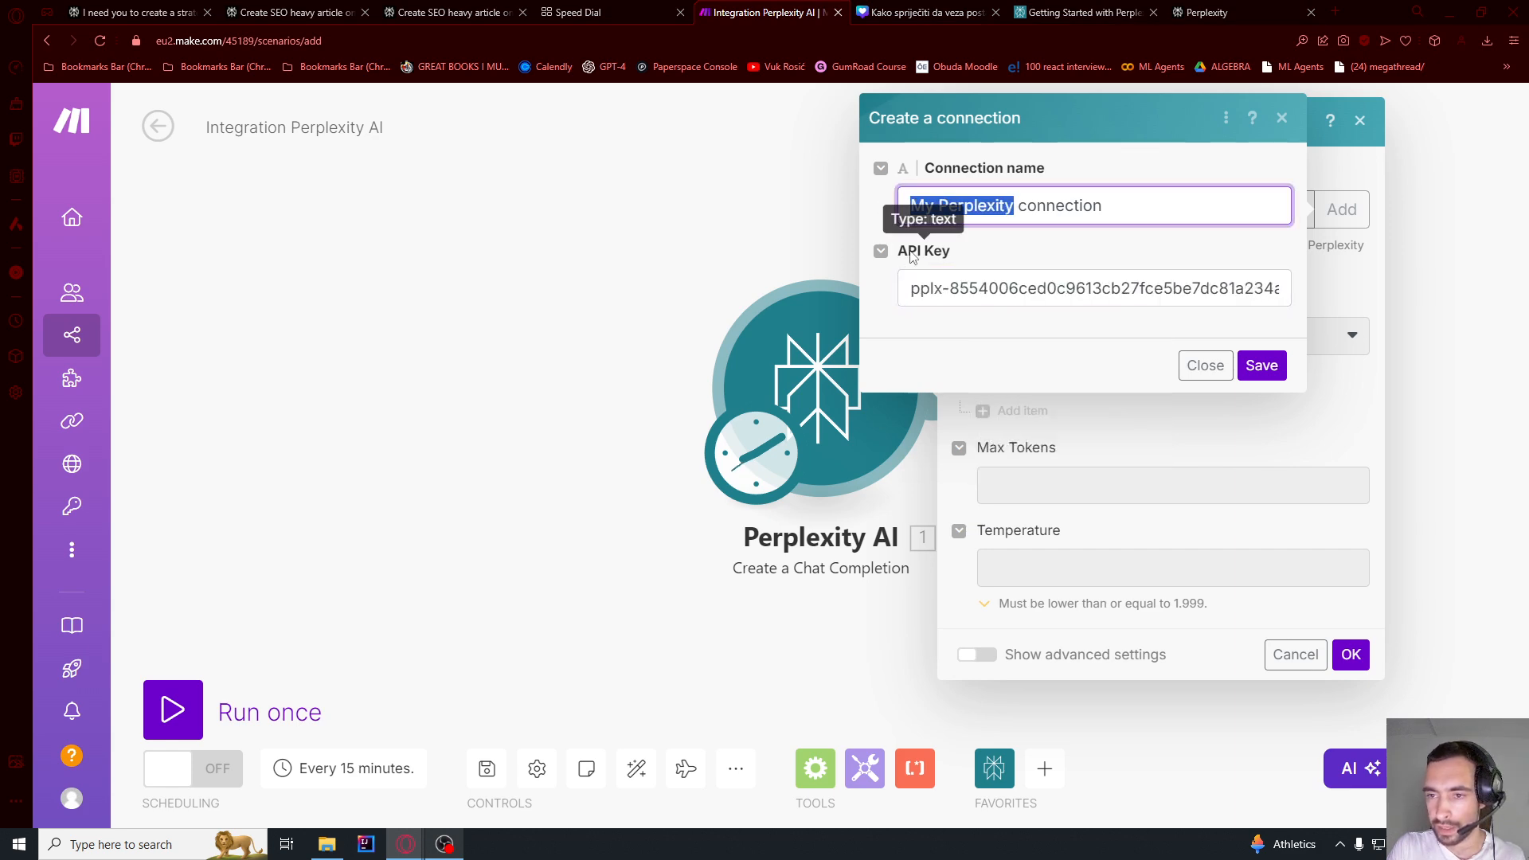
{"action": "type", "text": "Articles"}
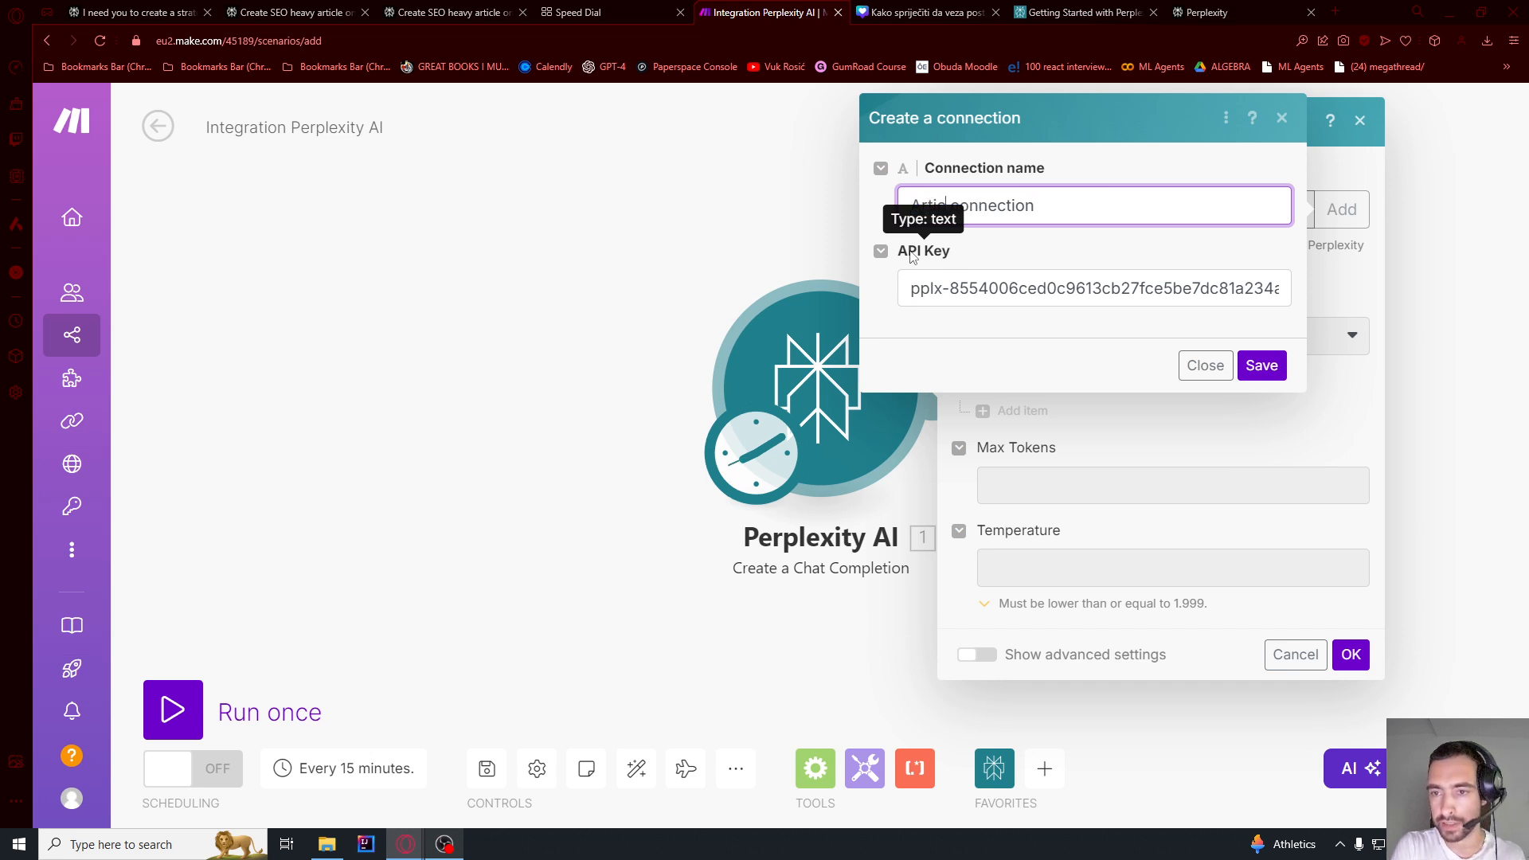
{"action": "left_click", "coordinate": [1248, 365]}
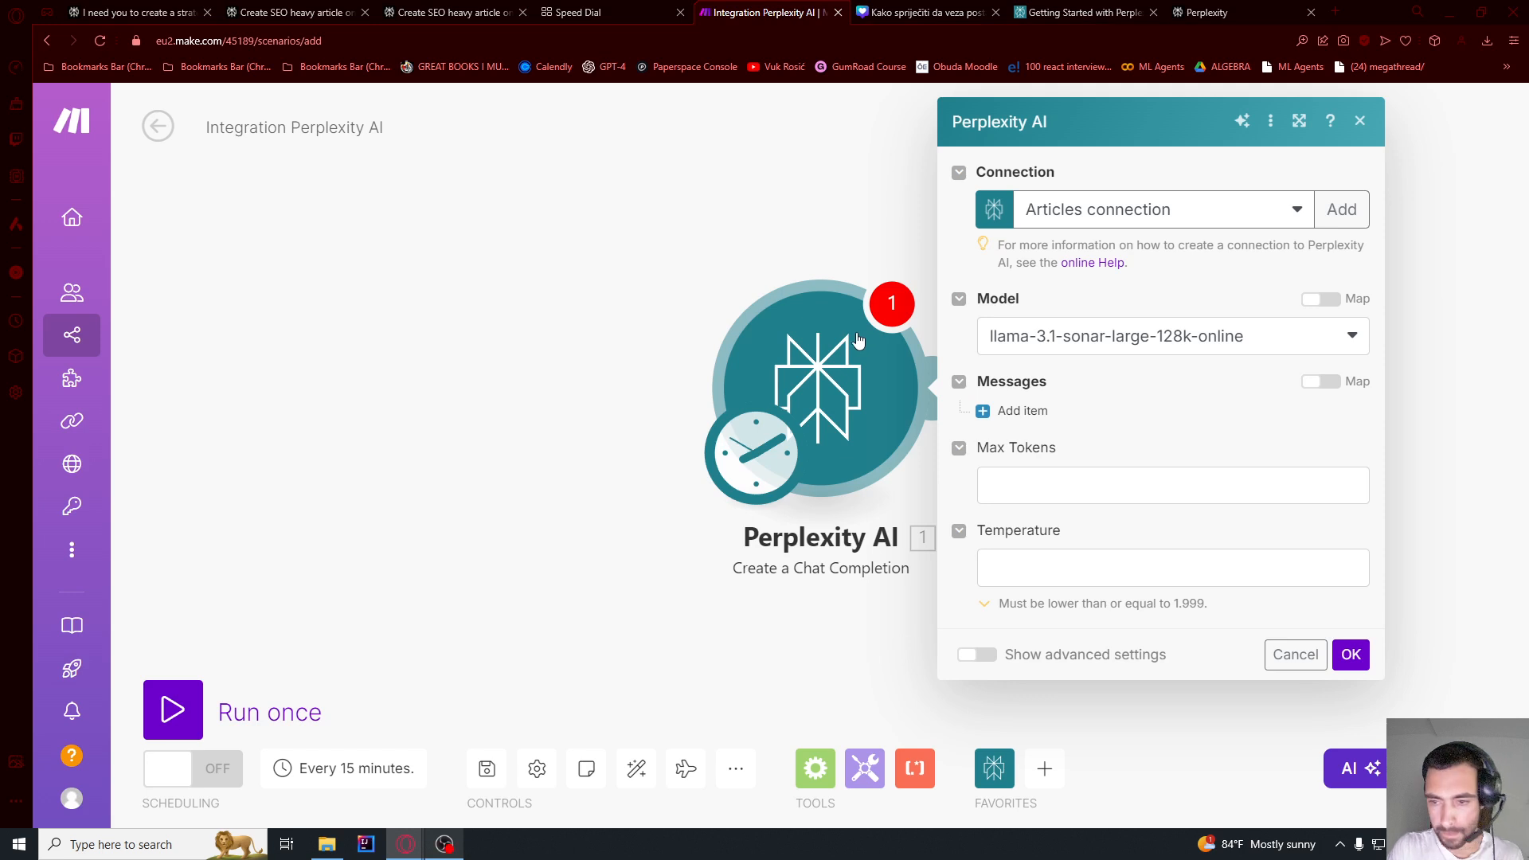
- Add a System message telling the model to search the internet and create an SEO heavy article with SEO friendly subtitles and many keywords, on topic
{"action": "left_click", "coordinate": [1020, 411]}
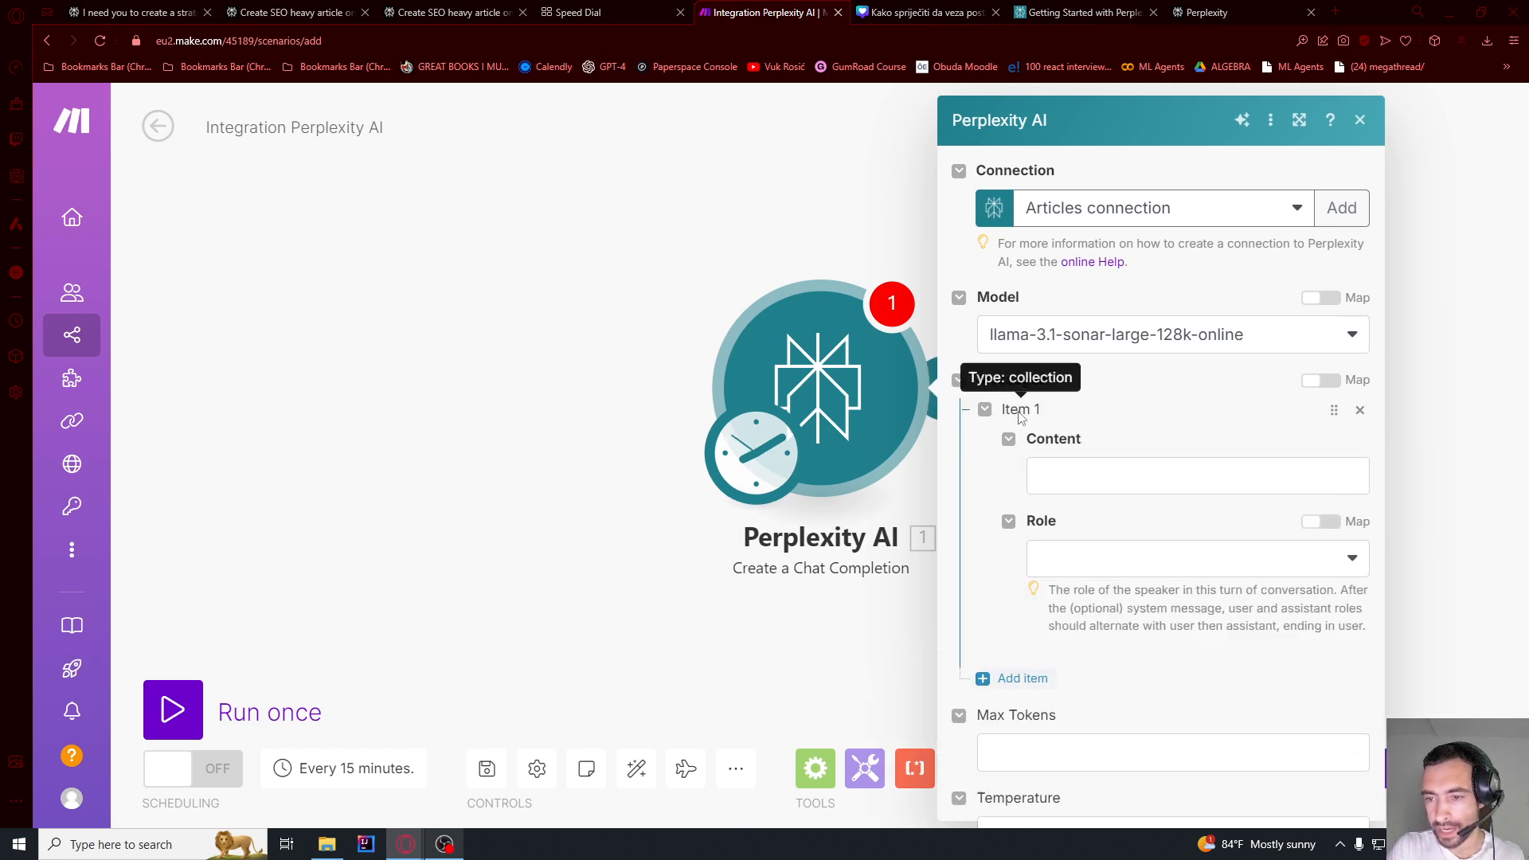
{"action": "left_click", "coordinate": [1068, 472]}
{"action": "left_click", "coordinate": [1095, 510]}
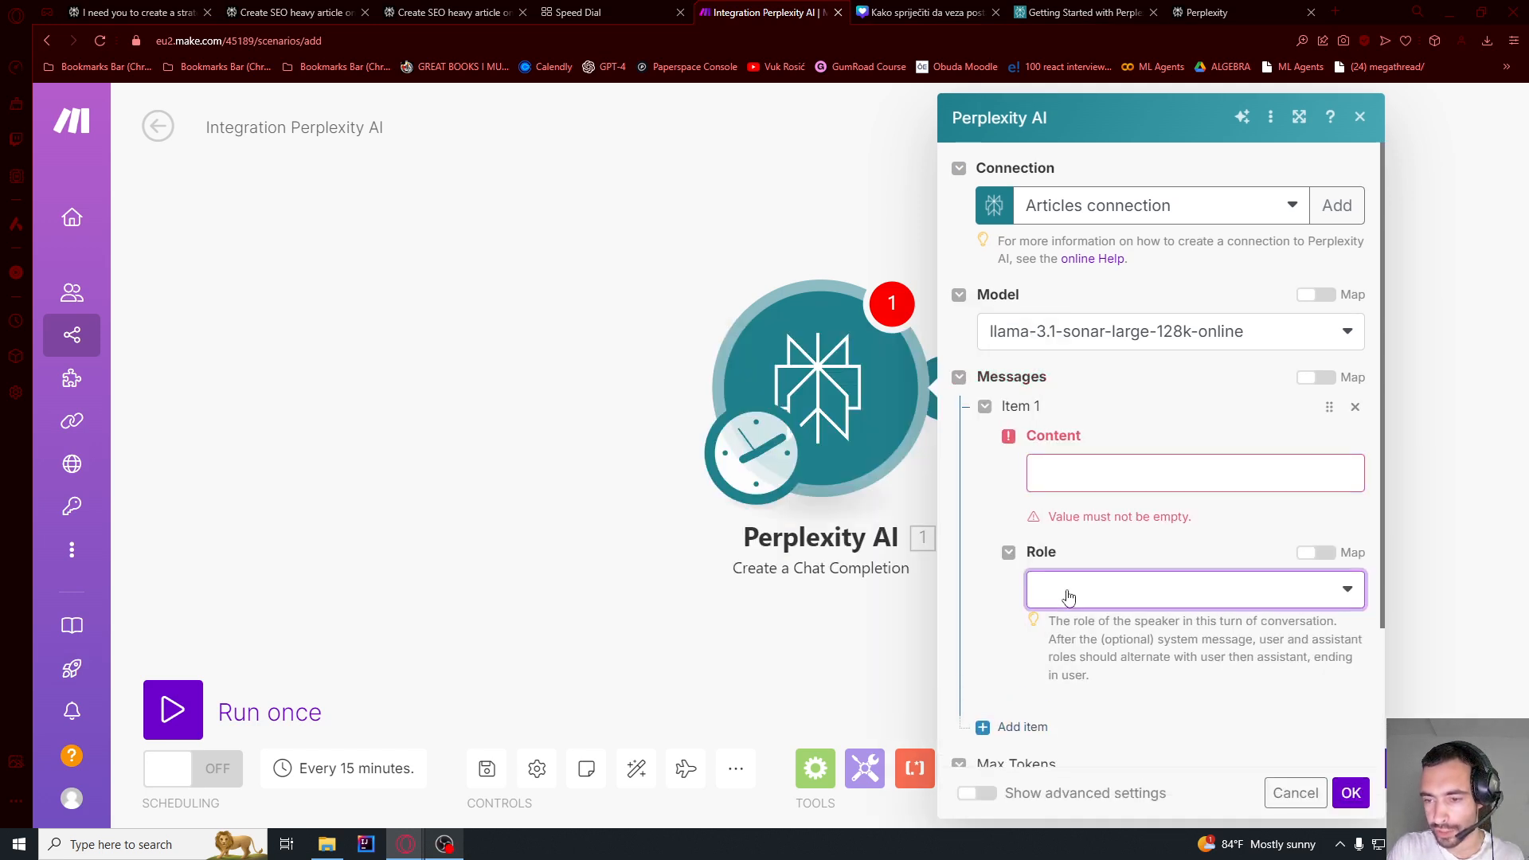
{"action": "left_click", "coordinate": [1068, 590]}
{"action": "left_click", "coordinate": [1071, 660]}
{"action": "left_click", "coordinate": [1086, 462]}
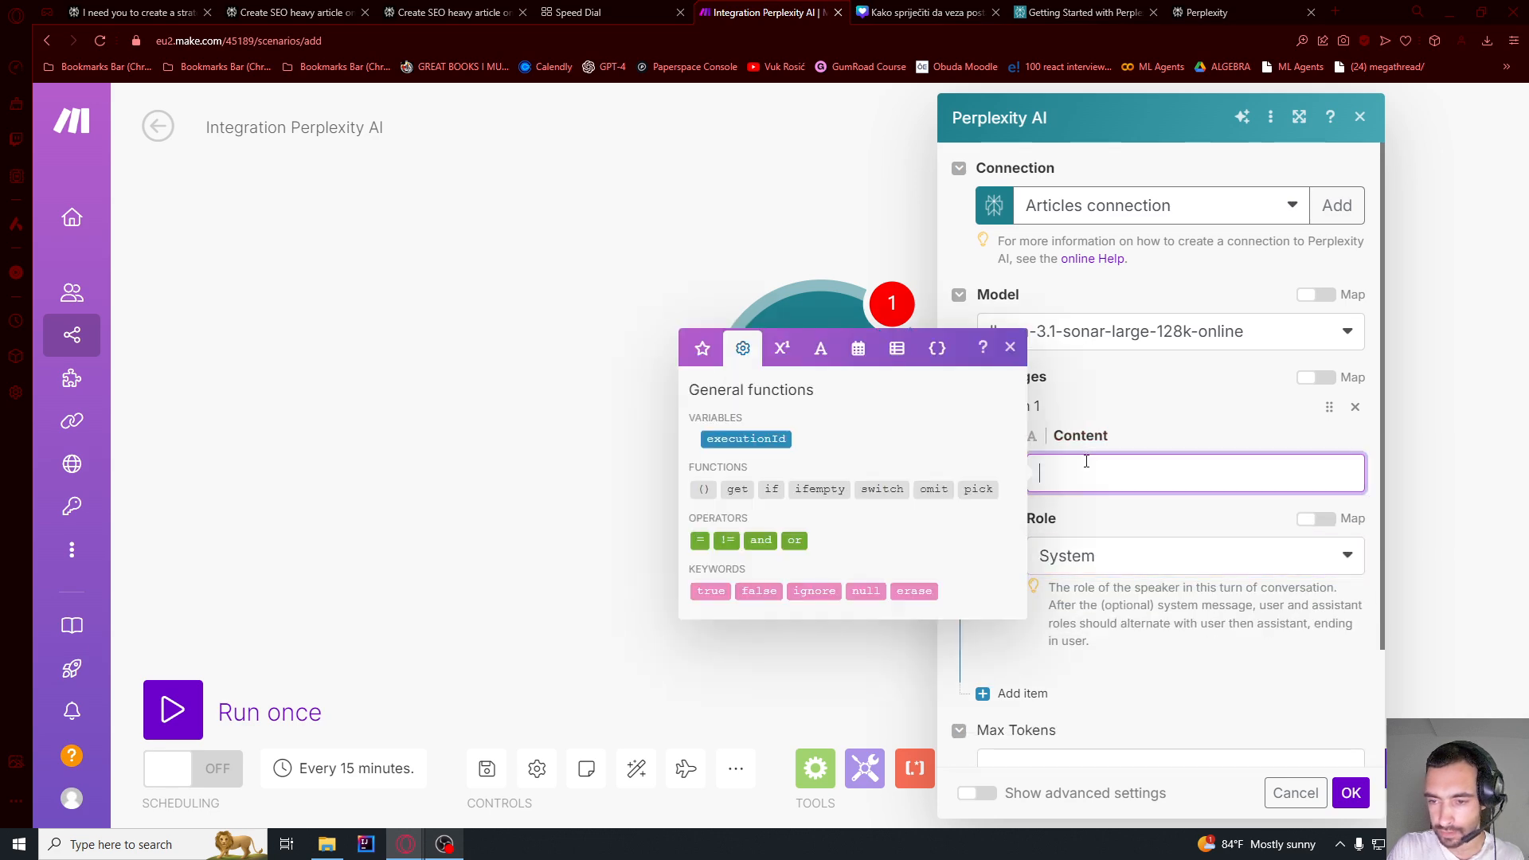
{"action": "key", "text": "ctrl+v"}
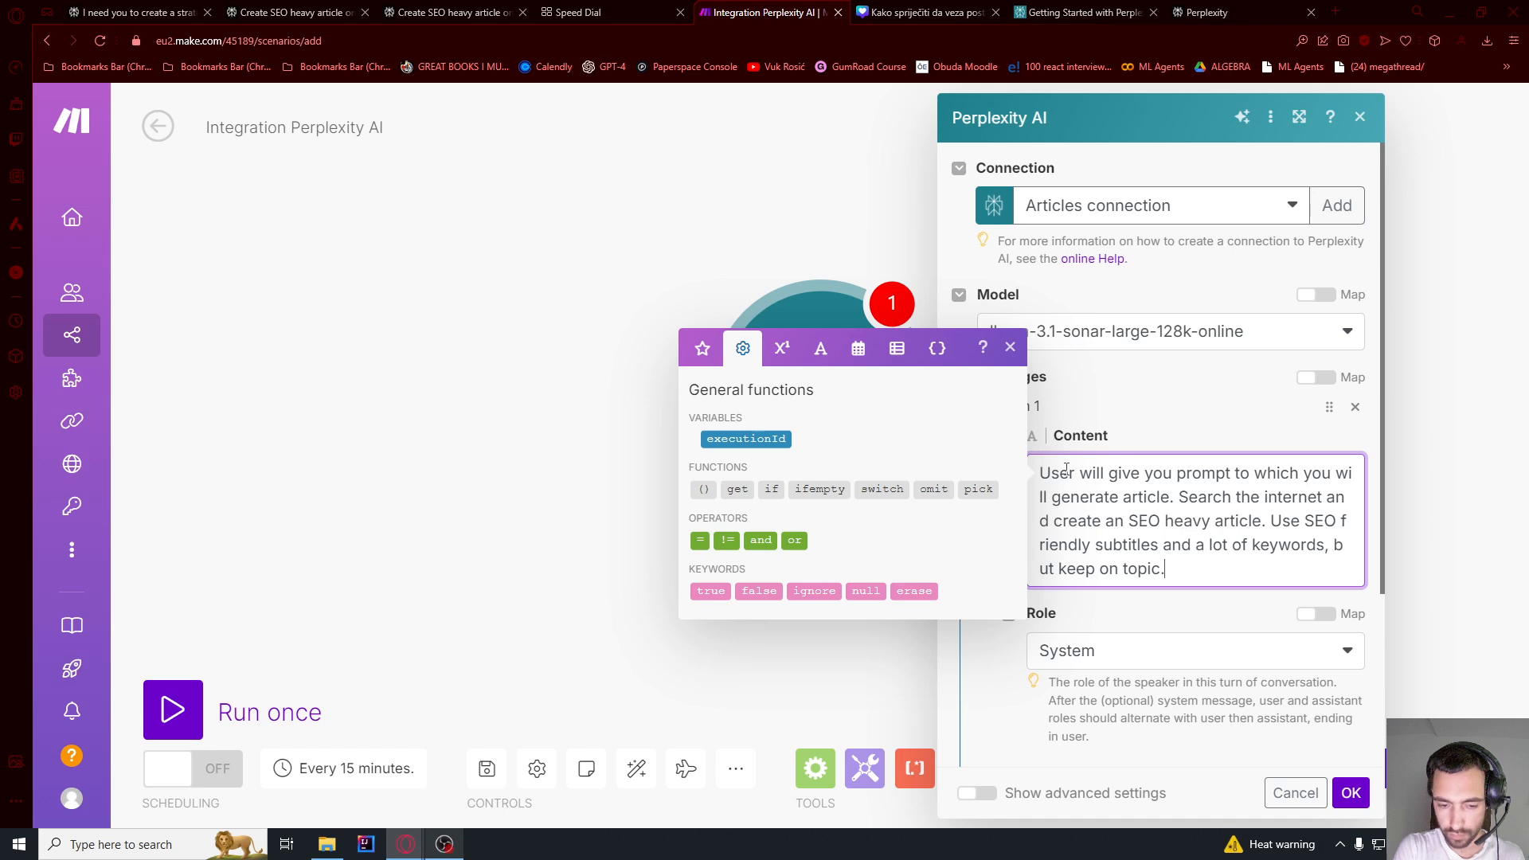
- Read through the system message's instructions on the user prompt, internet search, SEO article, keywords and staying on topic
{"action": "left_click_drag", "start_coordinate": [1093, 476], "coordinate": [1171, 497]}
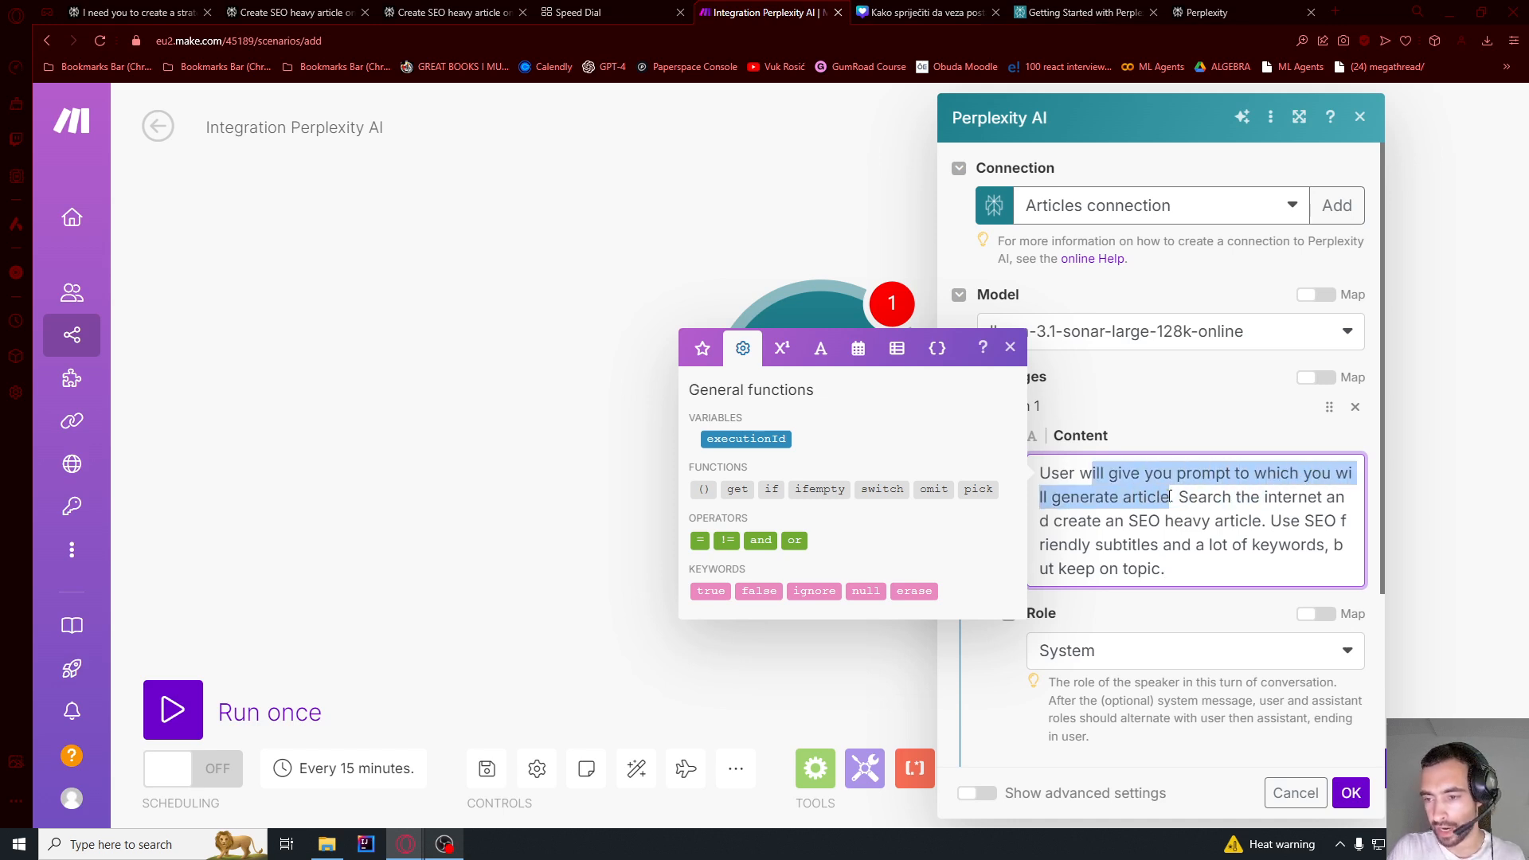
{"action": "left_click", "coordinate": [1221, 497]}
{"action": "left_click_drag", "start_coordinate": [1265, 498], "coordinate": [1296, 499]}
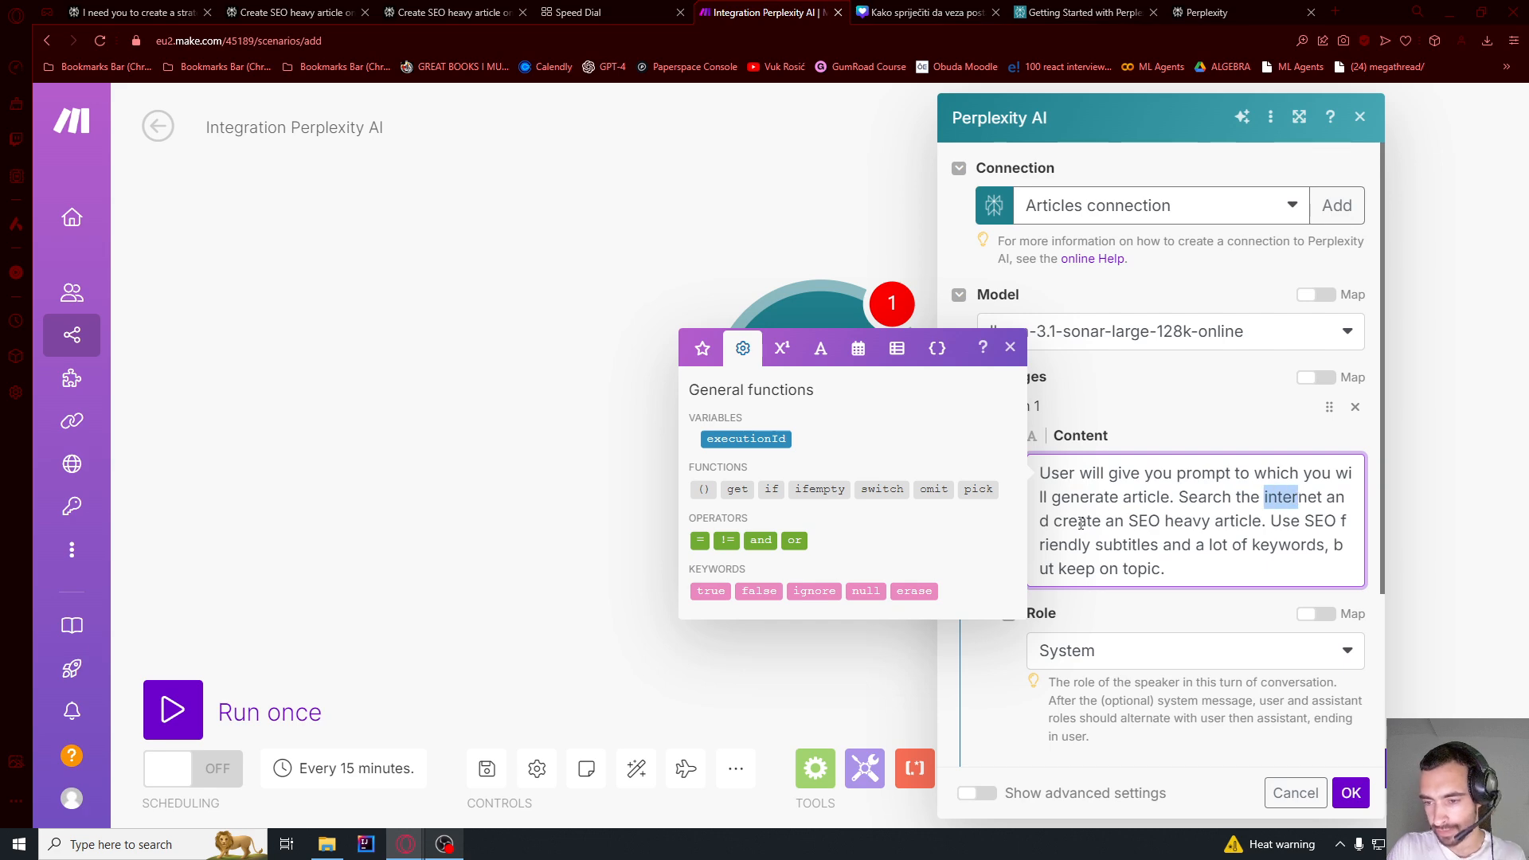
{"action": "left_click_drag", "start_coordinate": [1081, 523], "coordinate": [1297, 519]}
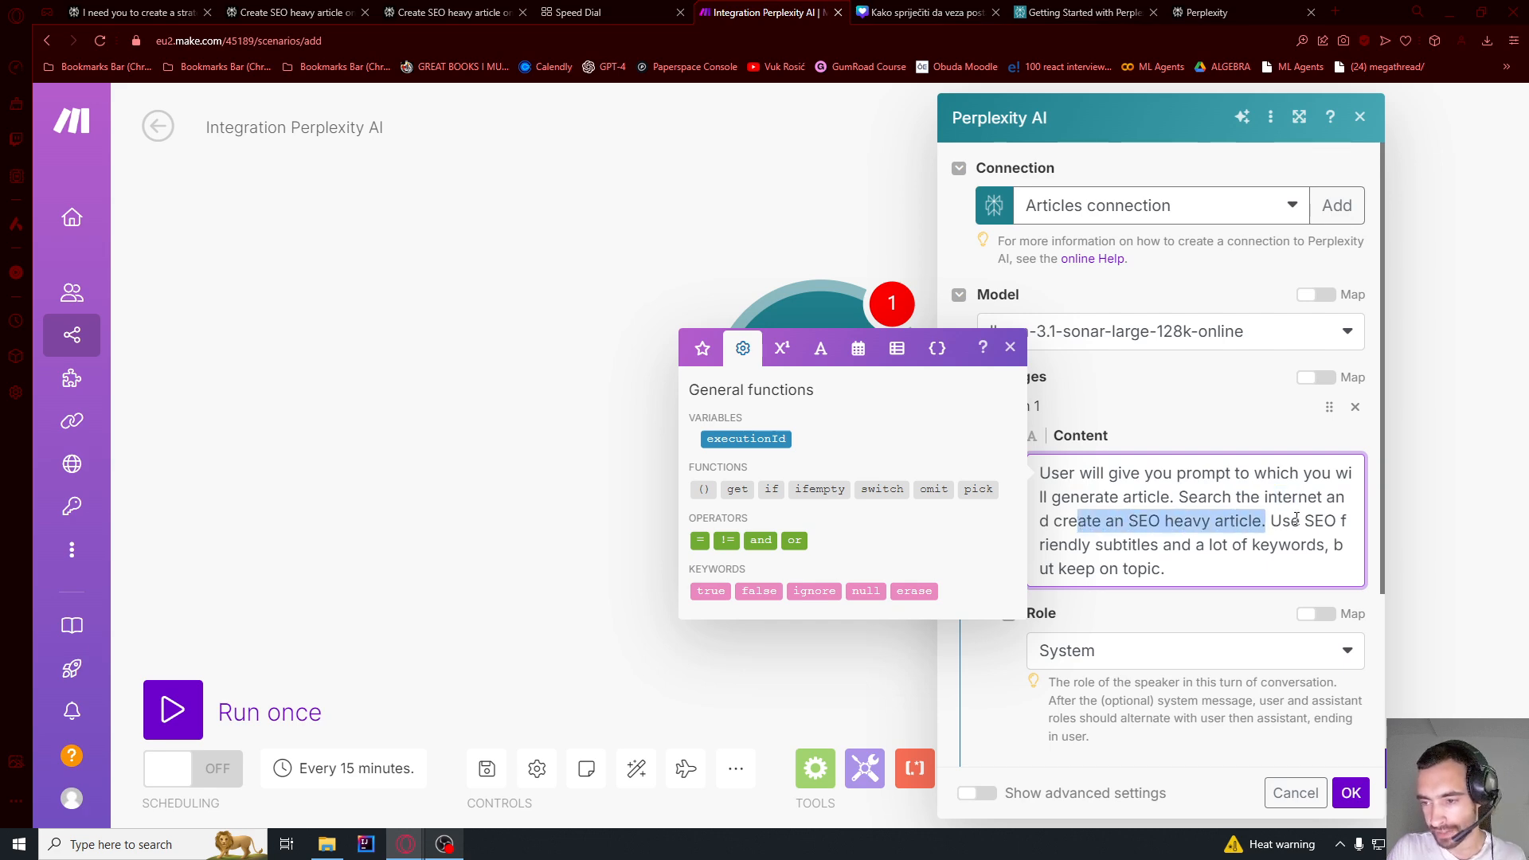
{"action": "left_click", "coordinate": [1304, 524]}
{"action": "left_click_drag", "start_coordinate": [1094, 545], "coordinate": [1303, 543]}
{"action": "left_click", "coordinate": [1191, 546]}
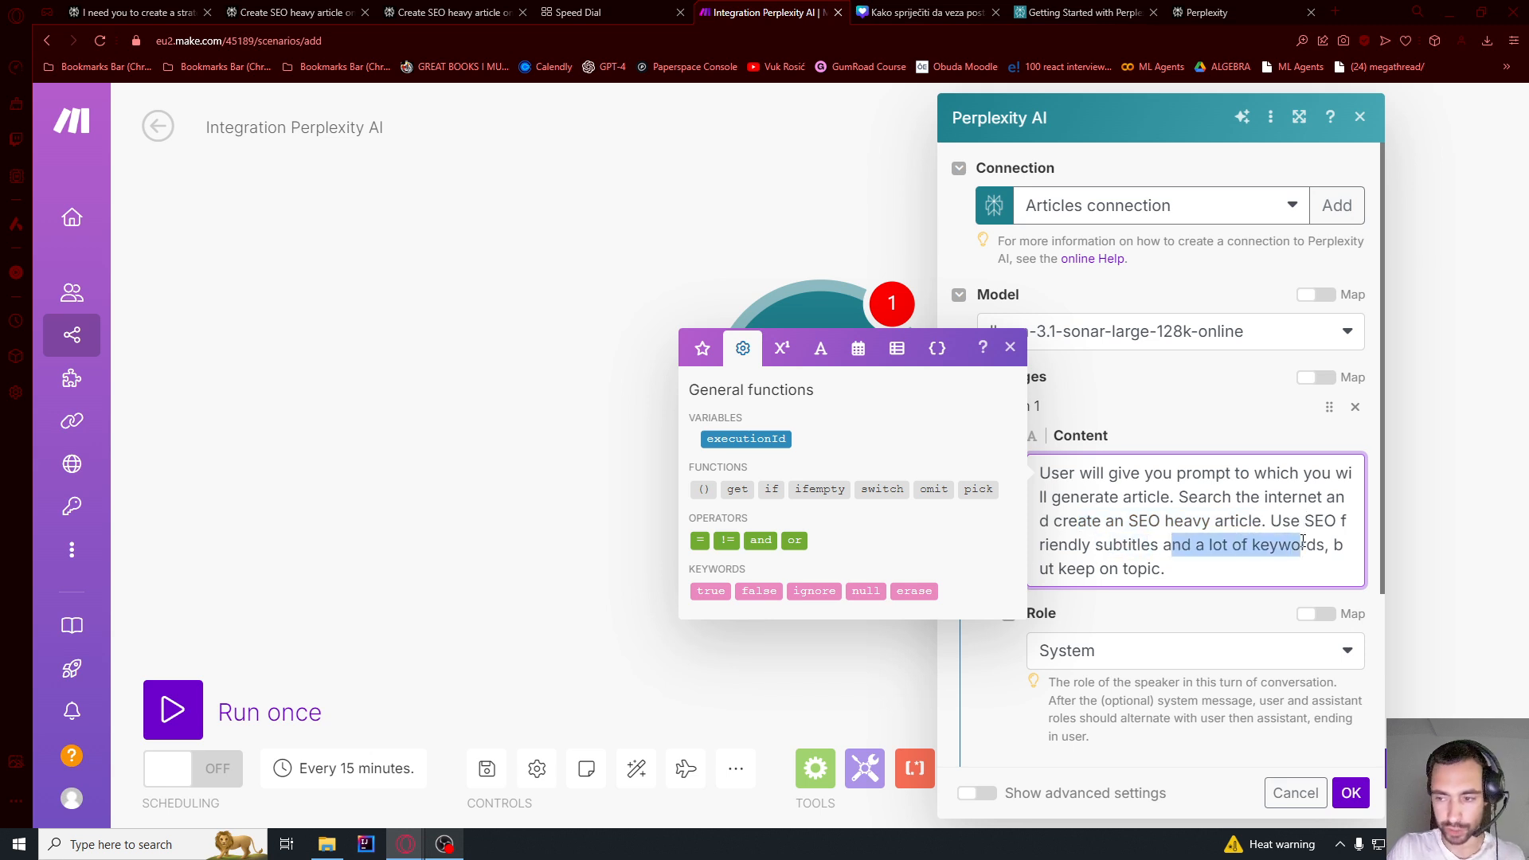
{"action": "left_click", "coordinate": [1114, 567]}
{"action": "left_click", "coordinate": [1148, 568]}
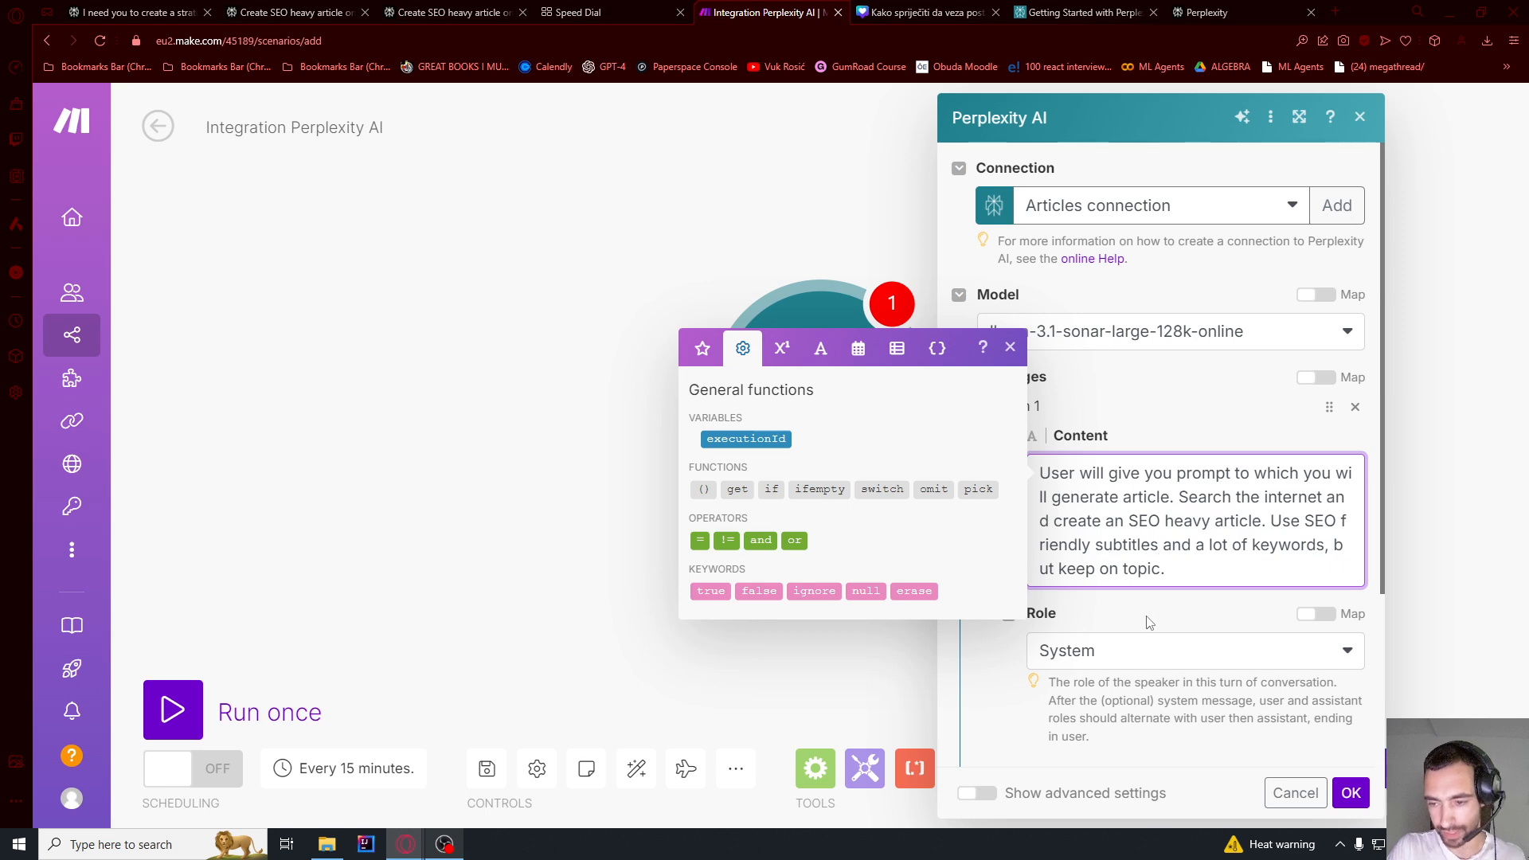
- Add a second message item to the Perplexity AI module and assign it the User role
{"action": "scroll", "coordinate": [1125, 536], "scroll_direction": "down", "scroll_amount": 2}
{"action": "left_click", "coordinate": [1011, 631]}
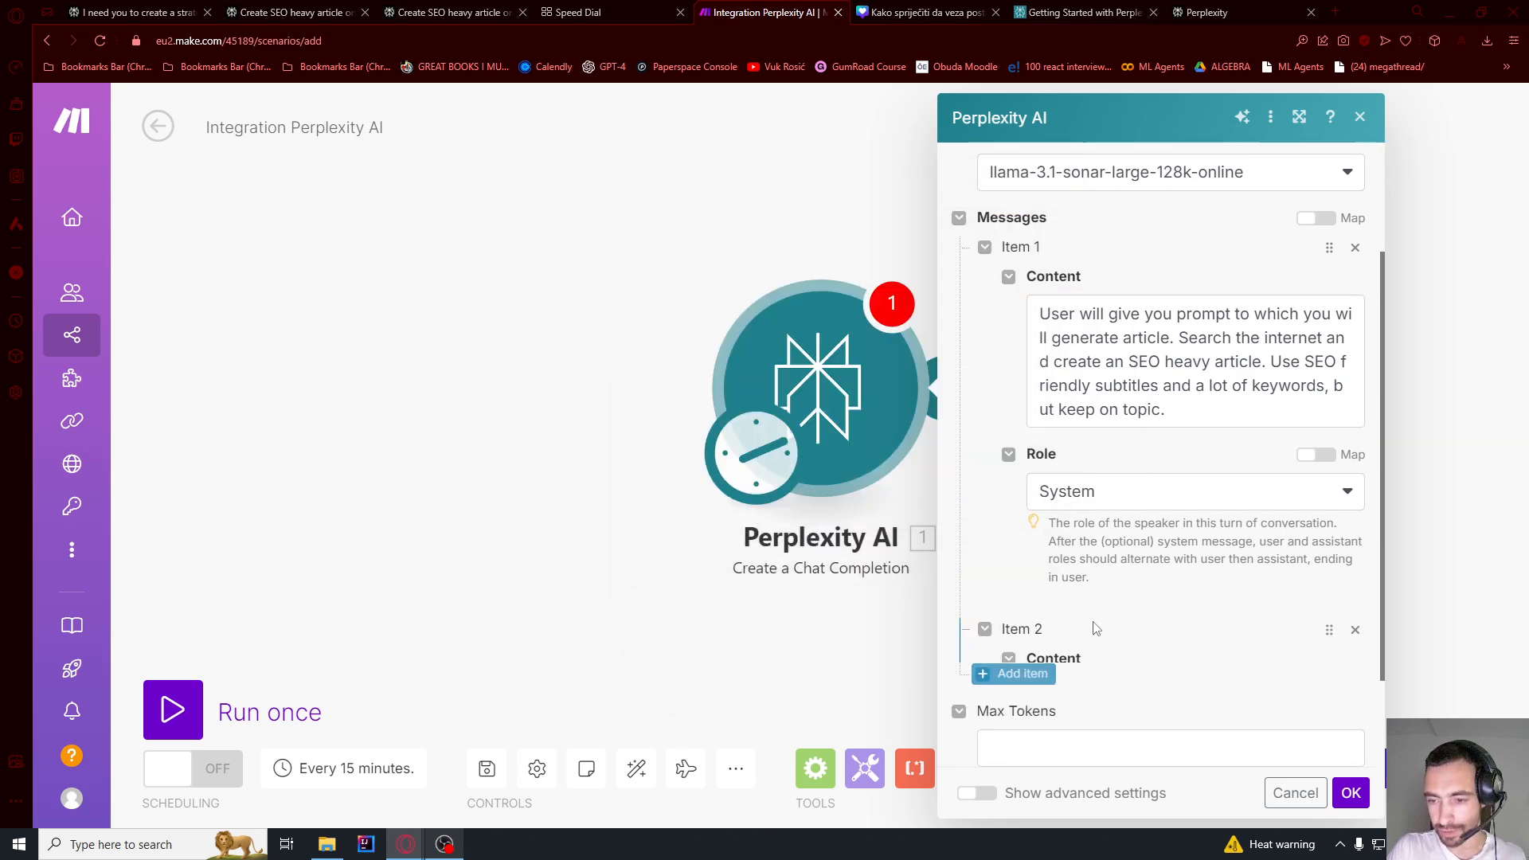
{"action": "scroll", "coordinate": [1077, 579], "scroll_direction": "down", "scroll_amount": 2}
{"action": "left_click", "coordinate": [1067, 614]}
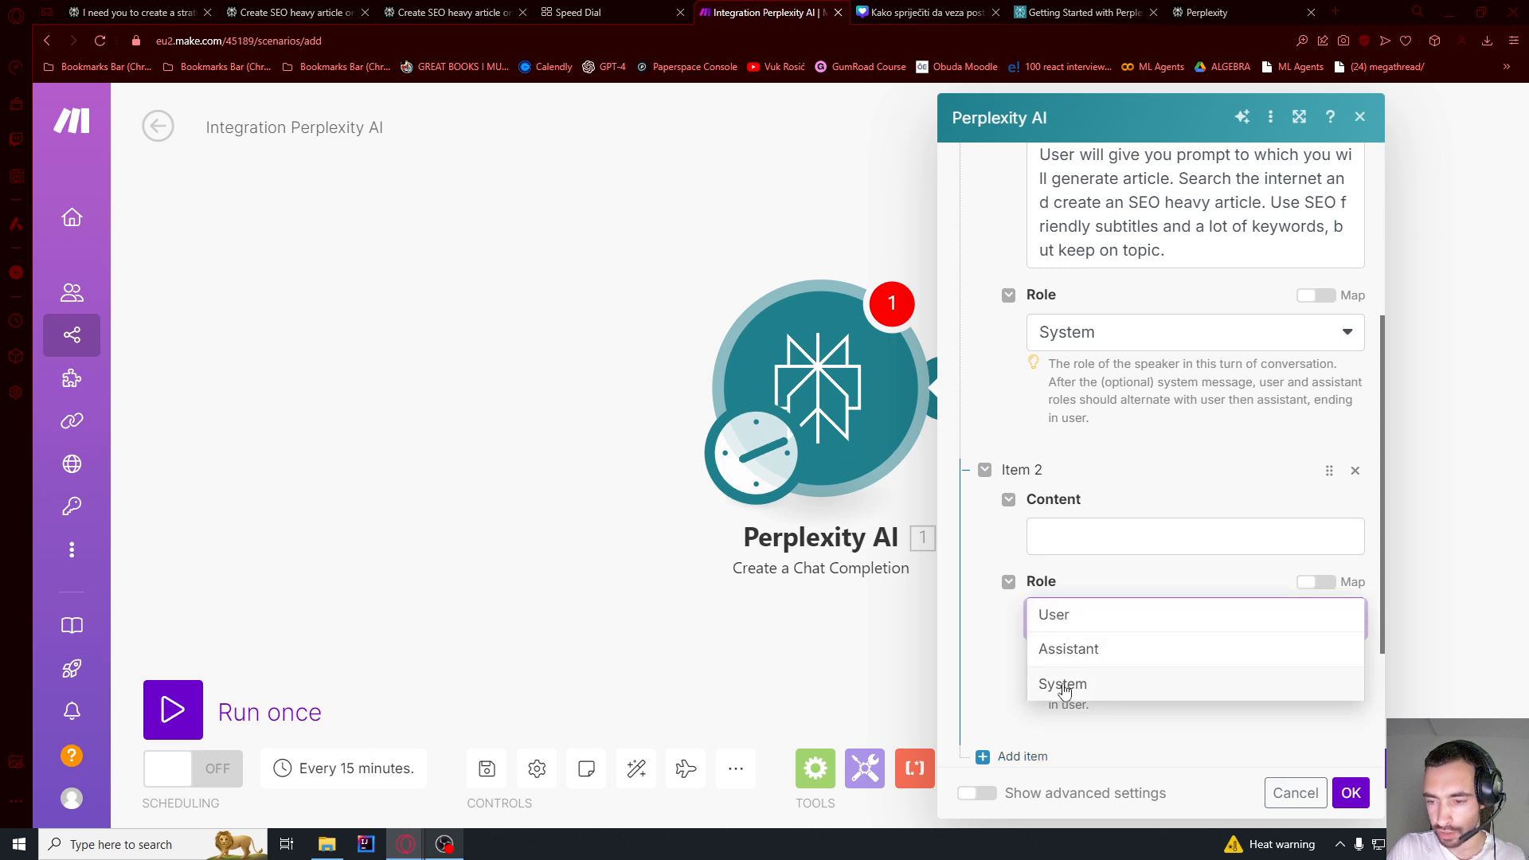
{"action": "left_click", "coordinate": [1063, 626]}
- Fill the User message's content with the placeholder "asdasdasd" and confirm the module settings
{"action": "left_click", "coordinate": [1102, 536]}
{"action": "type", "text": "asd"}
{"action": "scroll", "coordinate": [1103, 430], "scroll_direction": "down", "scroll_amount": 2}
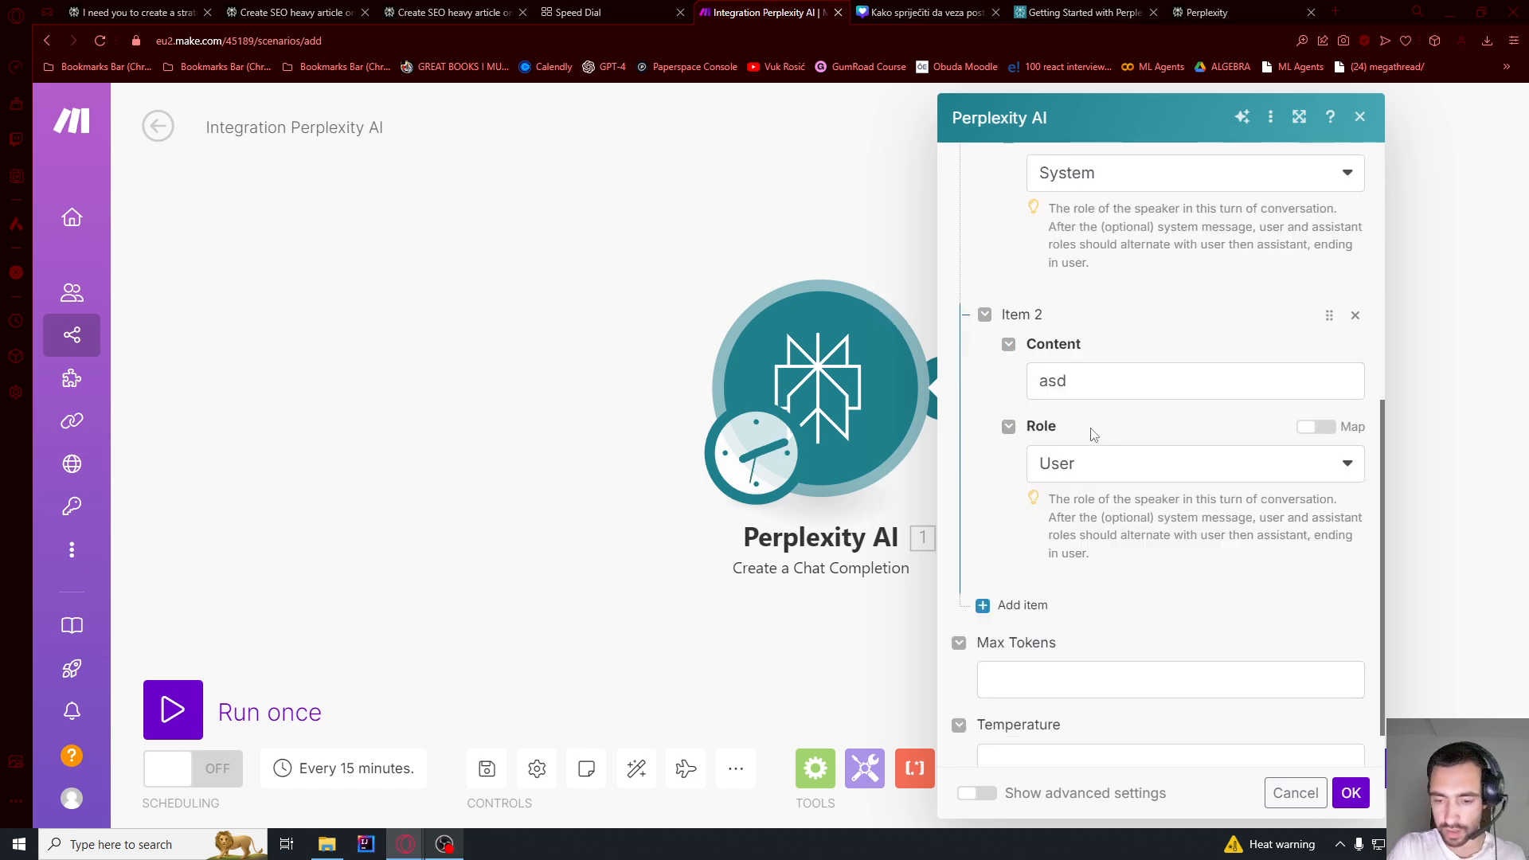
{"action": "left_click_drag", "start_coordinate": [1071, 381], "coordinate": [1022, 384]}
{"action": "type", "text": "asdasdasd"}
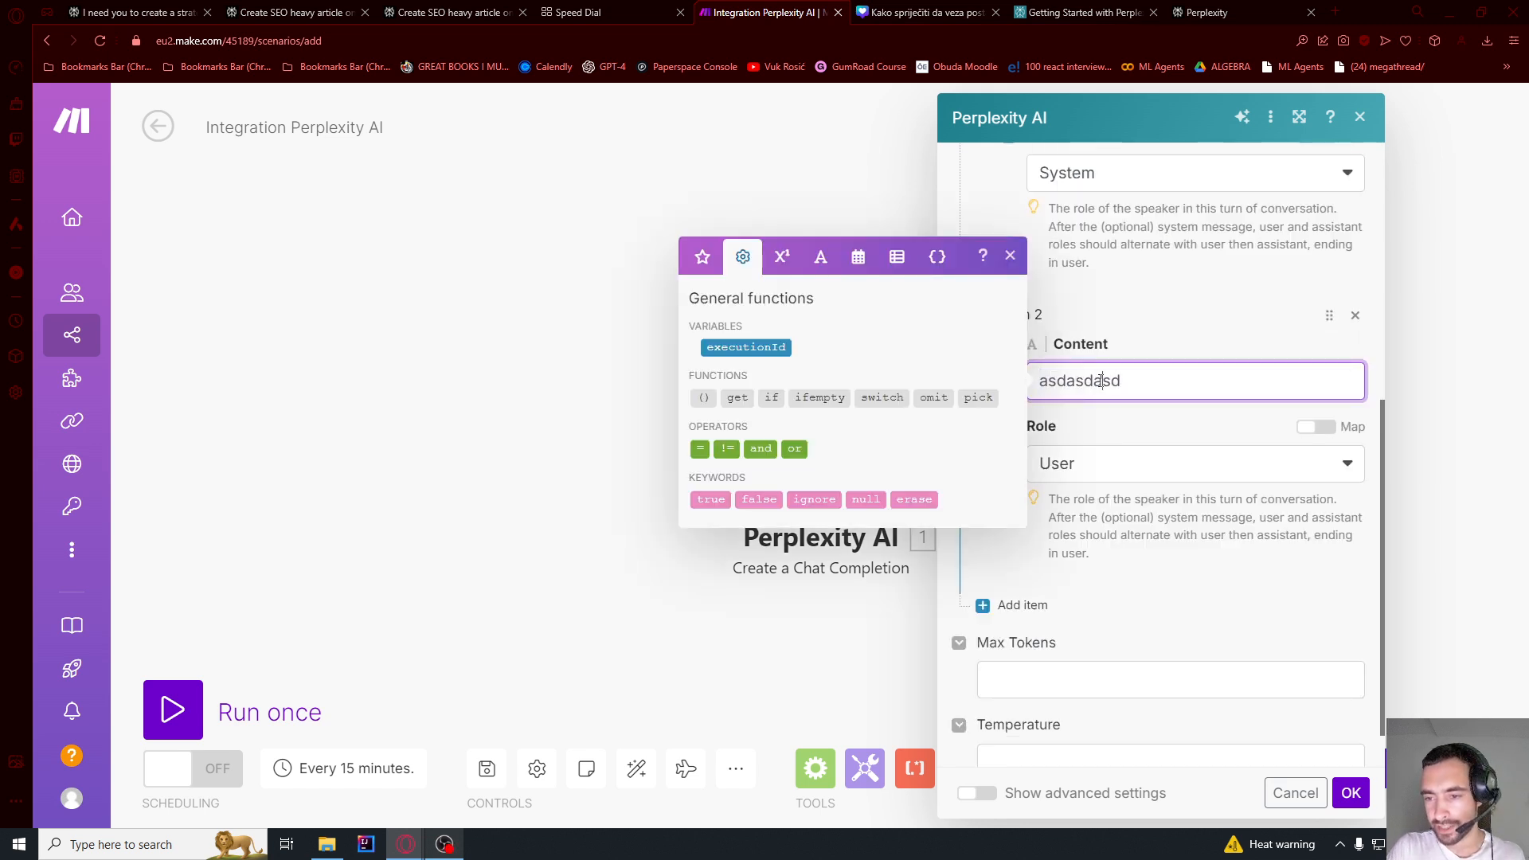
{"action": "key", "text": "ctrl+a"}
{"action": "left_click", "coordinate": [1131, 383]}
{"action": "left_click", "coordinate": [1350, 792]}
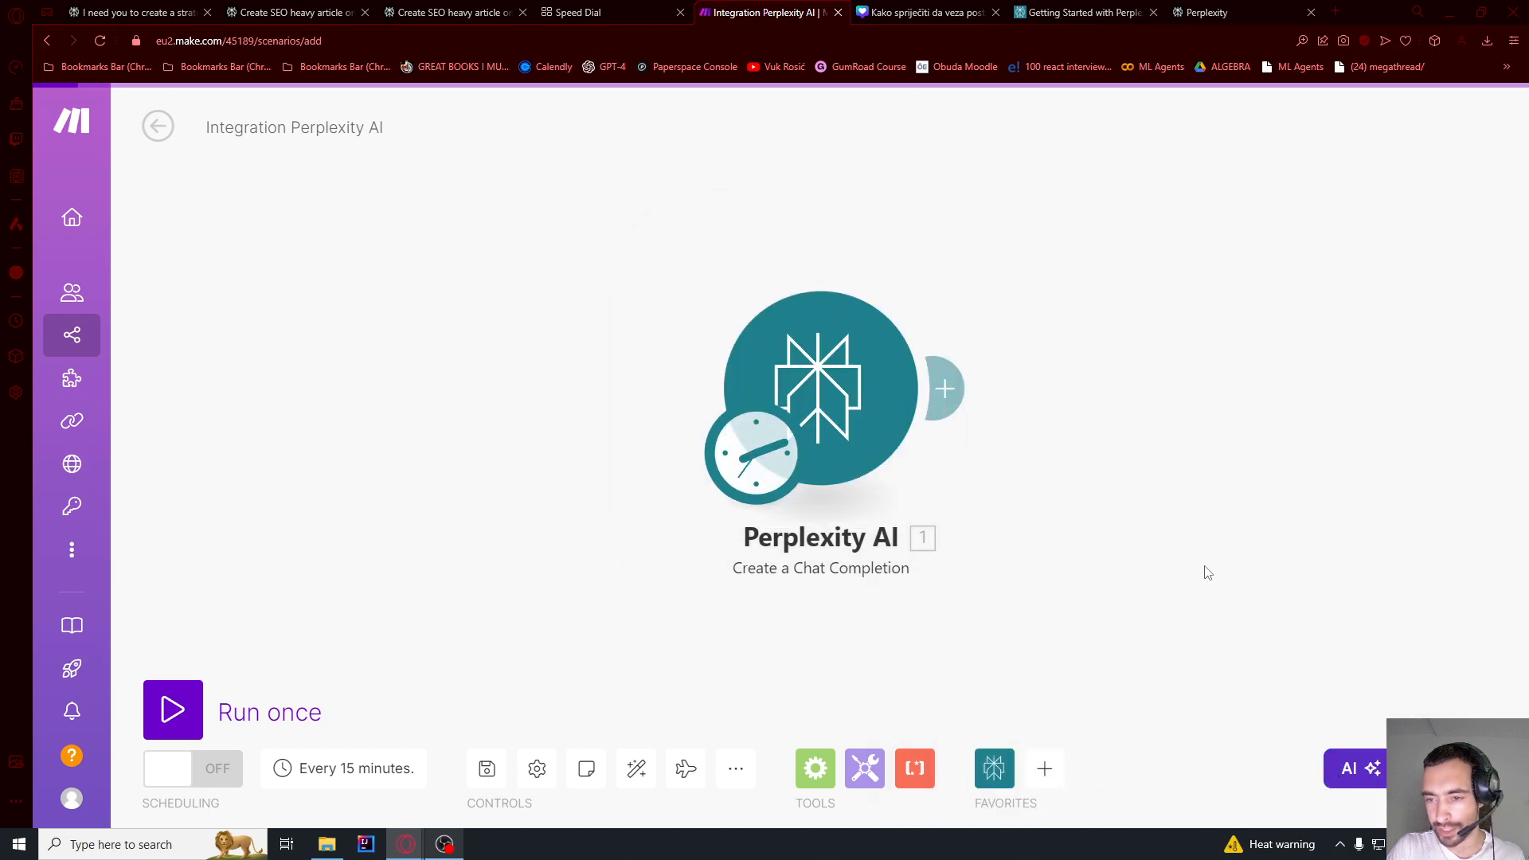
- Add a Google Sheets Watch New Rows module as the trigger in front of the Perplexity AI module
{"action": "right_click", "coordinate": [849, 405]}
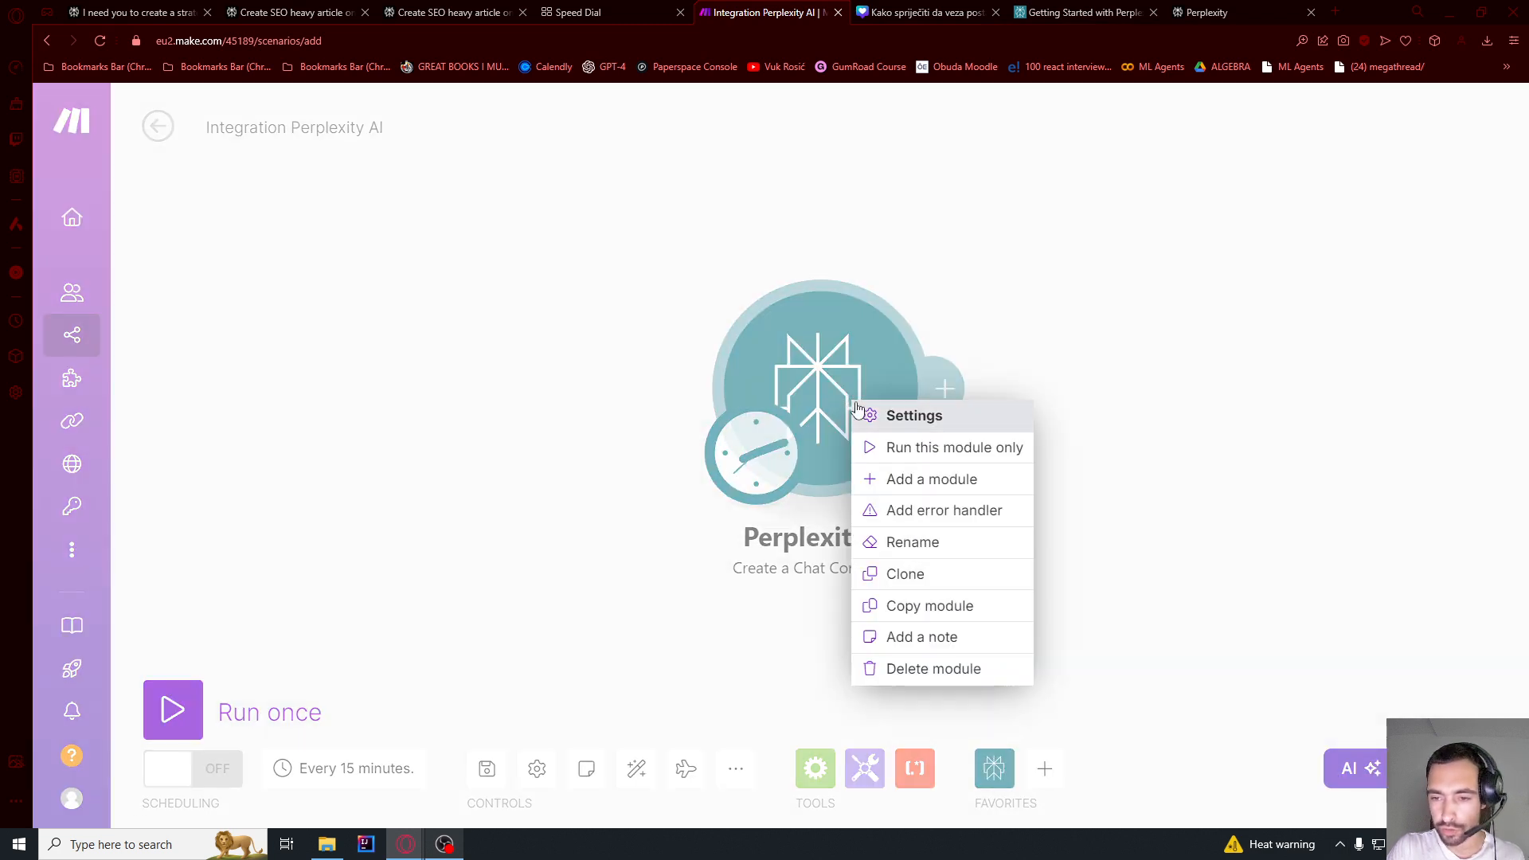
{"action": "left_click", "coordinate": [929, 479]}
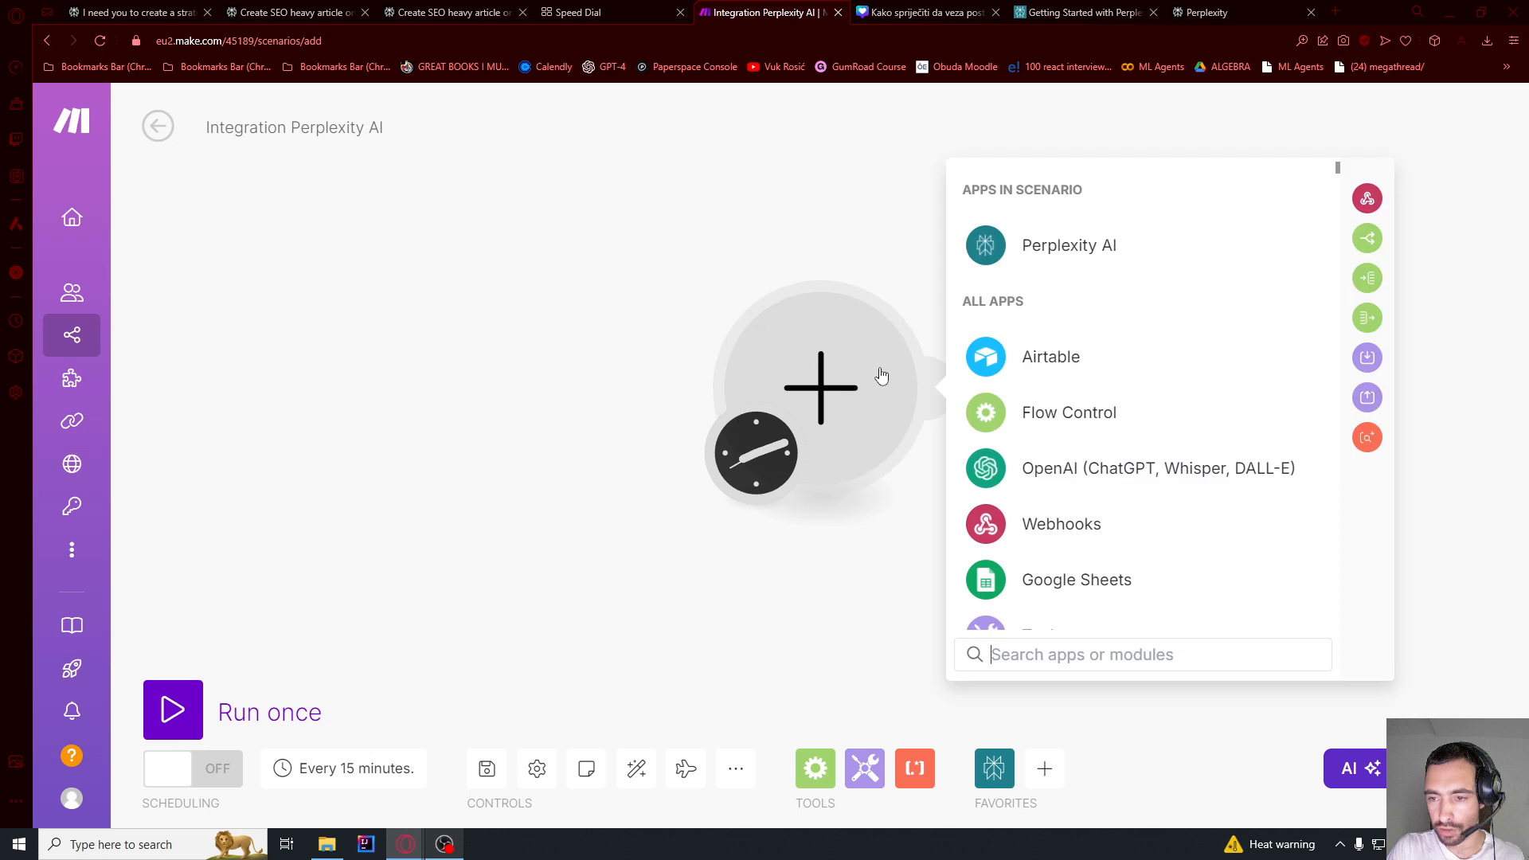
{"action": "left_click", "coordinate": [1053, 588]}
{"action": "scroll", "coordinate": [1097, 398], "scroll_direction": "down", "scroll_amount": 10}
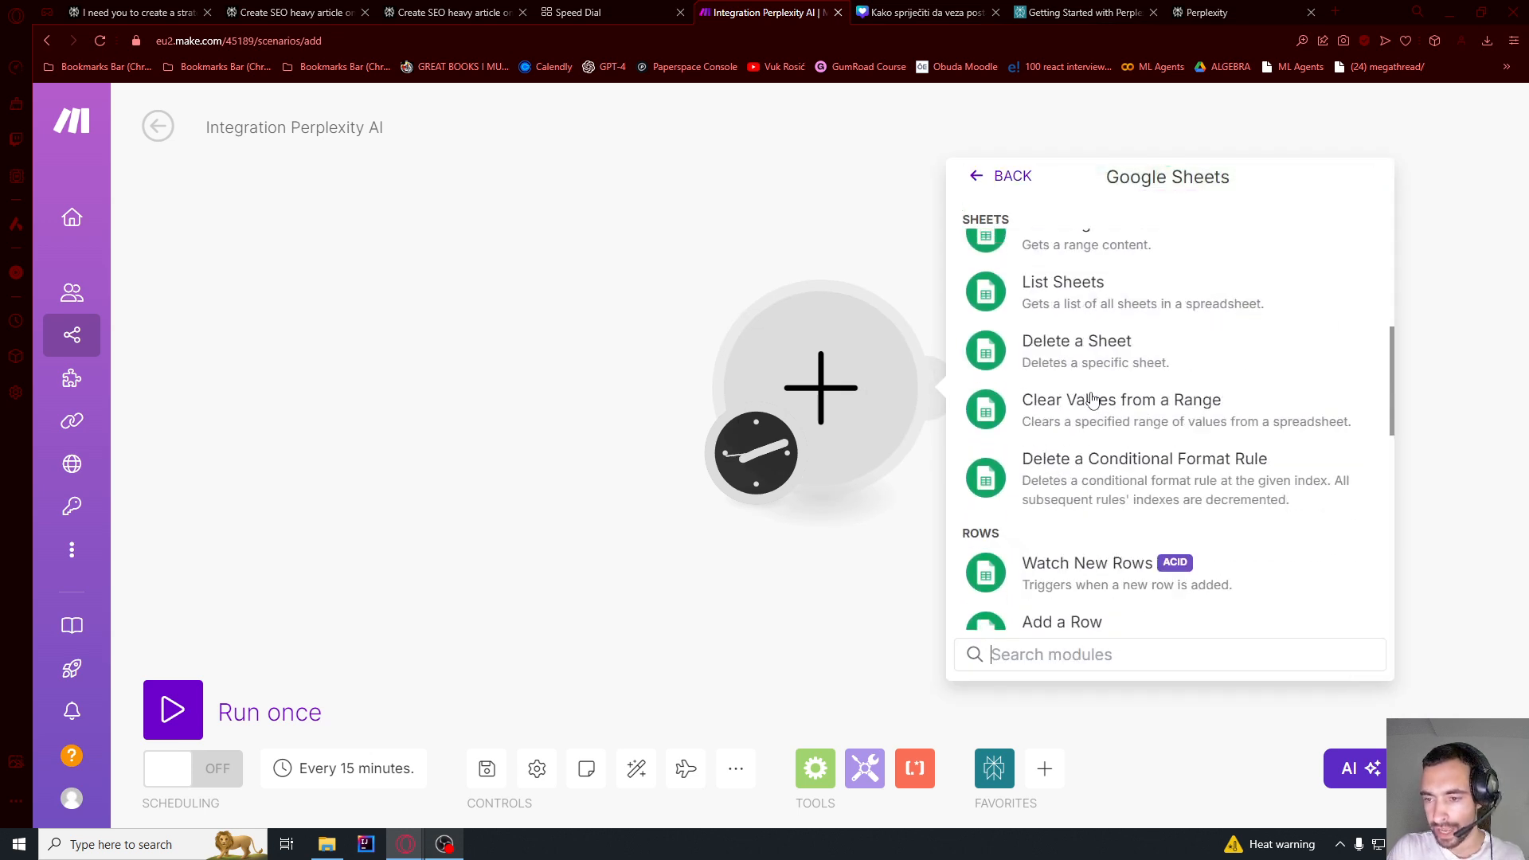
{"action": "left_click", "coordinate": [1081, 398]}
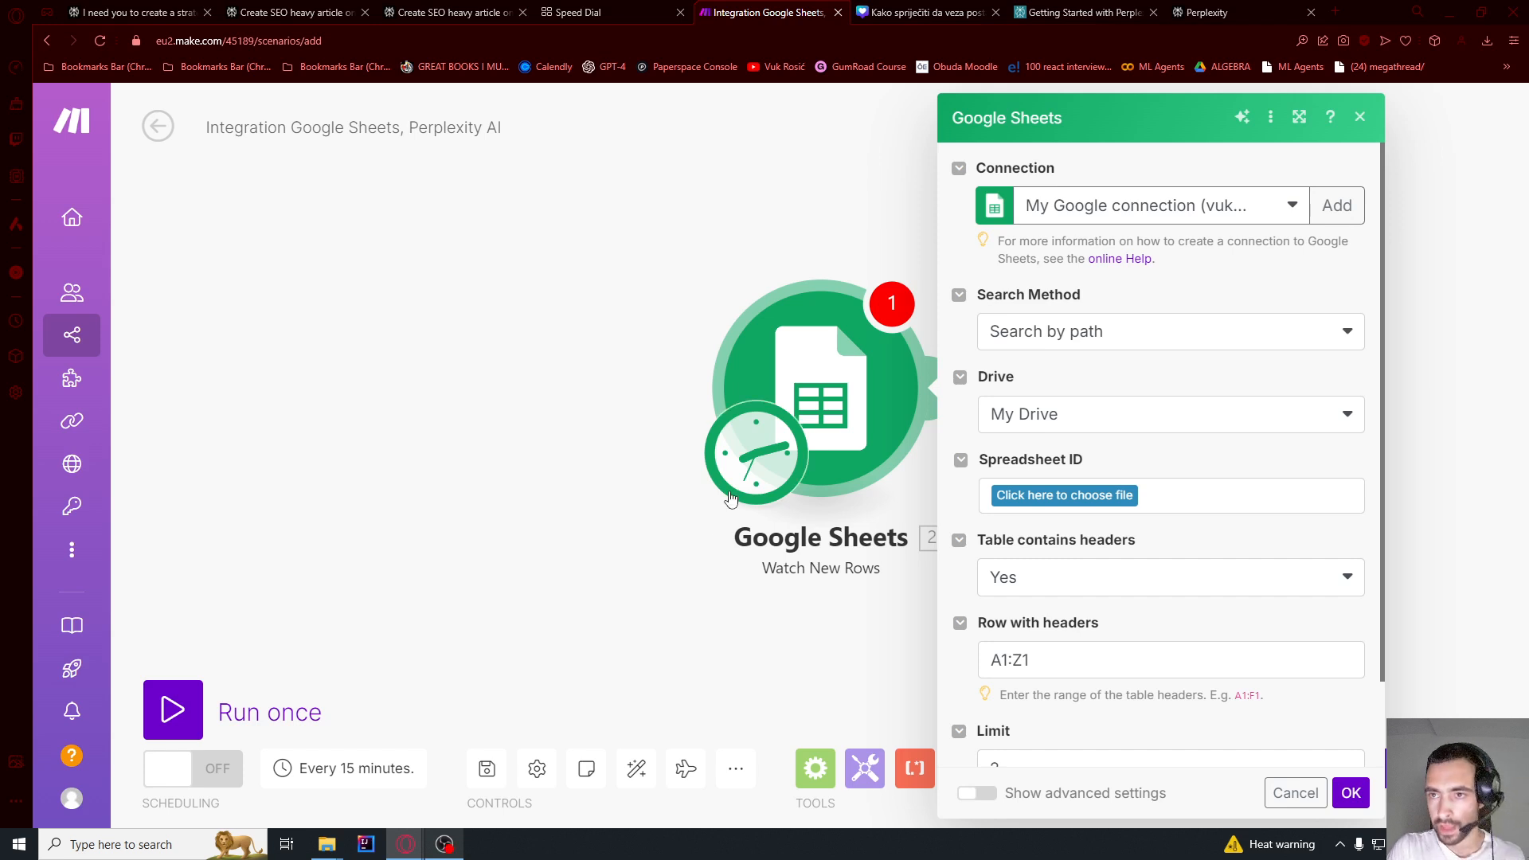
- Switch to the Perplexity AI Content Generation spreadsheet and review its title and the Prompt, Article, Facebook, LinkedIn and Twitter column headers
{"action": "key", "text": "alt+Tab"}
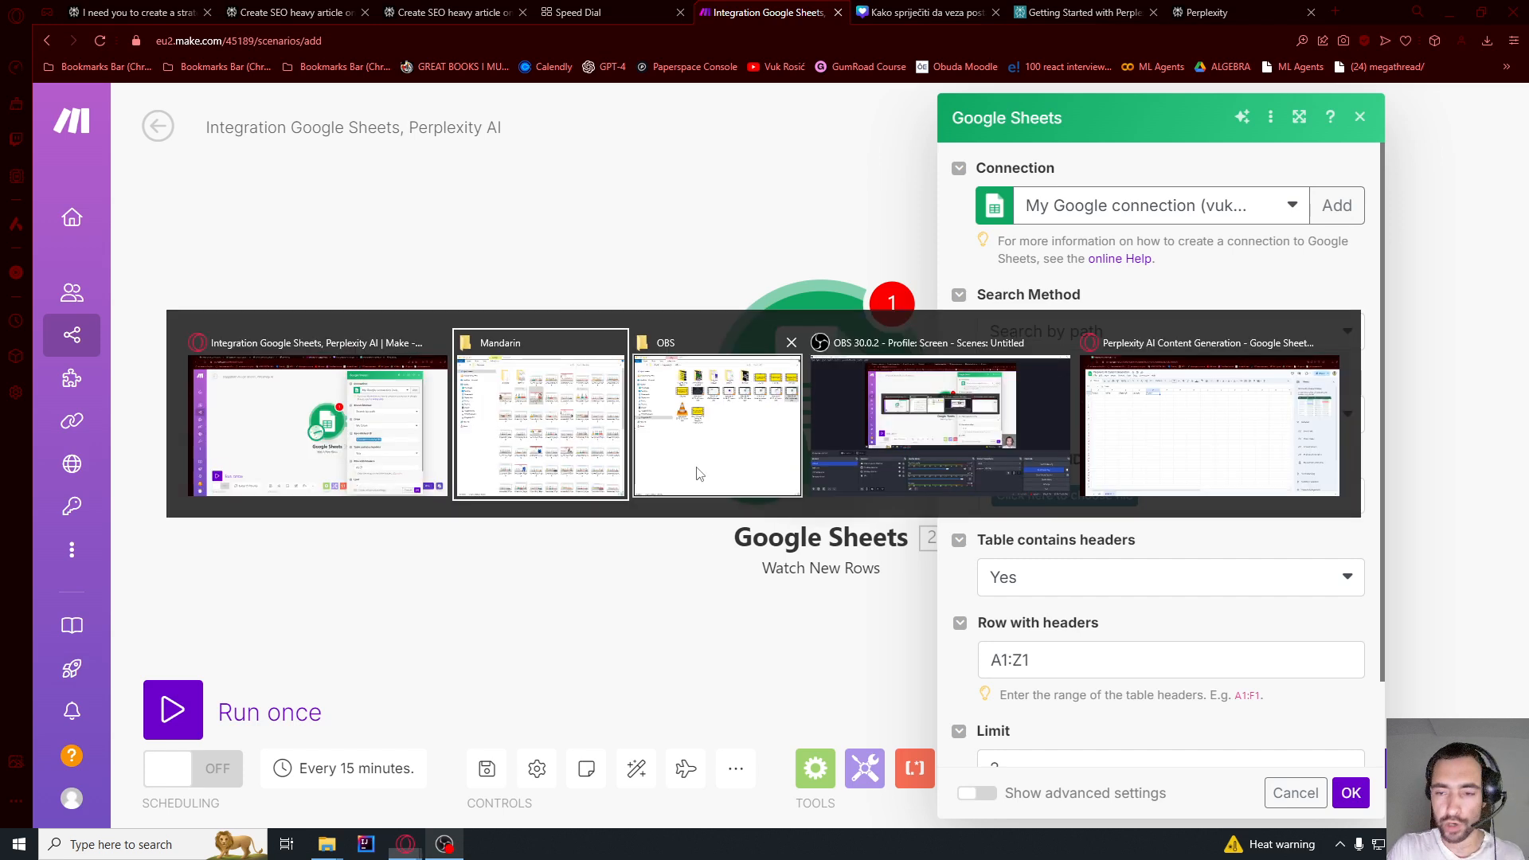
{"action": "left_click", "coordinate": [1146, 446]}
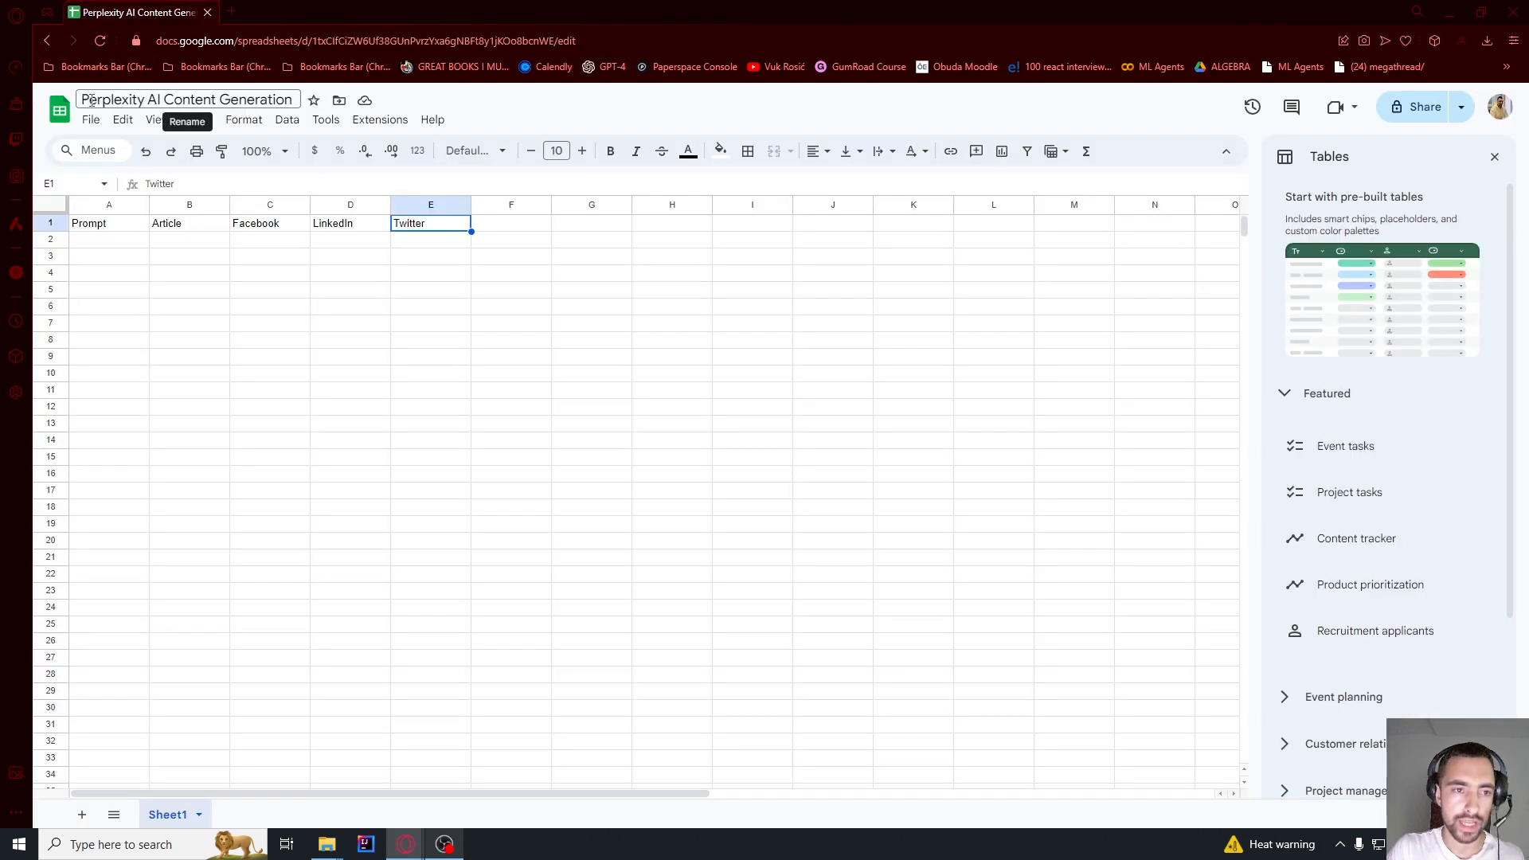
{"action": "left_click_drag", "start_coordinate": [92, 101], "coordinate": [256, 101]}
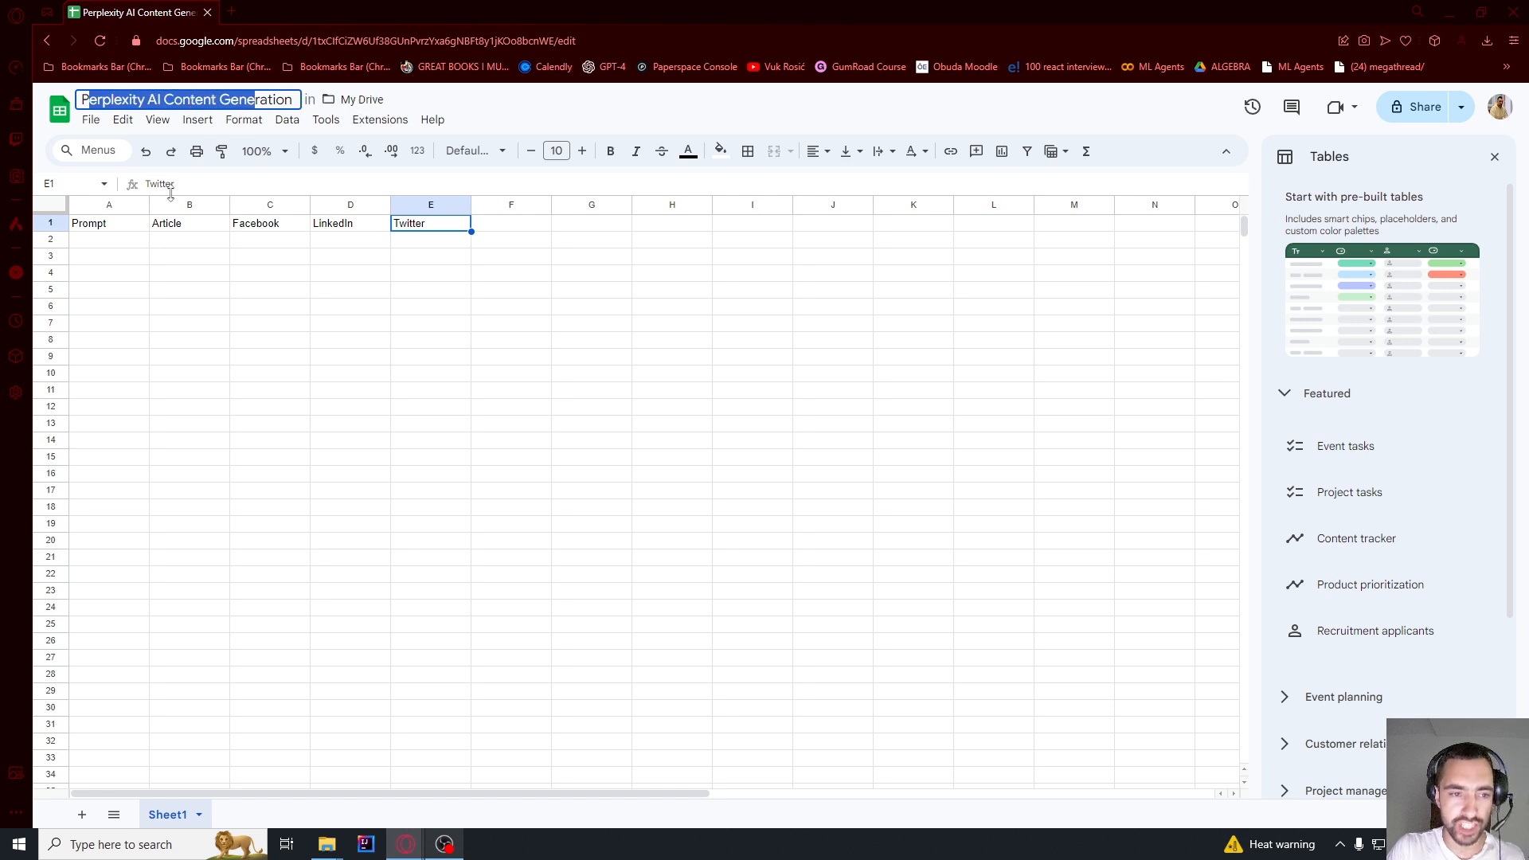
{"action": "left_click", "coordinate": [112, 241]}
{"action": "left_click", "coordinate": [109, 226]}
{"action": "left_click", "coordinate": [169, 227]}
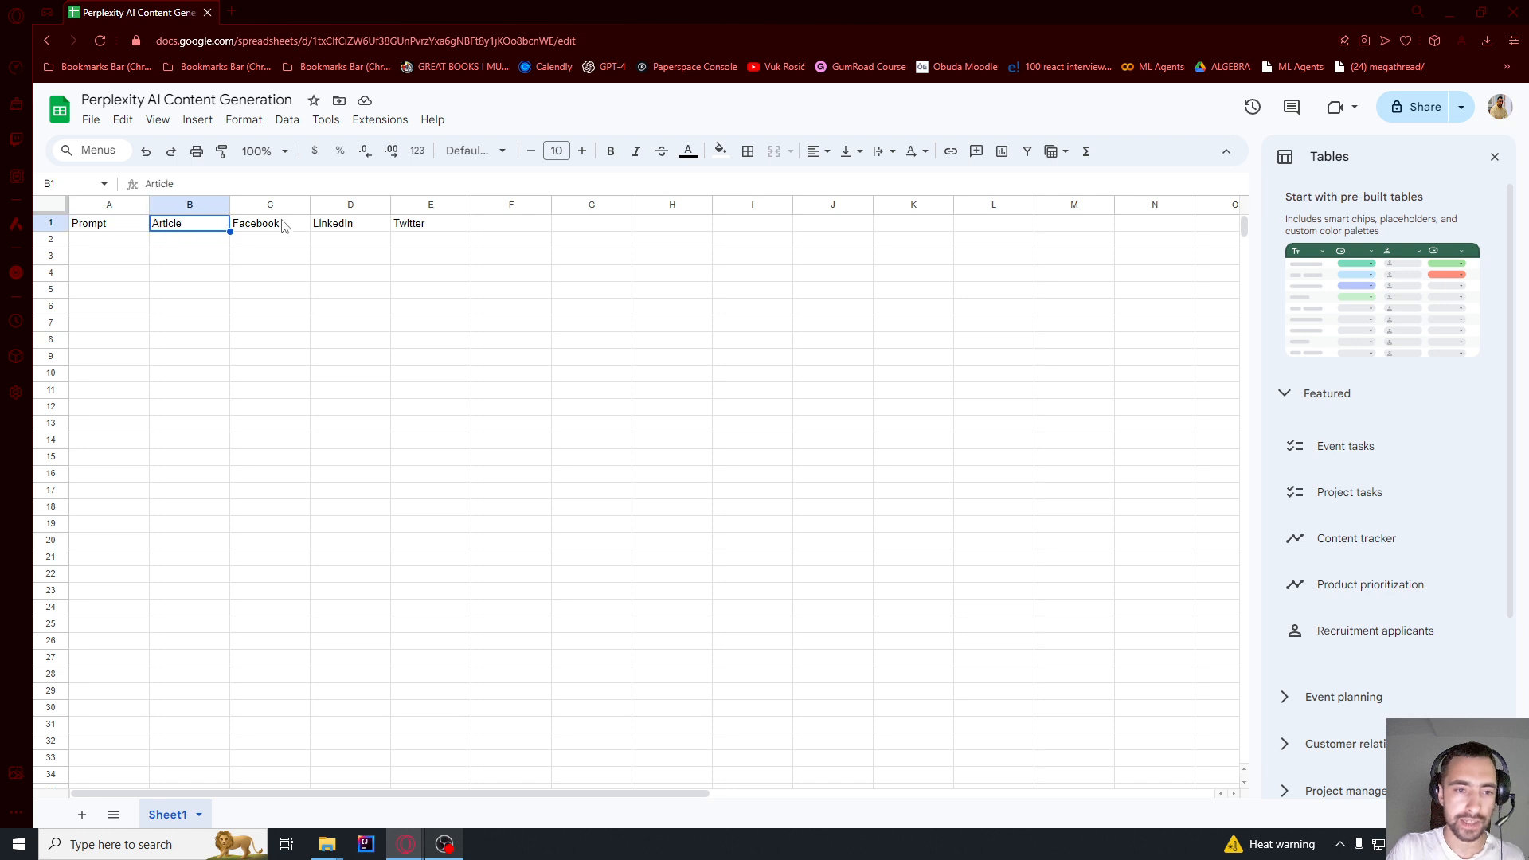
{"action": "left_click", "coordinate": [283, 227]}
{"action": "left_click", "coordinate": [333, 226]}
{"action": "left_click", "coordinate": [402, 233]}
{"action": "left_click", "coordinate": [118, 232]}
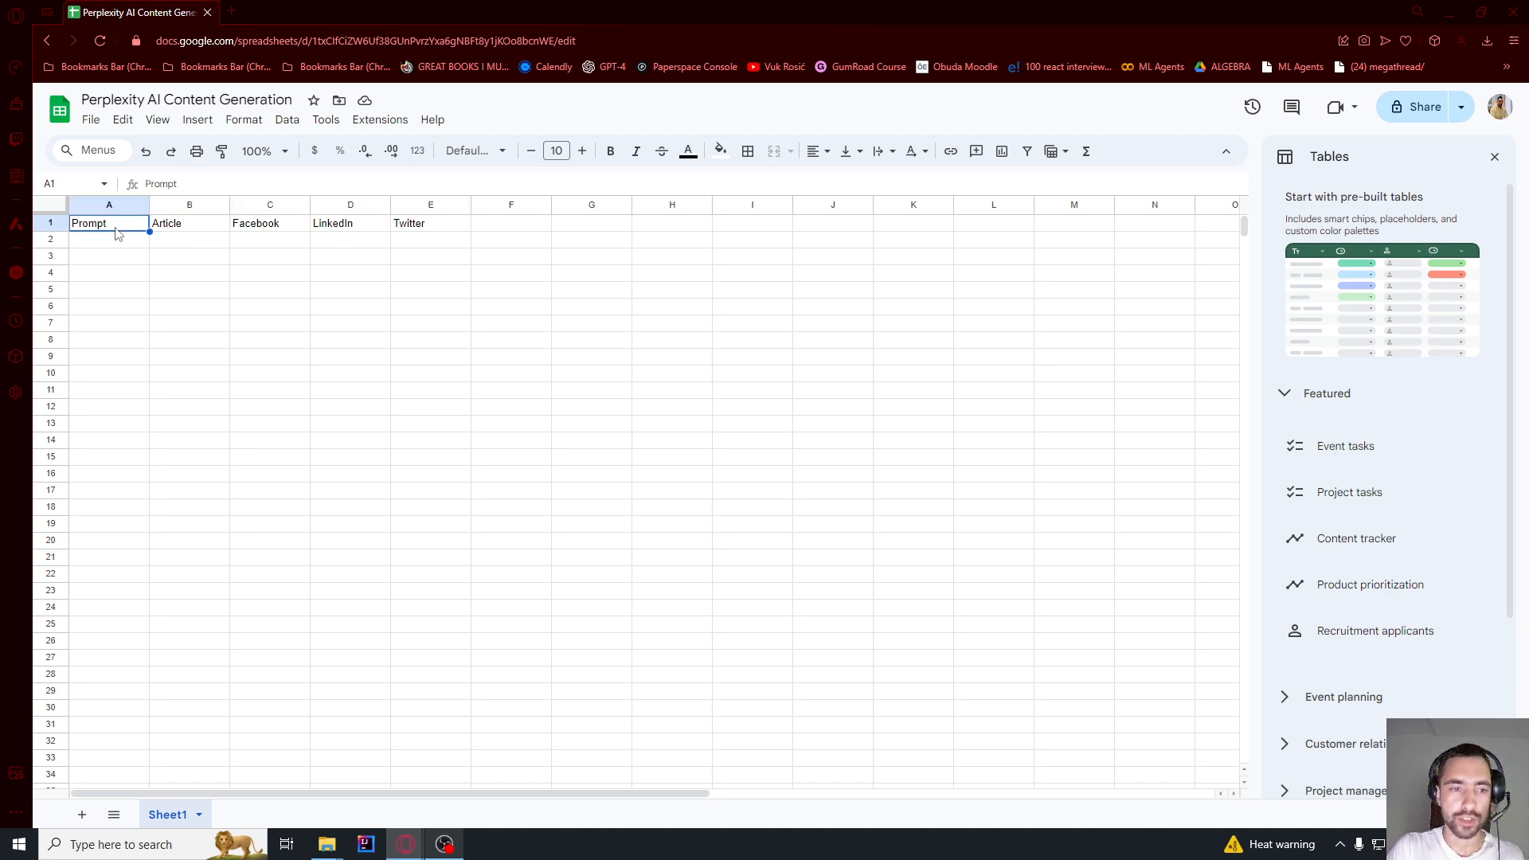
- Enter "Generate article about latest AI news, search the internet for latest AI news." in A2 and "latest AI news" in A3
{"action": "double_click", "coordinate": [104, 242]}
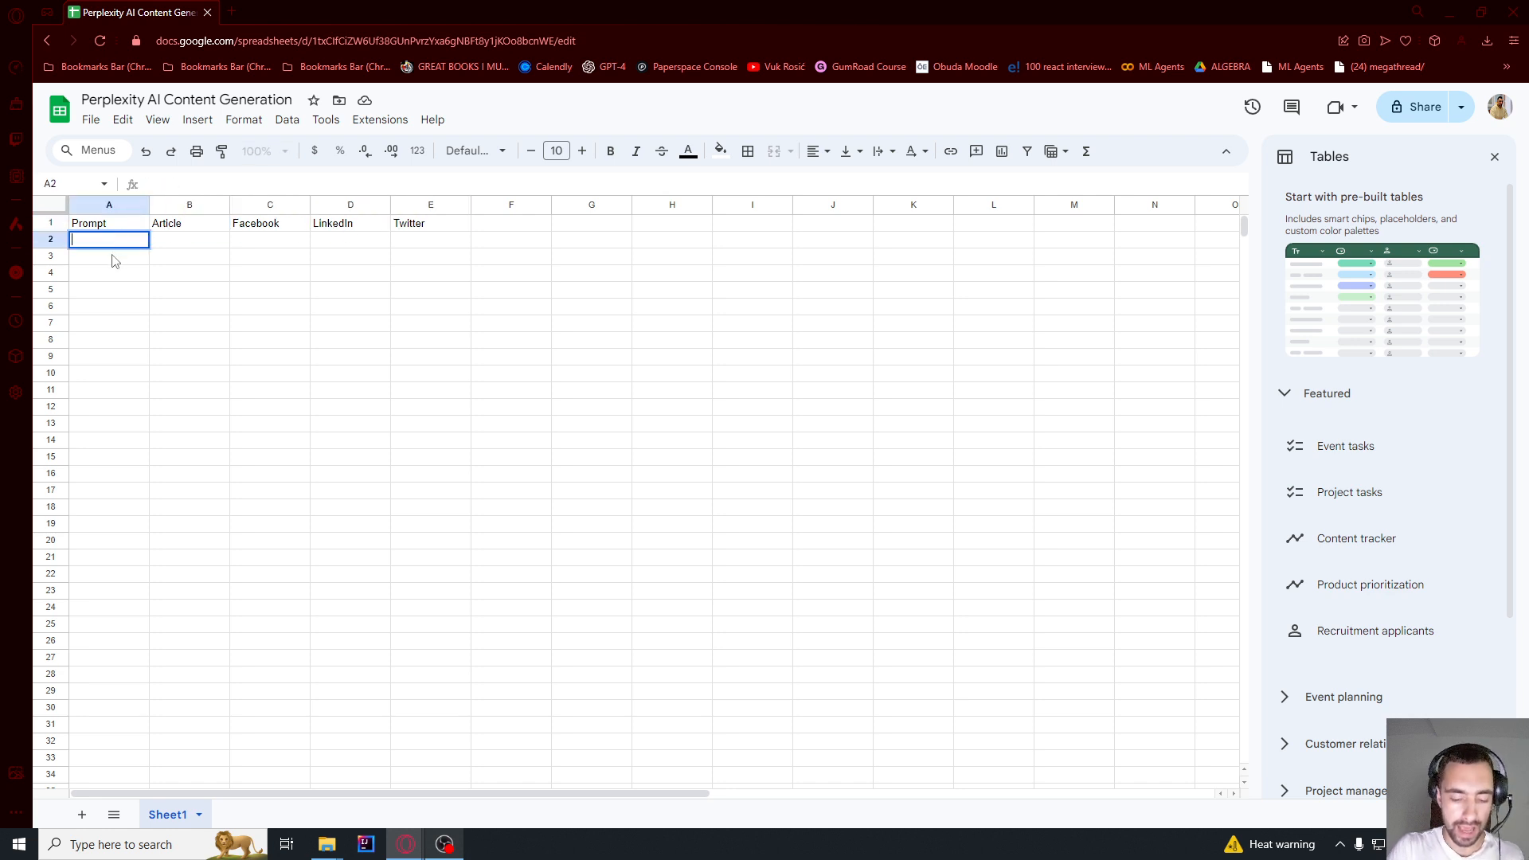
{"action": "type", "text": "Generate article about latest AI news, search the internet for latest AI news. latest AI news"}
{"action": "left_click", "coordinate": [121, 293]}
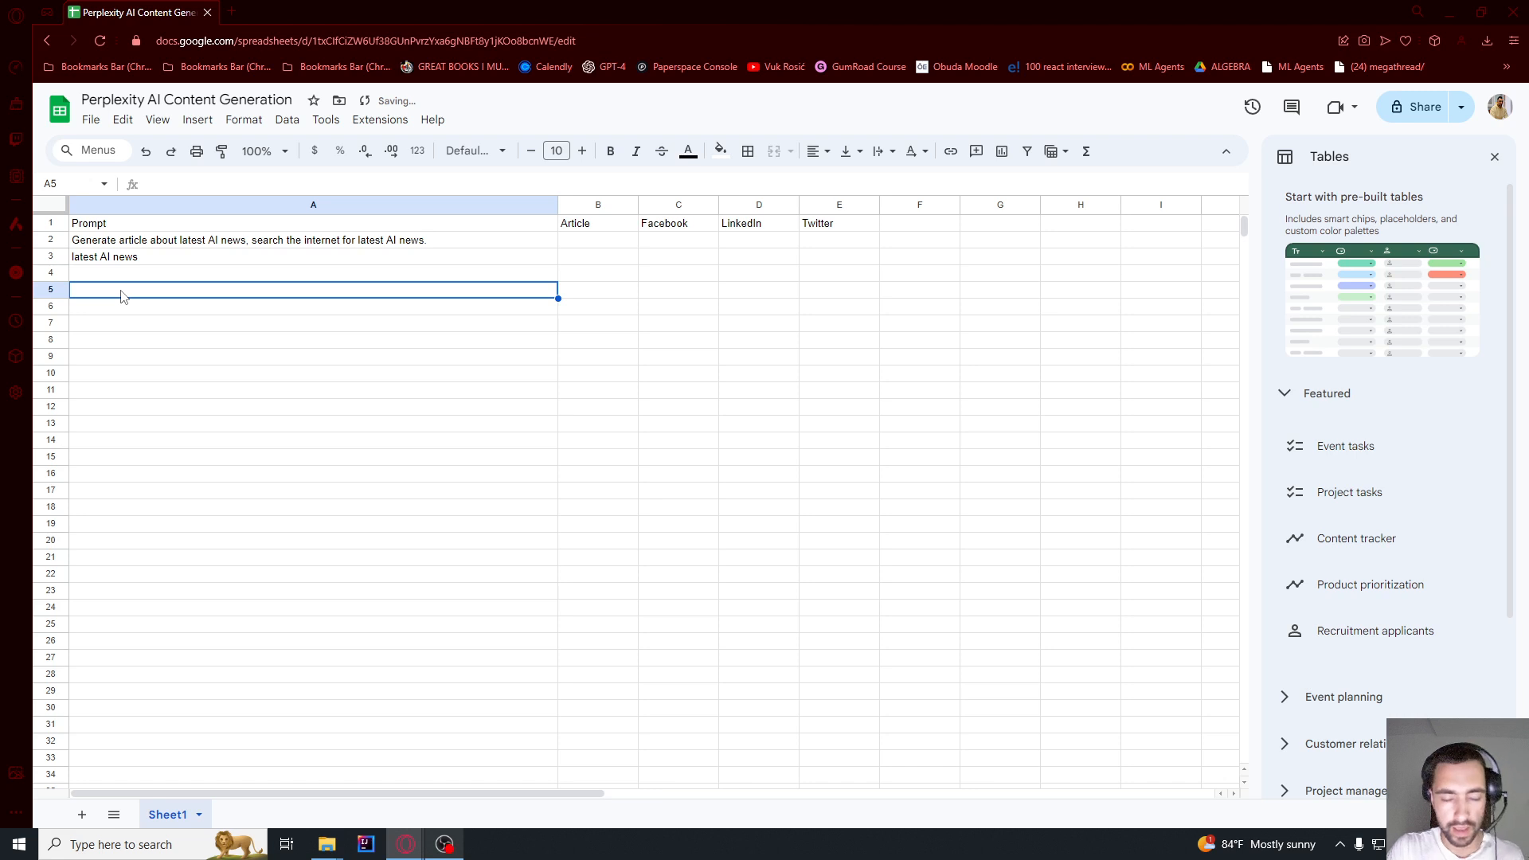
- Review the two prompts in the Prompt column and the empty article and social media cells beside them
{"action": "left_click", "coordinate": [128, 247]}
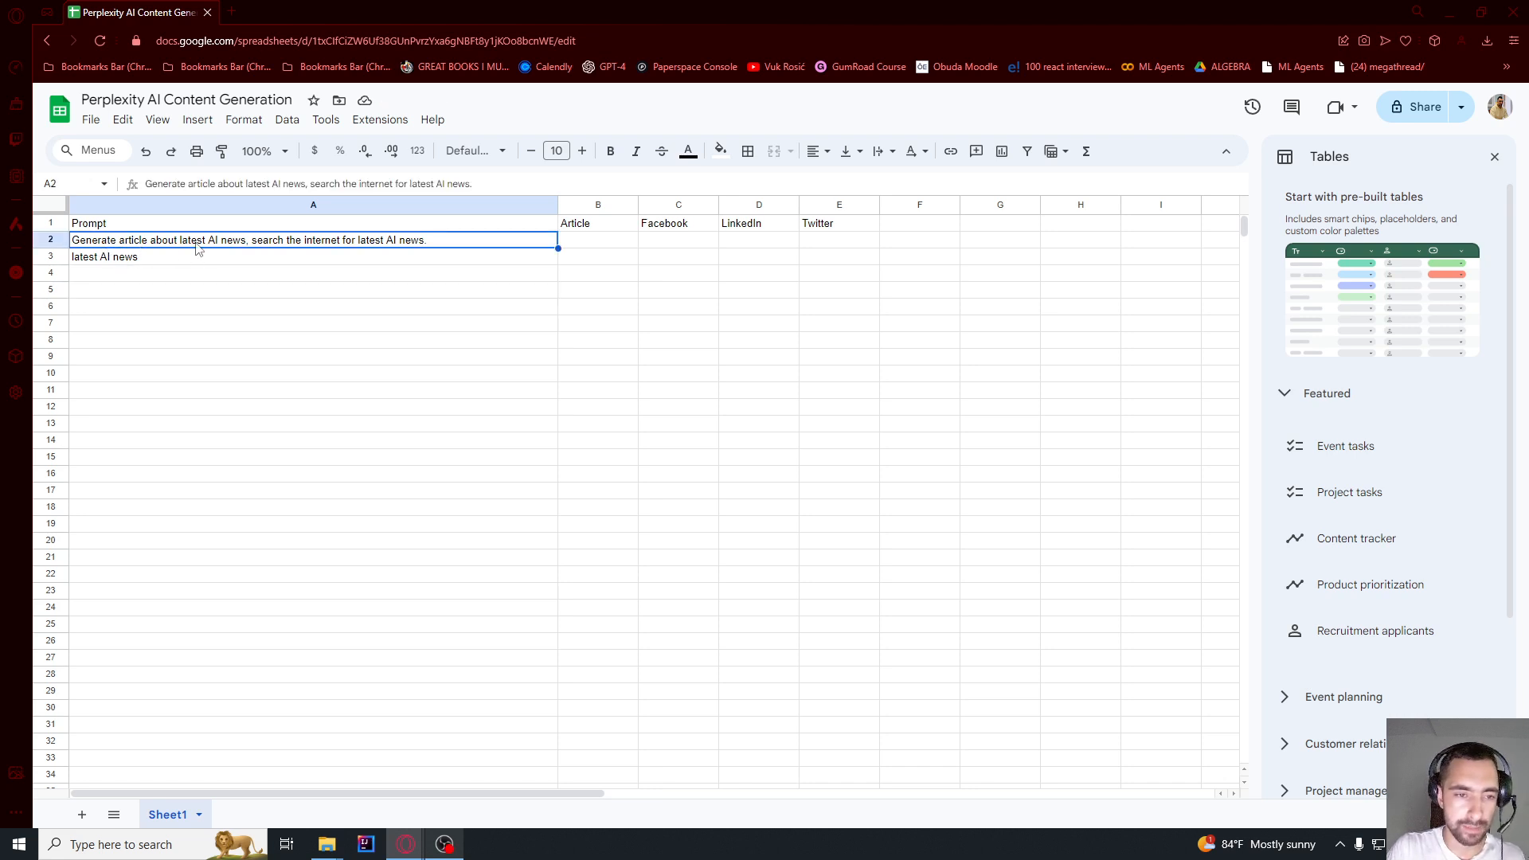
{"action": "double_click", "coordinate": [423, 244]}
{"action": "left_click", "coordinate": [126, 263]}
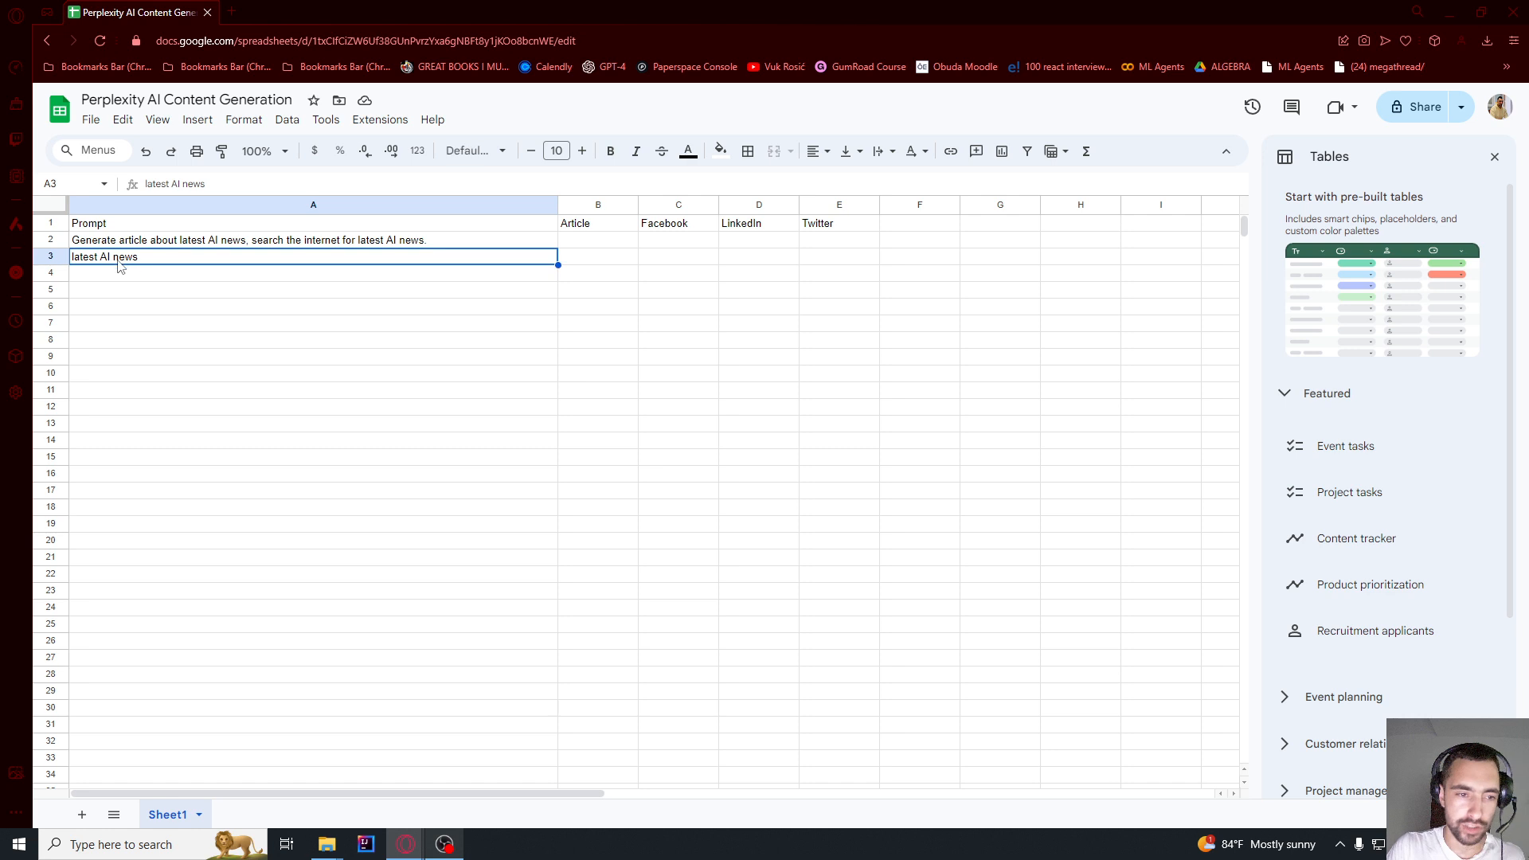
{"action": "key", "text": "Up"}
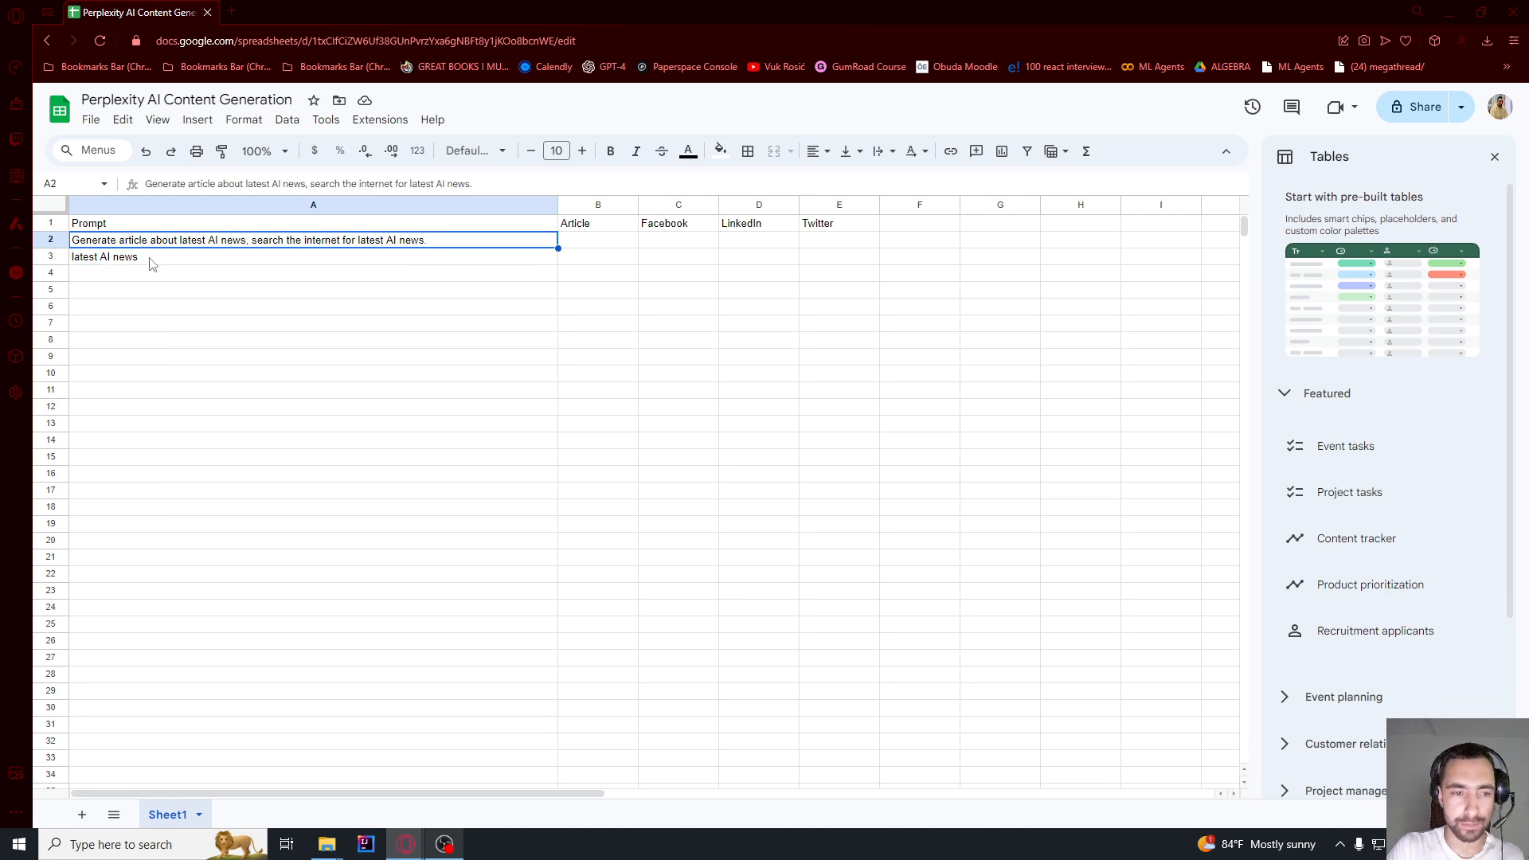
{"action": "left_click", "coordinate": [584, 253]}
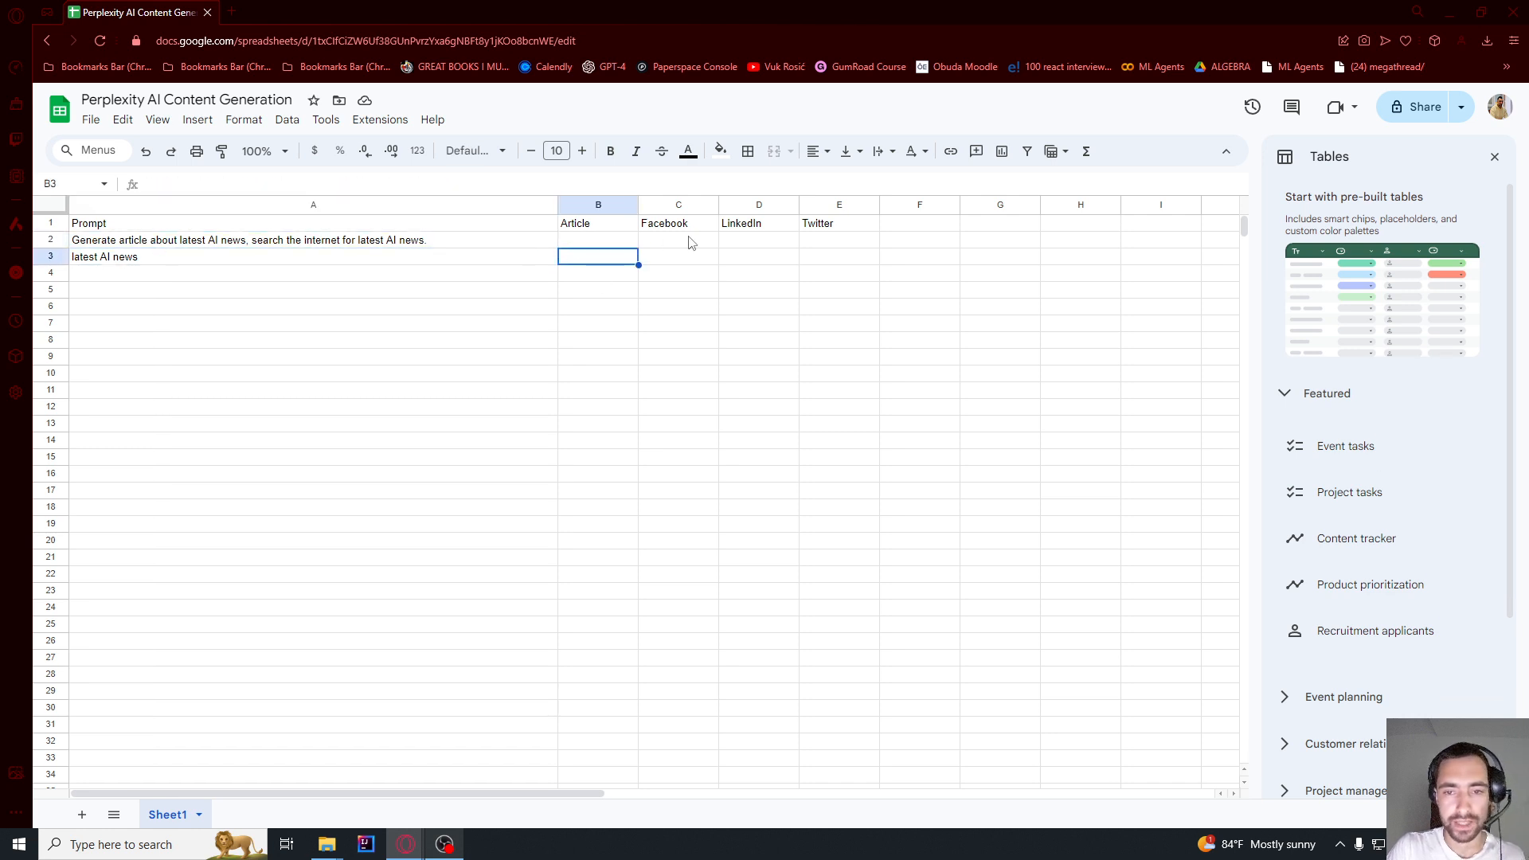
{"action": "left_click", "coordinate": [708, 246]}
{"action": "left_click", "coordinate": [363, 242]}
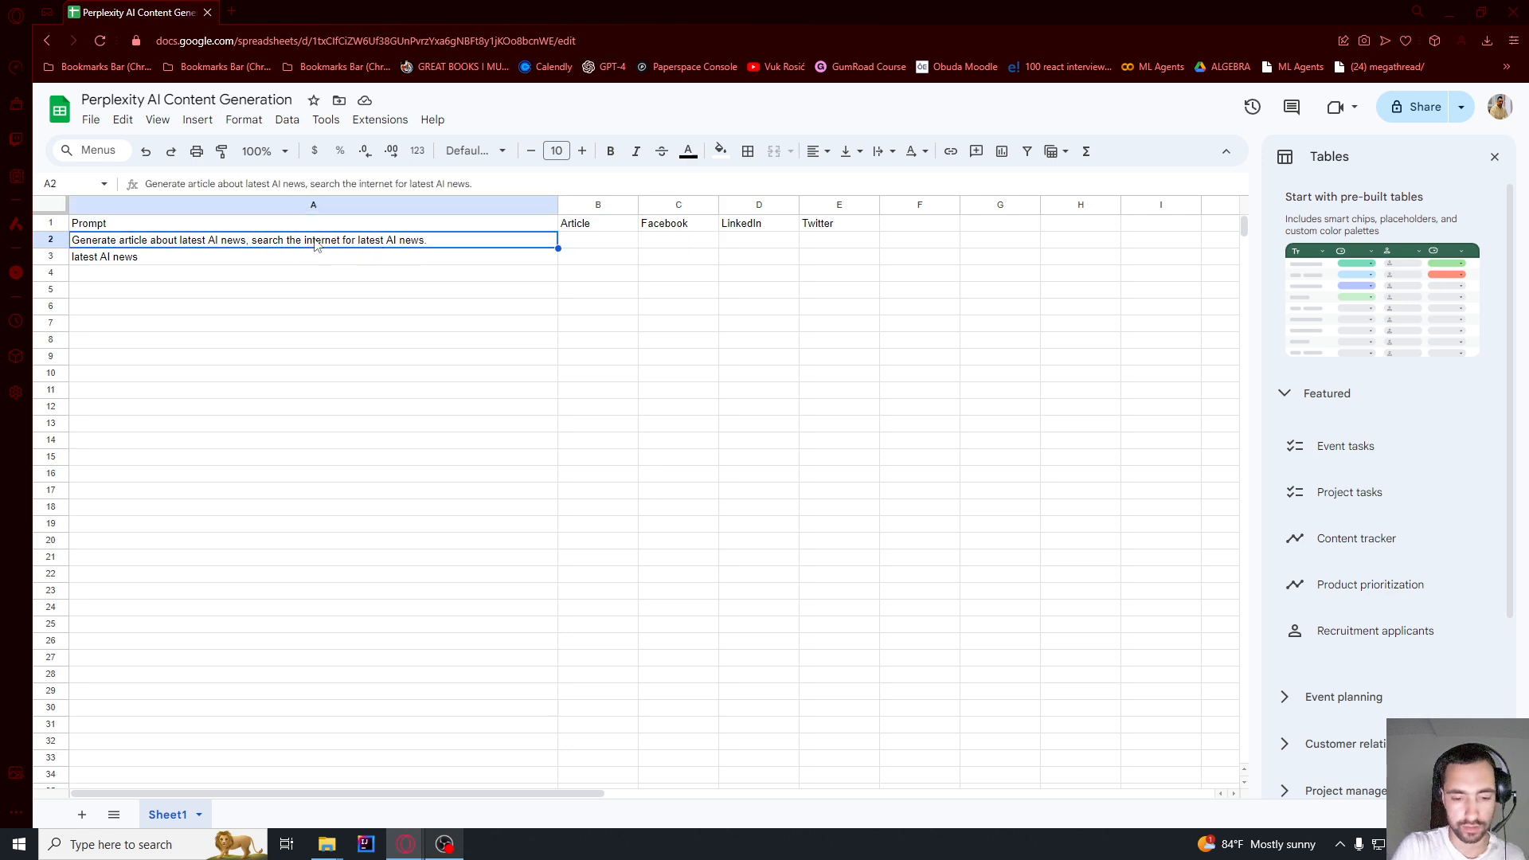
- Switch back to Make and set the Watch New Rows module to Sheet1 of the Perplexity AI Content Generation spreadsheet
{"action": "key", "text": "alt+Tab"}
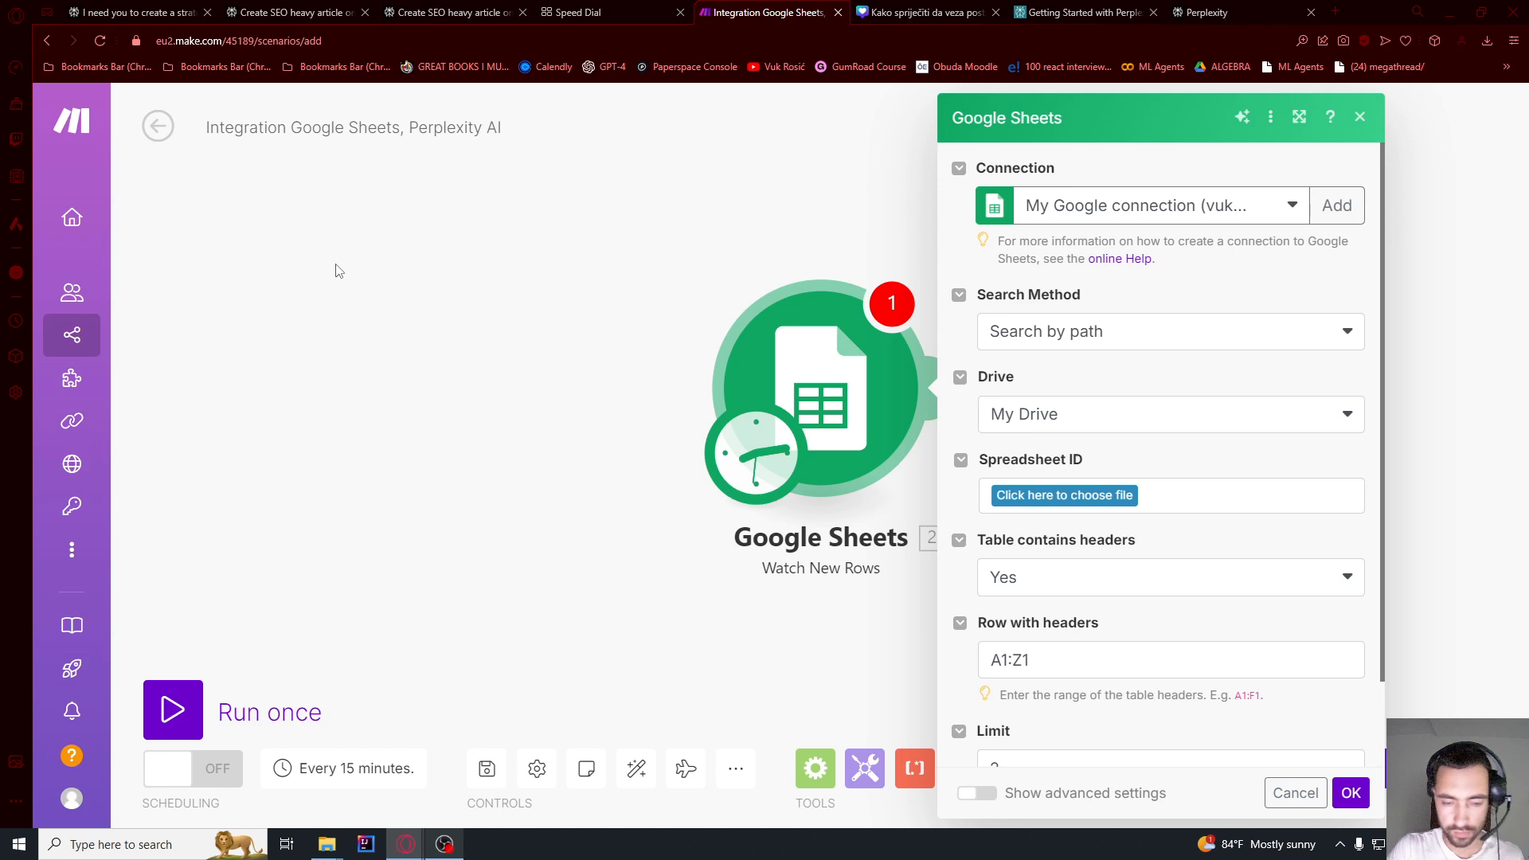
{"action": "left_click", "coordinate": [1055, 500]}
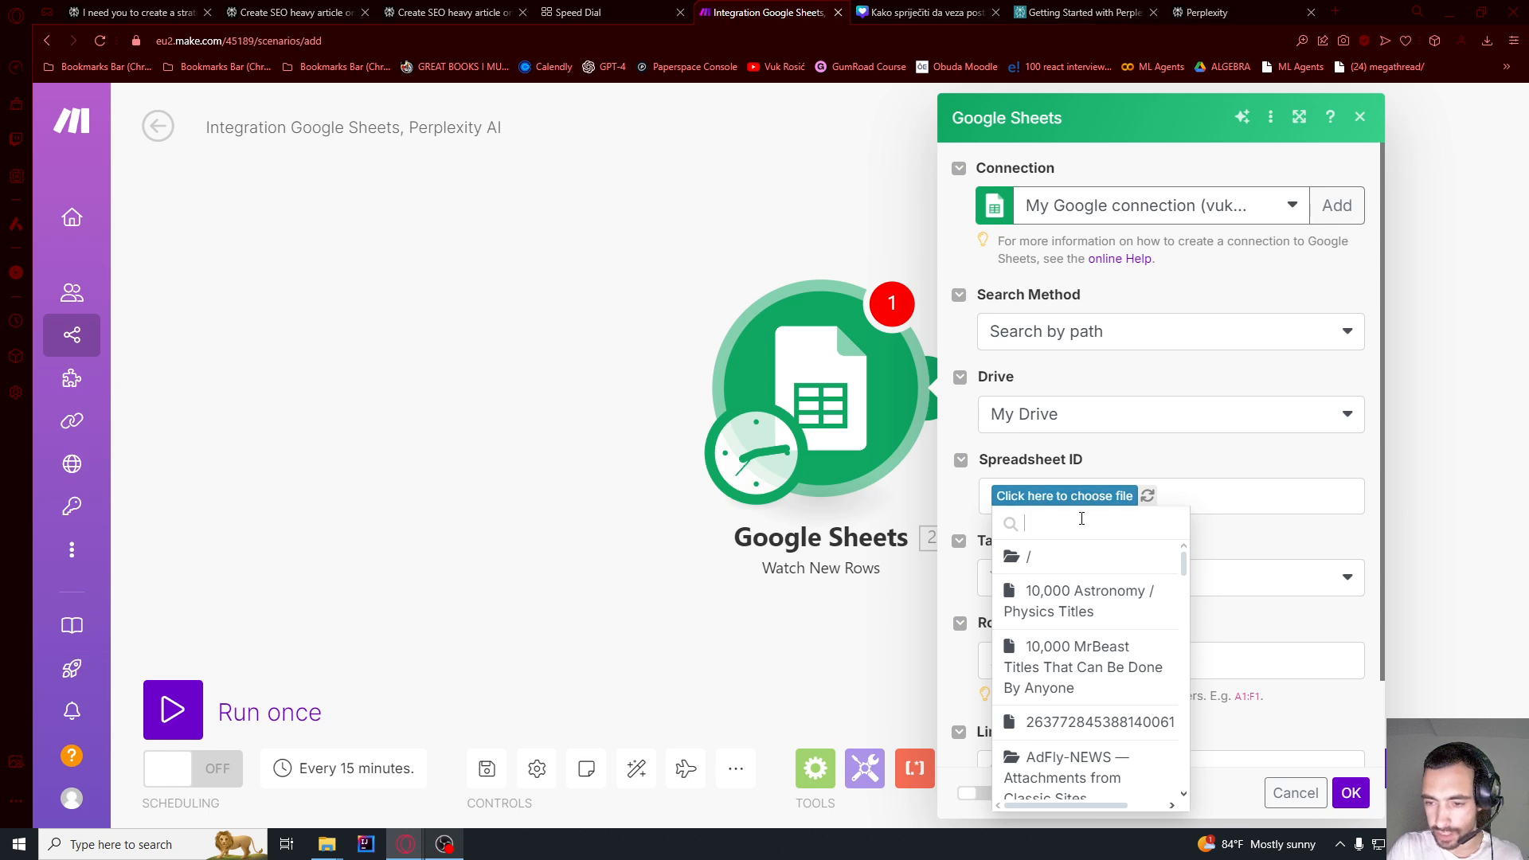
{"action": "type", "text": "per"}
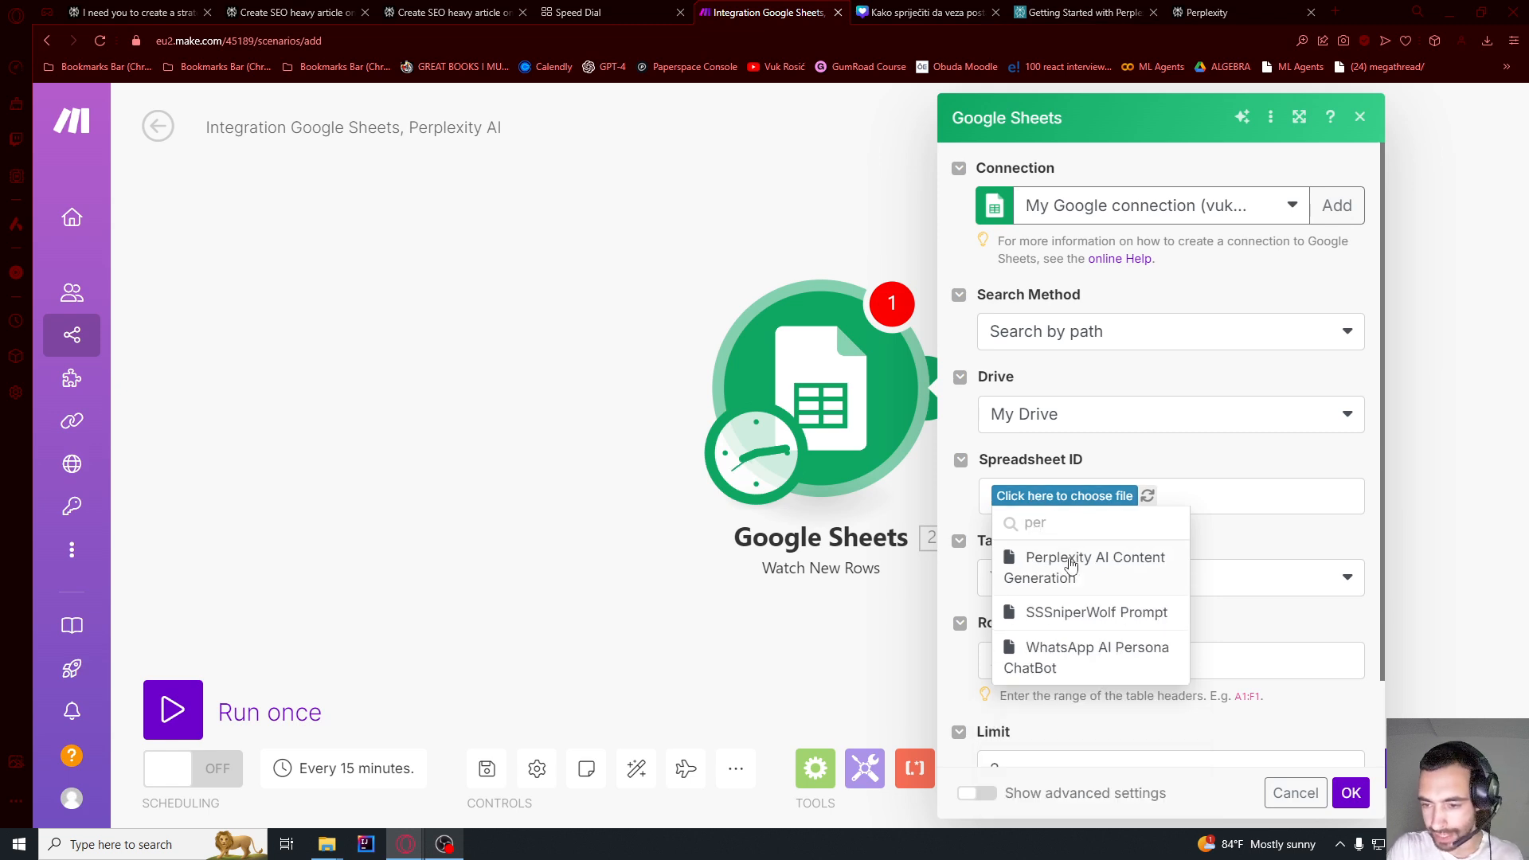
{"action": "left_click", "coordinate": [1068, 560]}
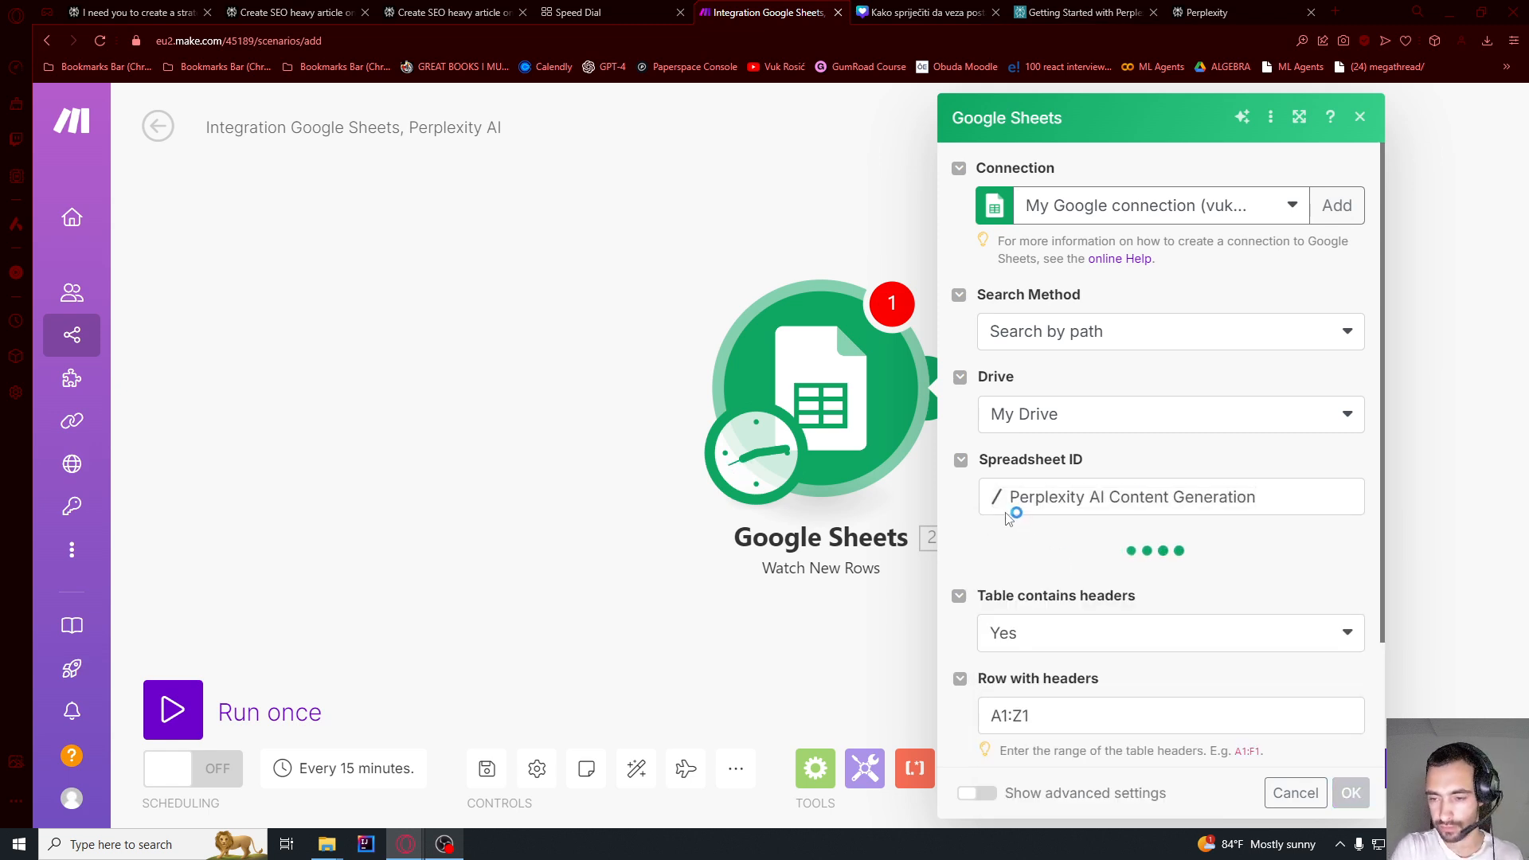
{"action": "left_click", "coordinate": [1024, 579]}
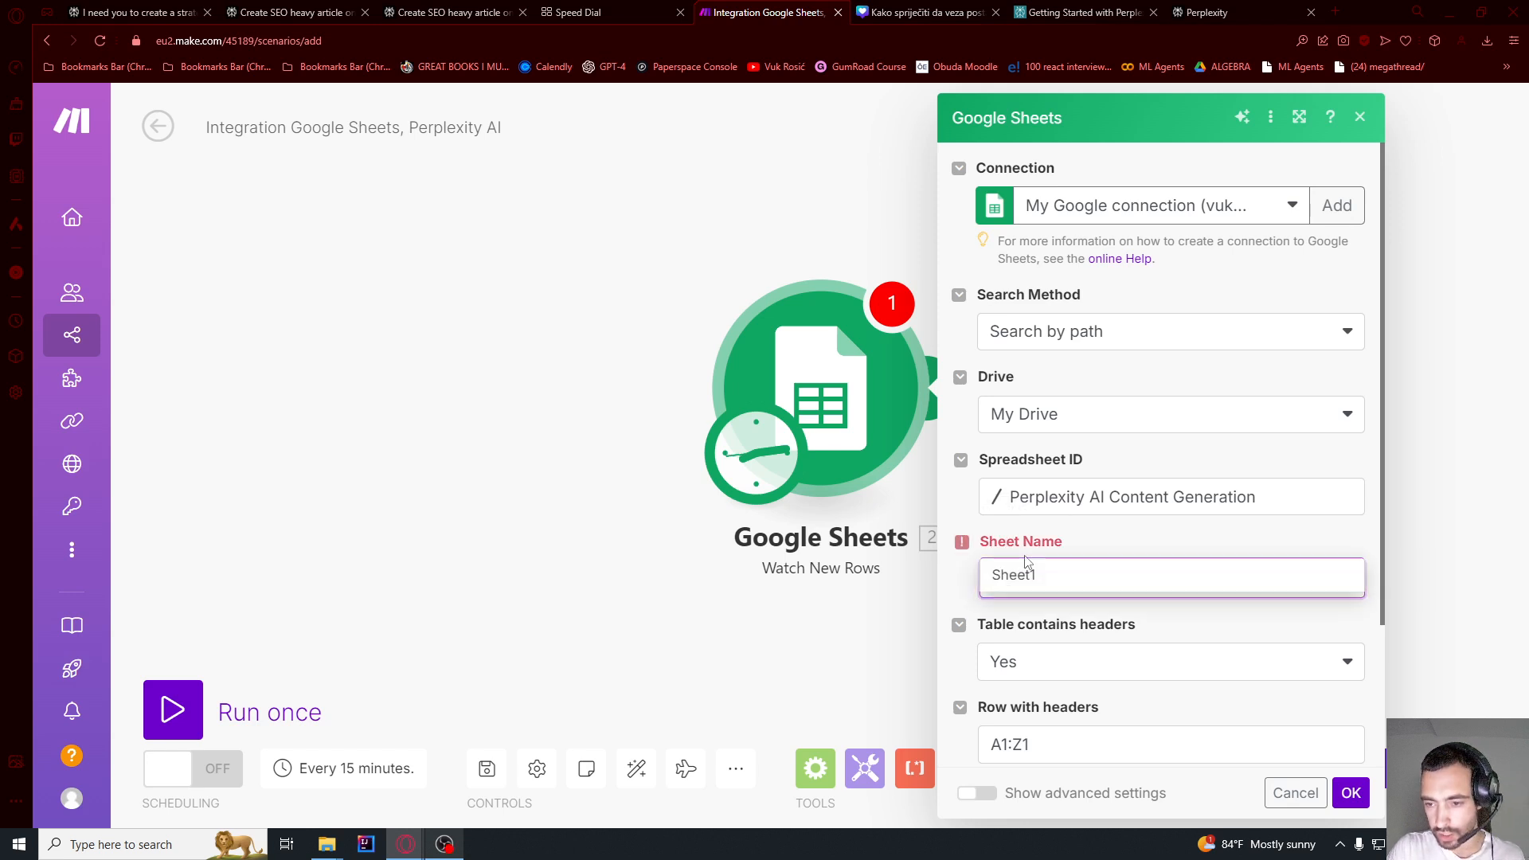
{"action": "left_click", "coordinate": [1095, 579]}
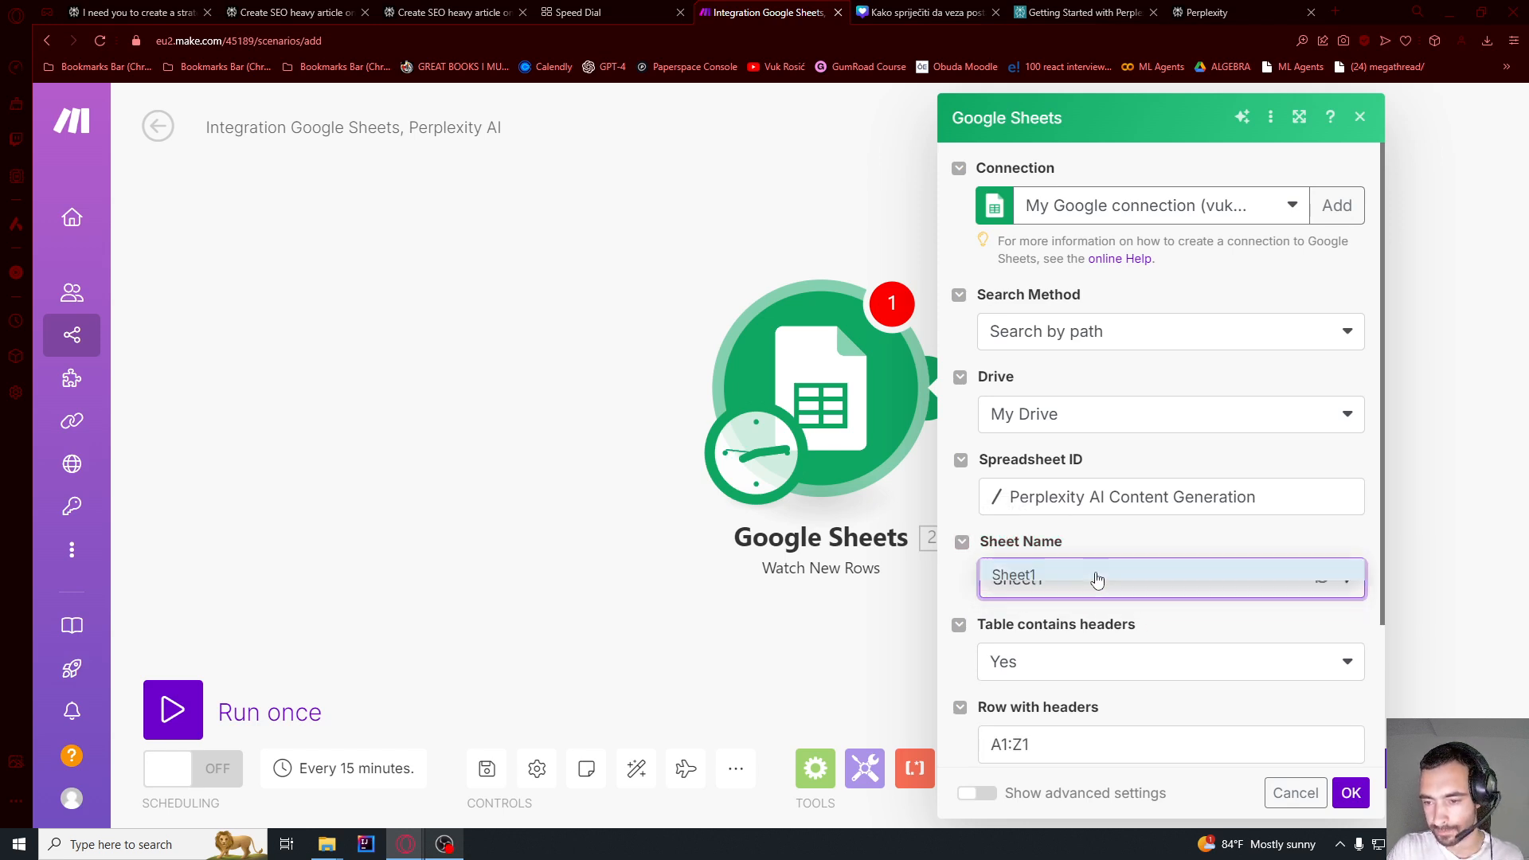
{"action": "scroll", "coordinate": [1097, 579], "scroll_direction": "down", "scroll_amount": 3}
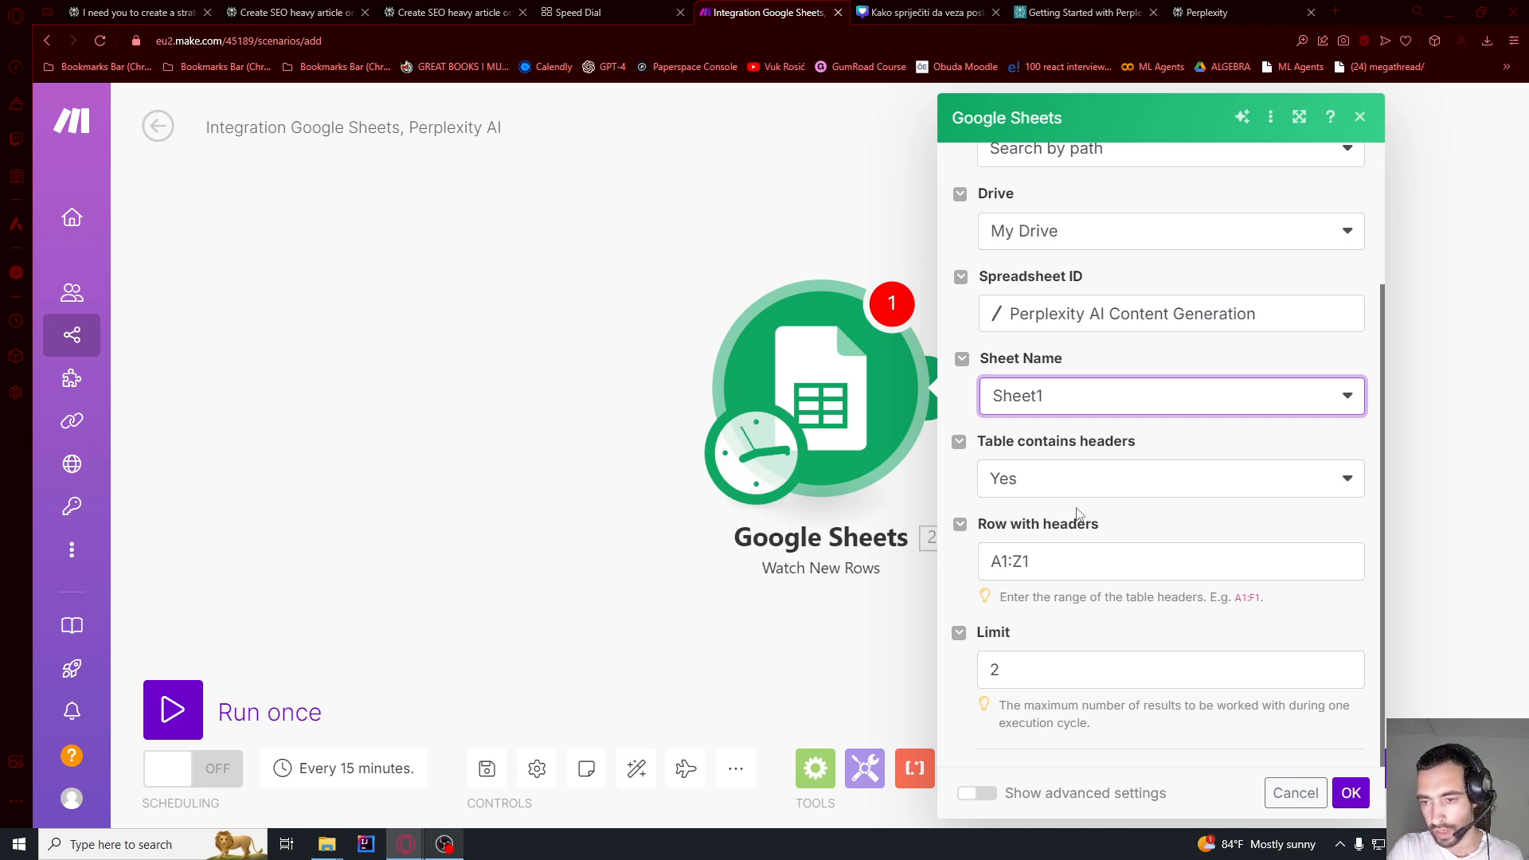
{"action": "left_click", "coordinate": [1351, 792]}
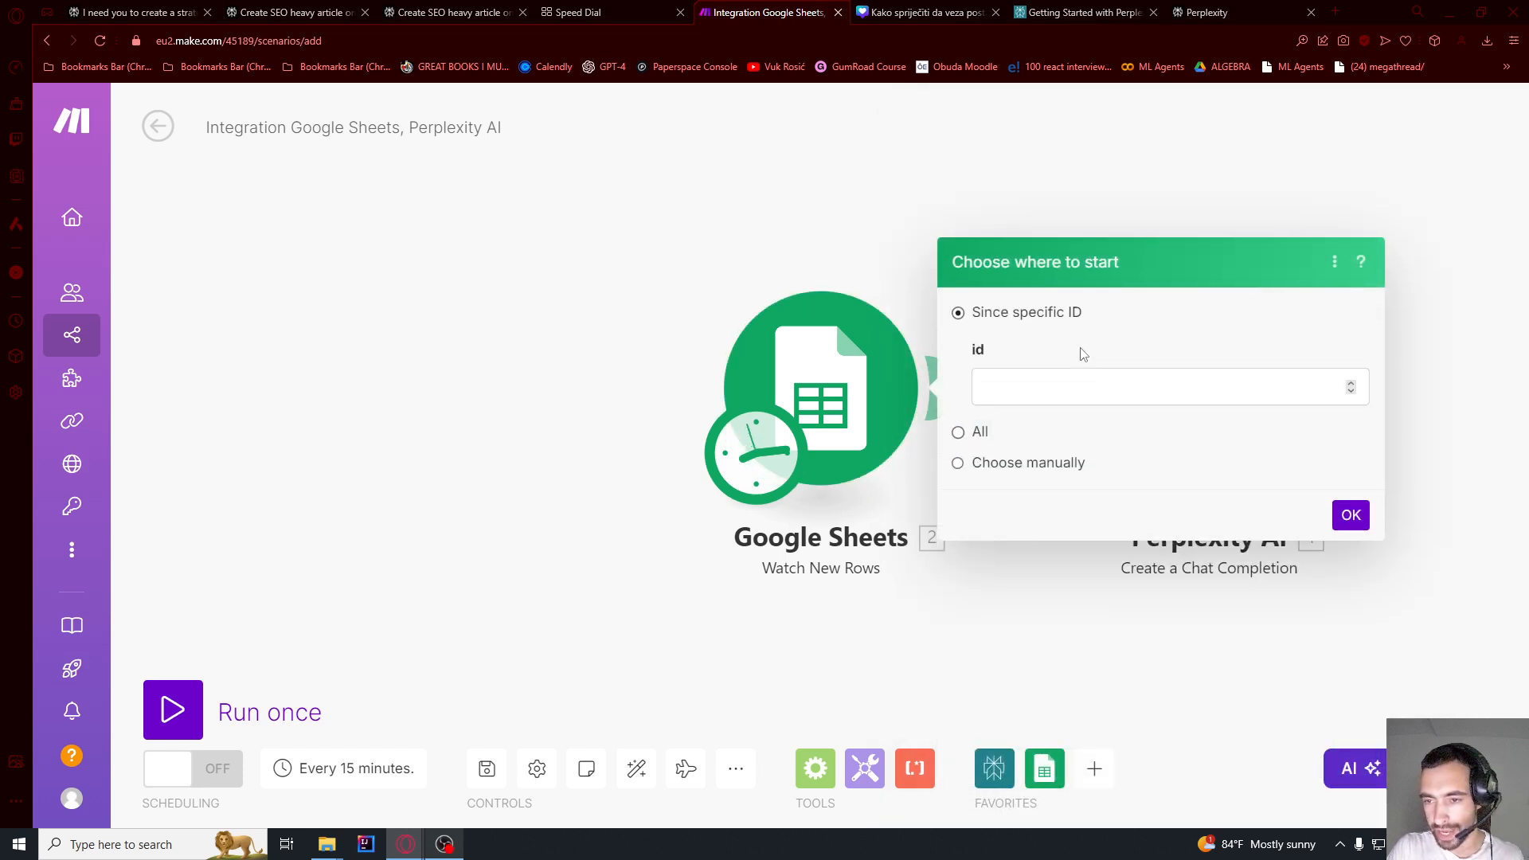
- Look at the manual start option for the Google Sheets trigger, but choose All as the starting point and confirm
{"action": "left_click", "coordinate": [983, 431]}
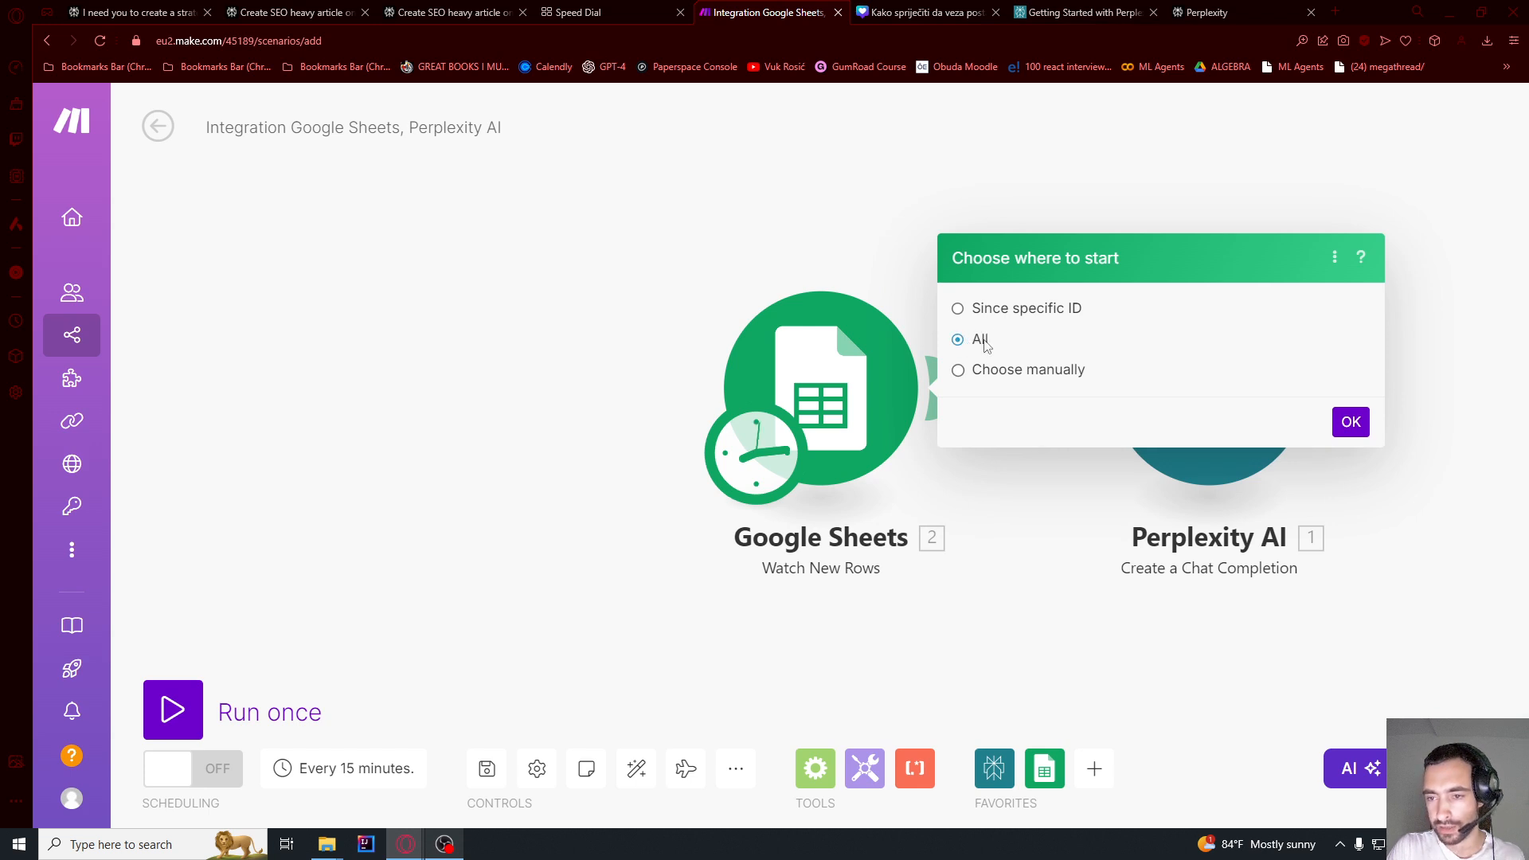
{"action": "left_click", "coordinate": [1044, 370]}
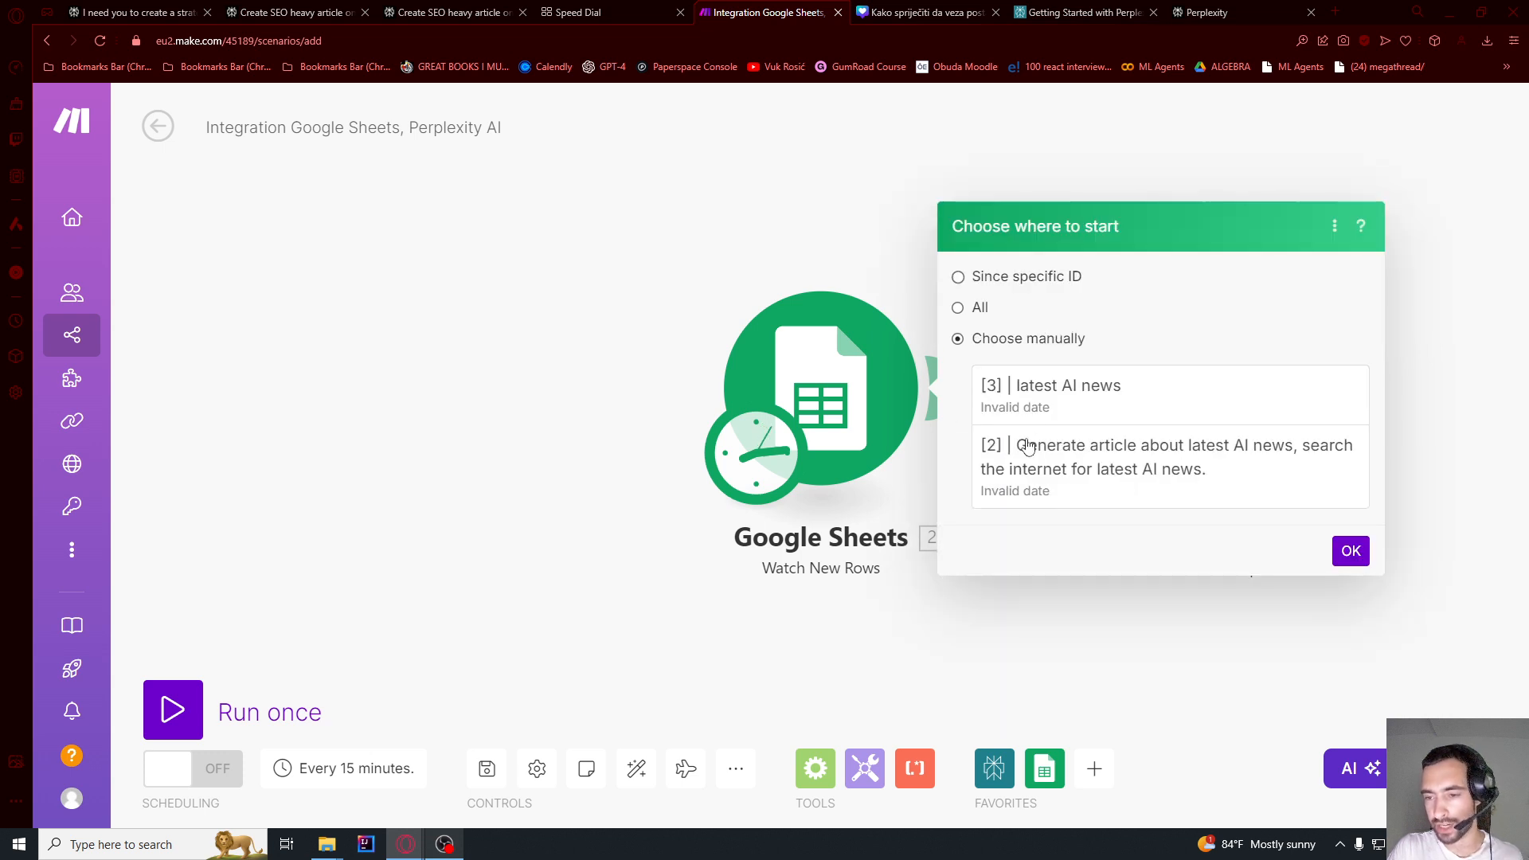
{"action": "left_click", "coordinate": [976, 307]}
{"action": "left_click", "coordinate": [1351, 383]}
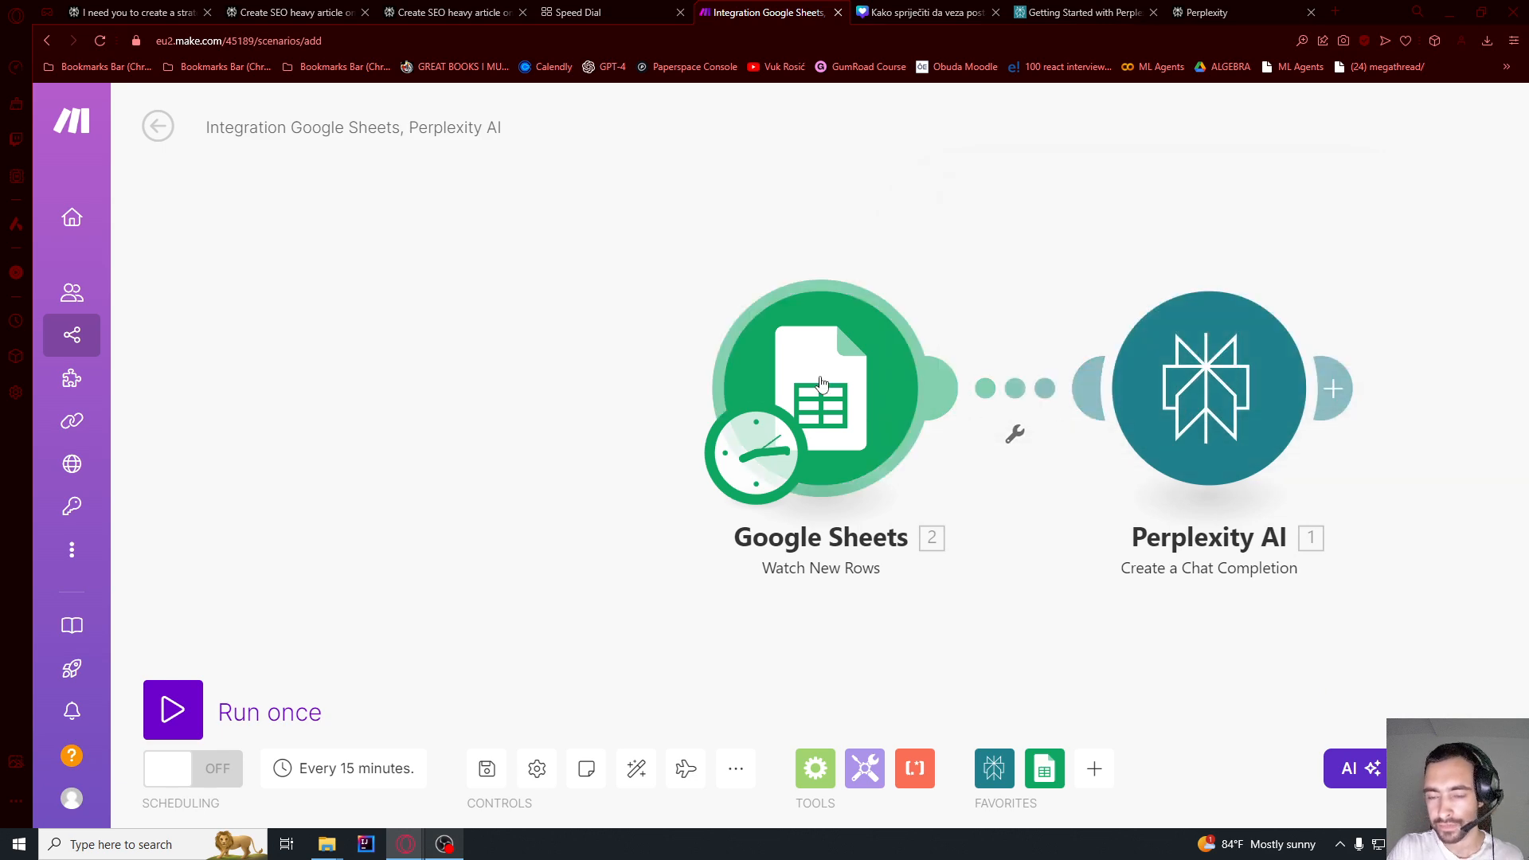
- Set the Google Sheets trigger's limit to 1 result per execution cycle and confirm the module settings
{"action": "scroll", "coordinate": [1058, 422], "scroll_direction": "down", "scroll_amount": 3}
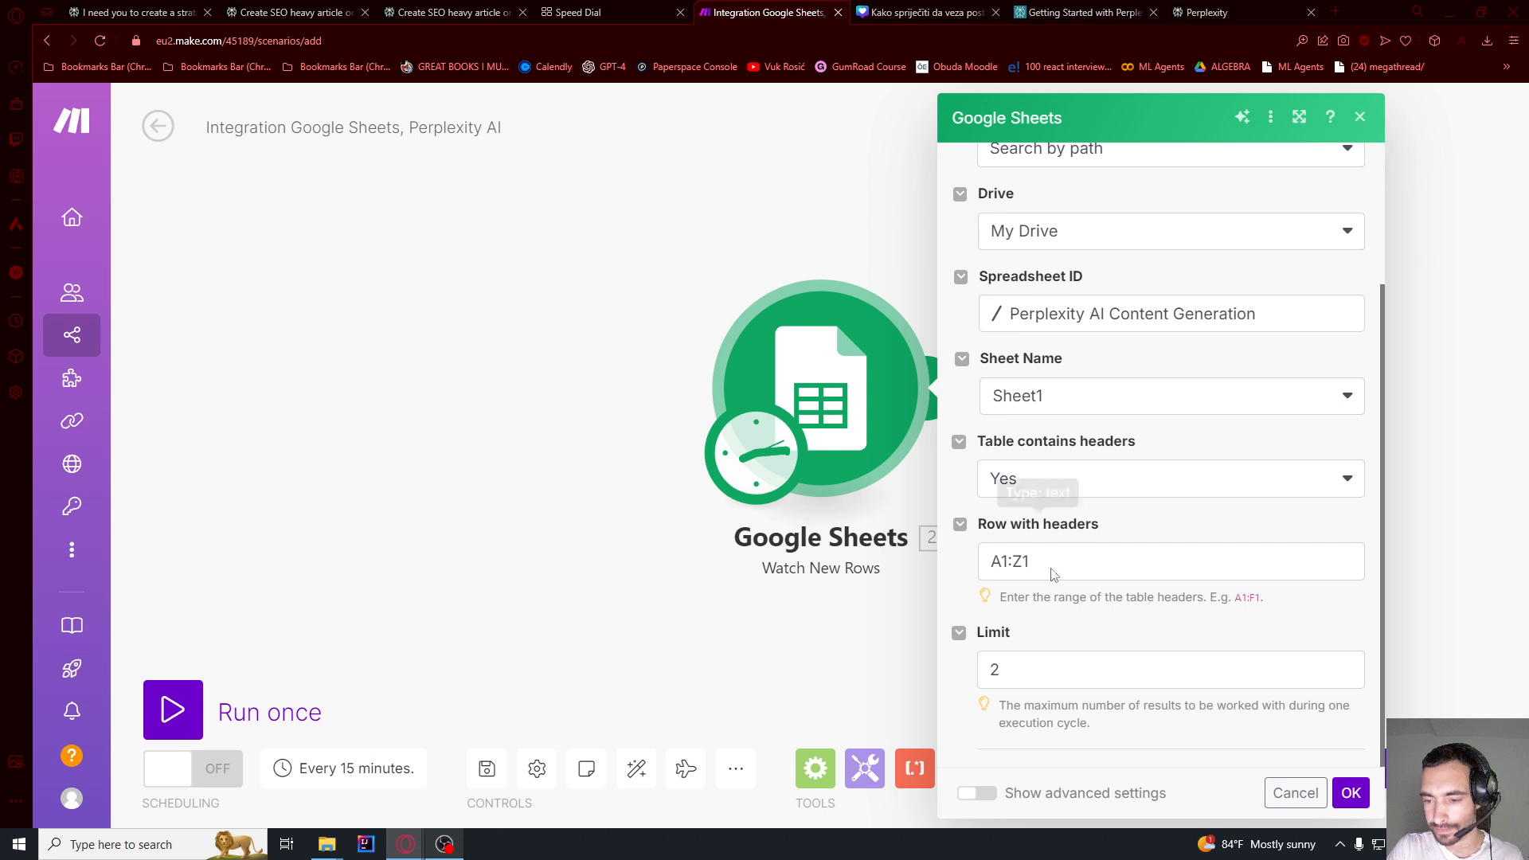
{"action": "double_click", "coordinate": [991, 671]}
{"action": "type", "text": "1"}
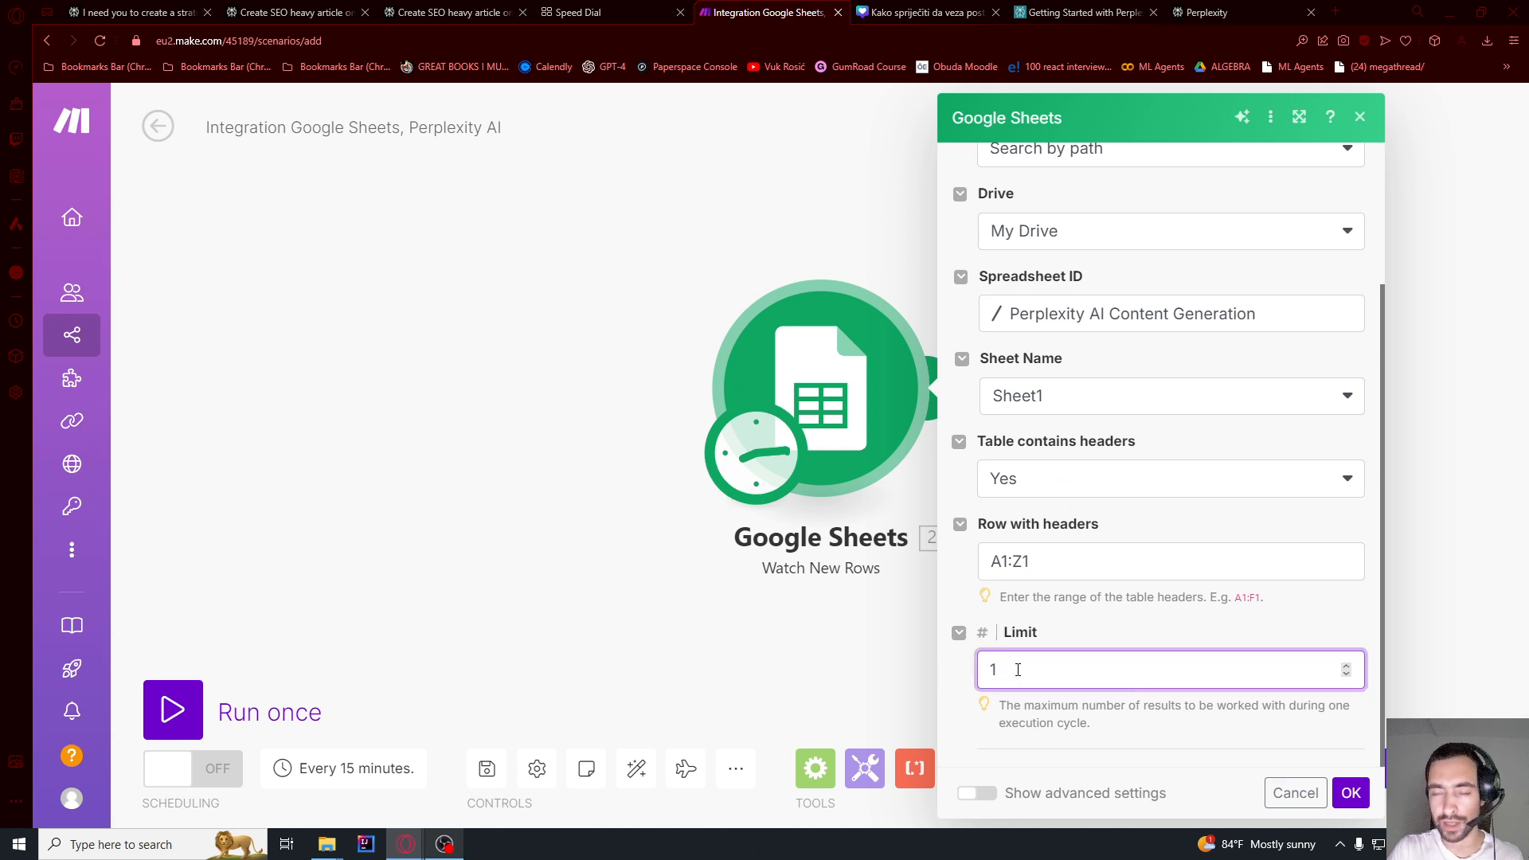
{"action": "left_click", "coordinate": [1351, 793]}
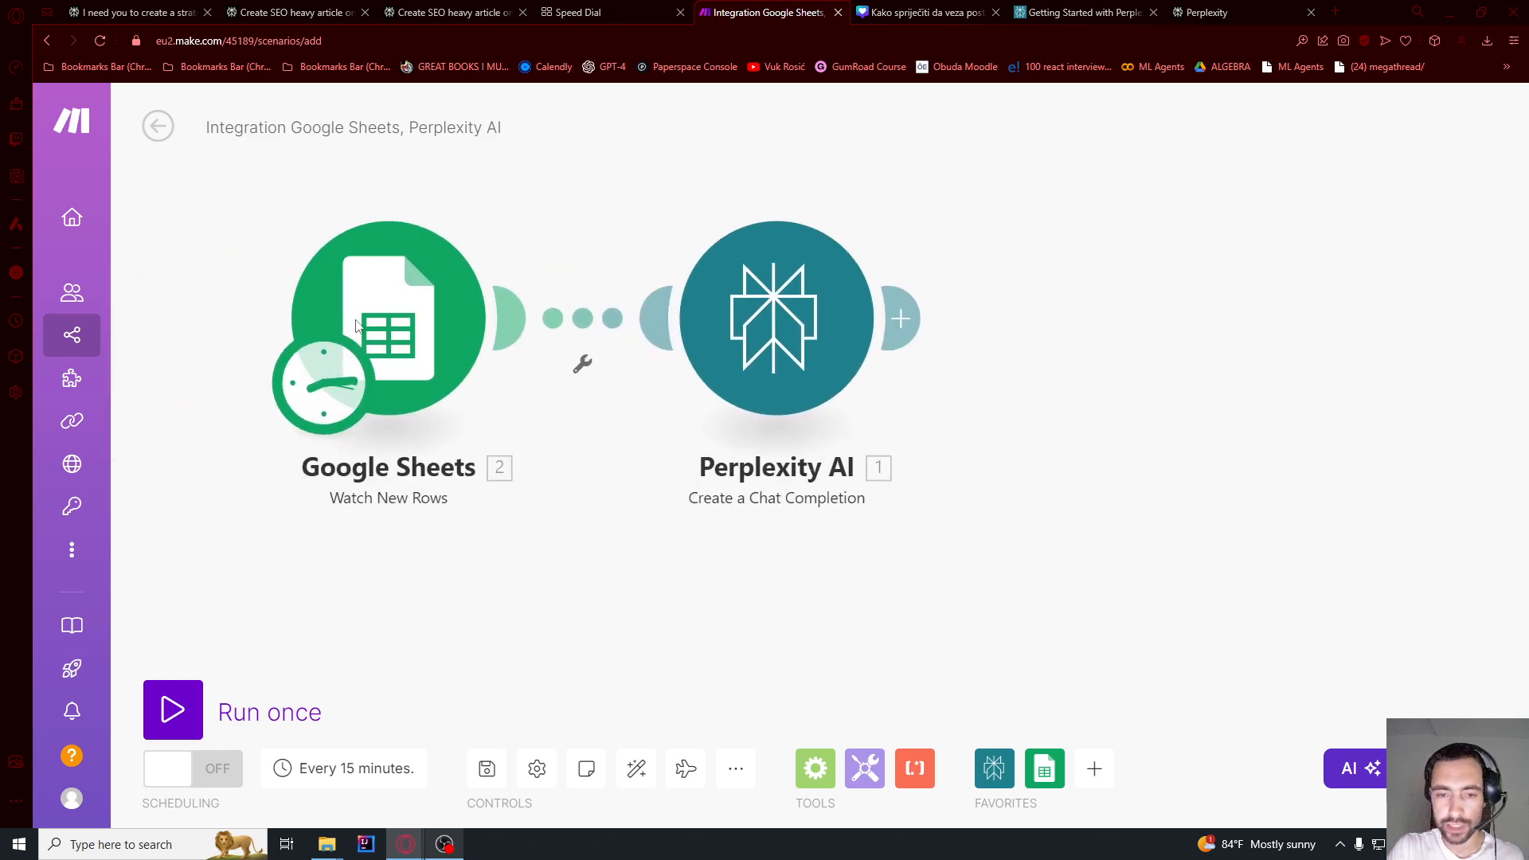
- Replace the placeholder content of the Perplexity AI User message with the Google Sheets Prompt (A) value and confirm the settings
{"action": "left_click", "coordinate": [675, 316]}
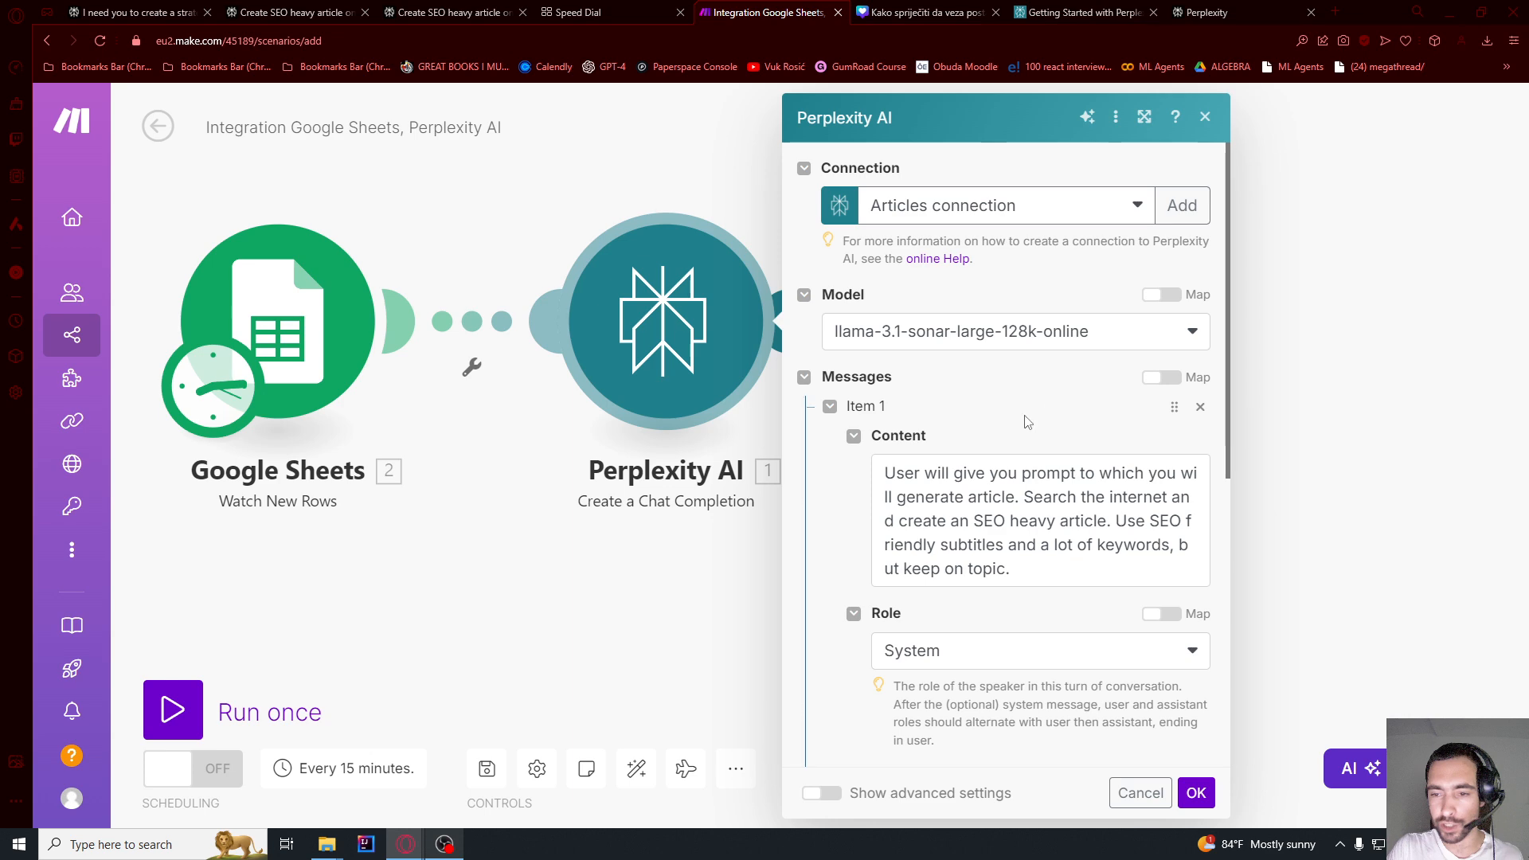
{"action": "scroll", "coordinate": [1024, 419], "scroll_direction": "down", "scroll_amount": 6}
{"action": "double_click", "coordinate": [956, 325]}
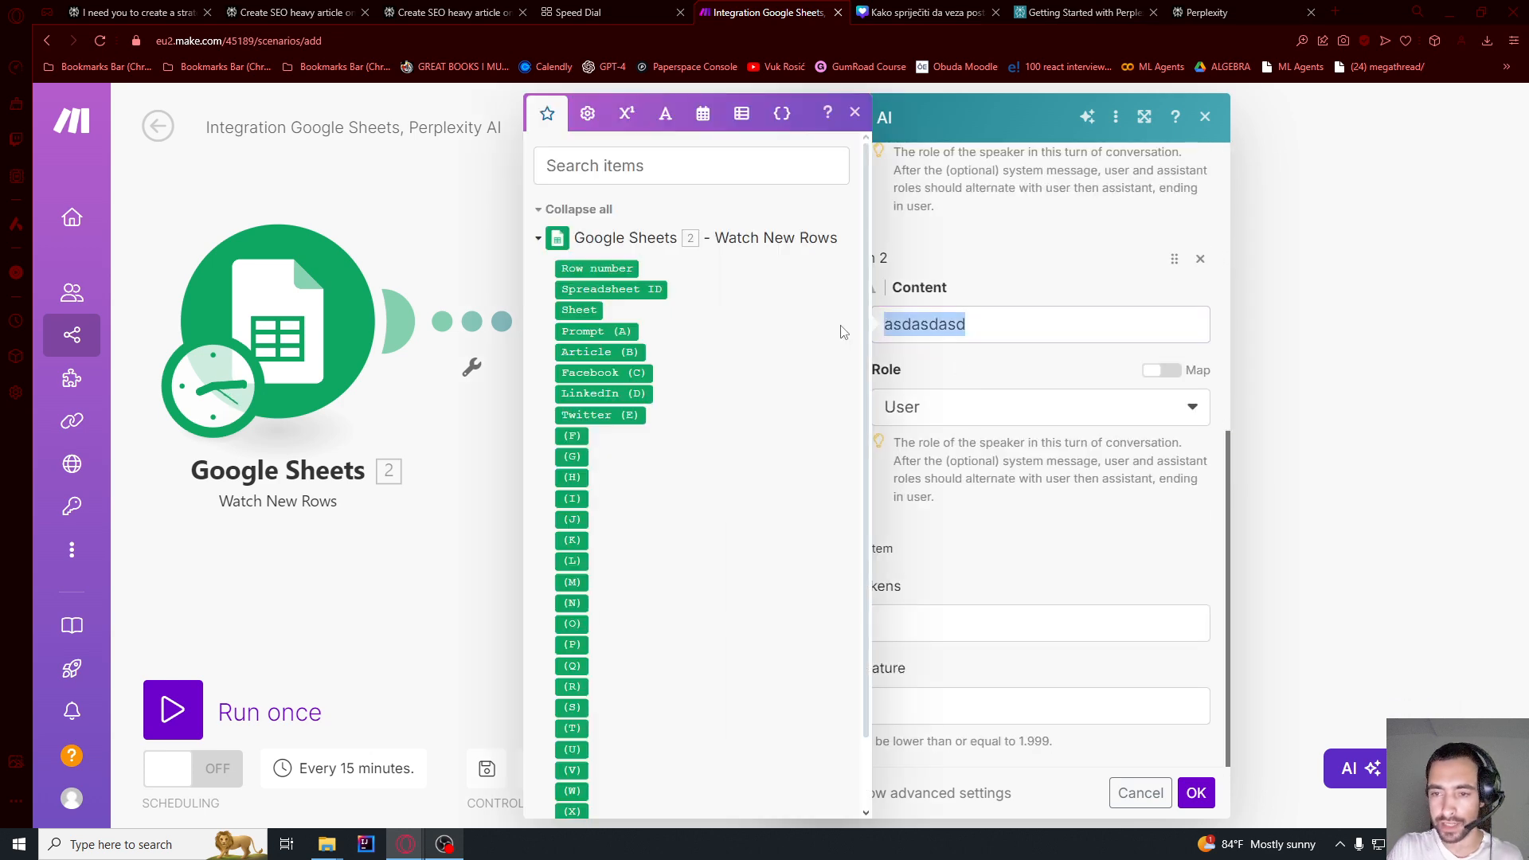
{"action": "key", "text": "BackSpace"}
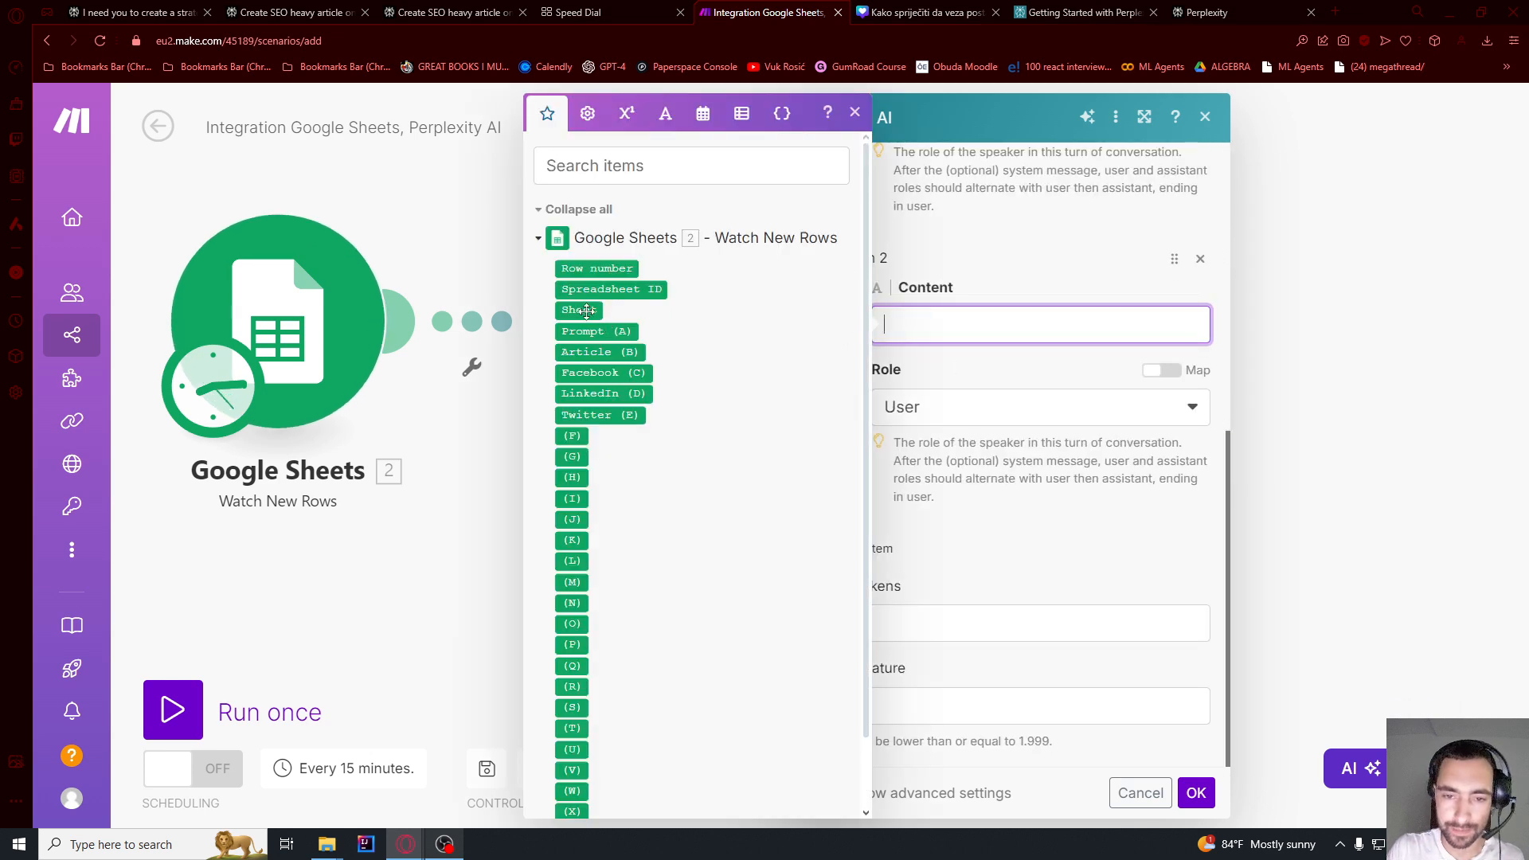
{"action": "left_click", "coordinate": [604, 329]}
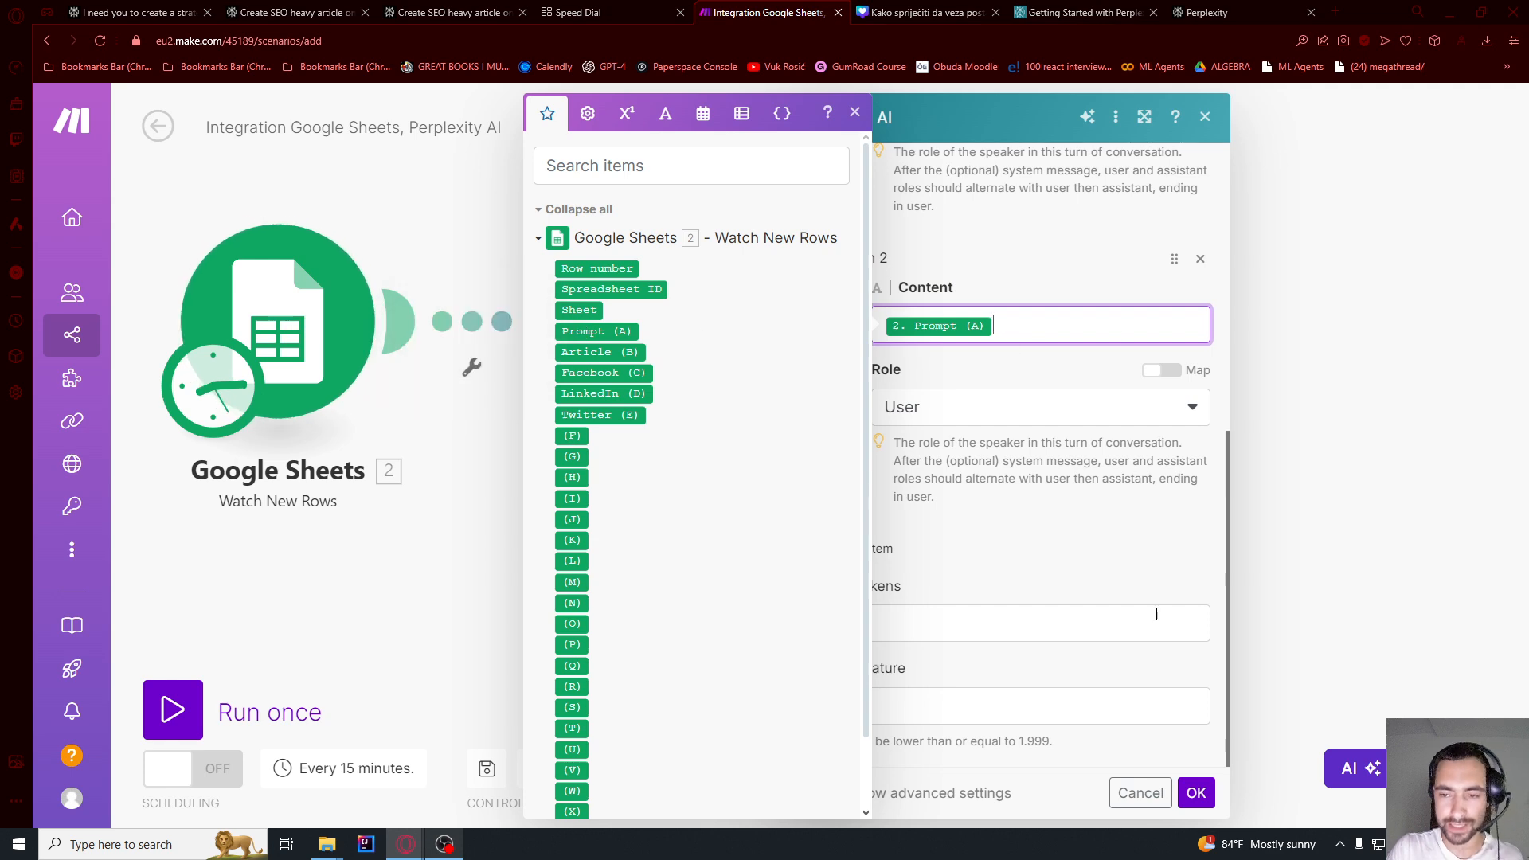
{"action": "left_click", "coordinate": [1192, 792]}
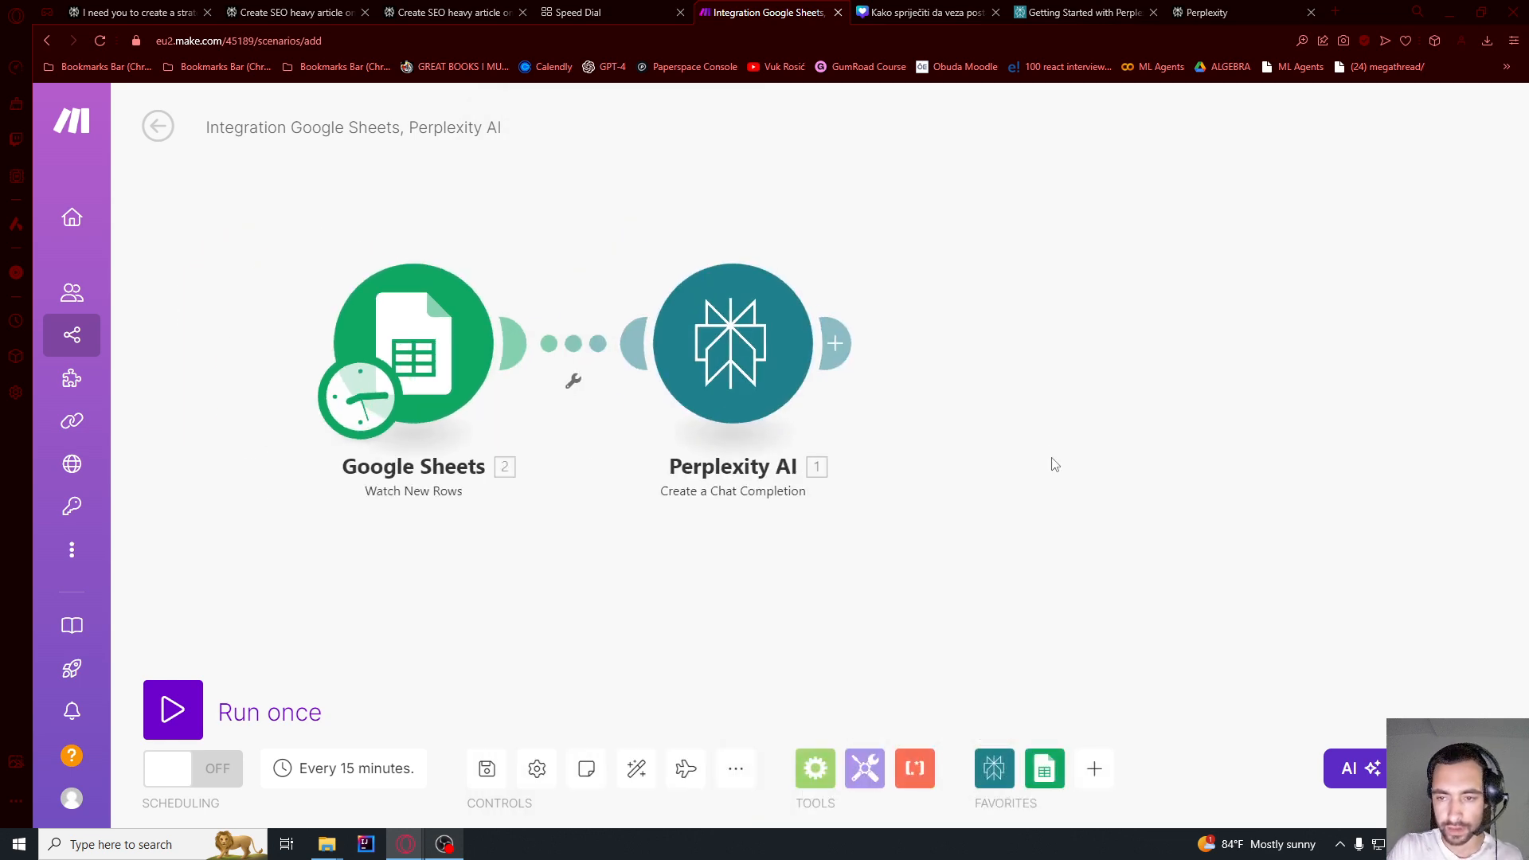
- Add a Google Sheets Update a Row module after the Perplexity AI module
{"action": "left_click_drag", "start_coordinate": [900, 452], "coordinate": [933, 425]}
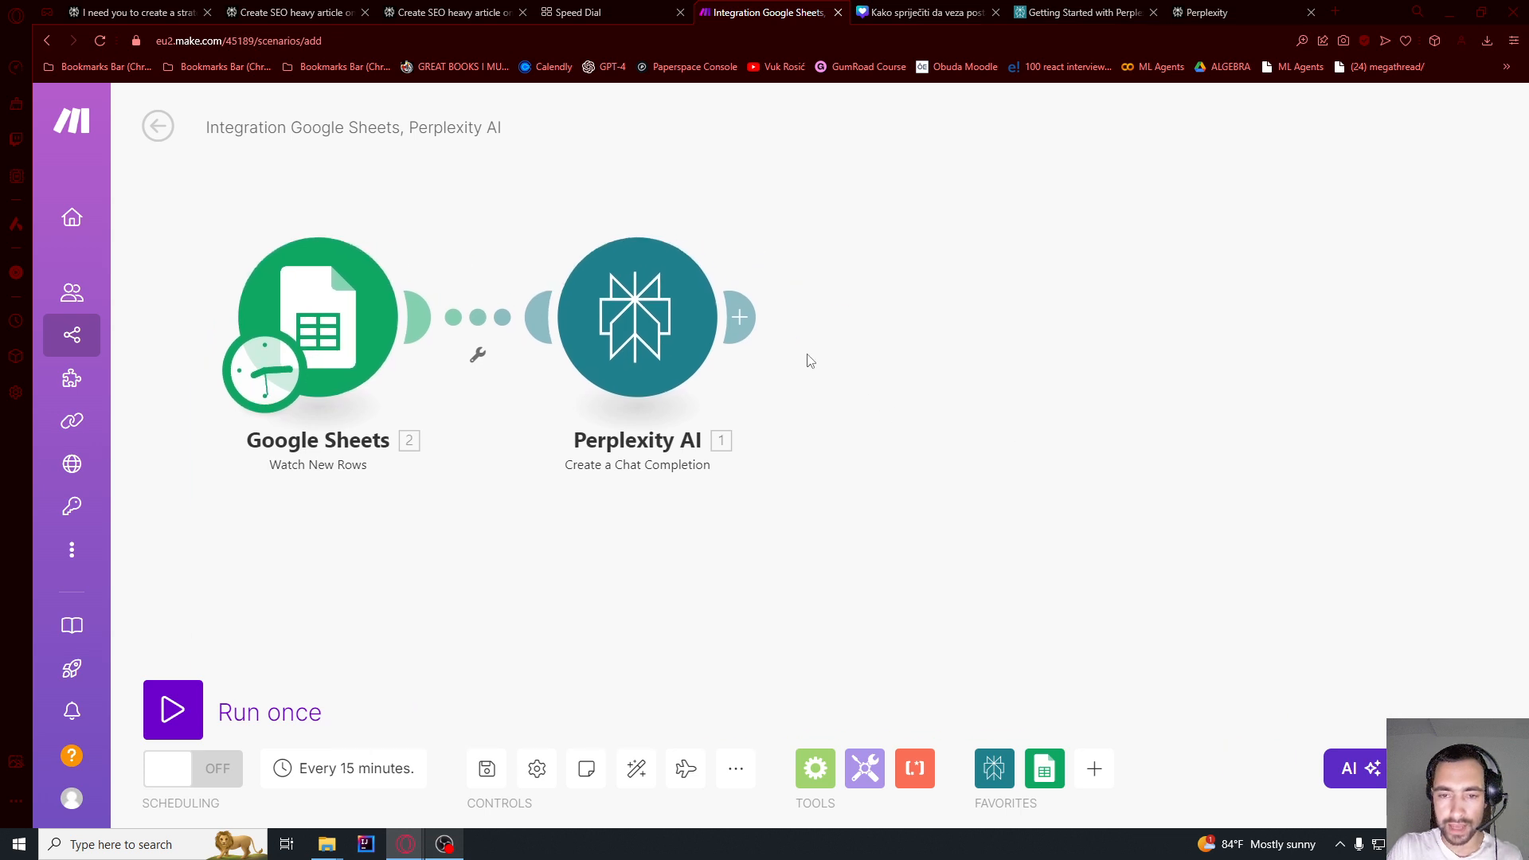
{"action": "left_click", "coordinate": [741, 318]}
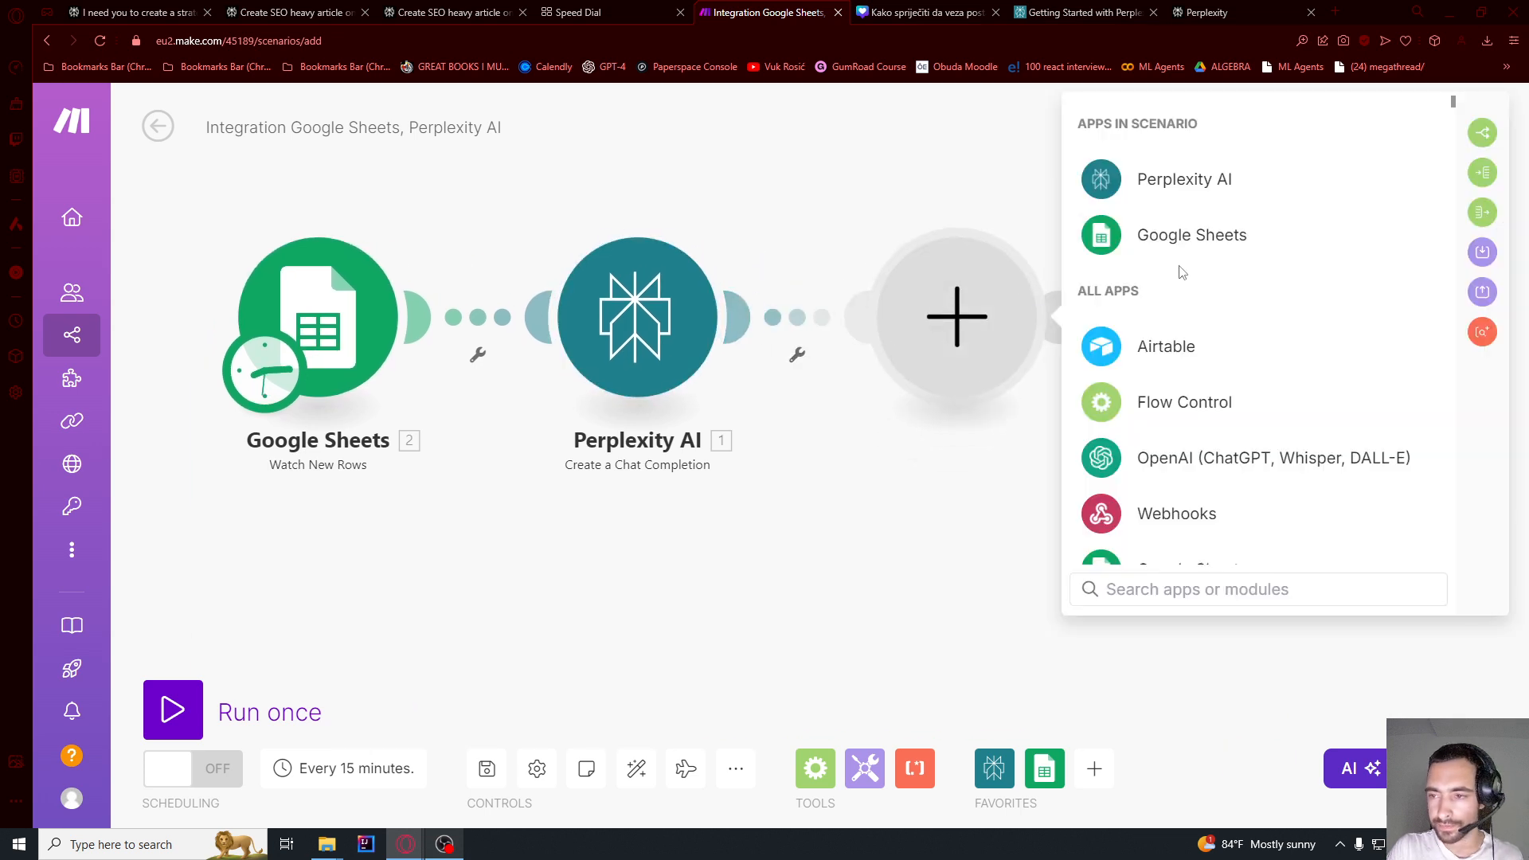
{"action": "left_click", "coordinate": [1174, 236]}
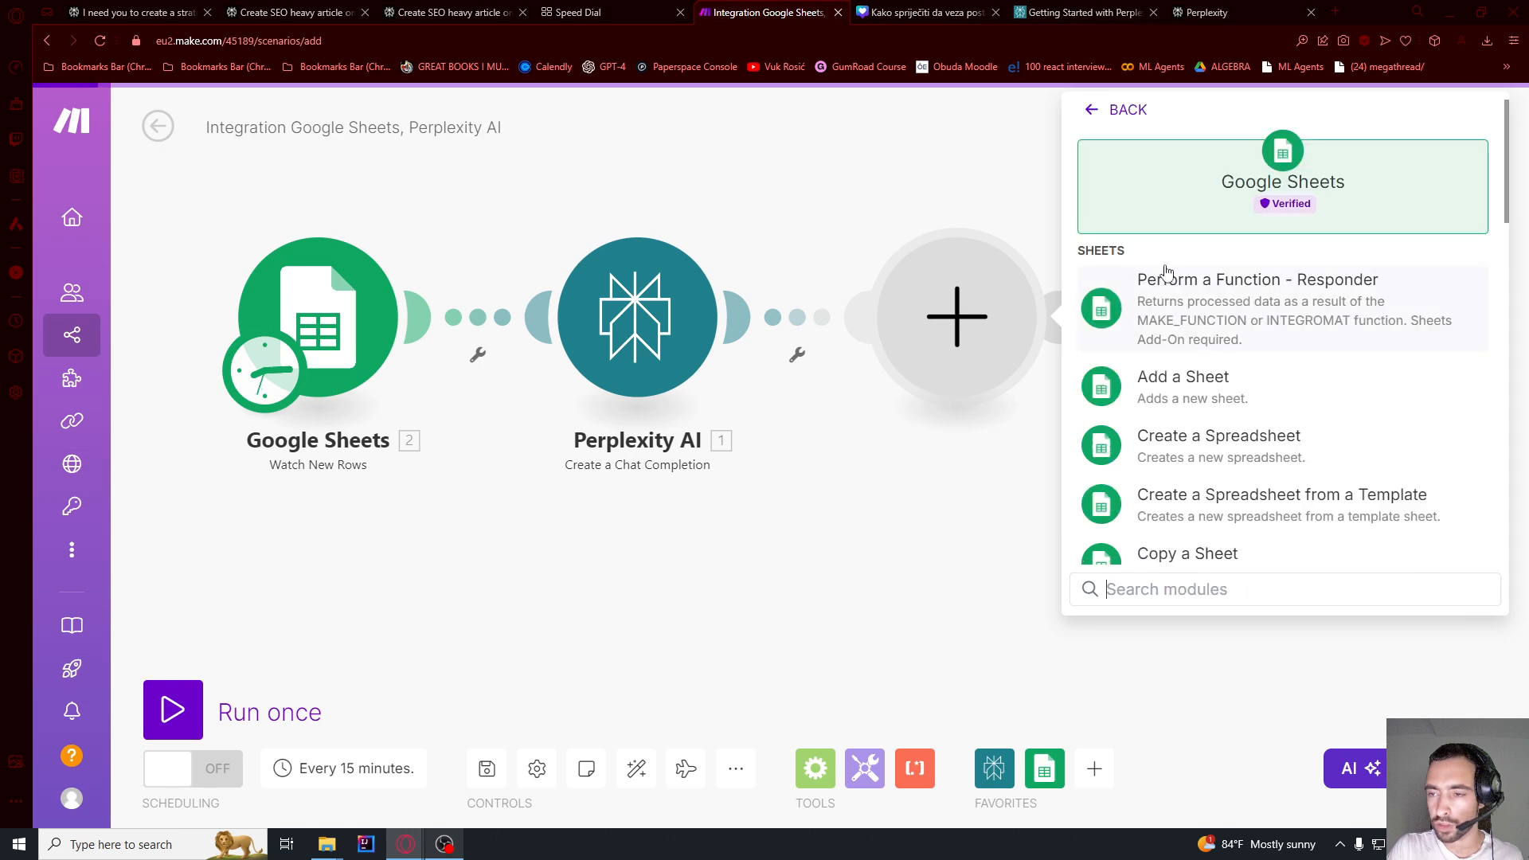
{"action": "scroll", "coordinate": [1177, 329], "scroll_direction": "down", "scroll_amount": 5}
{"action": "scroll", "coordinate": [1186, 330], "scroll_direction": "up", "scroll_amount": 3}
{"action": "scroll", "coordinate": [1197, 334], "scroll_direction": "down", "scroll_amount": 1}
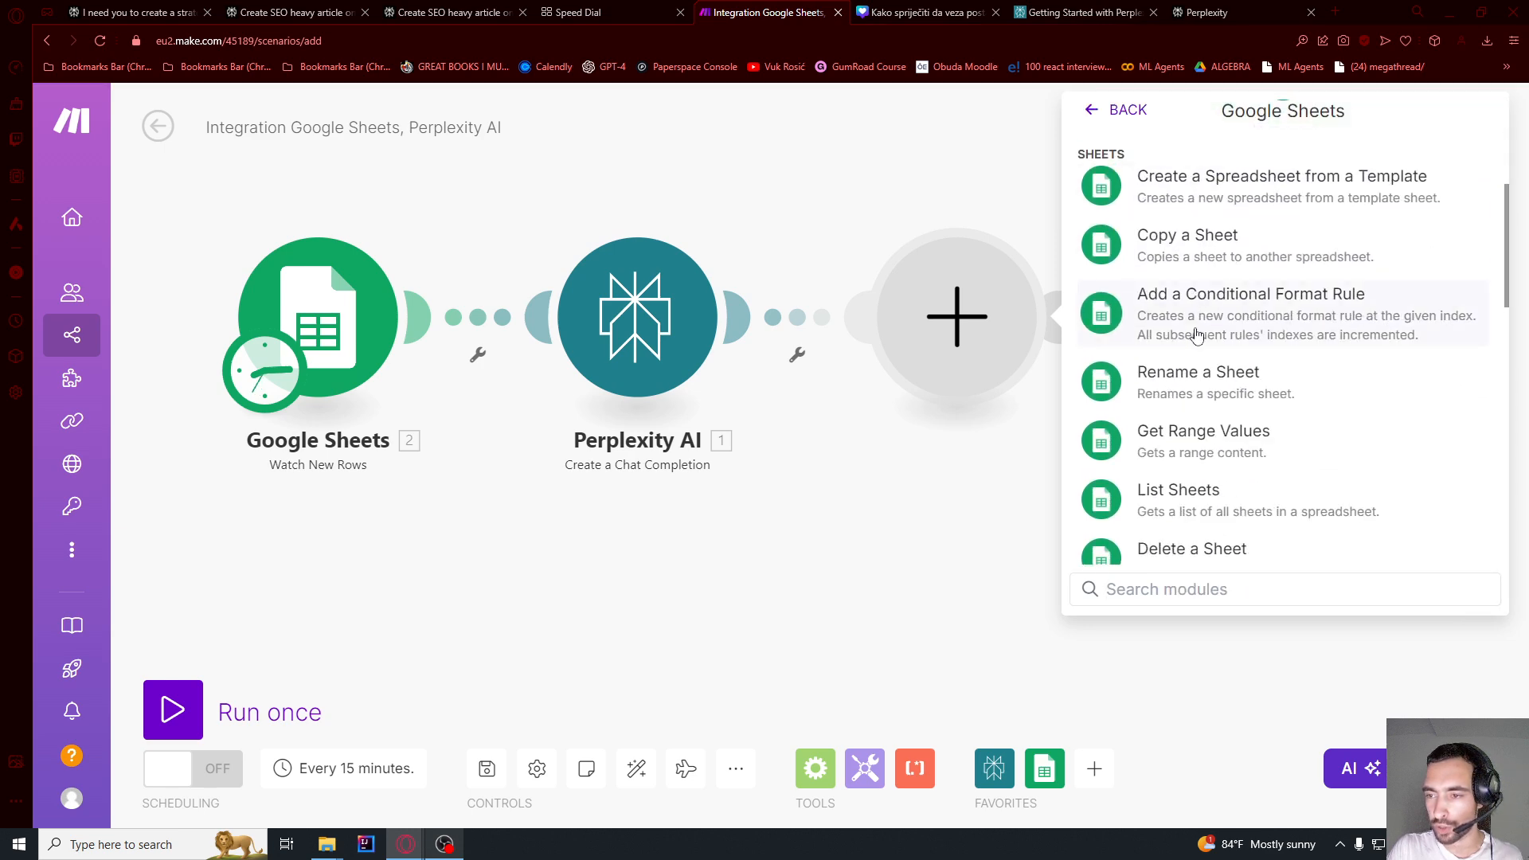
{"action": "scroll", "coordinate": [1197, 335], "scroll_direction": "up", "scroll_amount": 3}
{"action": "type", "text": "update"}
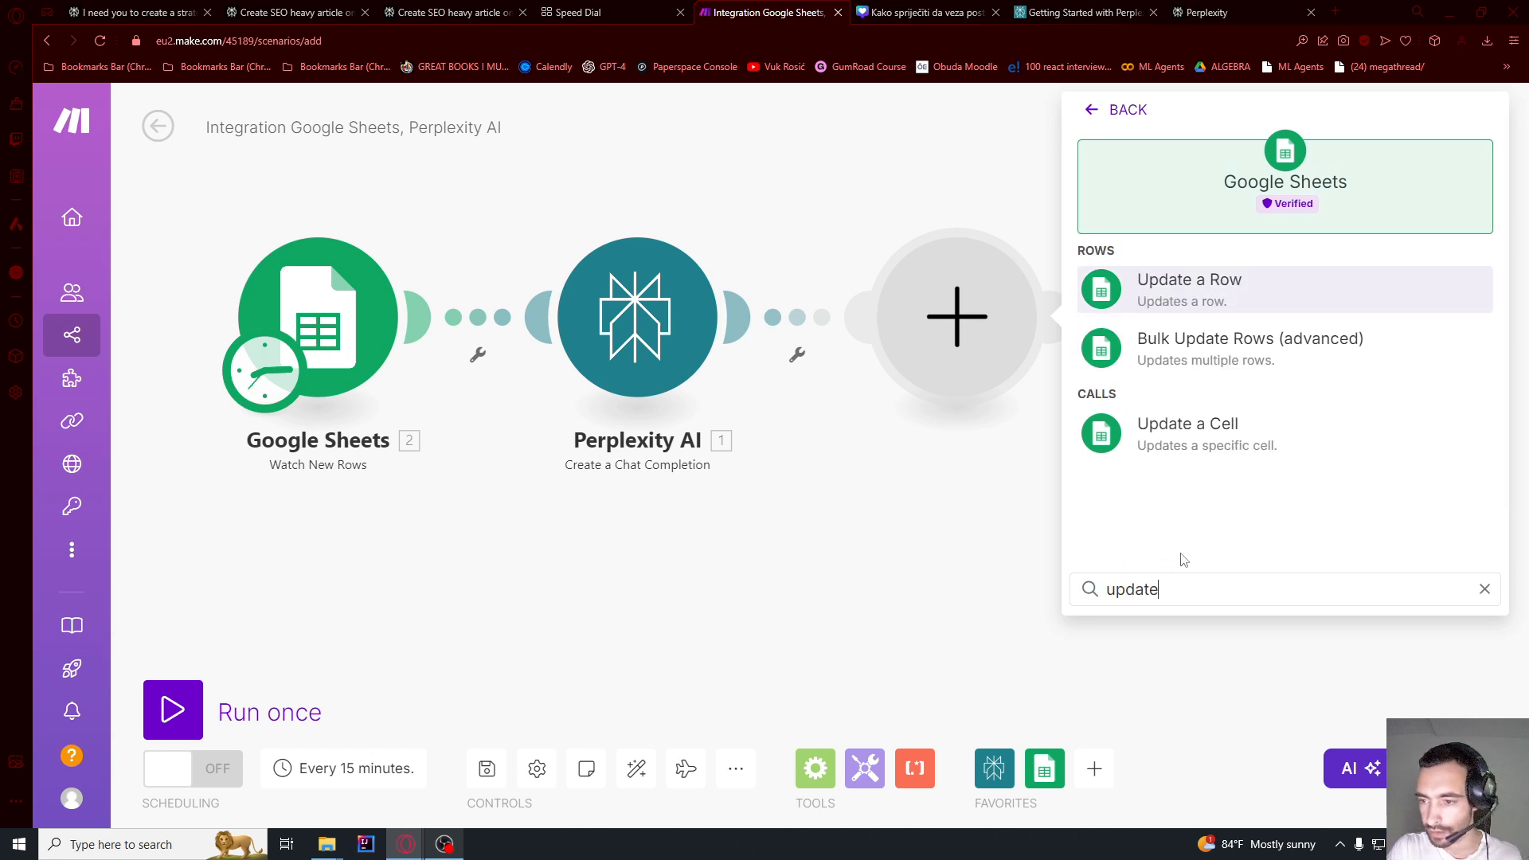
{"action": "left_click", "coordinate": [1212, 300]}
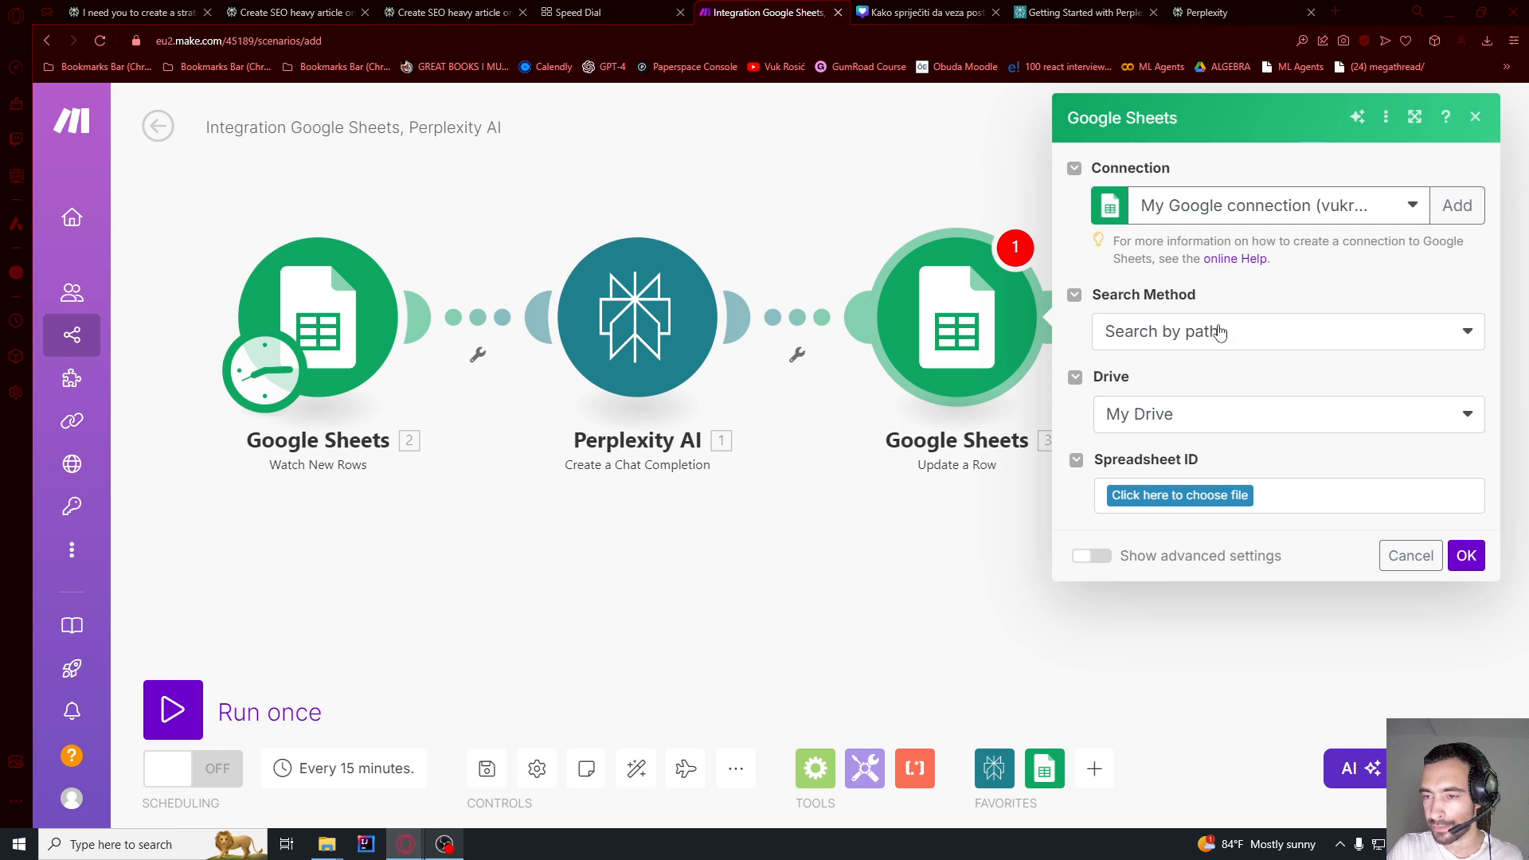
- Set the Update a Row module to Sheet1 of the Perplexity AI Content Generation spreadsheet
{"action": "left_click", "coordinate": [1193, 495]}
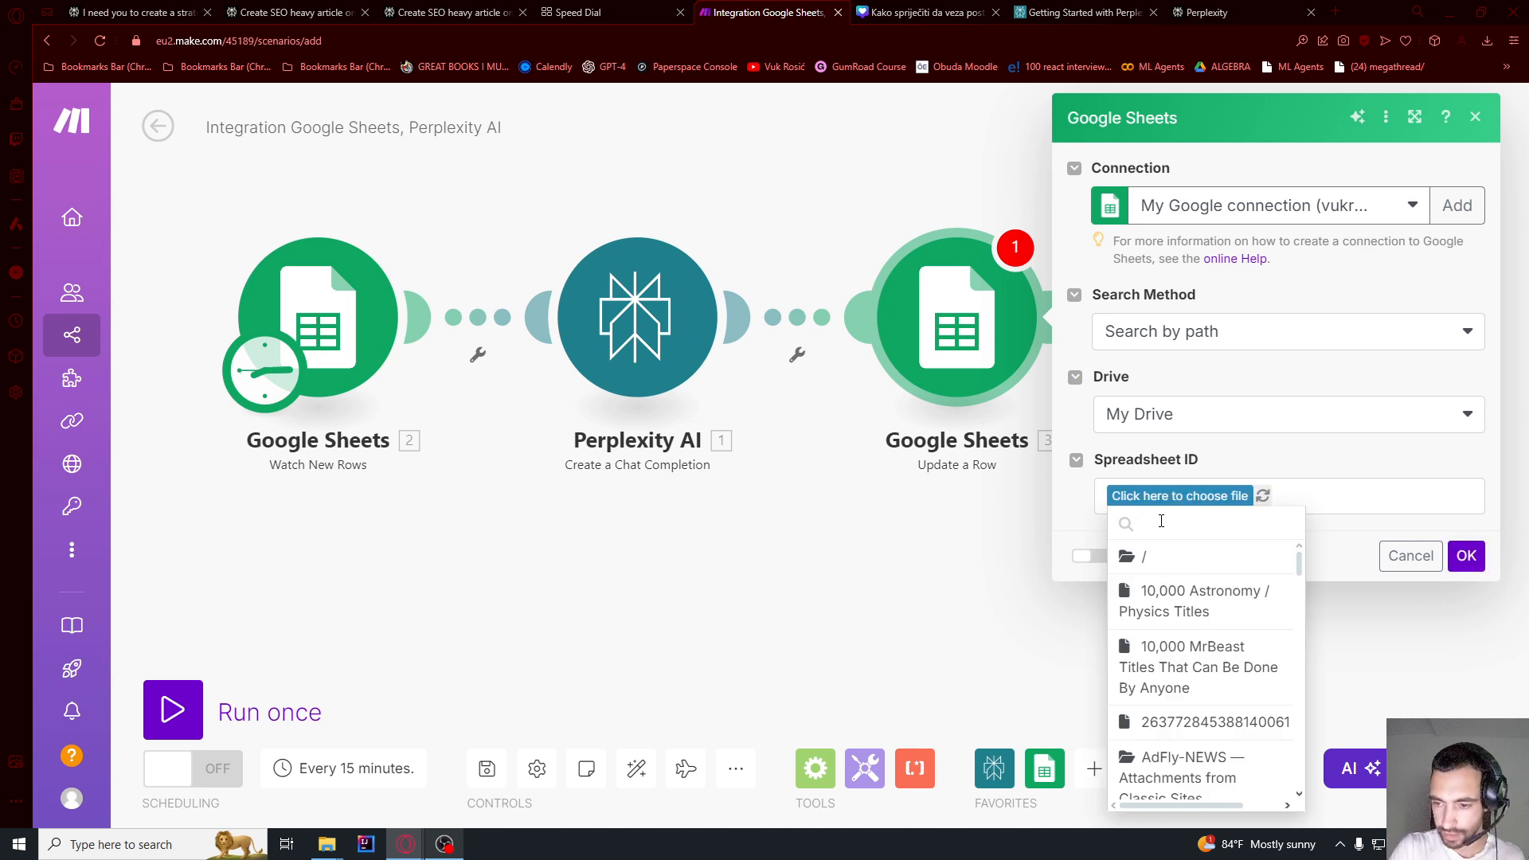
{"action": "type", "text": "pre"}
{"action": "key", "text": "BackSpace"}
{"action": "key", "text": "BackSpace"}
{"action": "type", "text": "er"}
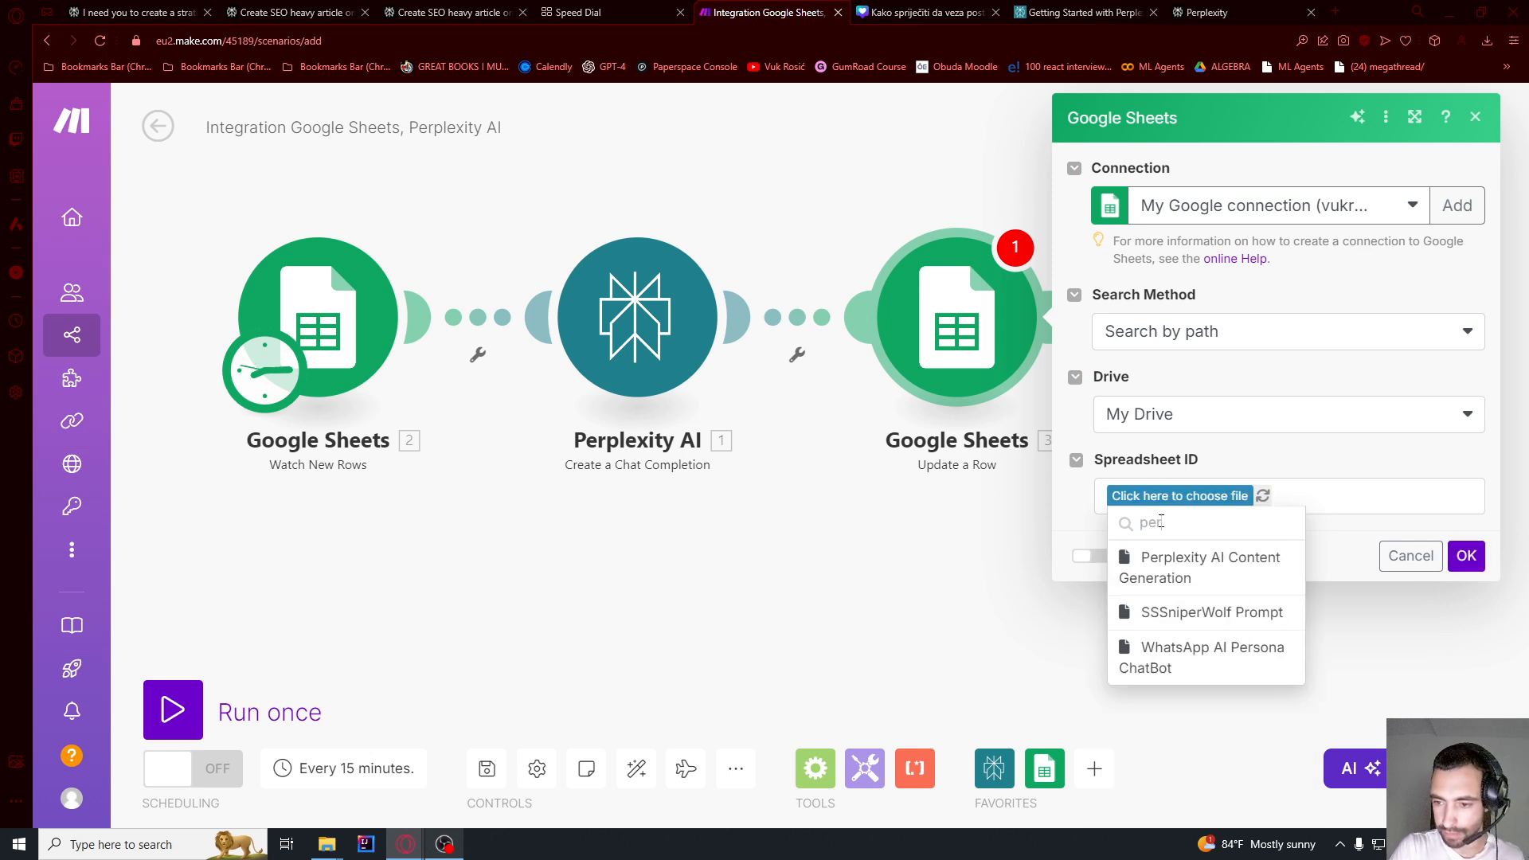
{"action": "left_click", "coordinate": [1172, 568]}
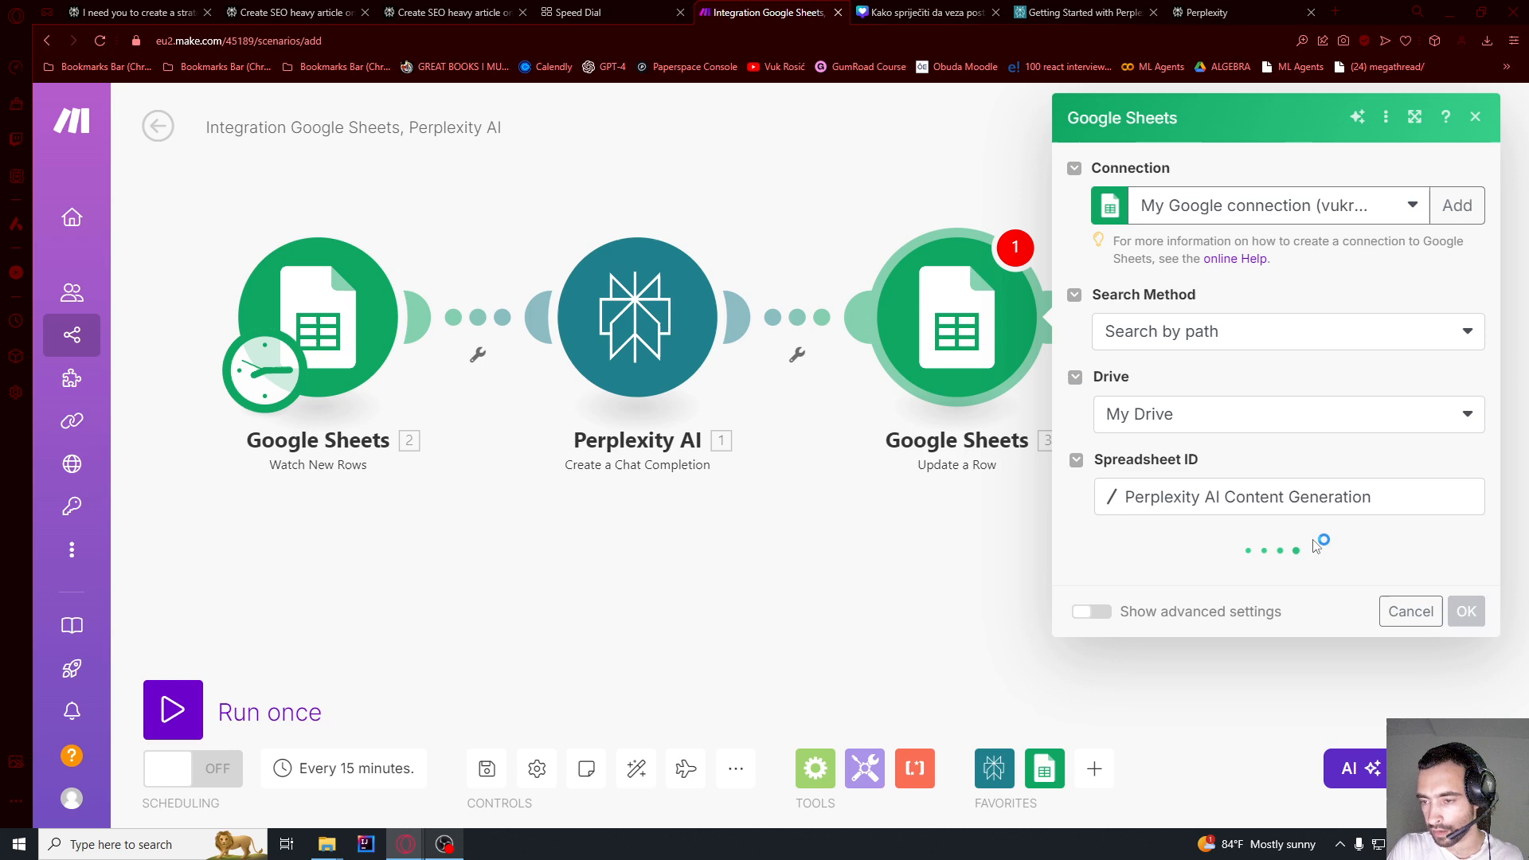
{"action": "left_click", "coordinate": [1189, 588]}
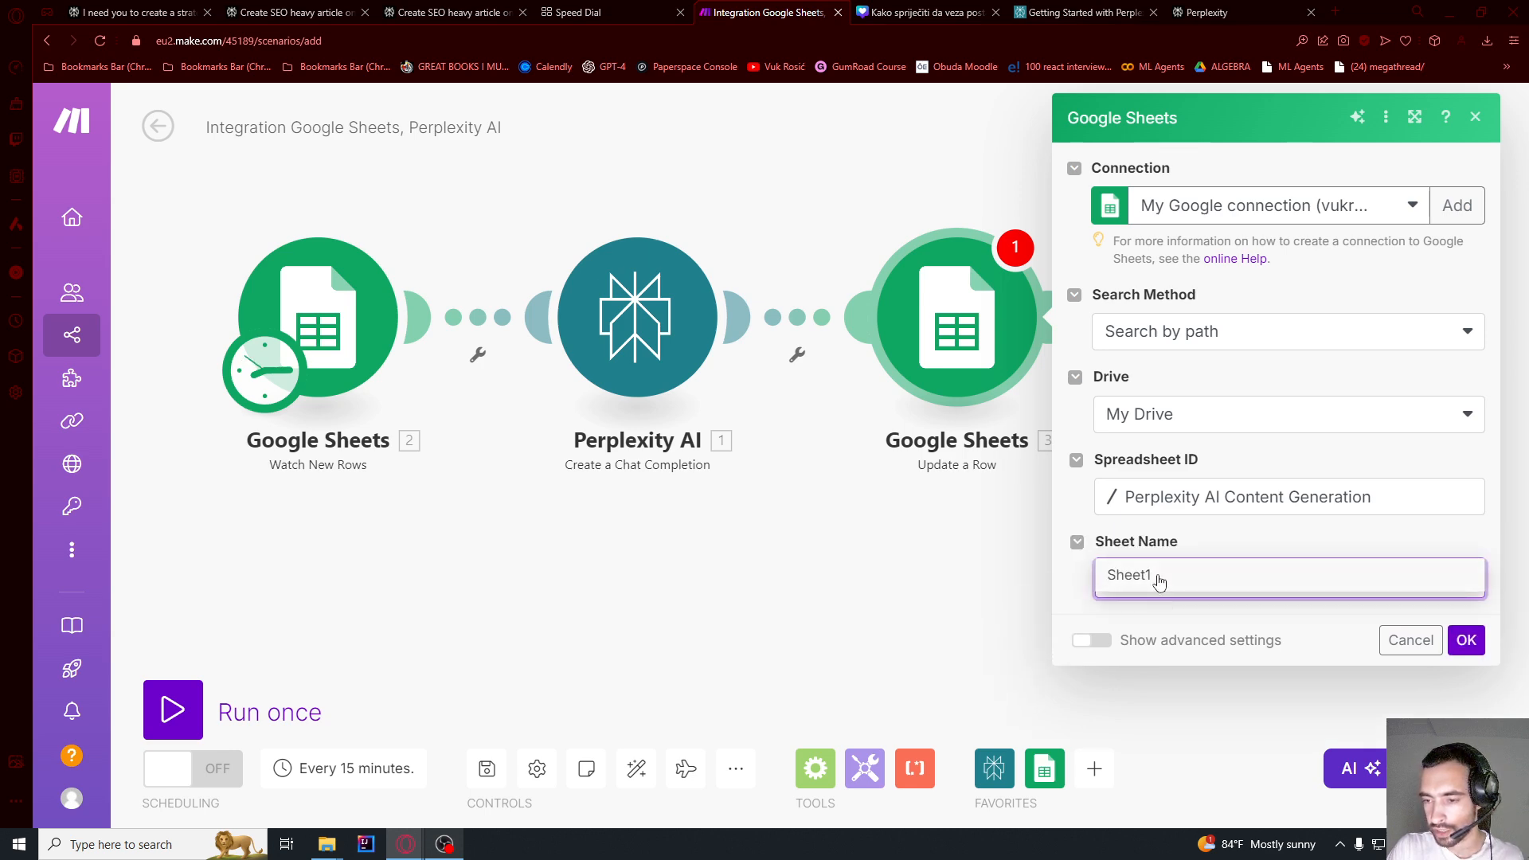
- Map the Update a Row module's row number to the Row number from Watch New Rows
{"action": "scroll", "coordinate": [1241, 548], "scroll_direction": "down", "scroll_amount": 1}
{"action": "left_click", "coordinate": [1240, 572]}
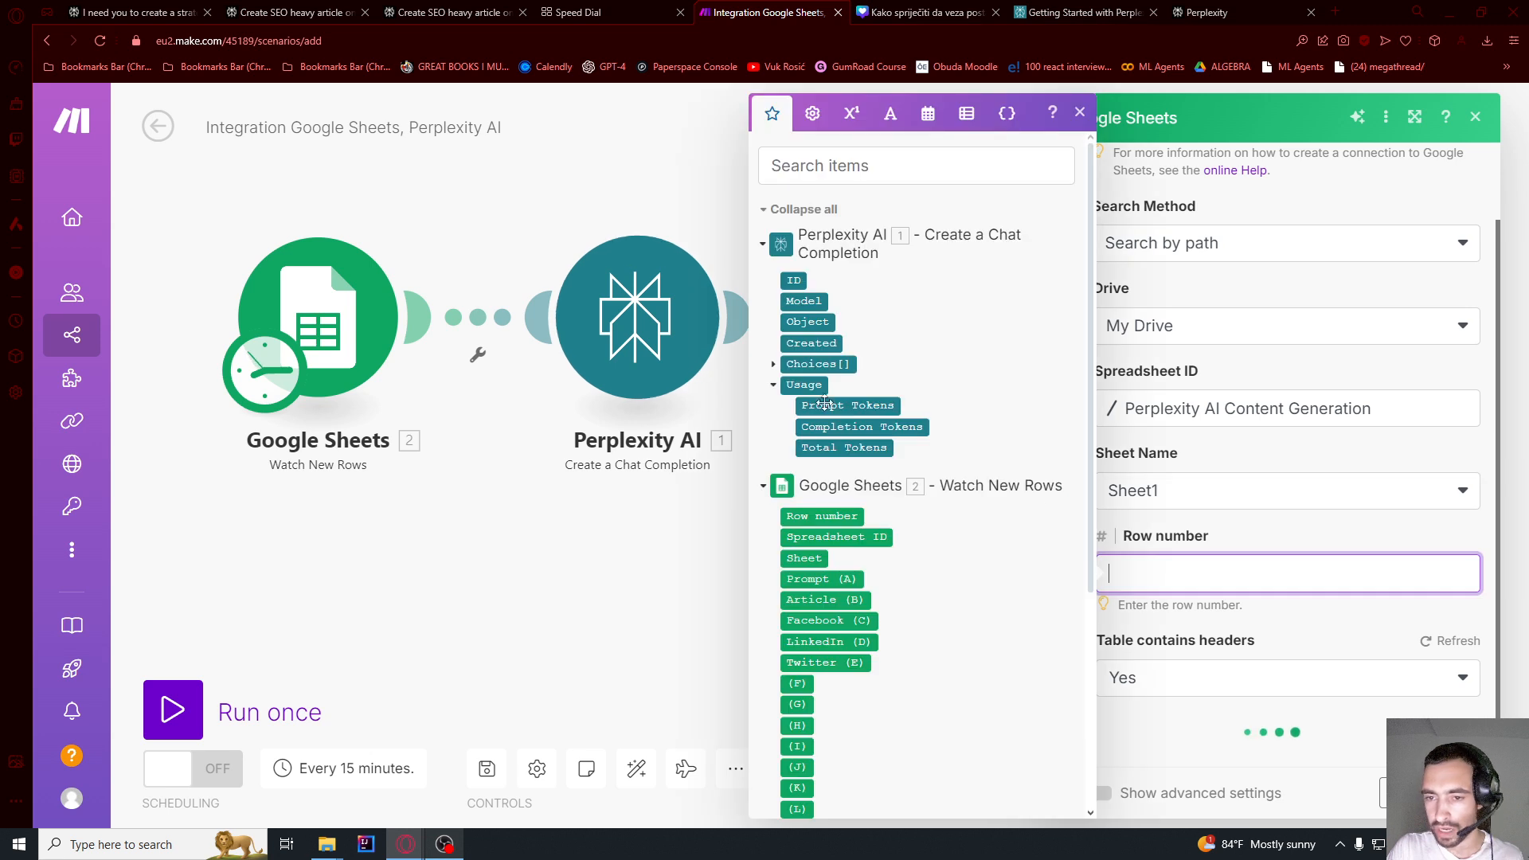
{"action": "left_click", "coordinate": [824, 516]}
- Map the Article (B) value to Perplexity AI's Choices[] Message Content and close the module settings
{"action": "scroll", "coordinate": [1226, 607], "scroll_direction": "down", "scroll_amount": 3}
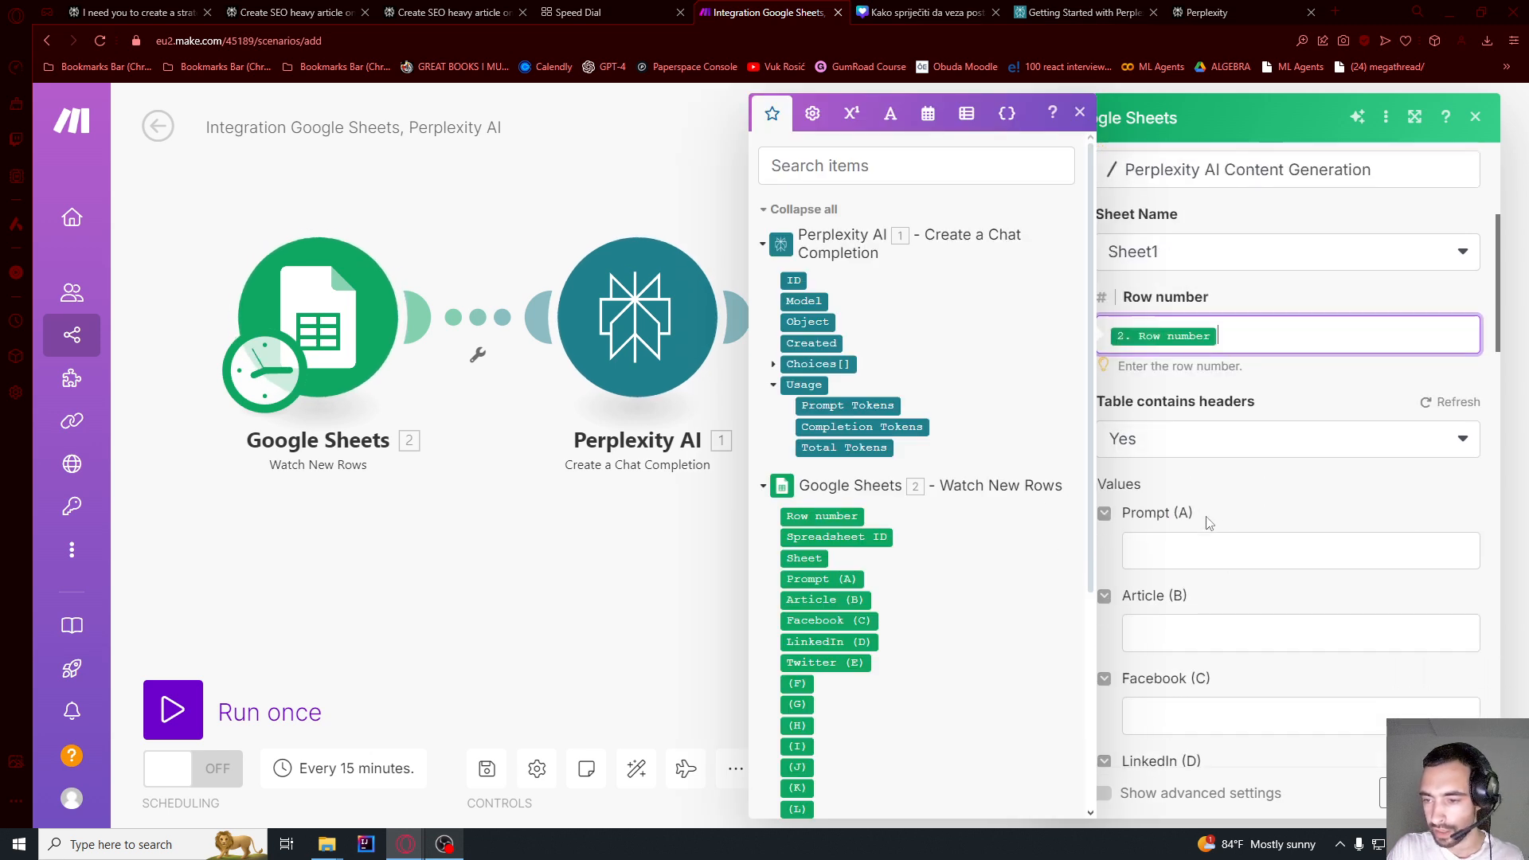
{"action": "left_click", "coordinate": [1208, 617]}
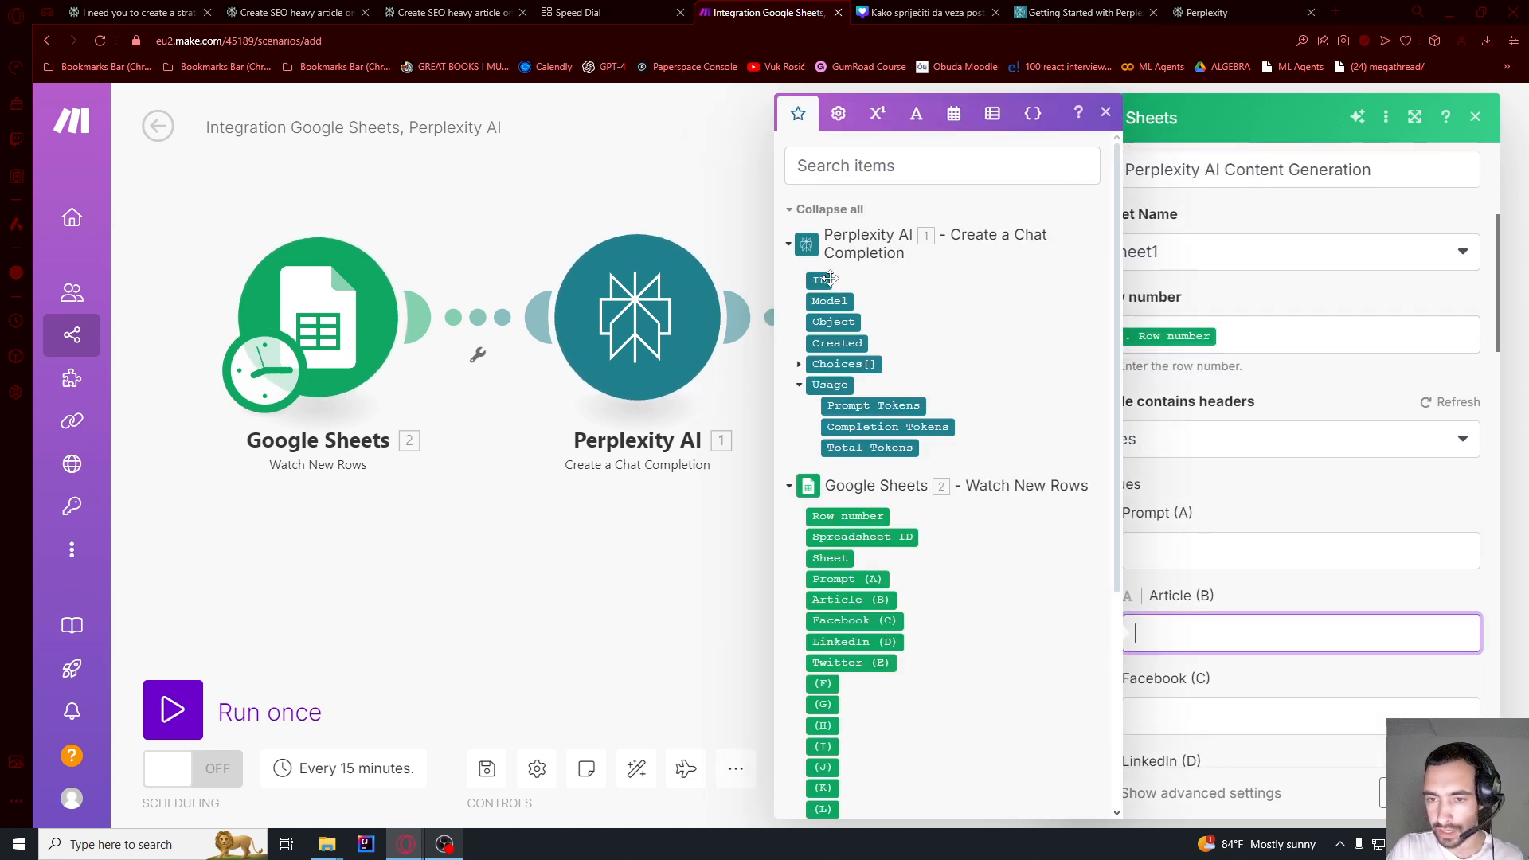
{"action": "left_click", "coordinate": [799, 364]}
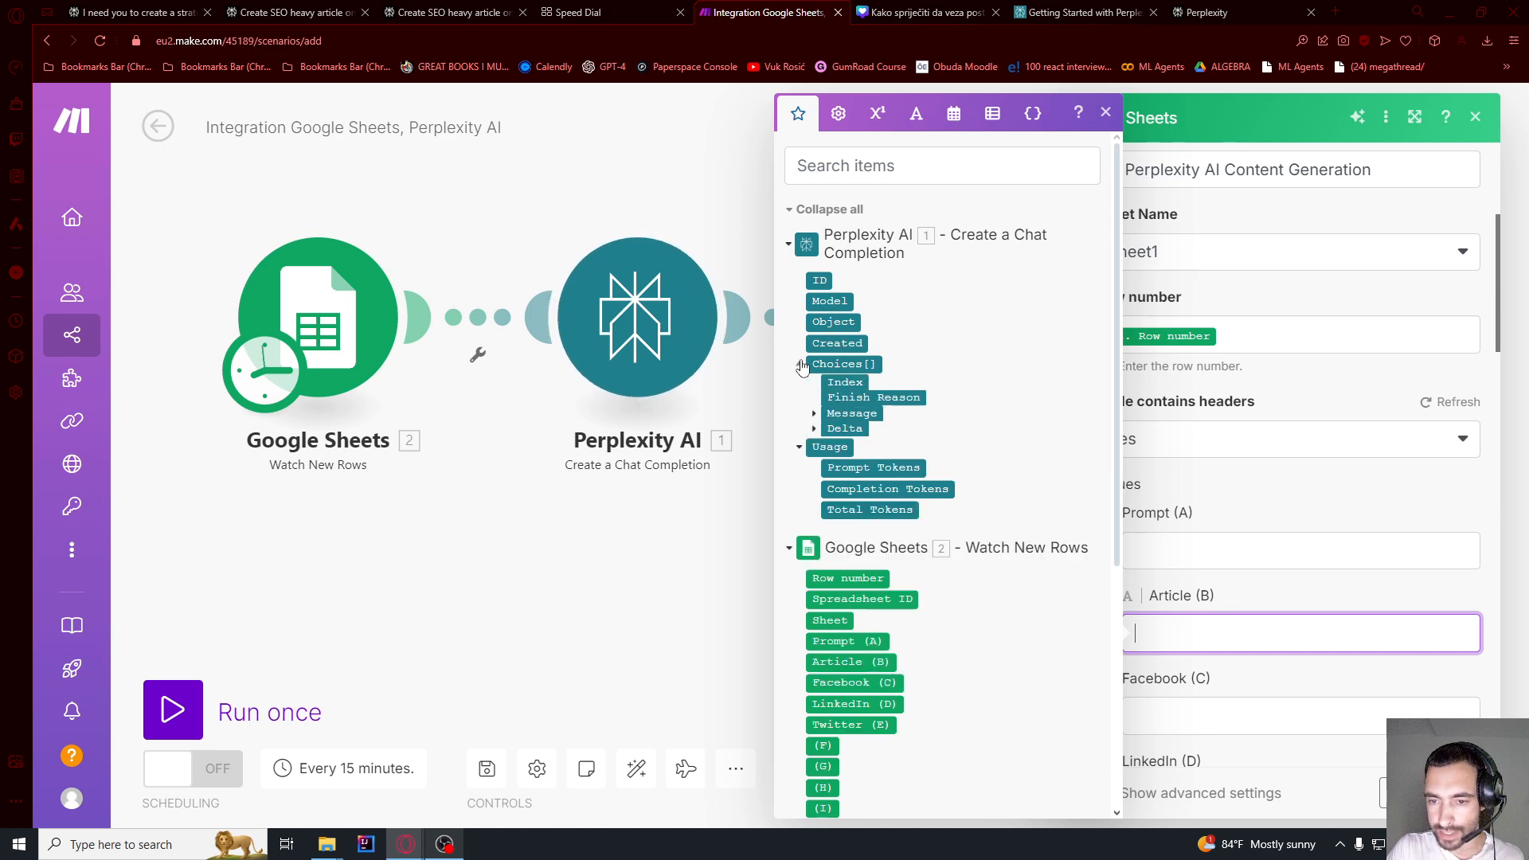
{"action": "left_click", "coordinate": [814, 428]}
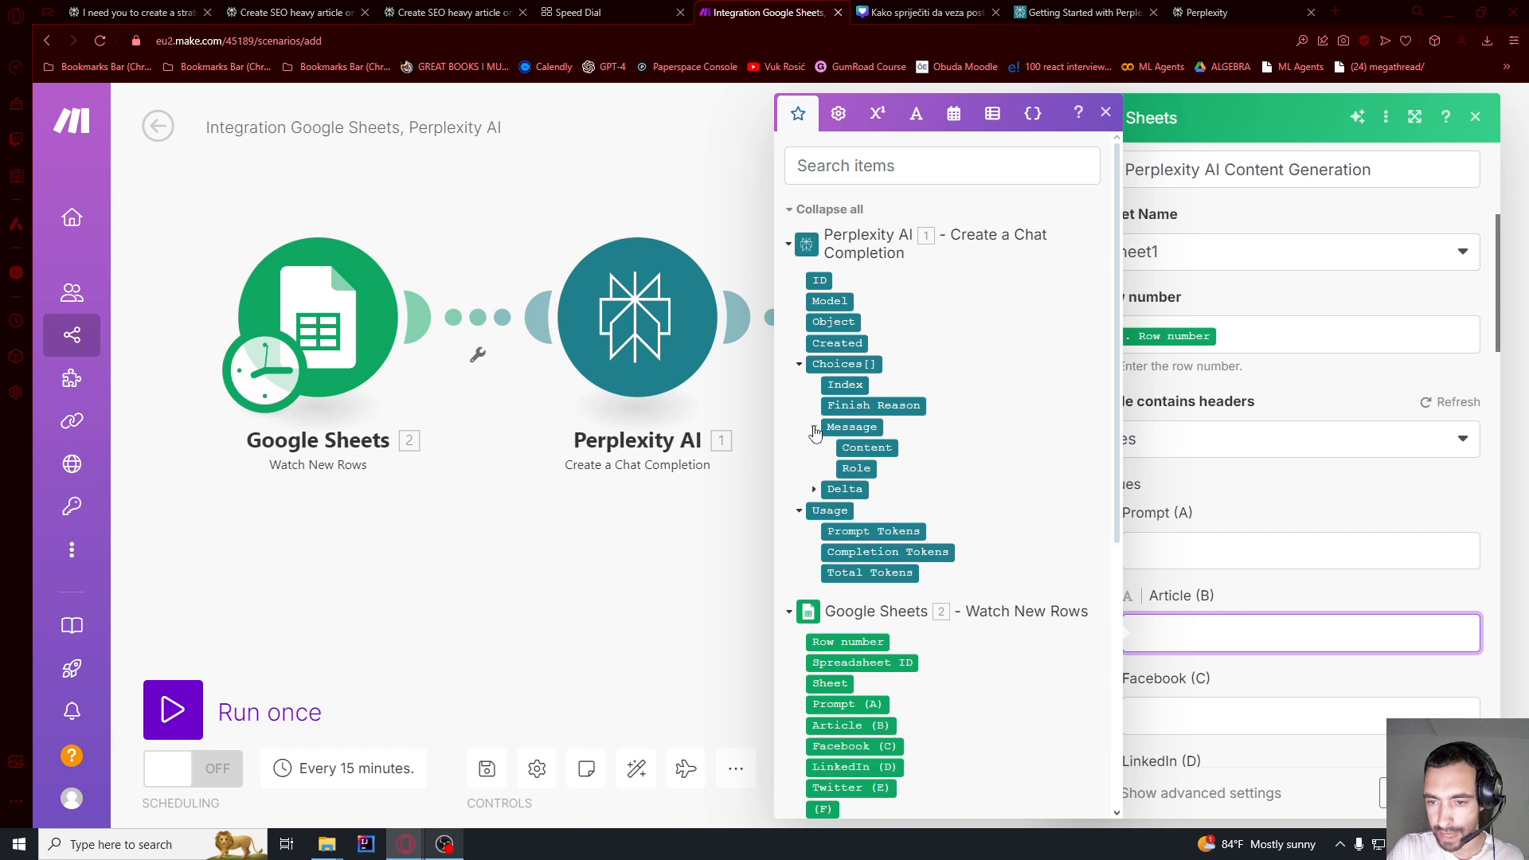
{"action": "left_click", "coordinate": [851, 448]}
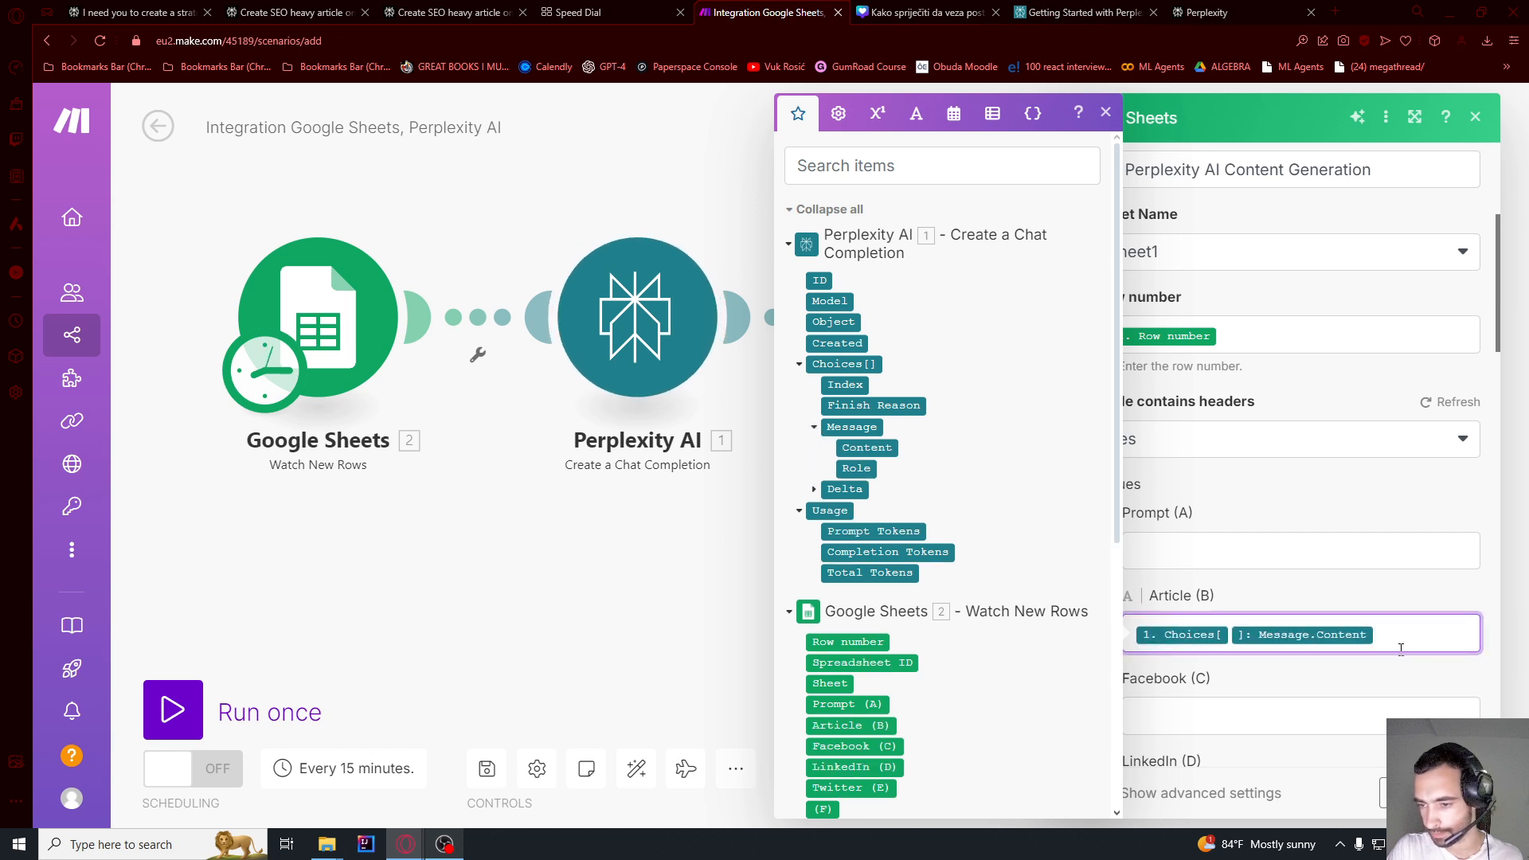
{"action": "key", "text": "Escape"}
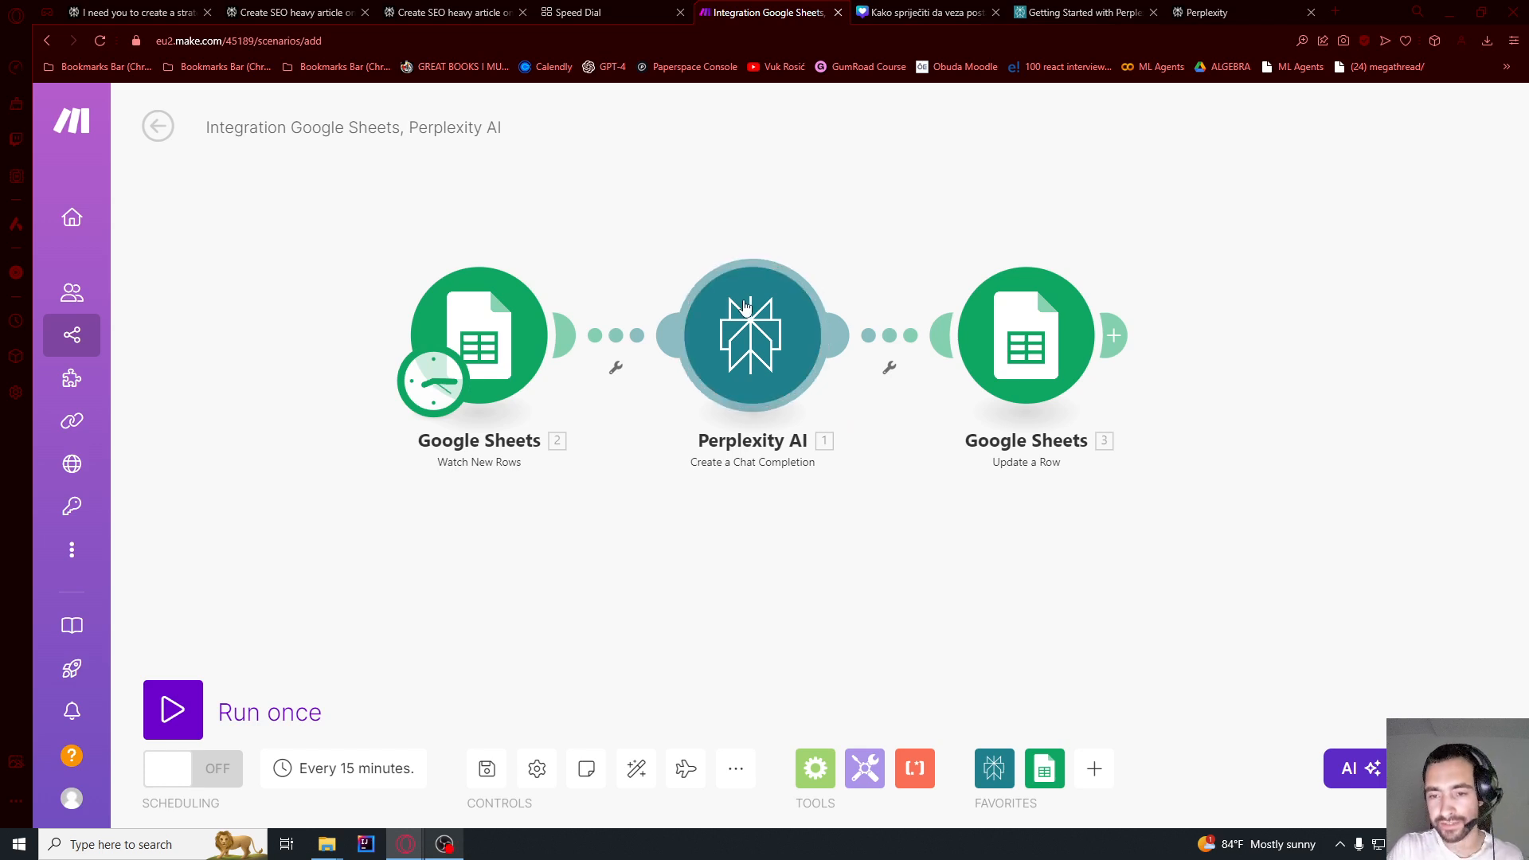
- Review the list of models available in the Perplexity AI module and close it without changing the model
{"action": "left_click", "coordinate": [749, 335]}
{"action": "left_click", "coordinate": [956, 334]}
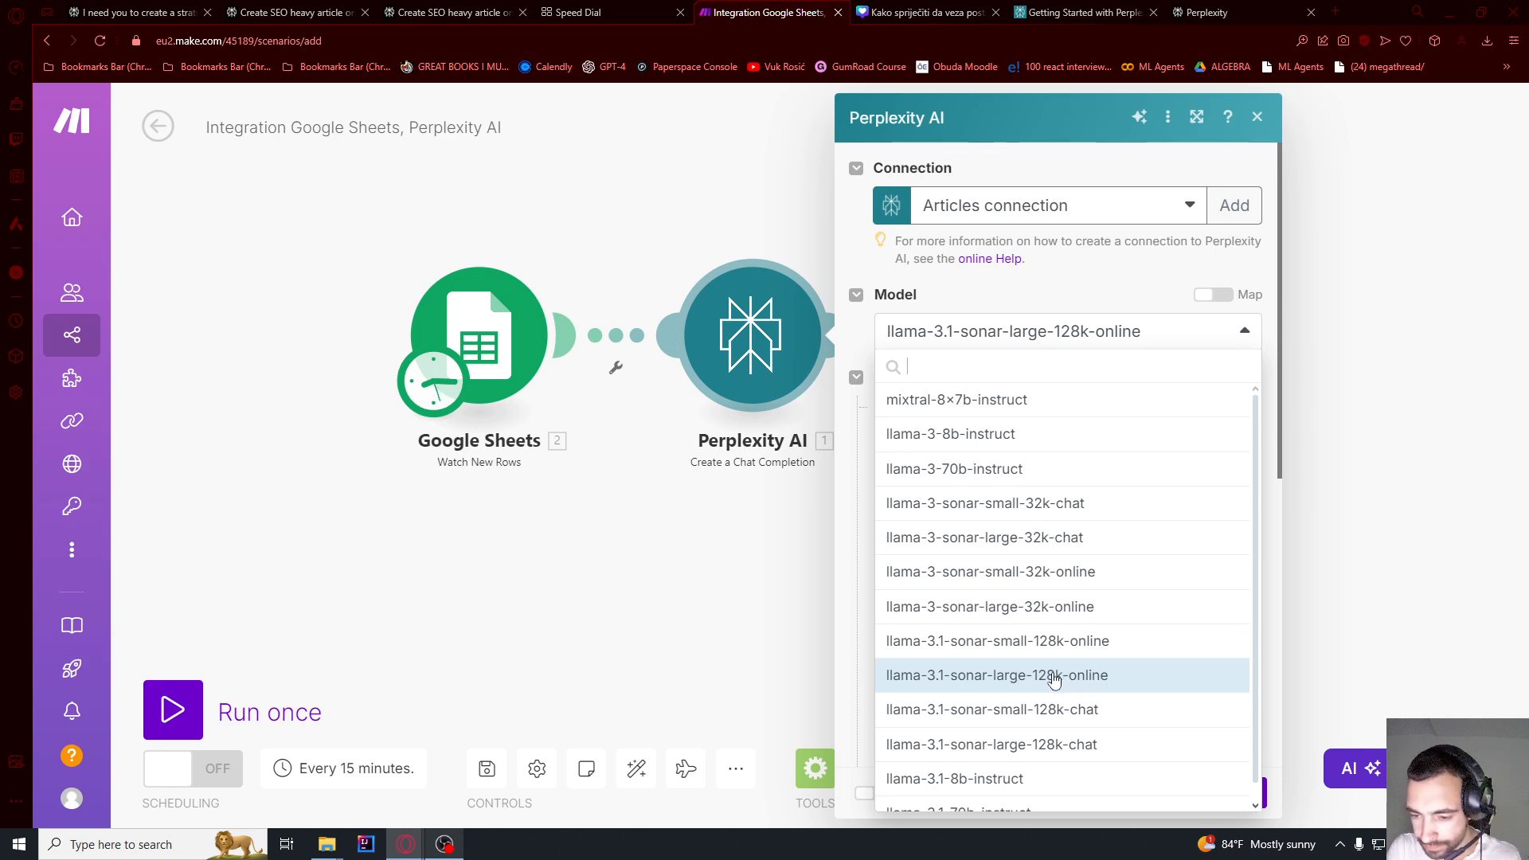
{"action": "scroll", "coordinate": [968, 686], "scroll_direction": "down", "scroll_amount": 1}
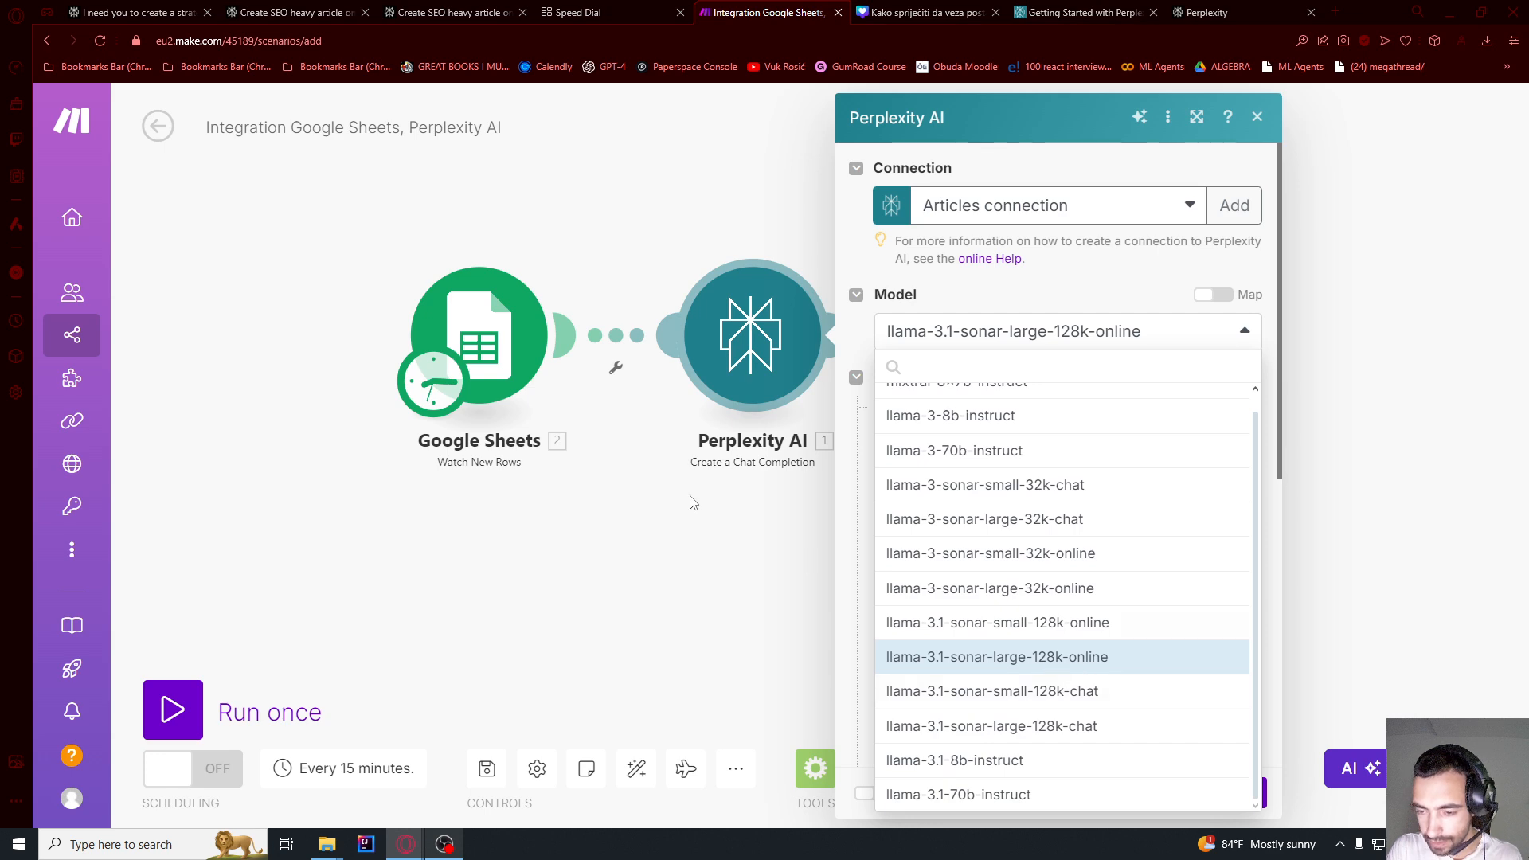
{"action": "left_click", "coordinate": [651, 500]}
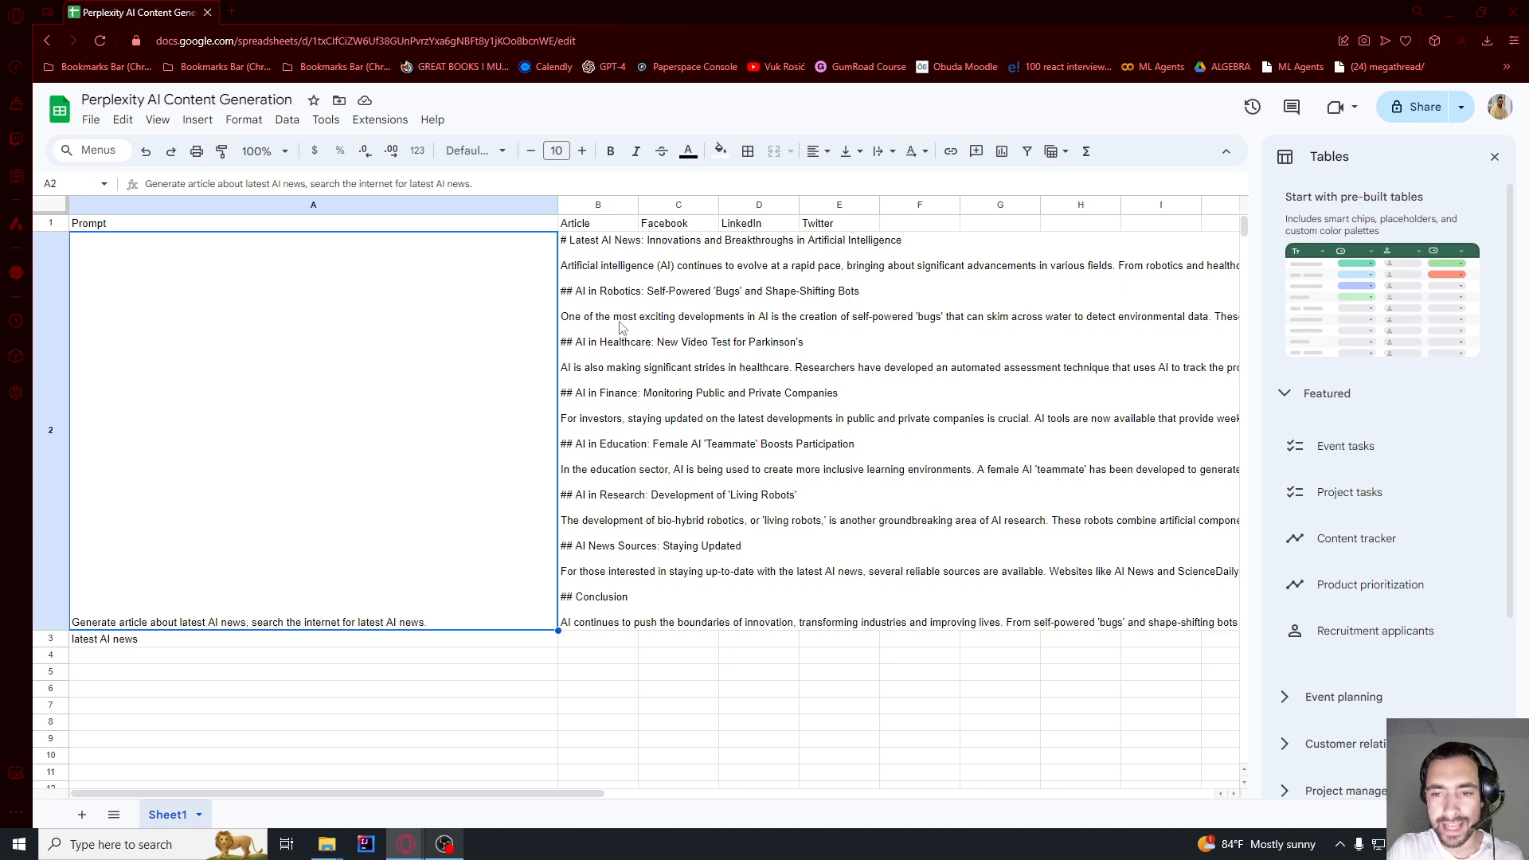
- Copy the full generated article from the Article cell B2 in the Perplexity AI Content Generation sheet
{"action": "left_click", "coordinate": [623, 327]}
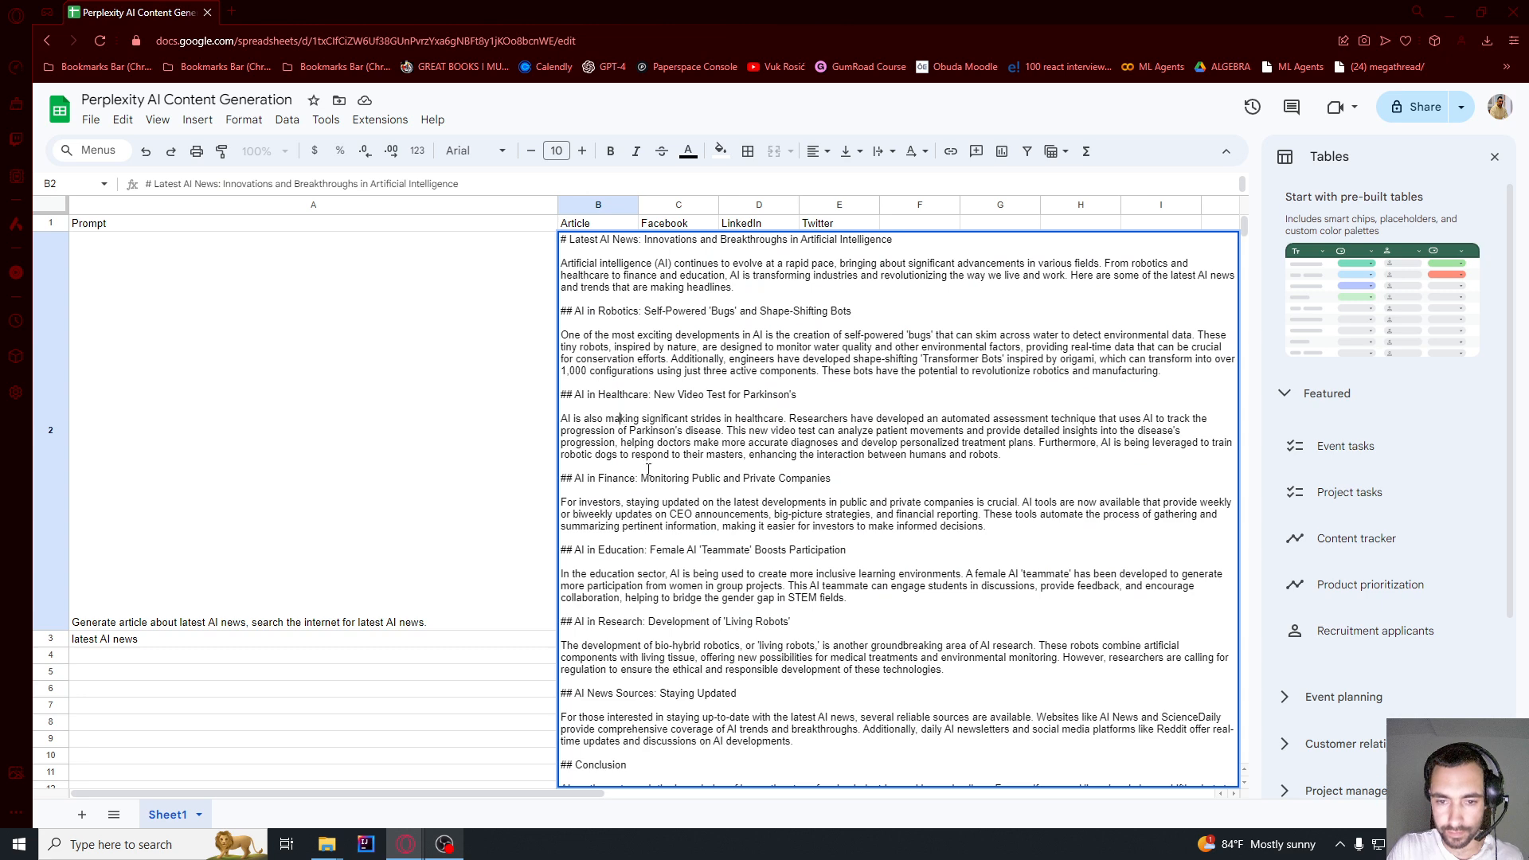
{"action": "key", "text": "ctrl+a"}
{"action": "key", "text": "ctrl+c"}
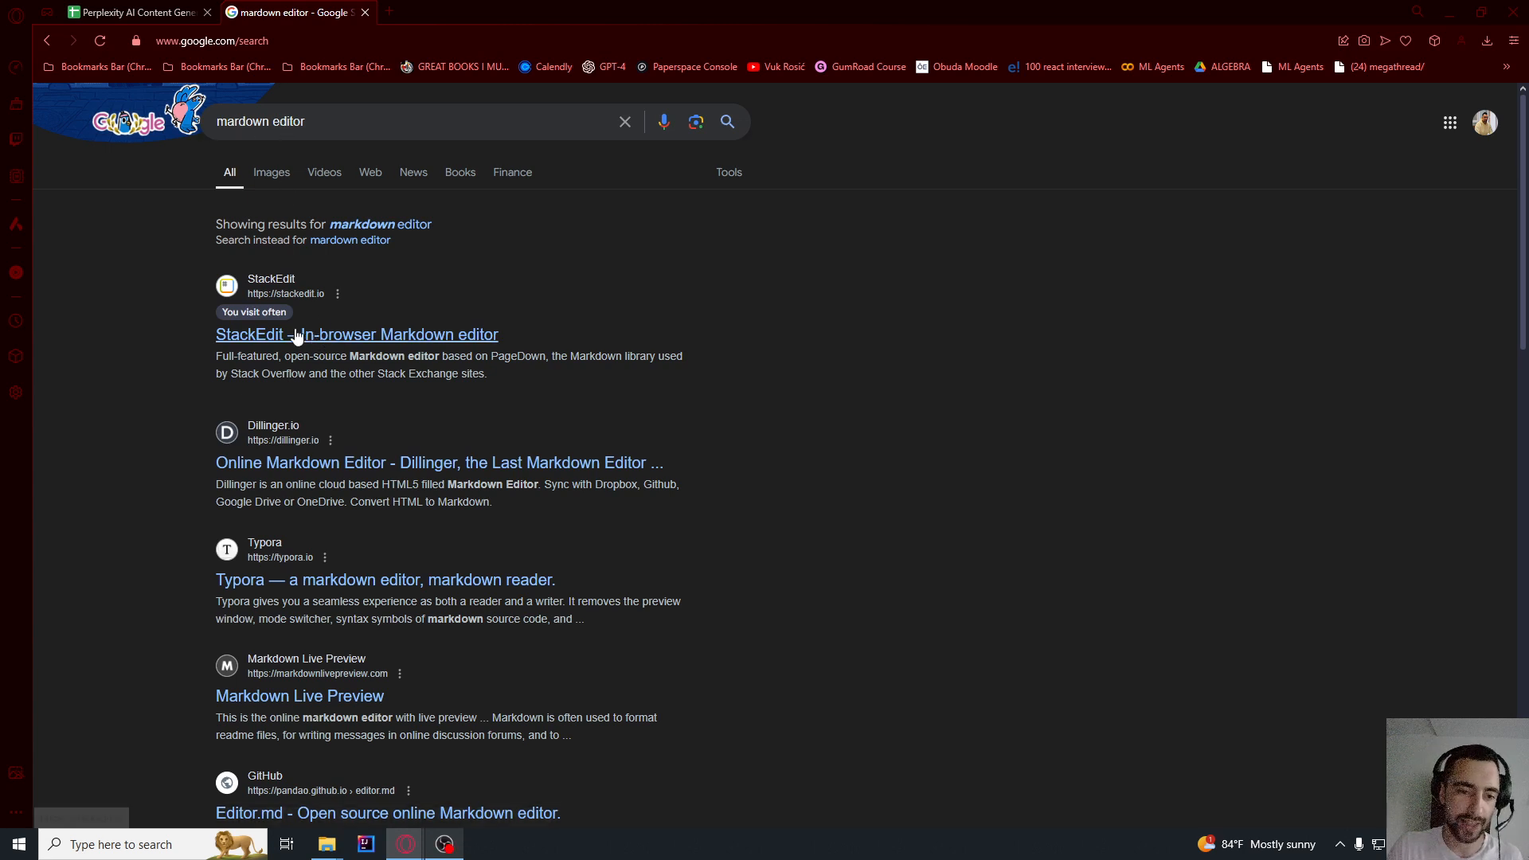
- Open the StackEdit Markdown editor from the search results, start writing and clear the welcome file
{"action": "left_click", "coordinate": [271, 334]}
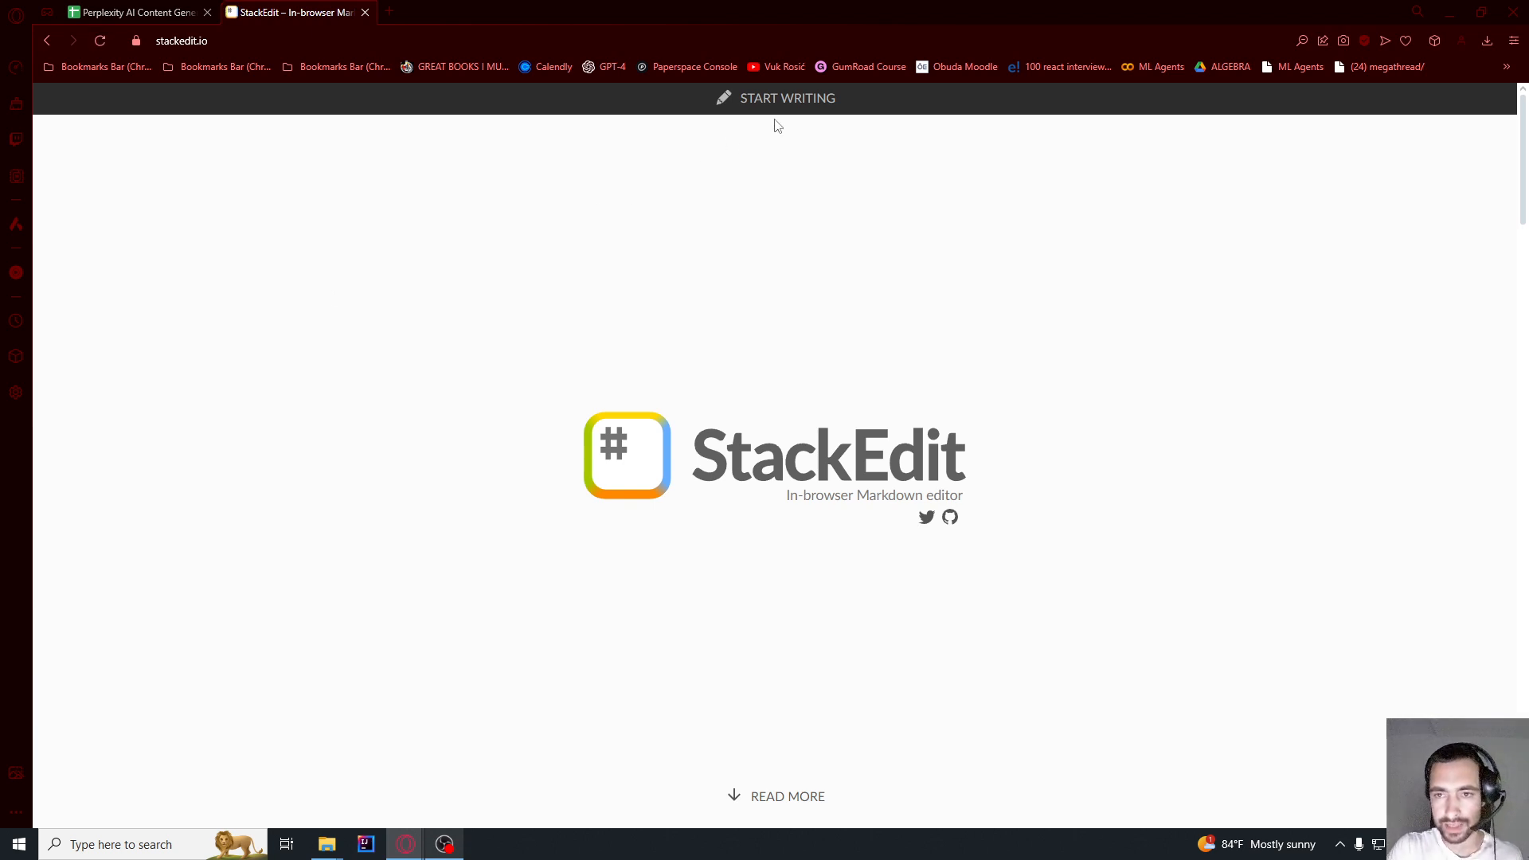
{"action": "left_click", "coordinate": [771, 100]}
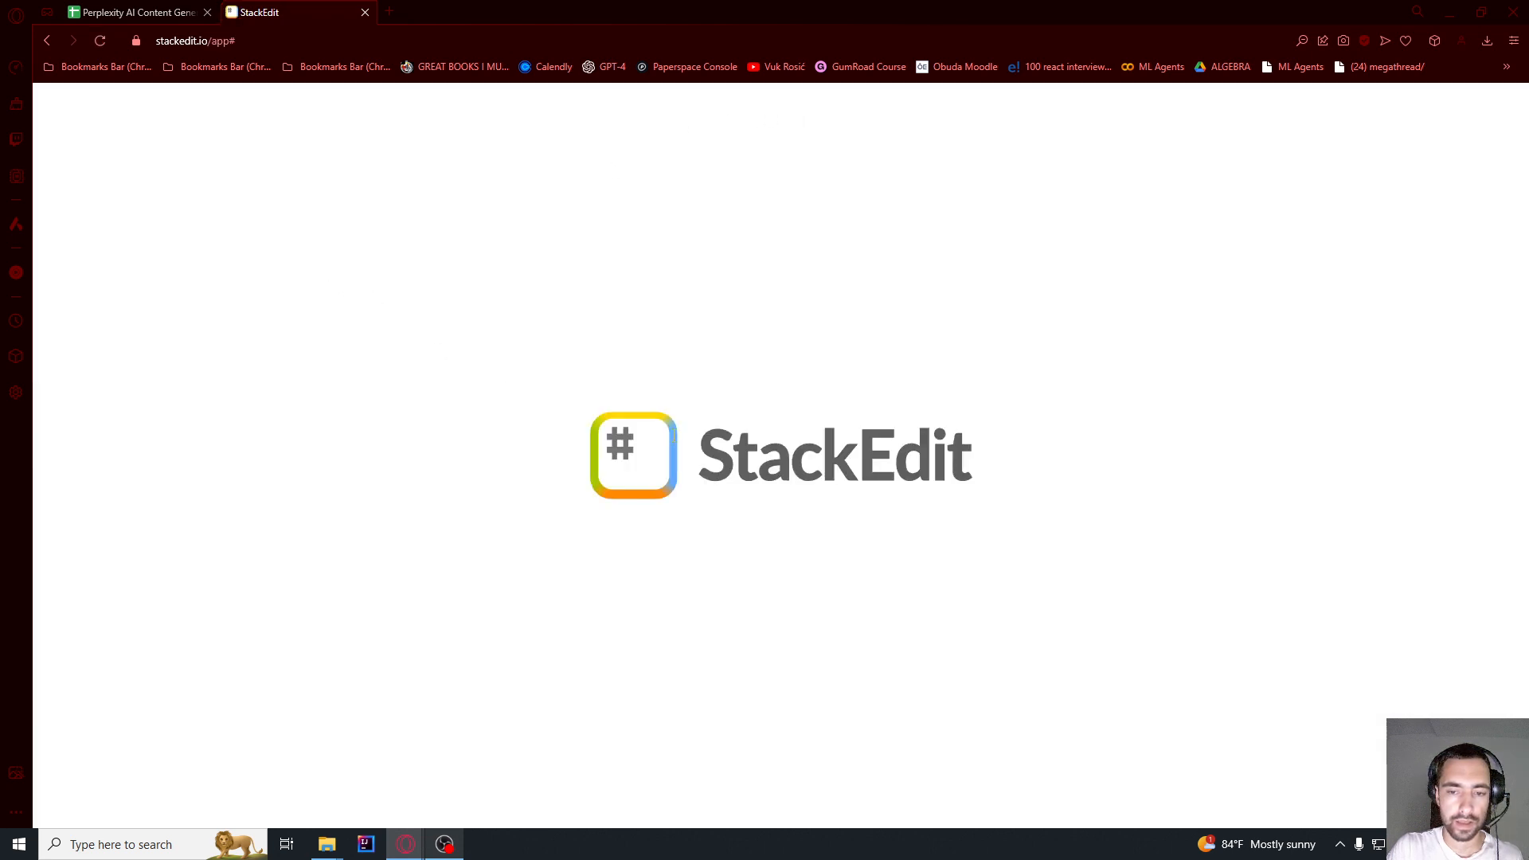
{"action": "key", "text": "BackSpace"}
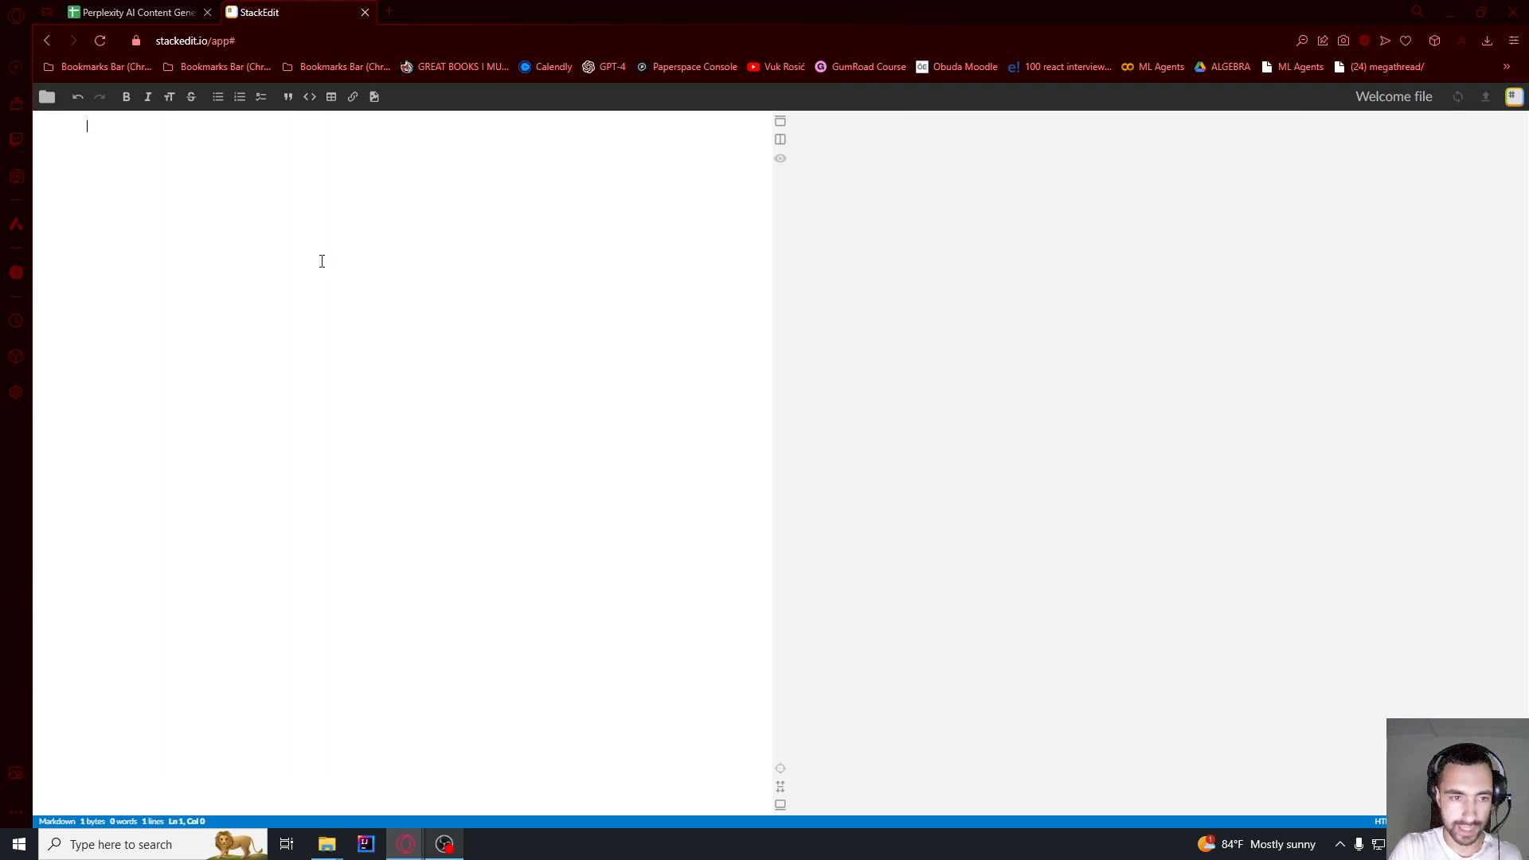
{"action": "key", "text": "ctrl+v"}
{"action": "scroll", "coordinate": [354, 249], "scroll_direction": "up", "scroll_amount": 15}
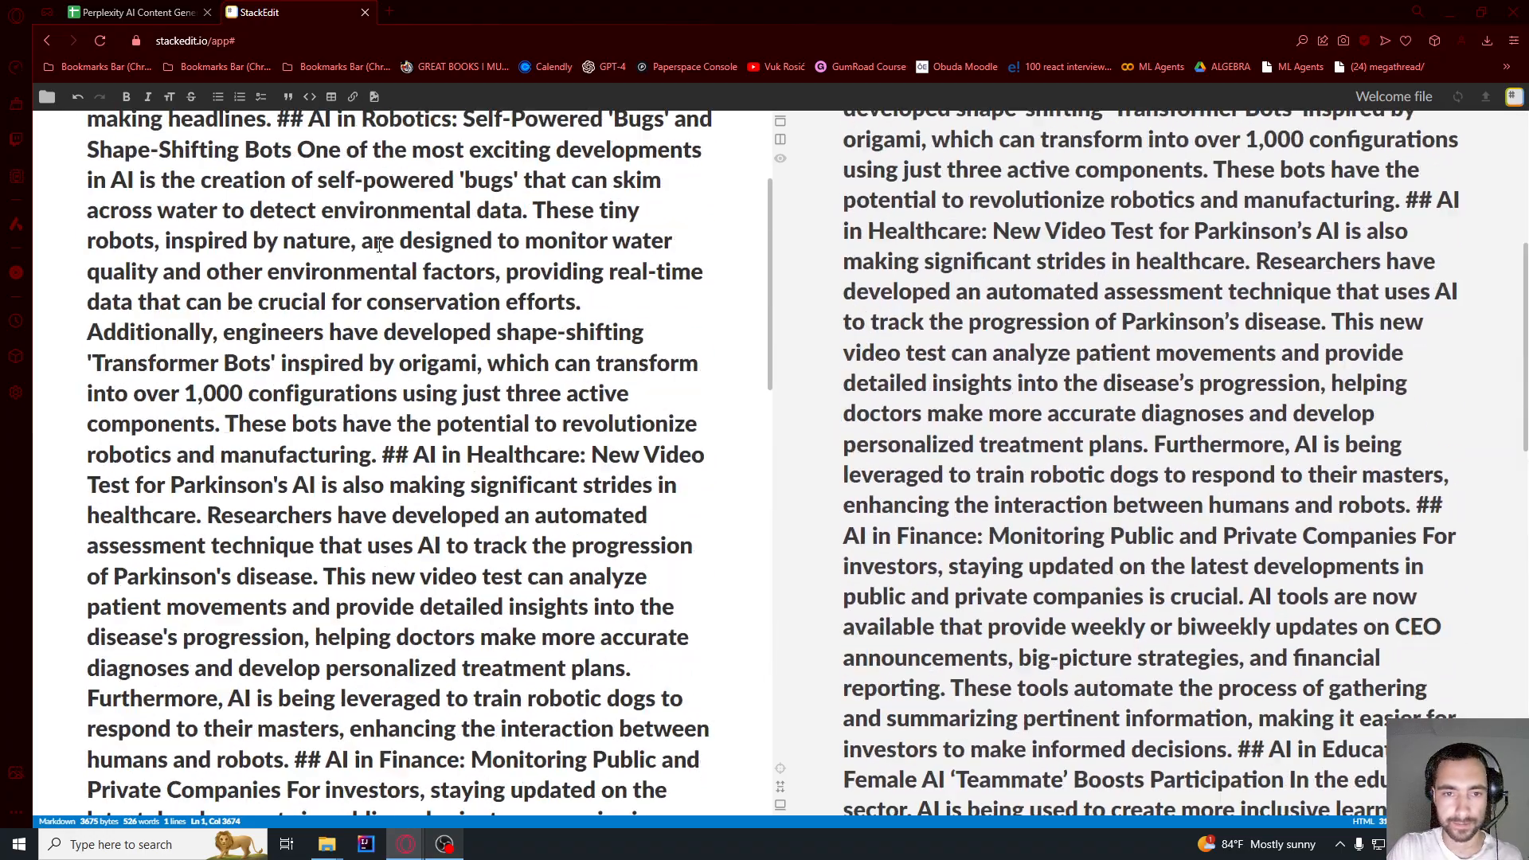
{"action": "scroll", "coordinate": [371, 189], "scroll_direction": "down", "scroll_amount": 15}
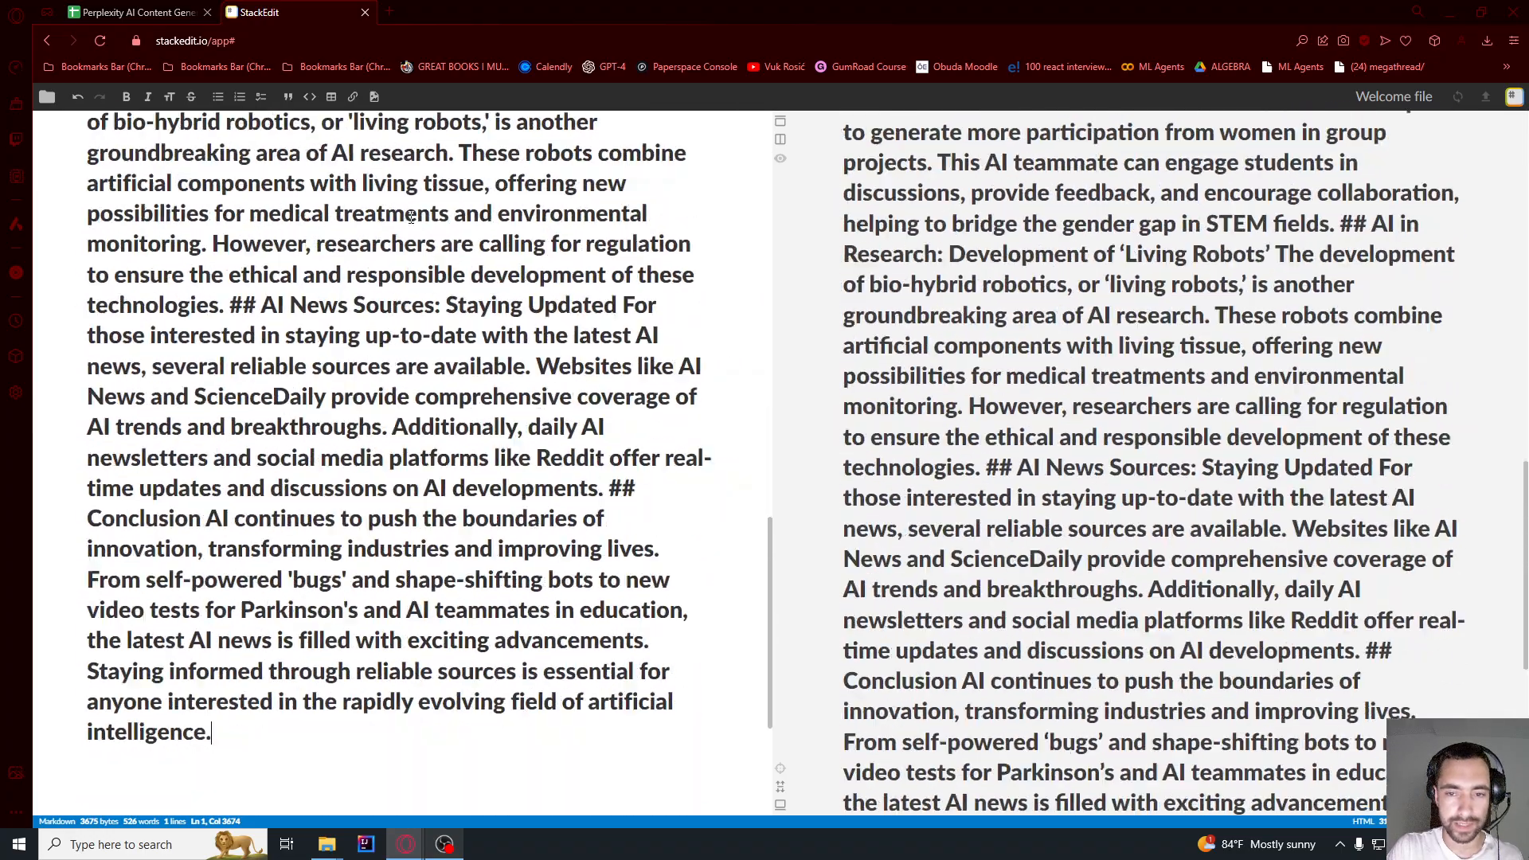
{"action": "key", "text": "ctrl+a"}
{"action": "key", "text": "BackSpace"}
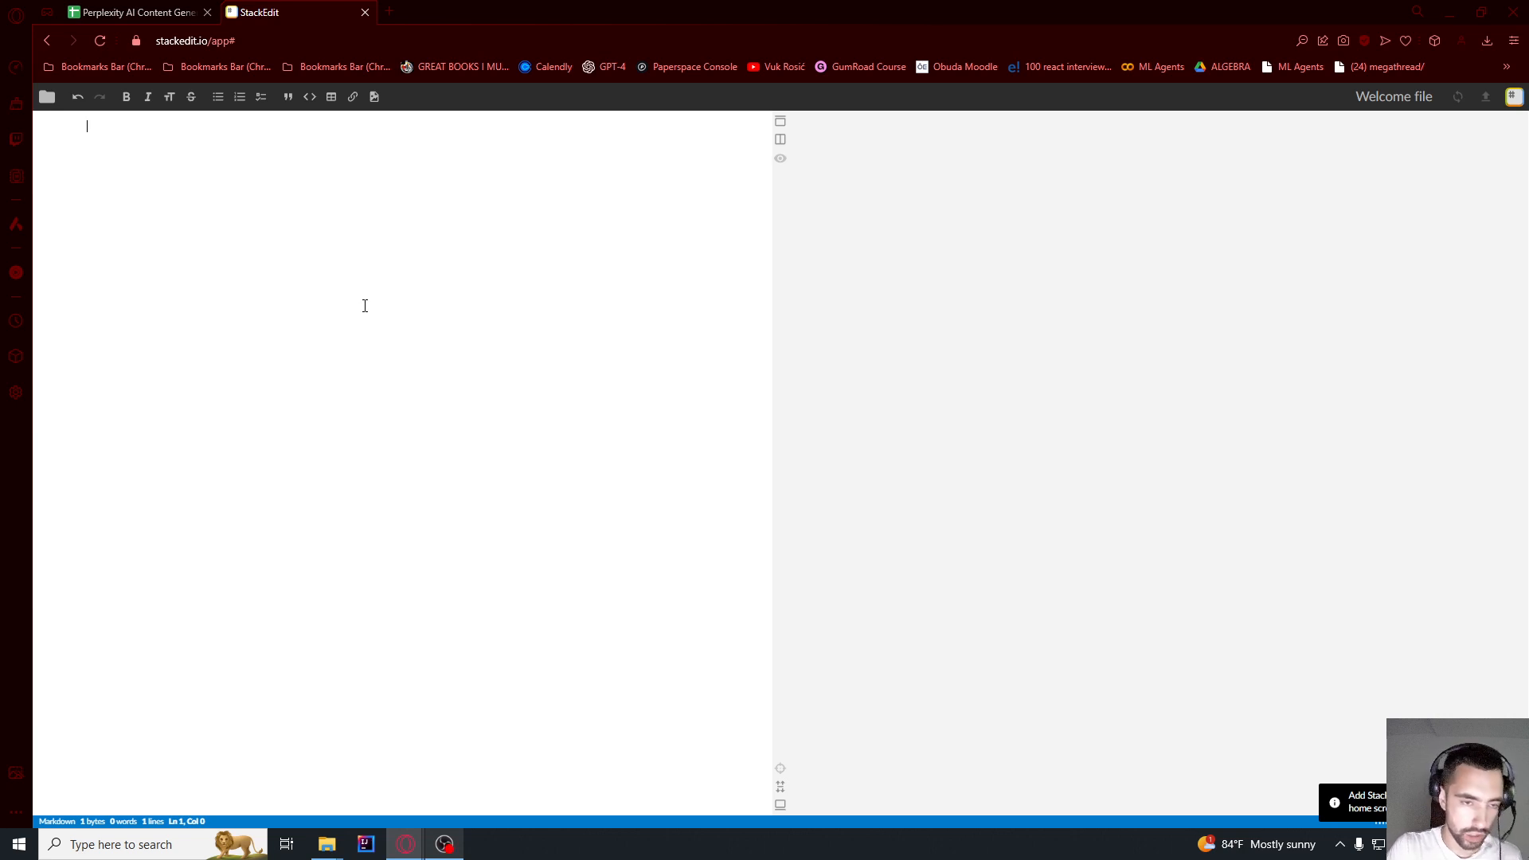
- Paste the copied article into the empty StackEdit file and review its rendered Markdown from start to end
{"action": "key", "text": "ctrl+v"}
{"action": "scroll", "coordinate": [365, 318], "scroll_direction": "up", "scroll_amount": 10}
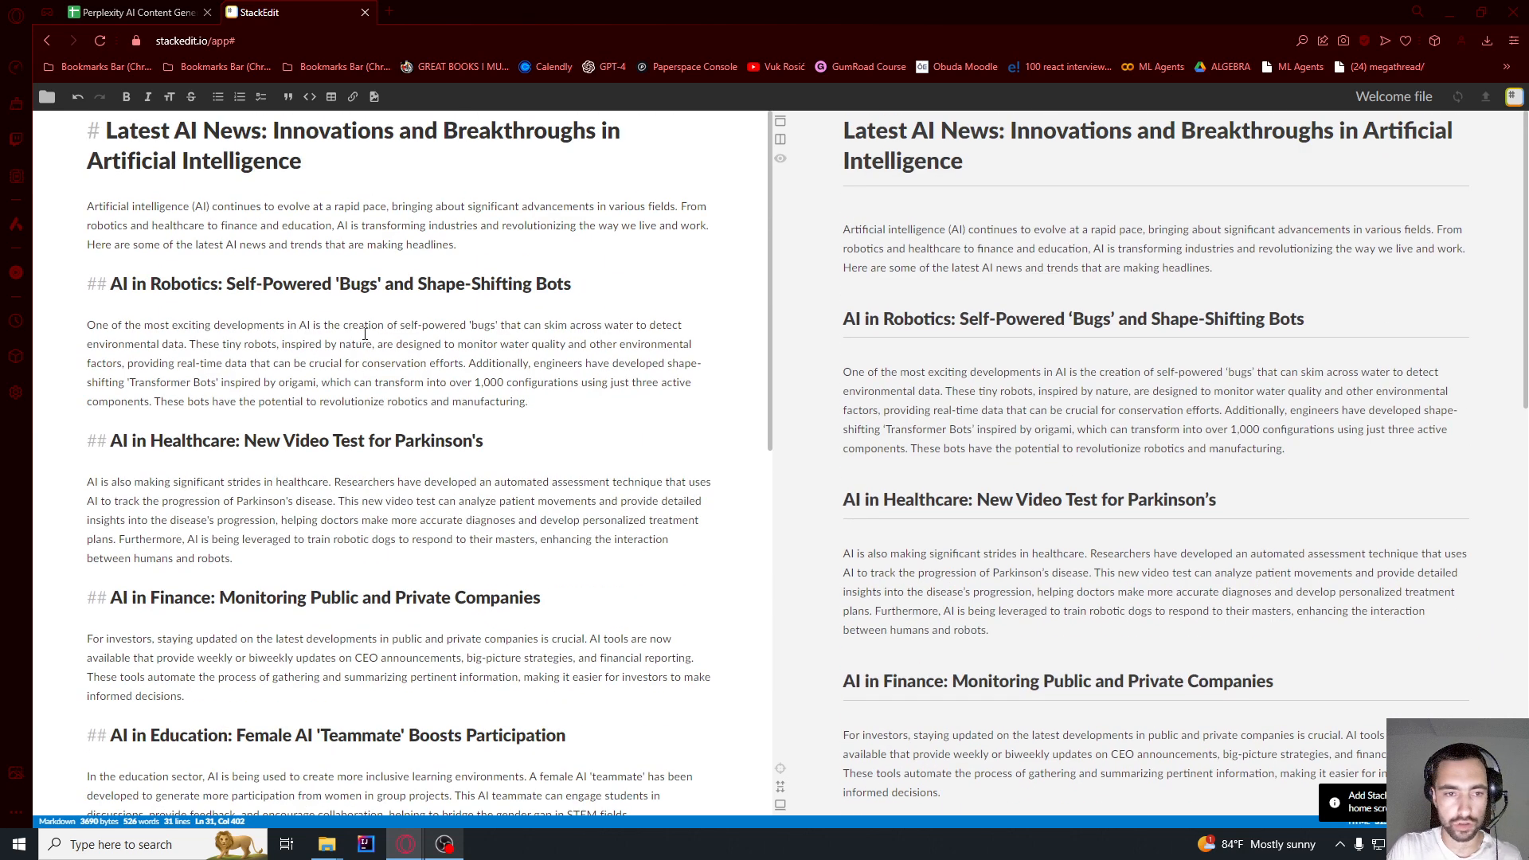
{"action": "scroll", "coordinate": [1042, 299], "scroll_direction": "down", "scroll_amount": 5}
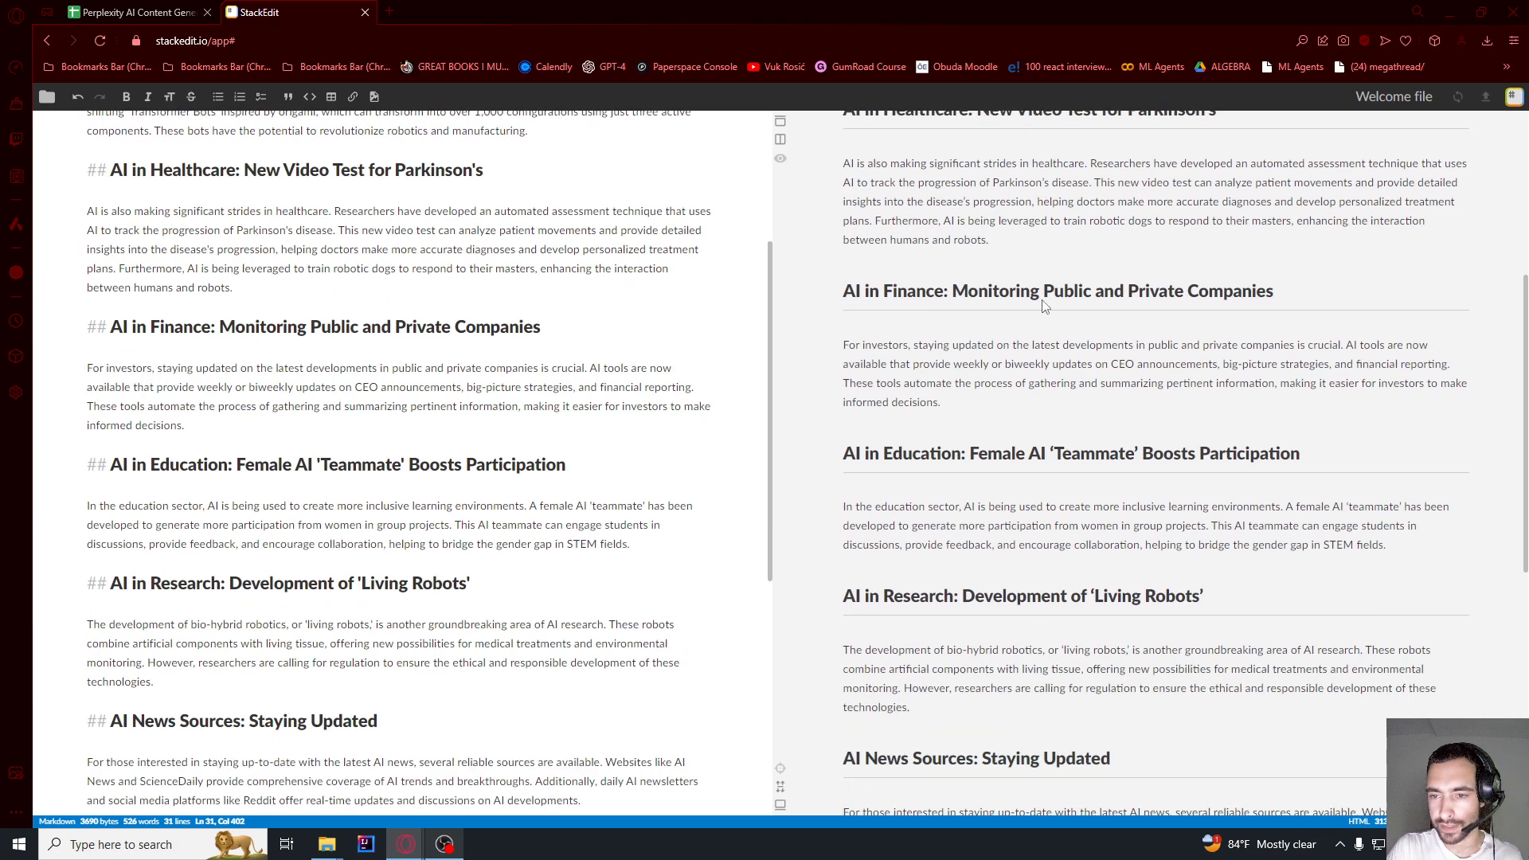
{"action": "scroll", "coordinate": [1043, 301], "scroll_direction": "down", "scroll_amount": 2}
{"action": "scroll", "coordinate": [316, 251], "scroll_direction": "up", "scroll_amount": 15}
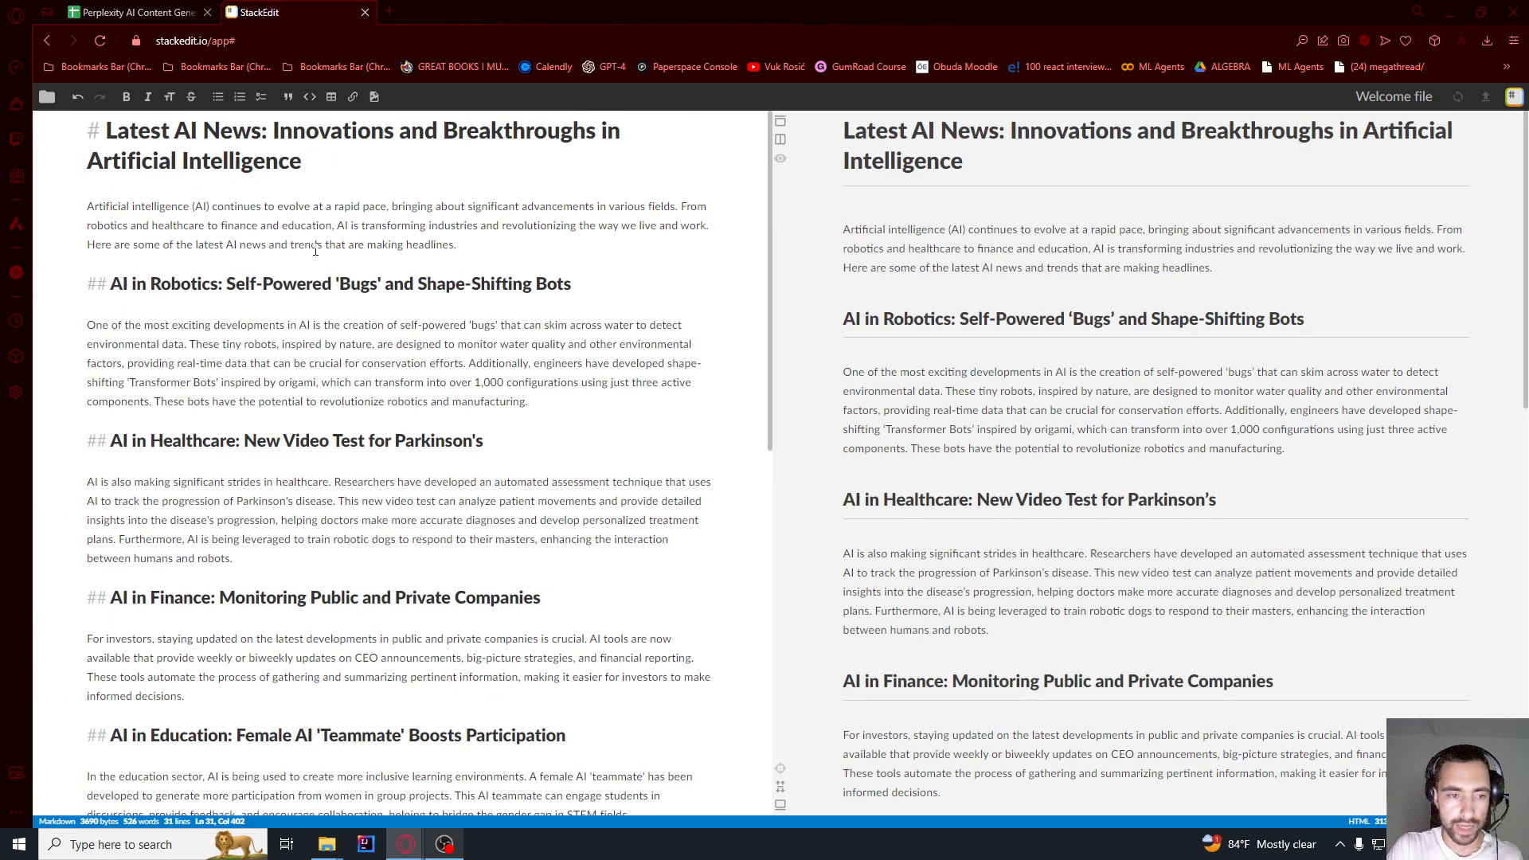
- Compare the ## marker of the AI in Robotics heading with its rendered version in the preview
{"action": "double_click", "coordinate": [99, 287]}
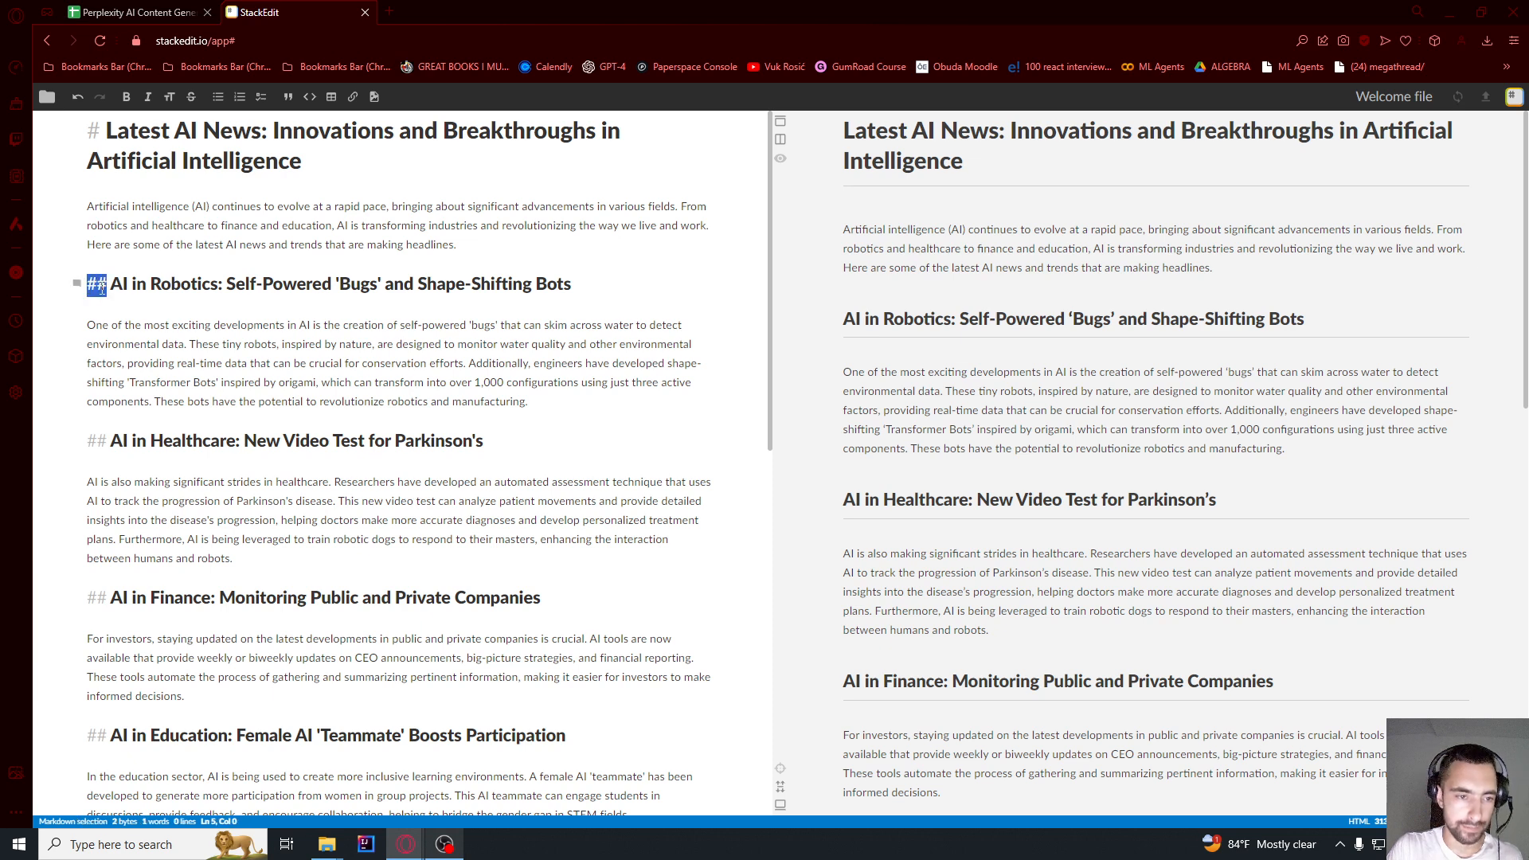
{"action": "left_click_drag", "start_coordinate": [844, 318], "coordinate": [1304, 319]}
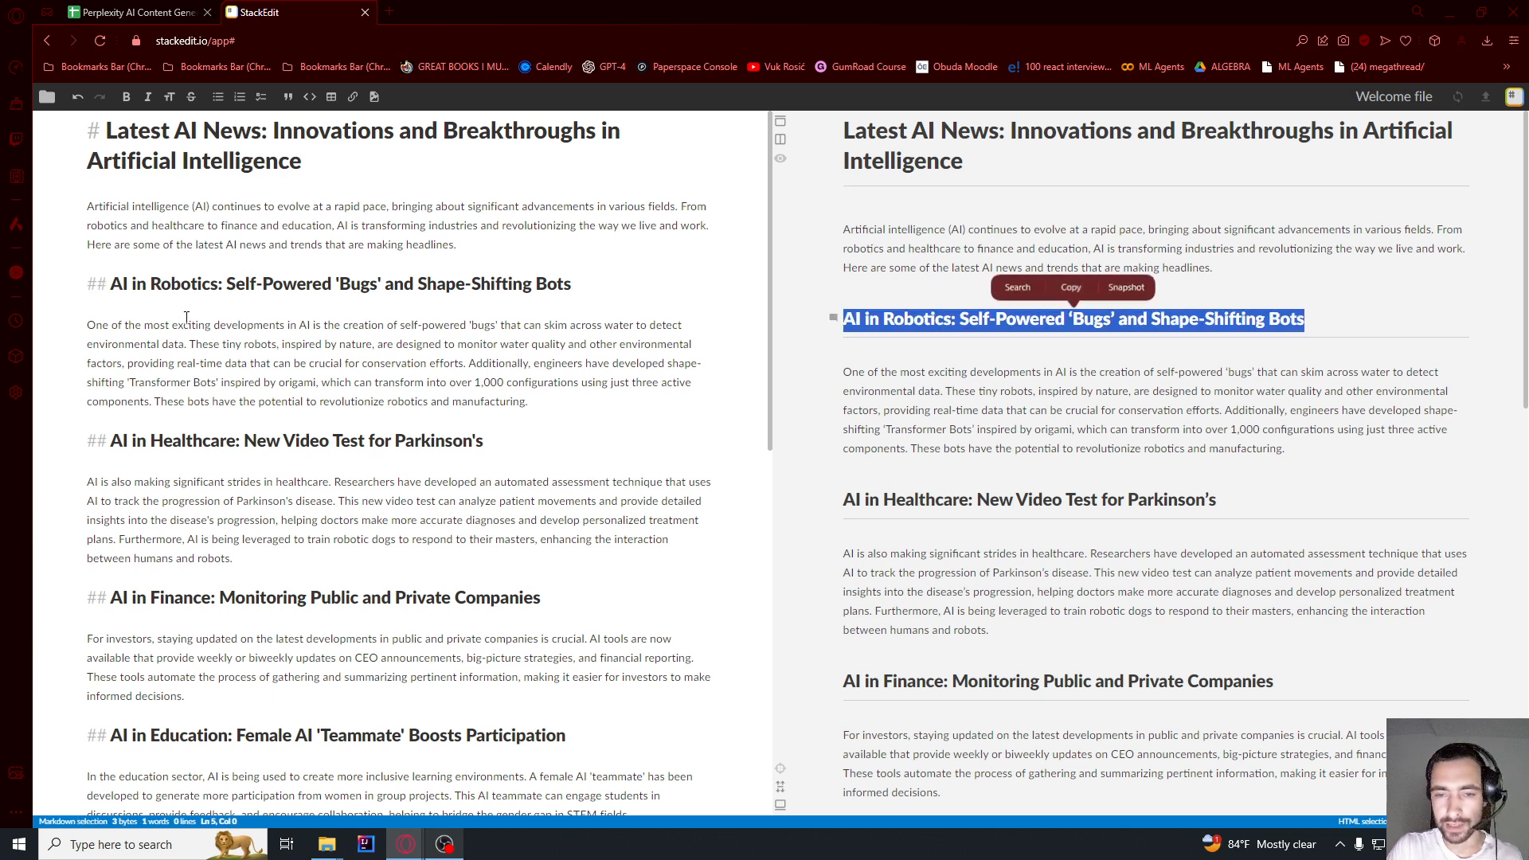
{"action": "left_click", "coordinate": [99, 285]}
{"action": "double_click", "coordinate": [99, 286]}
{"action": "left_click", "coordinate": [172, 285]}
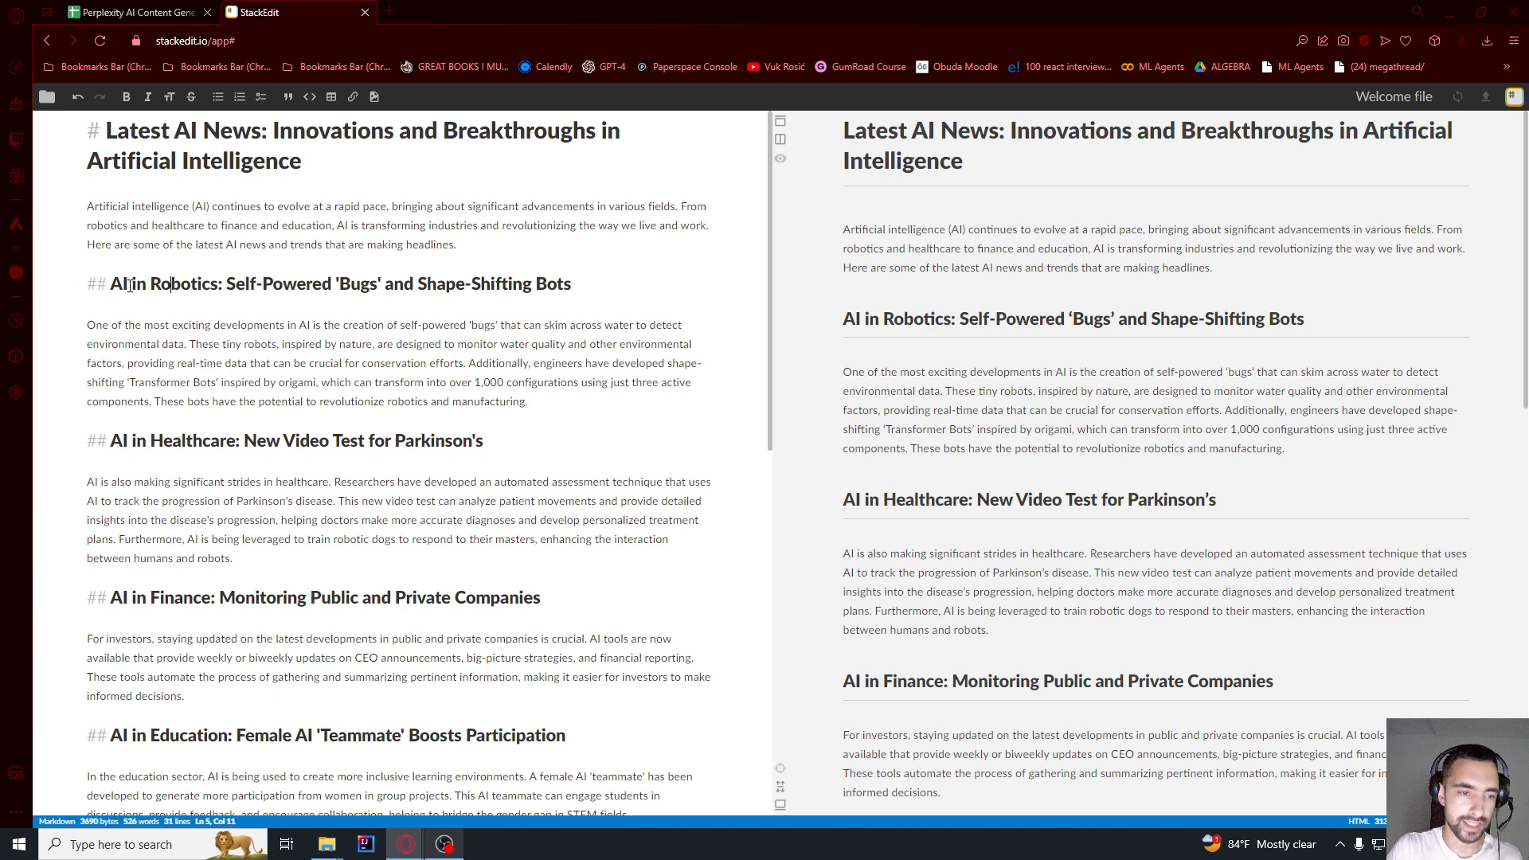
- Examine the ## marker before the AI in Robotics heading in Article cell B2 of the Perplexity AI Content Generation sheet
{"action": "left_click", "coordinate": [135, 12]}
{"action": "left_click", "coordinate": [591, 301]}
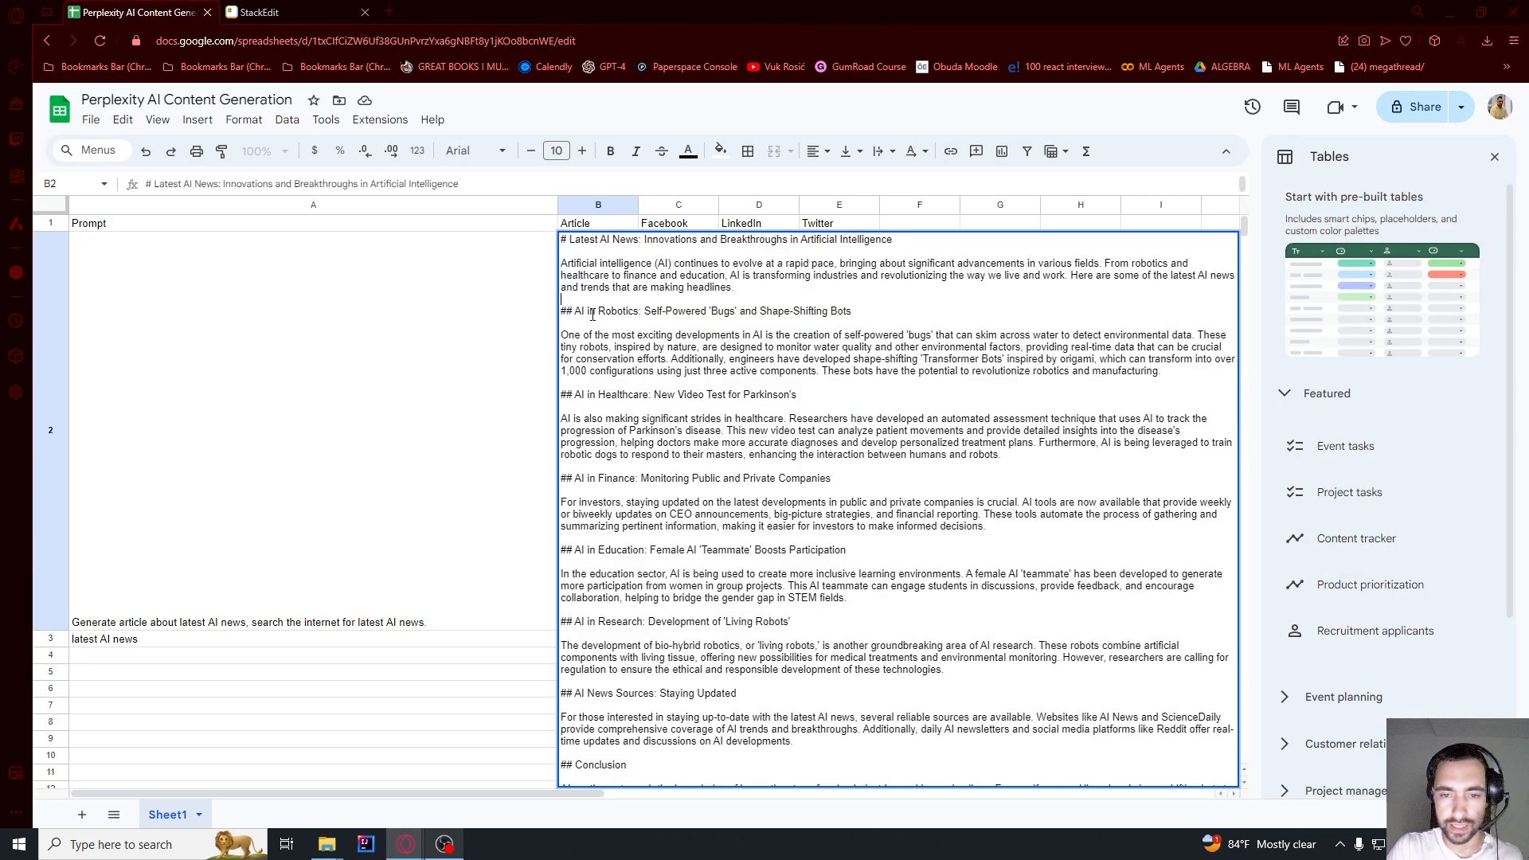
{"action": "left_click", "coordinate": [558, 314]}
{"action": "left_click_drag", "start_coordinate": [853, 311], "coordinate": [584, 311]}
{"action": "left_click", "coordinate": [631, 335]}
- In Make, extend the Perplexity AI system message to forbid hashtags (#) and asterix (*), require plain text output, and include Bad and Good title examples
{"action": "key", "text": "alt+Tab"}
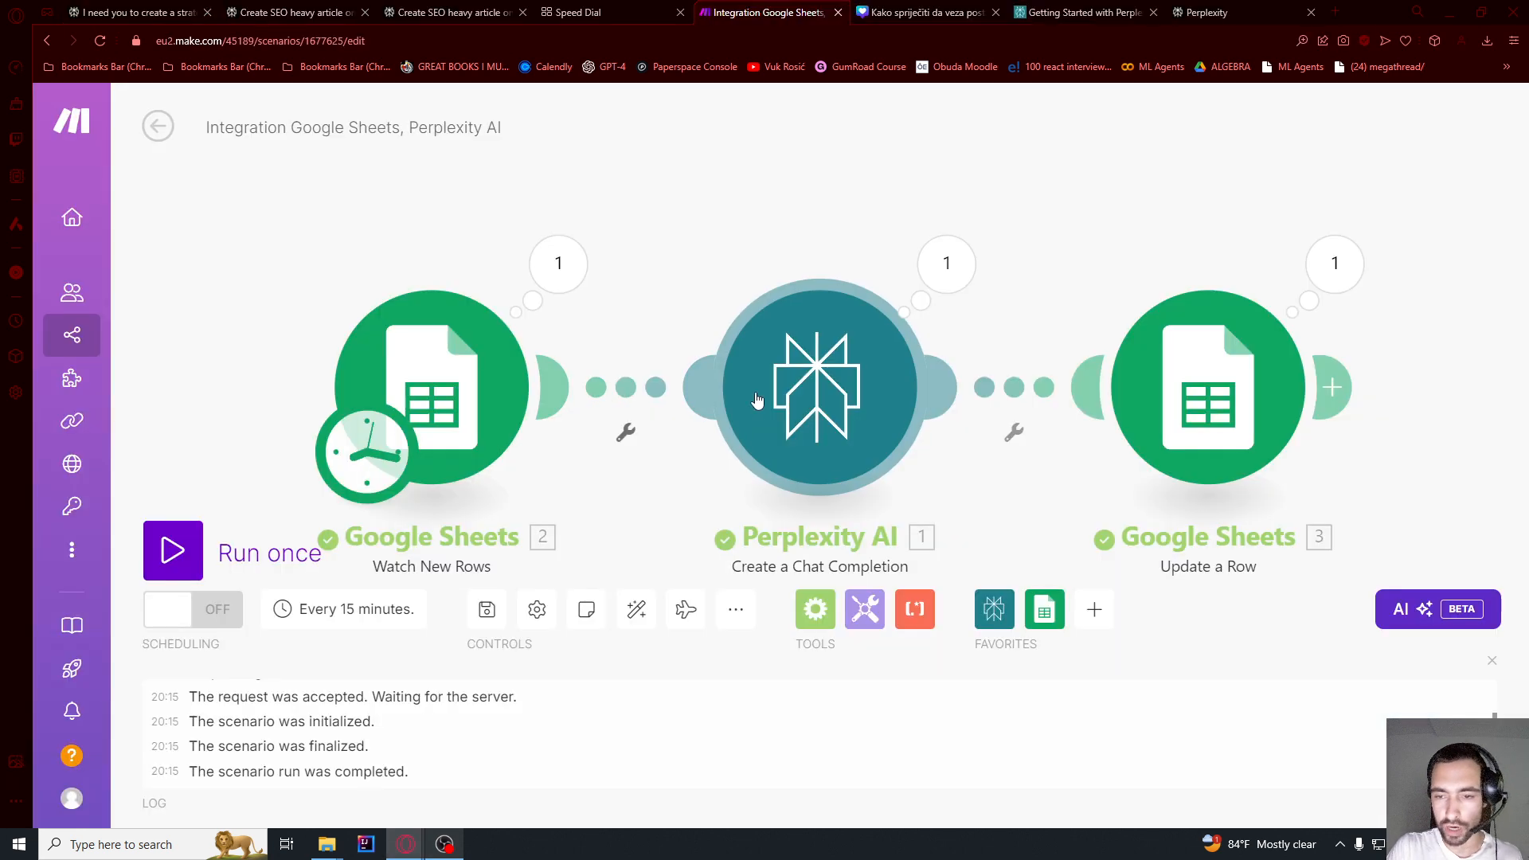
{"action": "left_click", "coordinate": [780, 414]}
{"action": "scroll", "coordinate": [1173, 488], "scroll_direction": "down", "scroll_amount": 2}
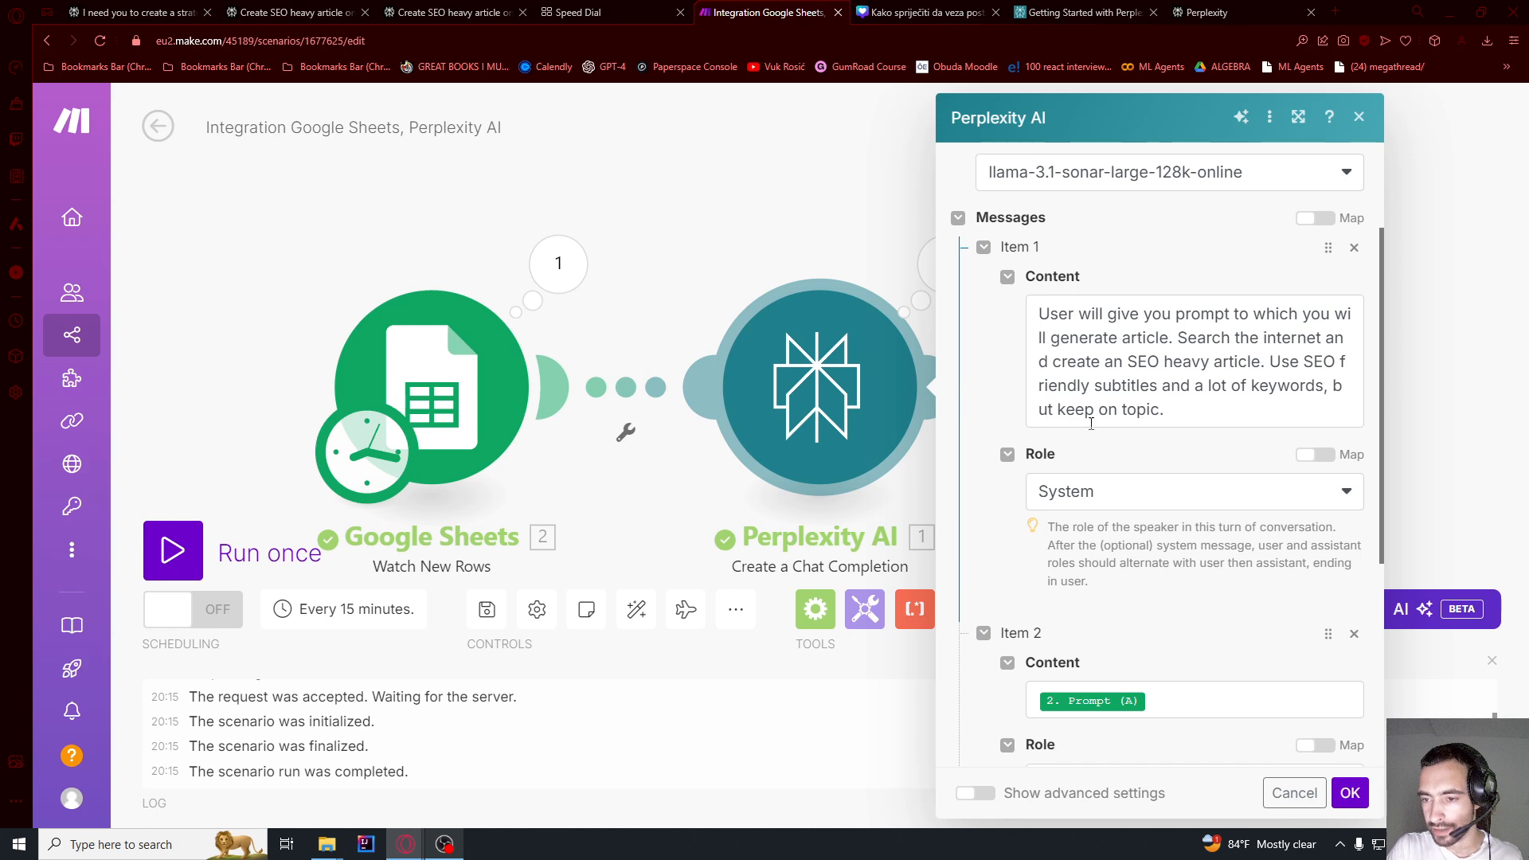
{"action": "scroll", "coordinate": [1091, 423], "scroll_direction": "down", "scroll_amount": 2}
{"action": "scroll", "coordinate": [1091, 423], "scroll_direction": "up", "scroll_amount": 2}
{"action": "left_click", "coordinate": [1207, 411]}
{"action": "key", "text": "Return"}
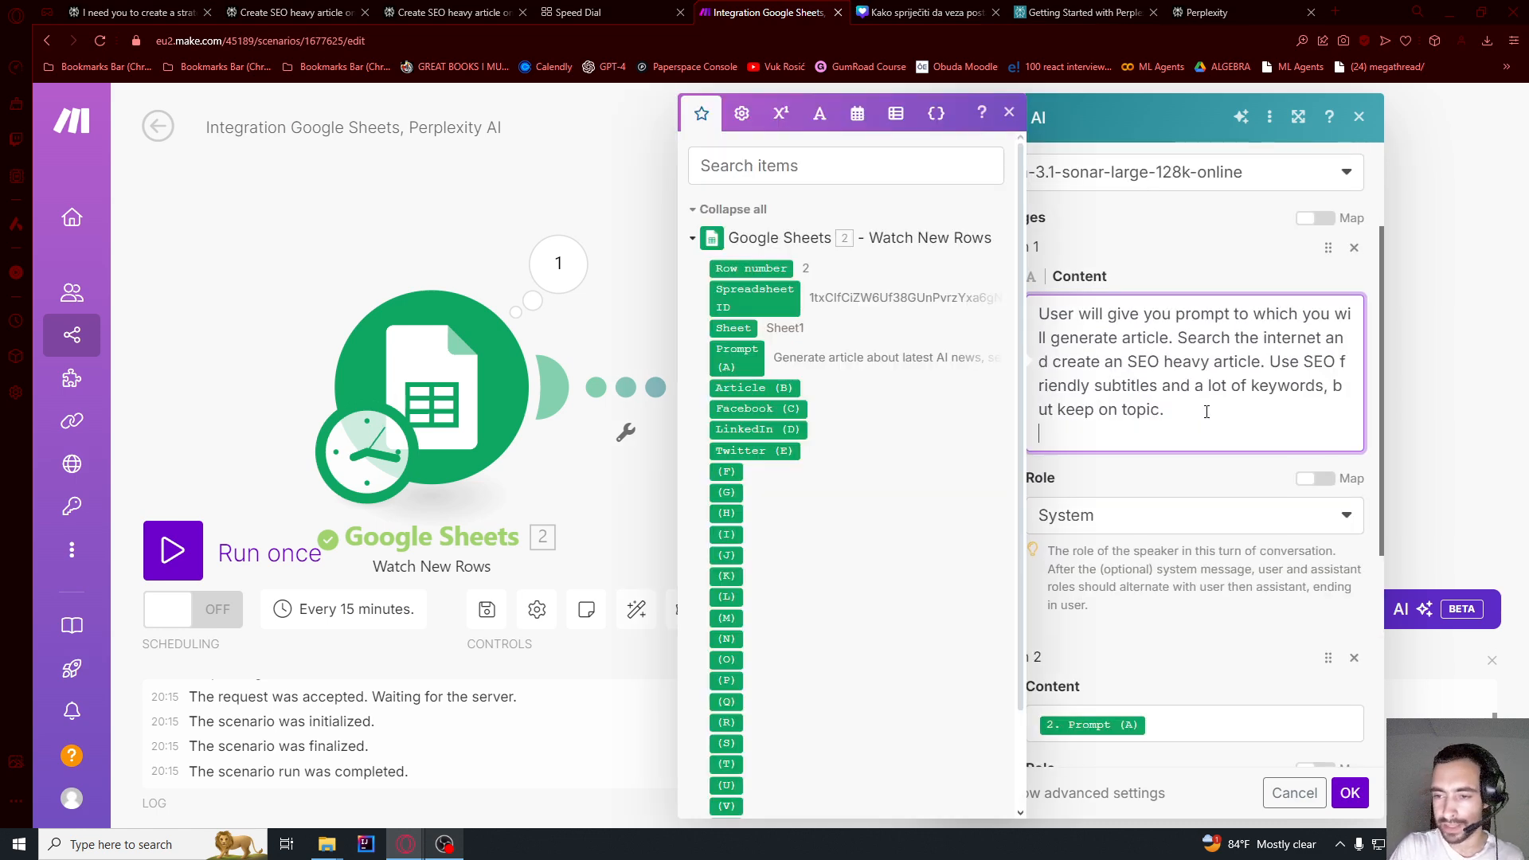
{"action": "key", "text": "Return"}
{"action": "type", "text": "Do not generate hashtags (#) and asterix (*) in your output. Just do plain text output.  Bad (because it has # and *) # Latest AI News: Innovations and Breakthroughs in **Artificial Intelligence**  Good (because it doesn't have # and *) Latest AI News: Innovations and Breakthroughs in Artificial Intelligence"}
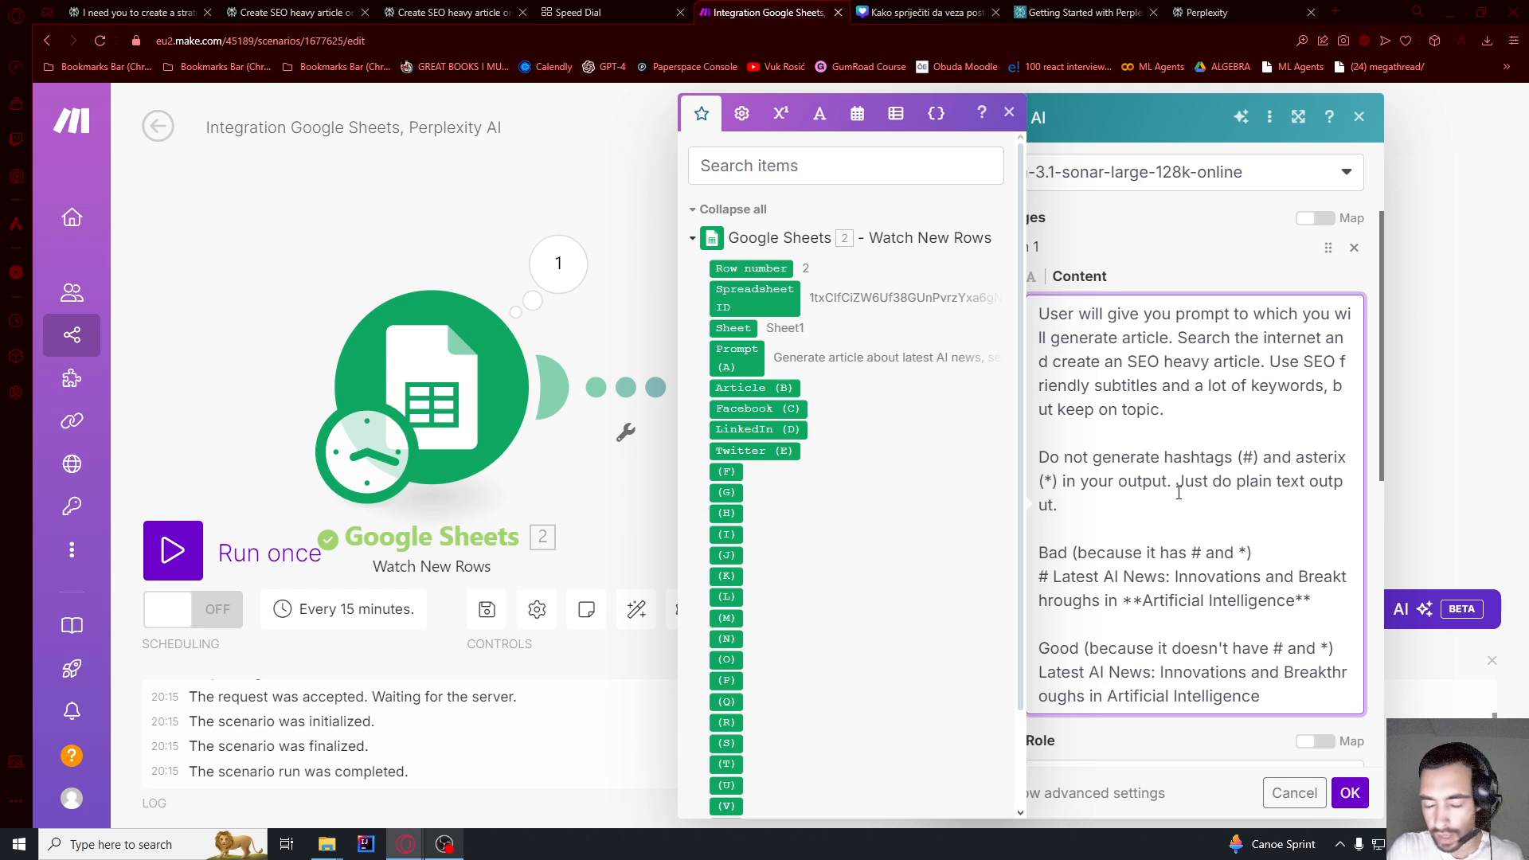
- Review the plain-text instruction with its Bad and Good examples and save the Perplexity AI module settings
{"action": "left_click_drag", "start_coordinate": [1044, 461], "coordinate": [1262, 697]}
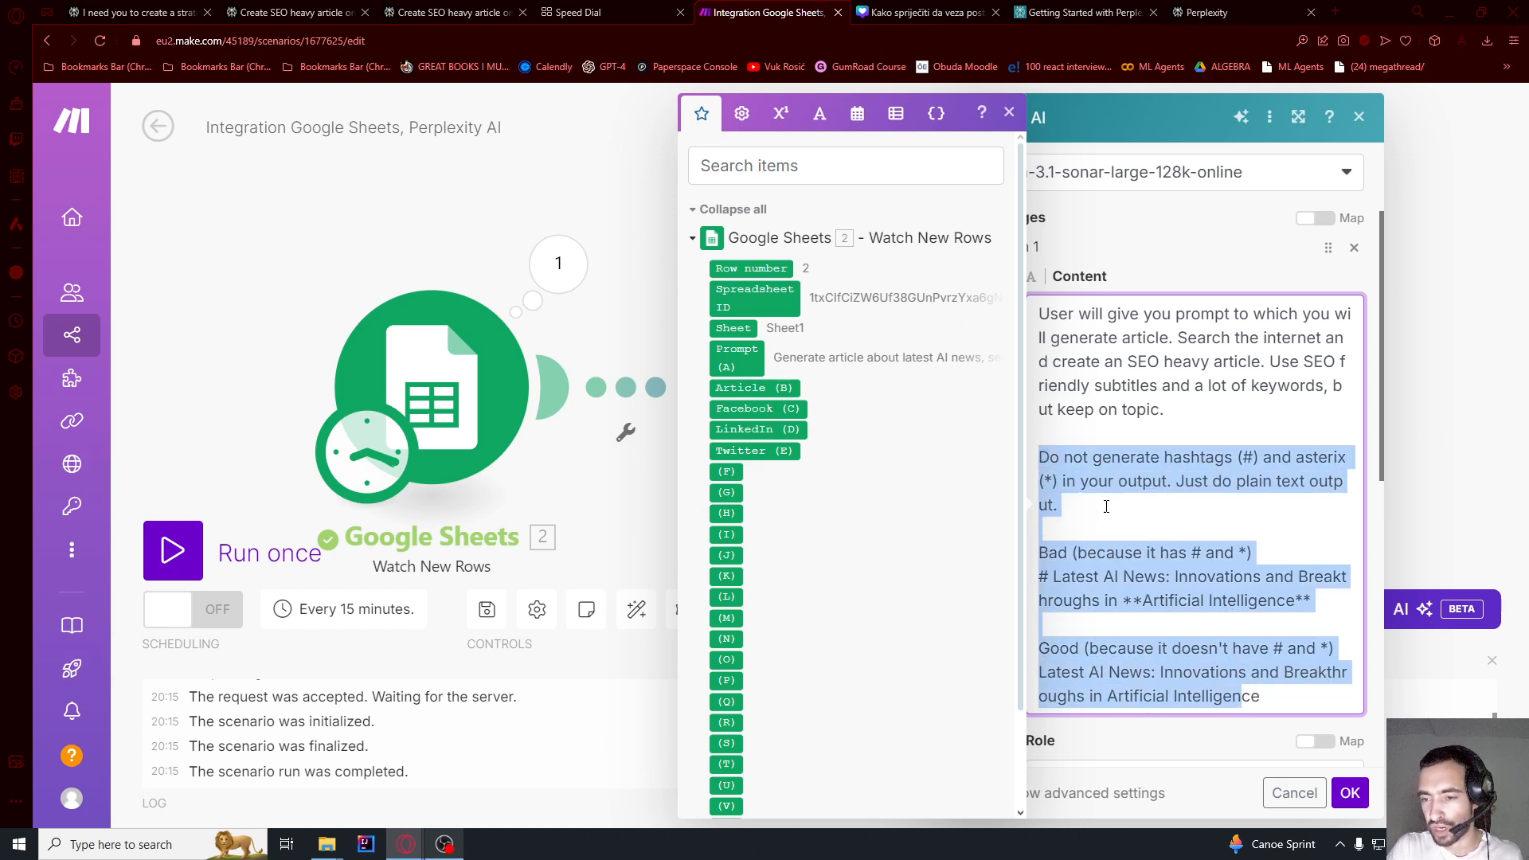
{"action": "left_click", "coordinate": [1094, 459]}
{"action": "left_click_drag", "start_coordinate": [1173, 460], "coordinate": [1259, 460]}
{"action": "left_click", "coordinate": [1304, 459]}
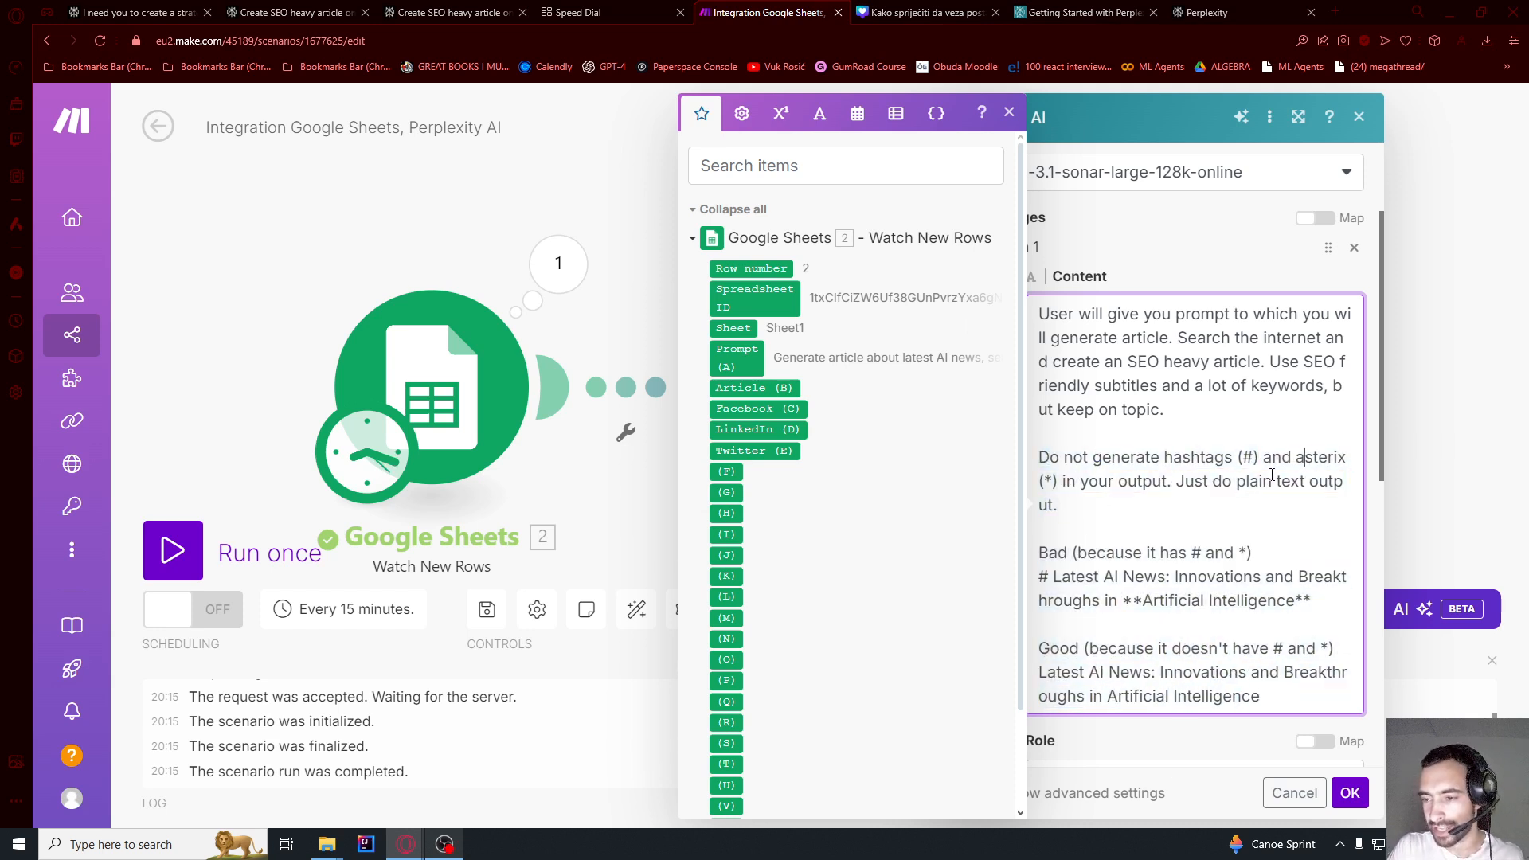
{"action": "left_click_drag", "start_coordinate": [1080, 486], "coordinate": [1321, 482]}
{"action": "left_click", "coordinate": [1232, 482]}
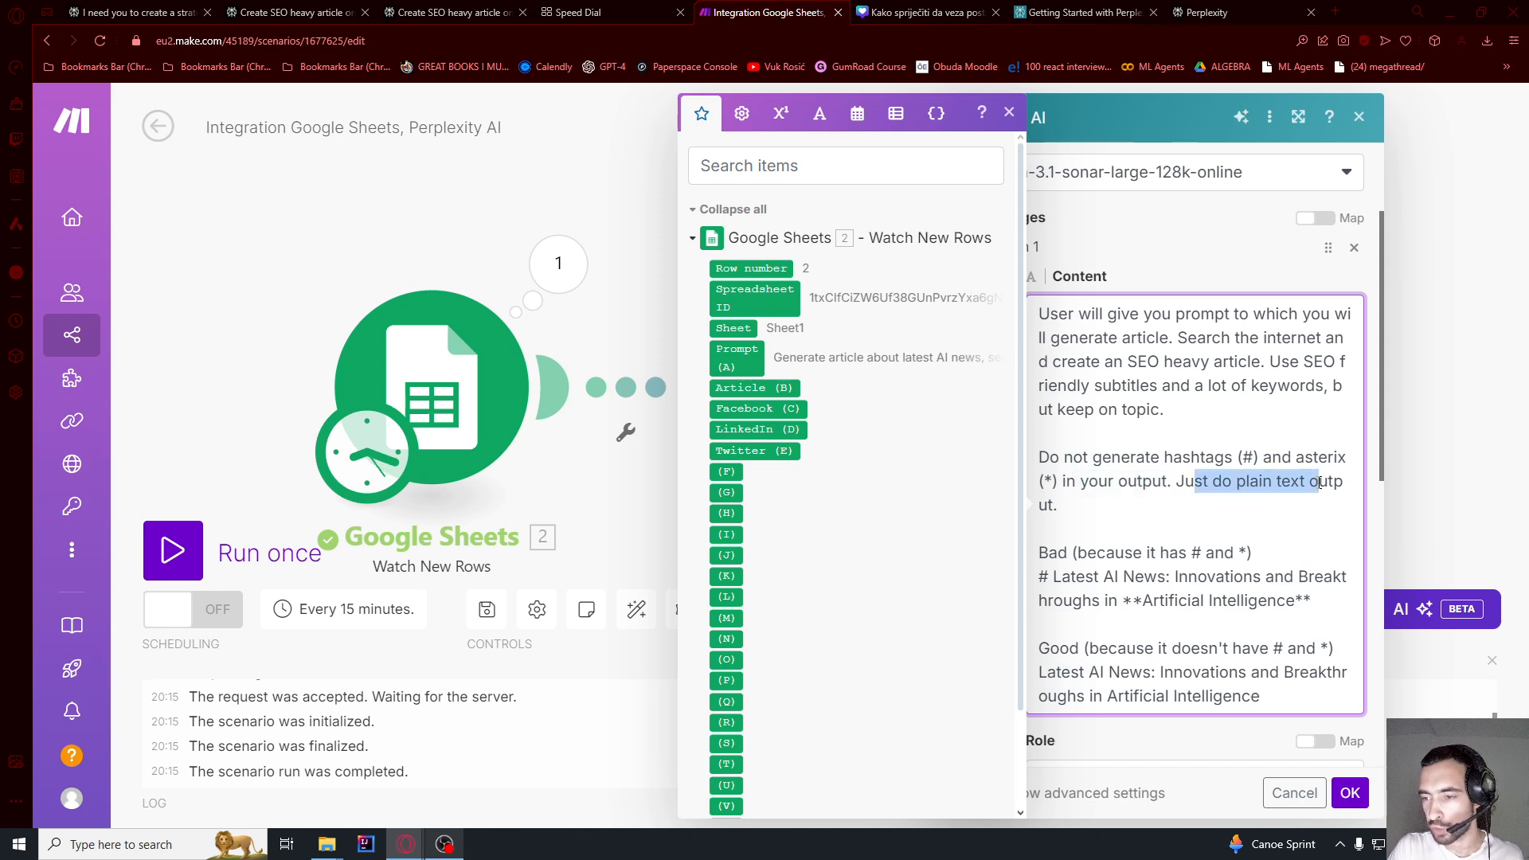
{"action": "left_click", "coordinate": [1066, 553]}
{"action": "left_click_drag", "start_coordinate": [1107, 558], "coordinate": [1148, 555]}
{"action": "left_click", "coordinate": [1225, 553]}
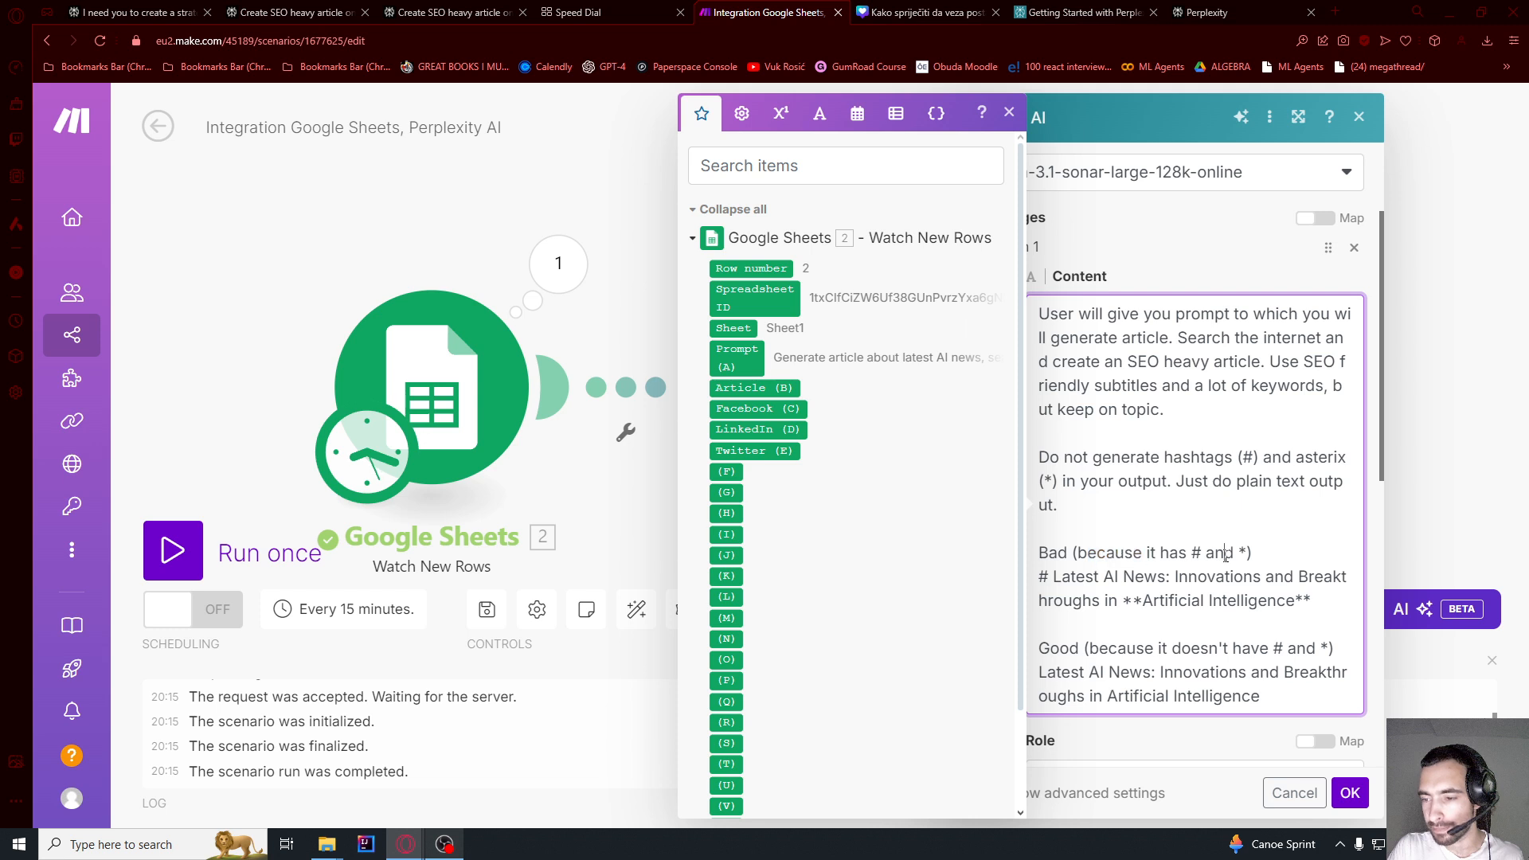
{"action": "left_click_drag", "start_coordinate": [1040, 578], "coordinate": [1309, 605]}
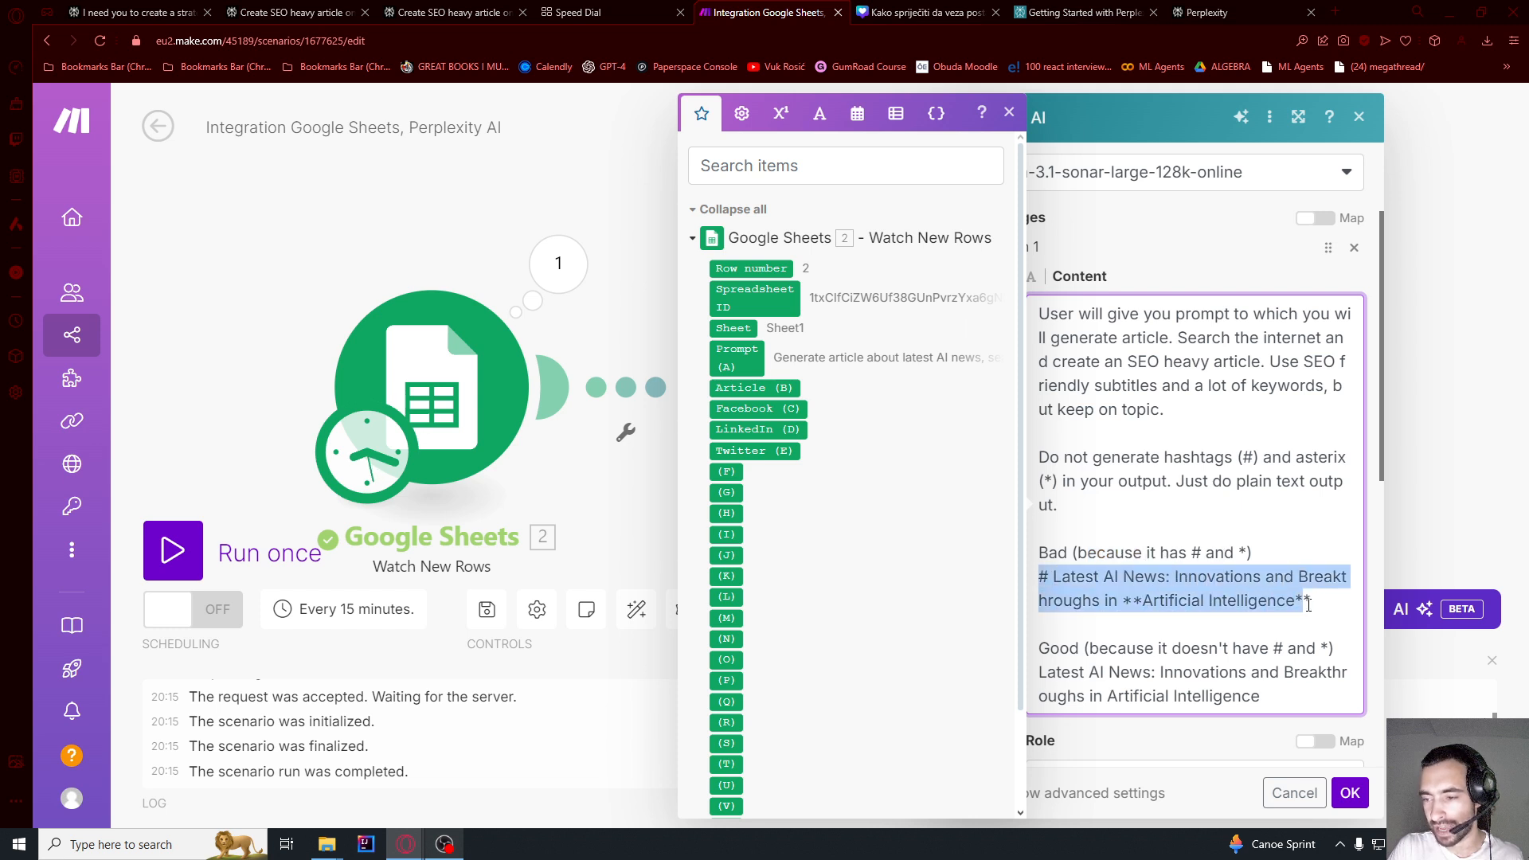
{"action": "scroll", "coordinate": [1213, 589], "scroll_direction": "down", "scroll_amount": 2}
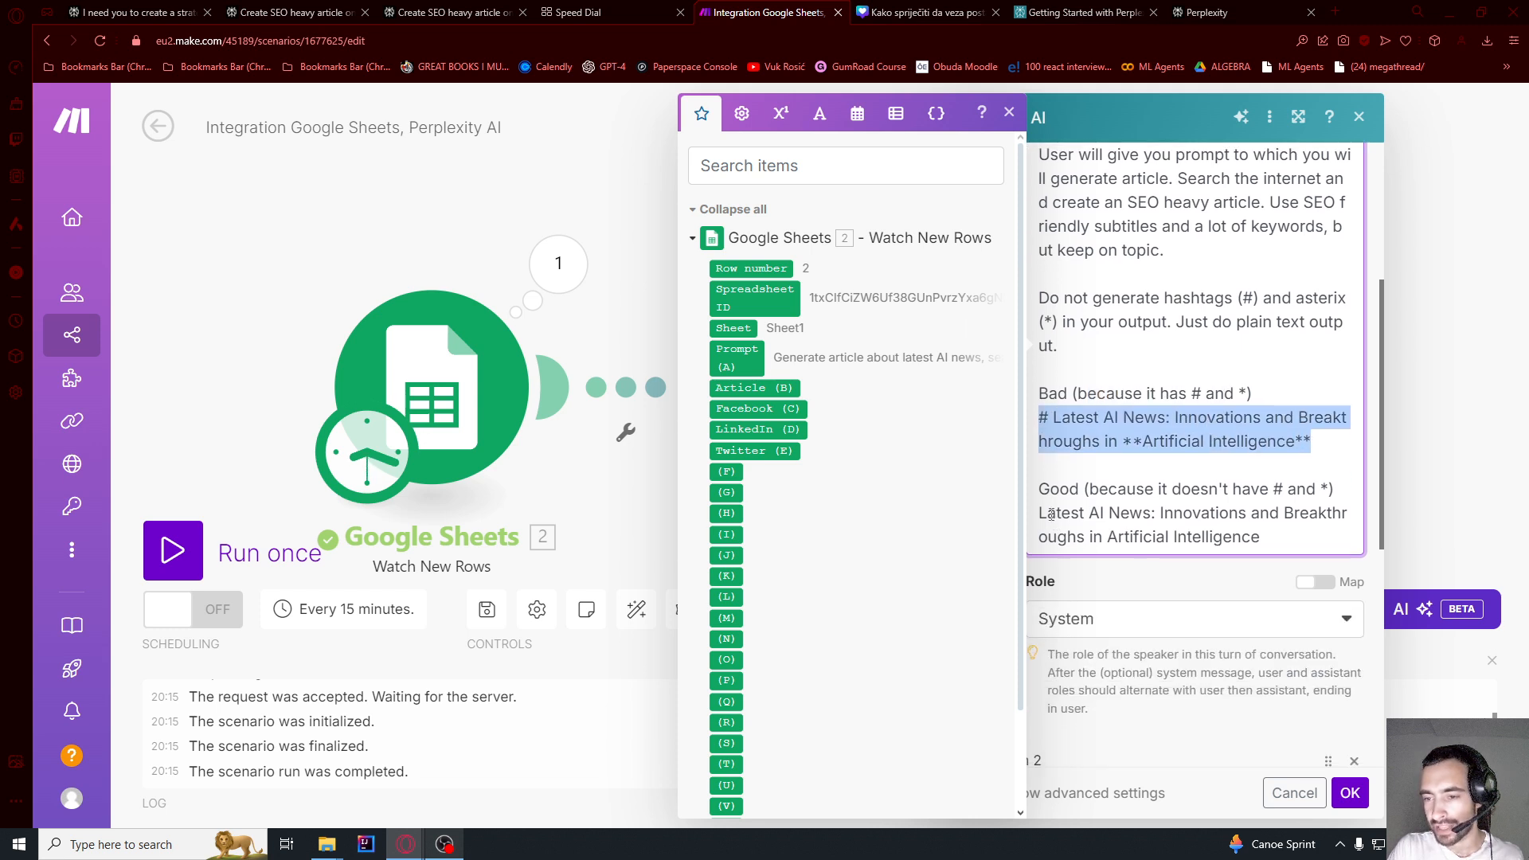
{"action": "left_click_drag", "start_coordinate": [1051, 514], "coordinate": [1265, 537]}
{"action": "left_click", "coordinate": [1229, 489]}
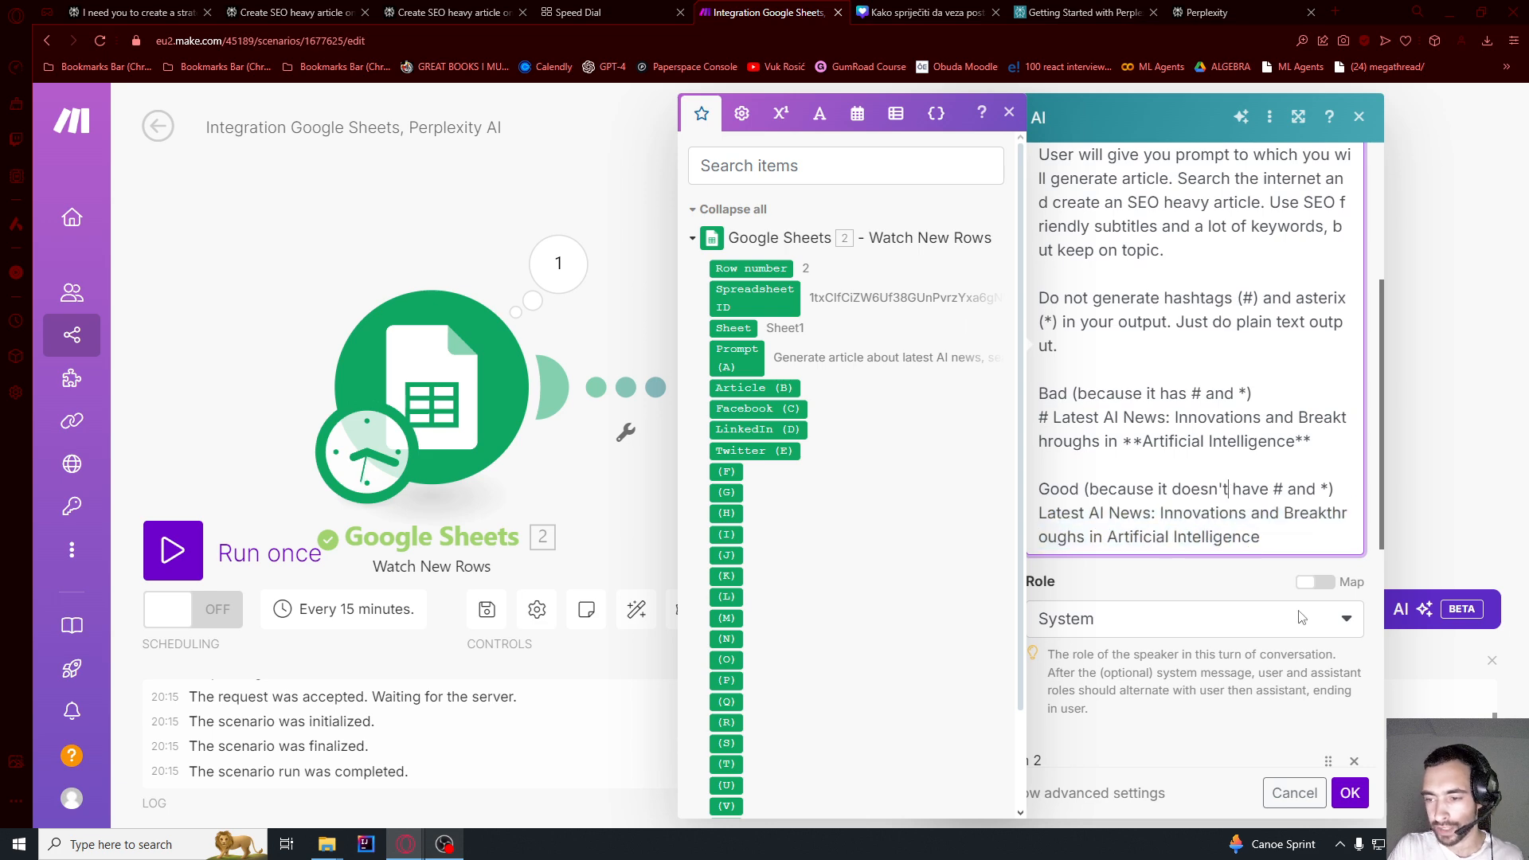
{"action": "left_click", "coordinate": [1350, 792]}
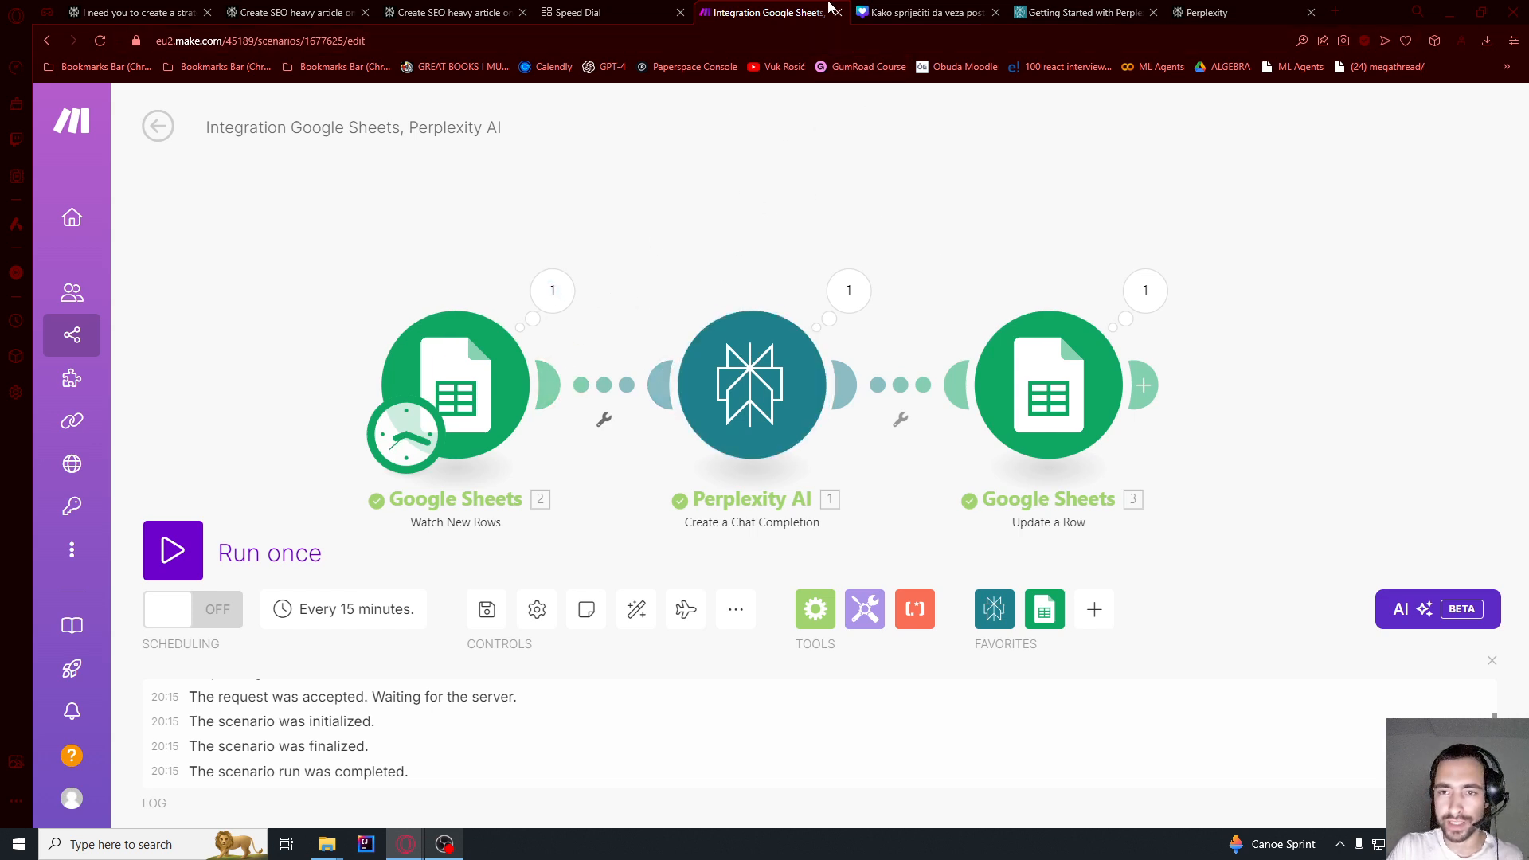
- Clear the generated article from cell B2 of the Perplexity AI Content Generation sheet and return to the Make scenario
{"action": "key", "text": "alt+Tab"}
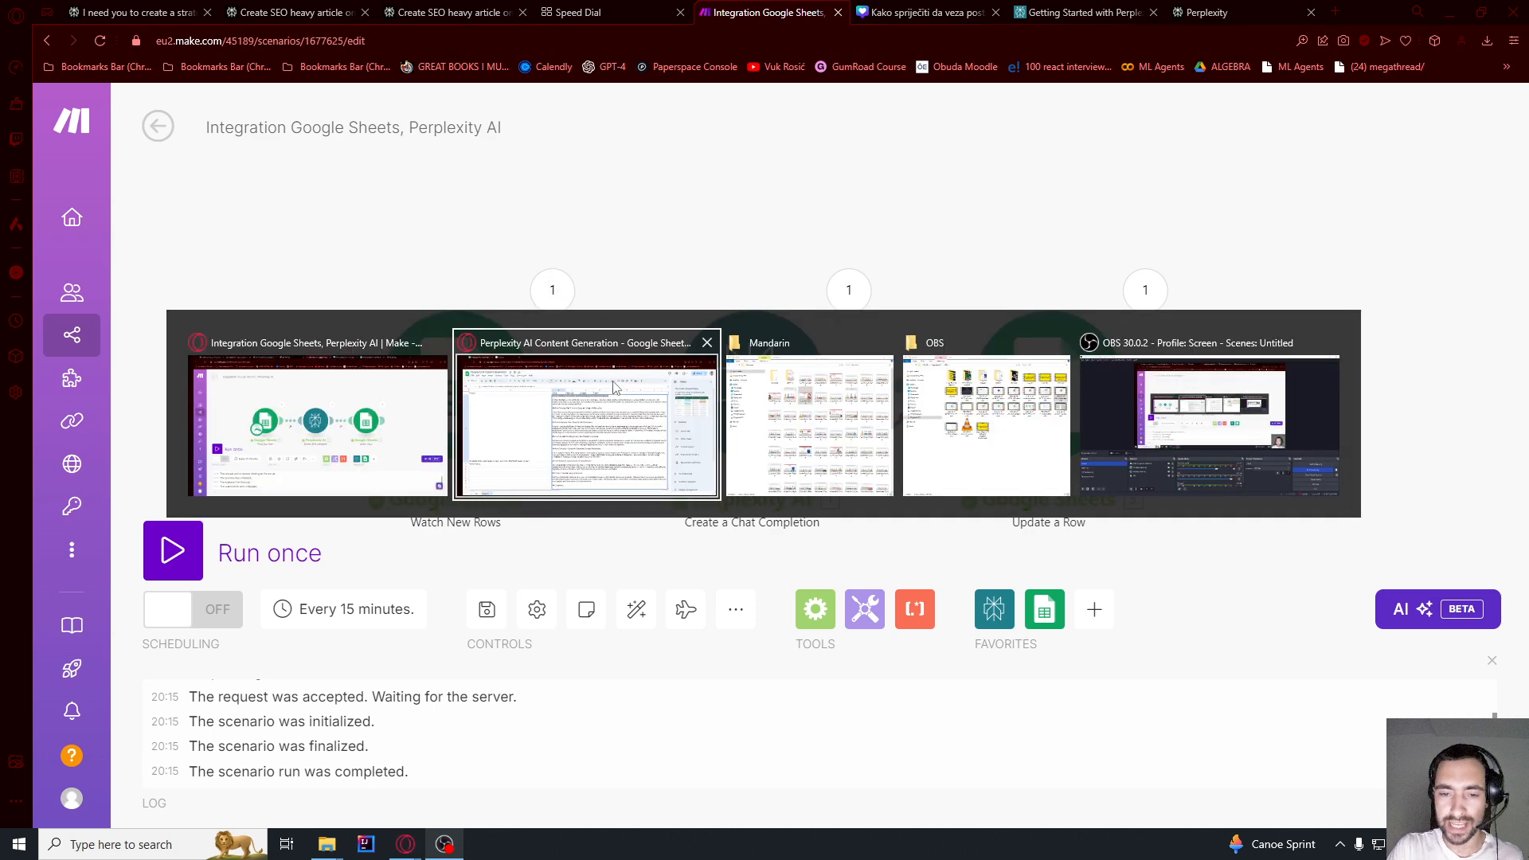
{"action": "left_click", "coordinate": [715, 339]}
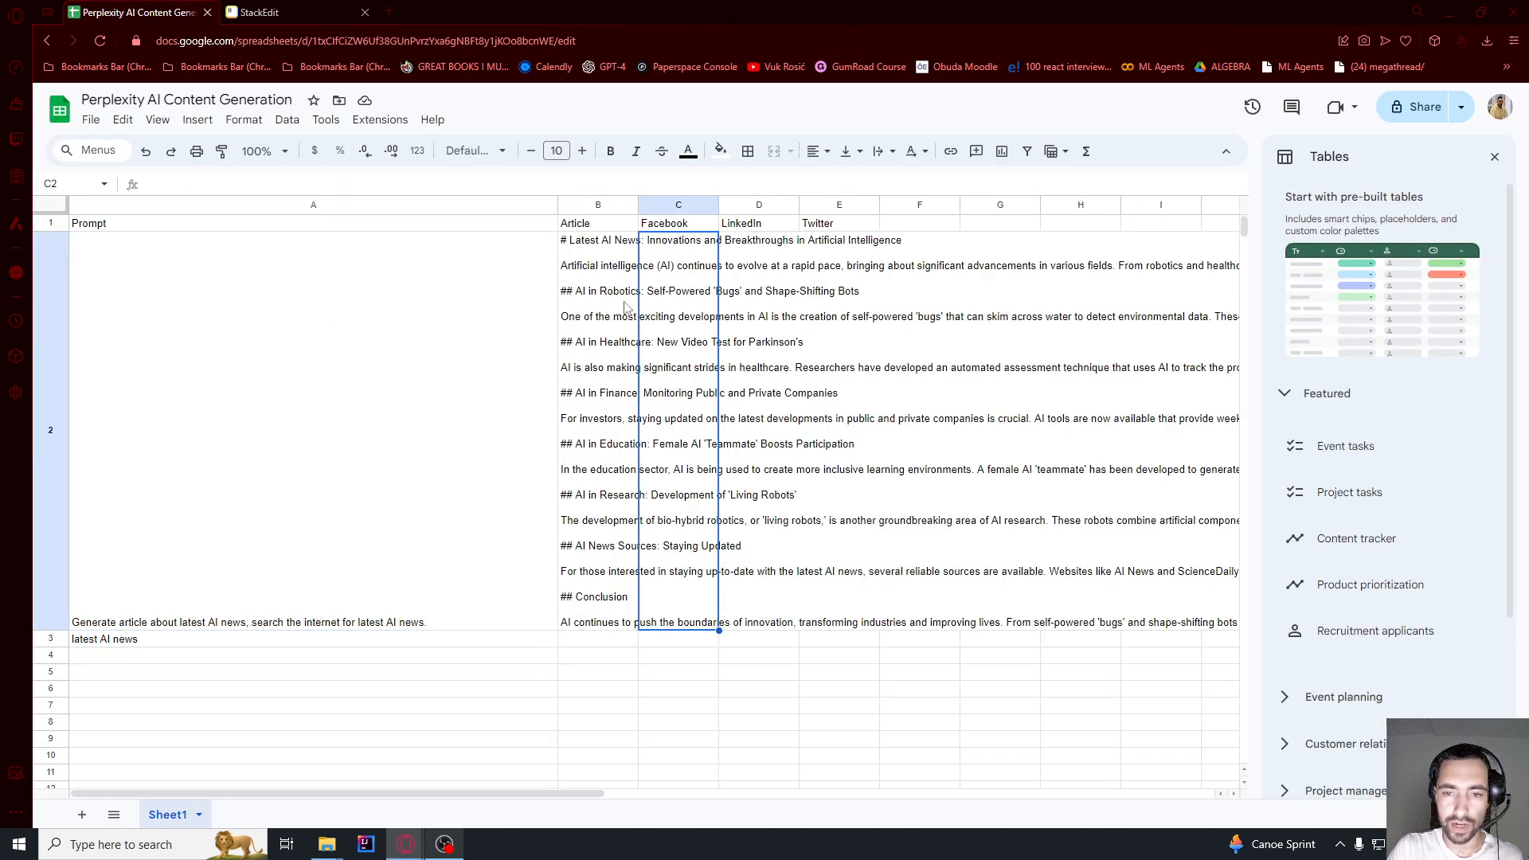
{"action": "double_click", "coordinate": [599, 296]}
{"action": "key", "text": "ctrl+a"}
{"action": "key", "text": "BackSpace"}
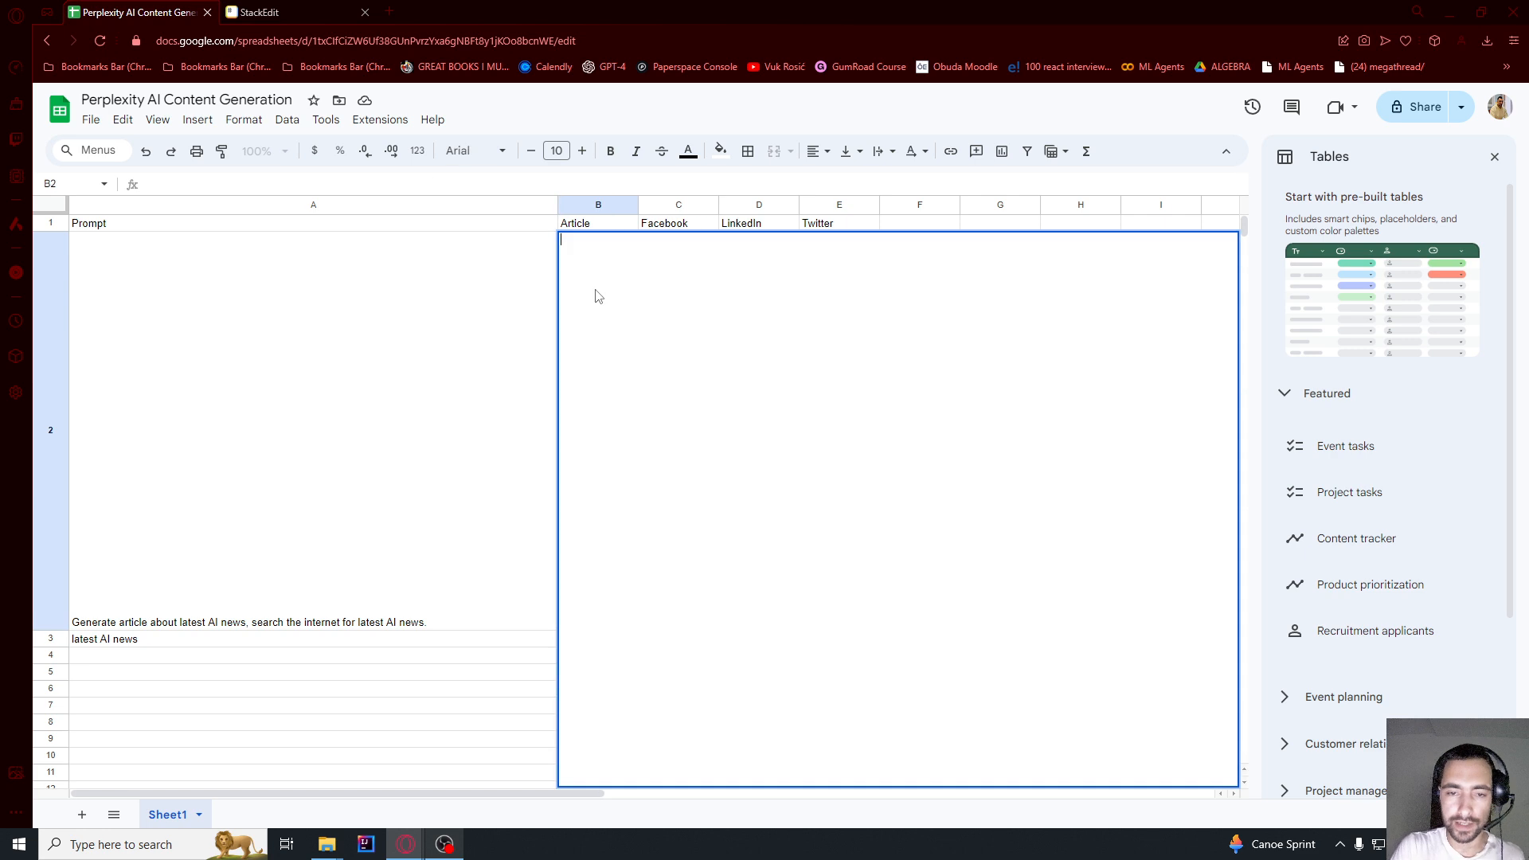
{"action": "left_click", "coordinate": [533, 321]}
{"action": "key", "text": "alt+Tab"}
{"action": "right_click", "coordinate": [484, 385]}
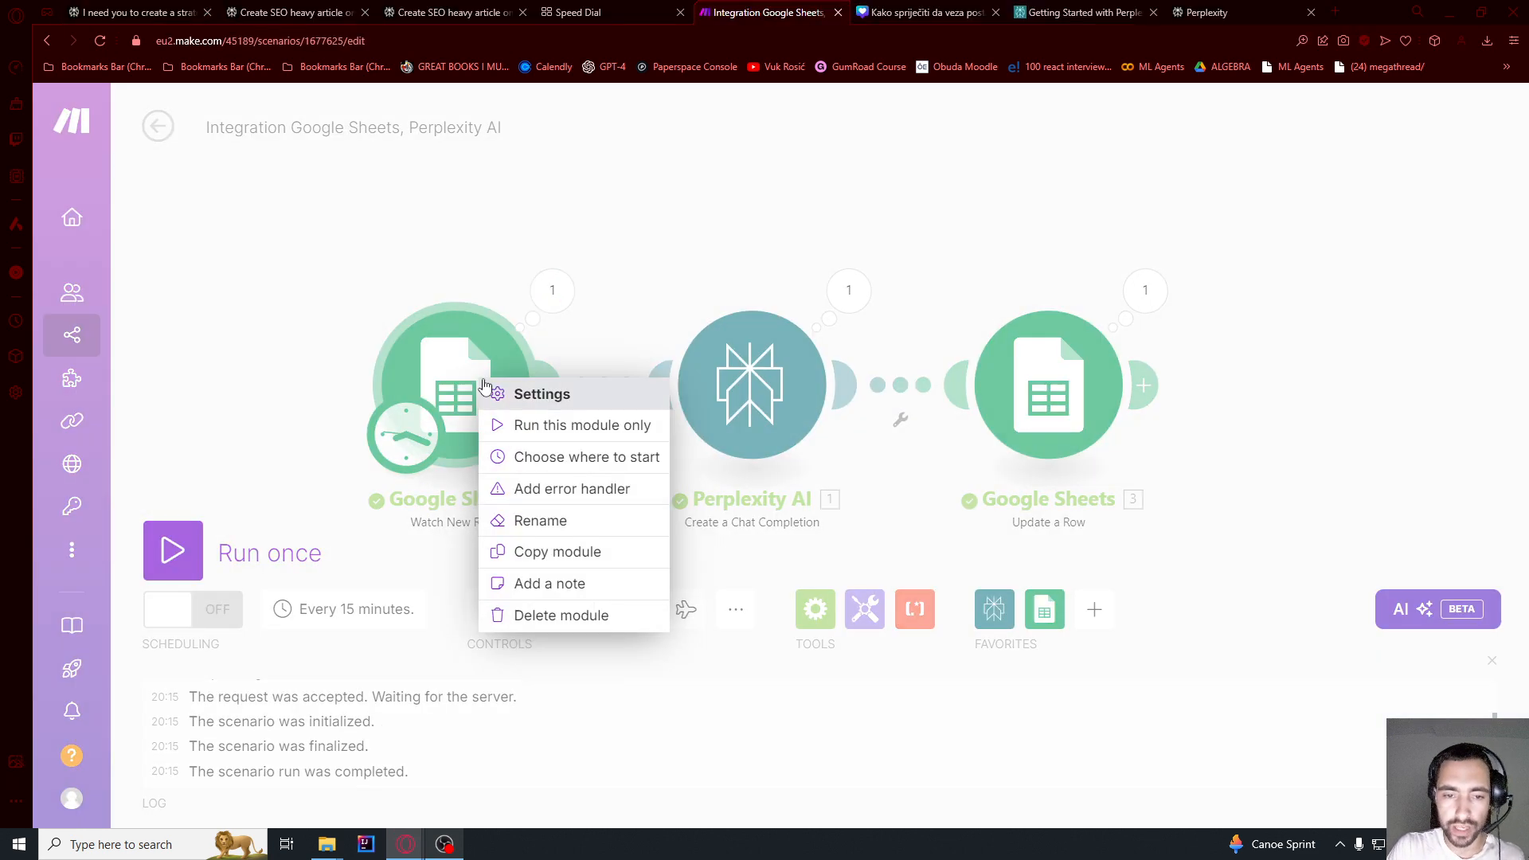
{"action": "left_click", "coordinate": [547, 457]}
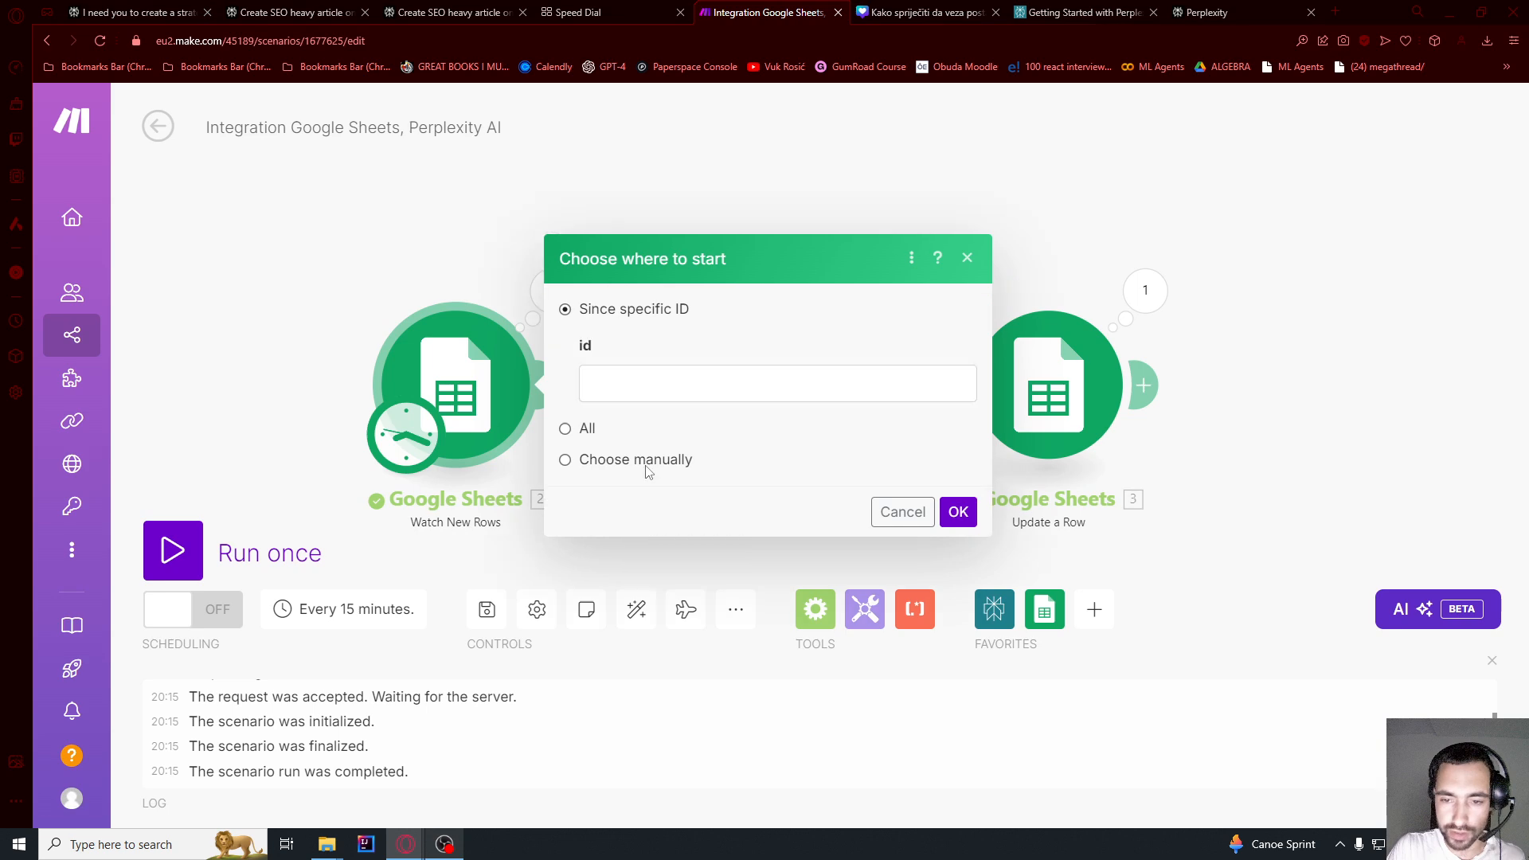
{"action": "left_click", "coordinate": [586, 430]}
{"action": "left_click", "coordinate": [619, 371]}
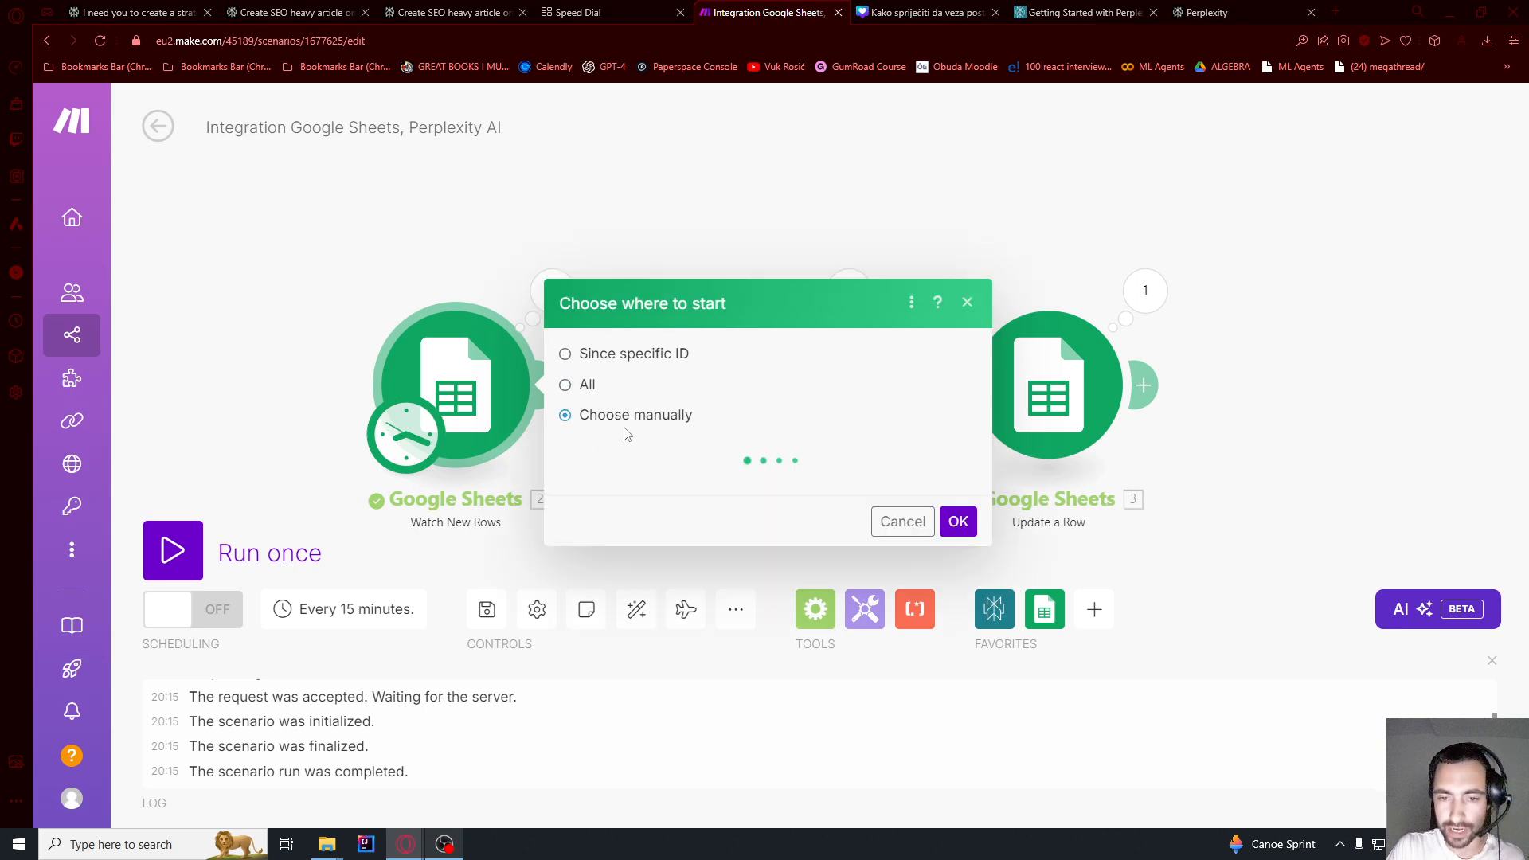
{"action": "left_click", "coordinate": [902, 485]}
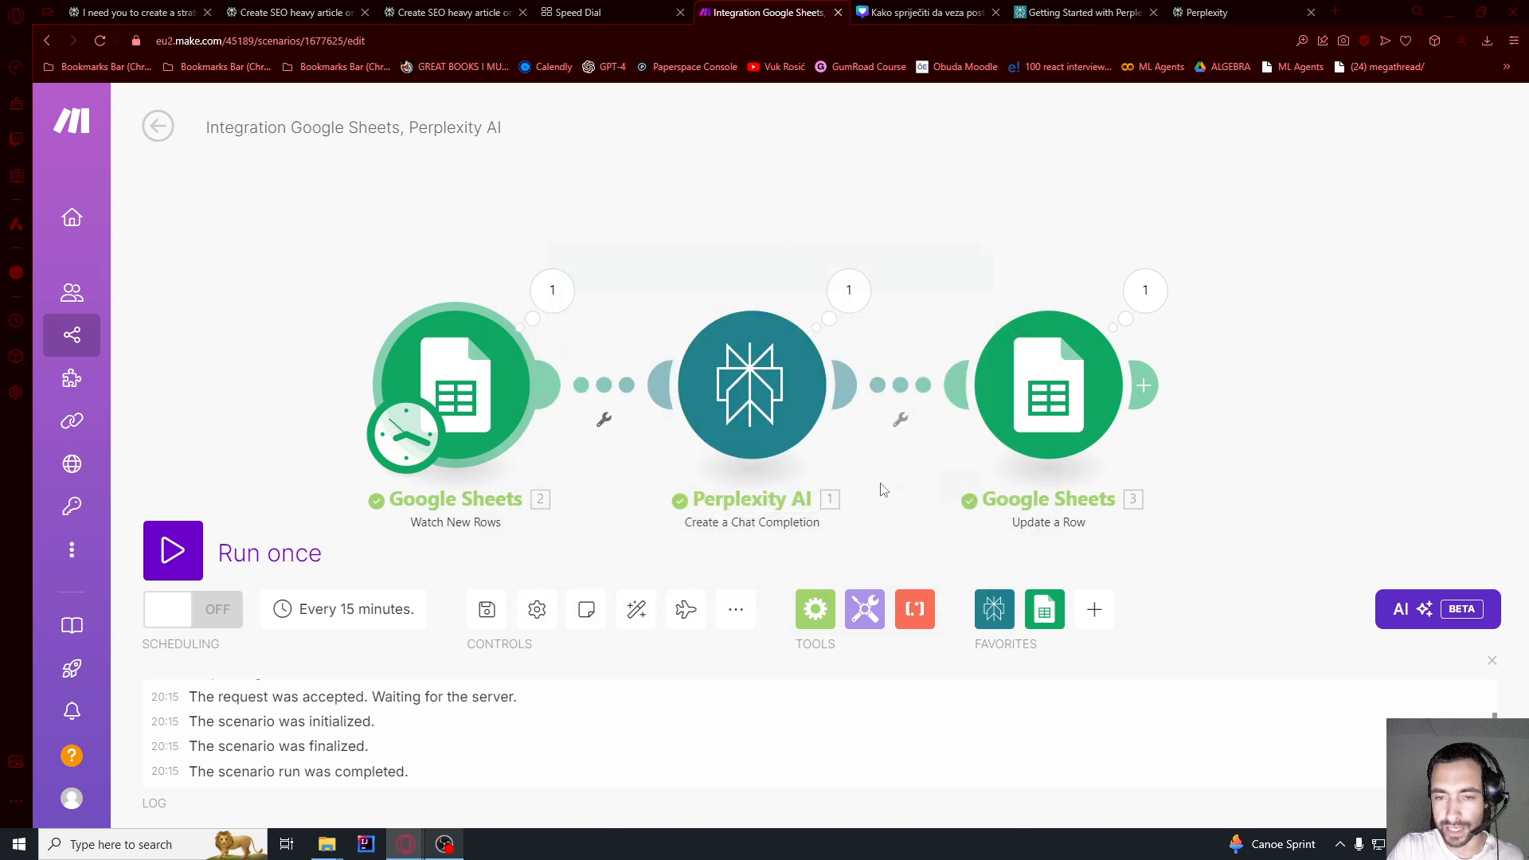
- Run the Google Sheets and Perplexity AI scenario once
{"action": "left_click", "coordinate": [184, 553]}
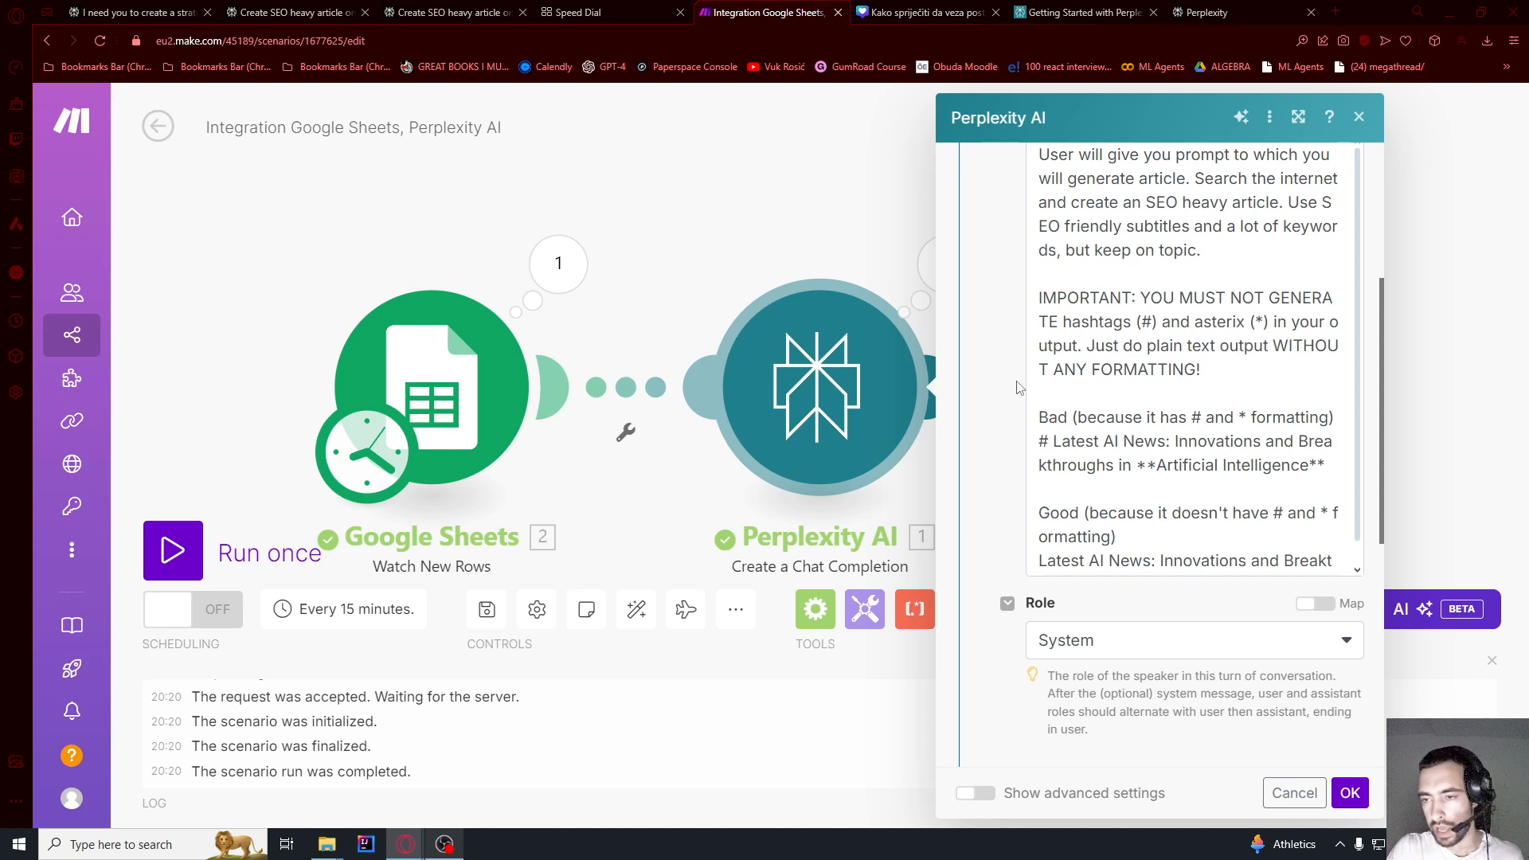
- Review the IMPORTANT no-formatting instruction and its examples in the Perplexity AI system message, and save the module settings
{"action": "left_click_drag", "start_coordinate": [1049, 302], "coordinate": [1304, 563]}
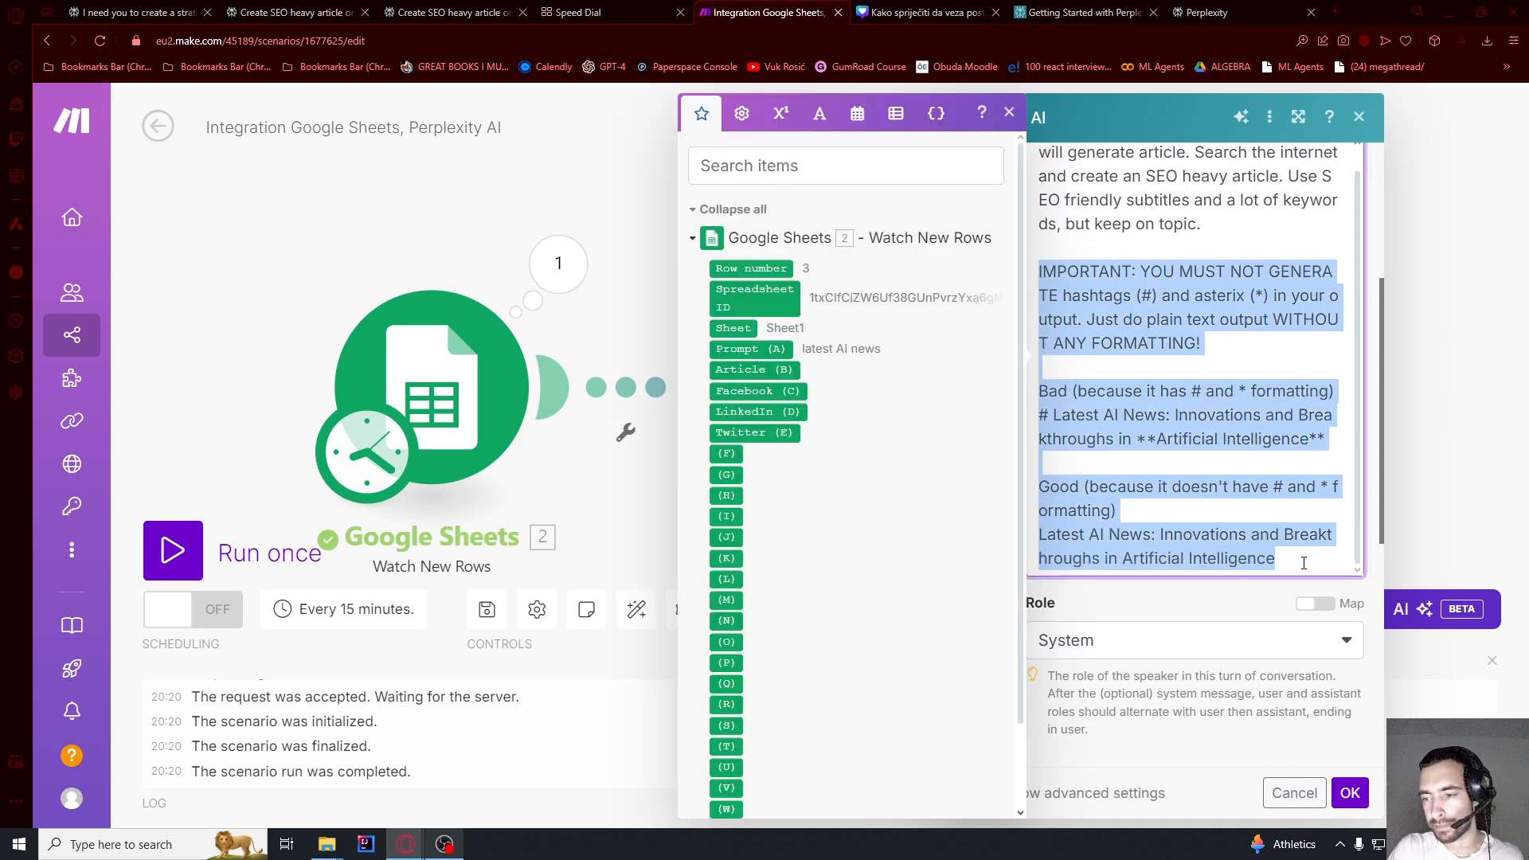
{"action": "left_click_drag", "start_coordinate": [1205, 270], "coordinate": [1311, 271]}
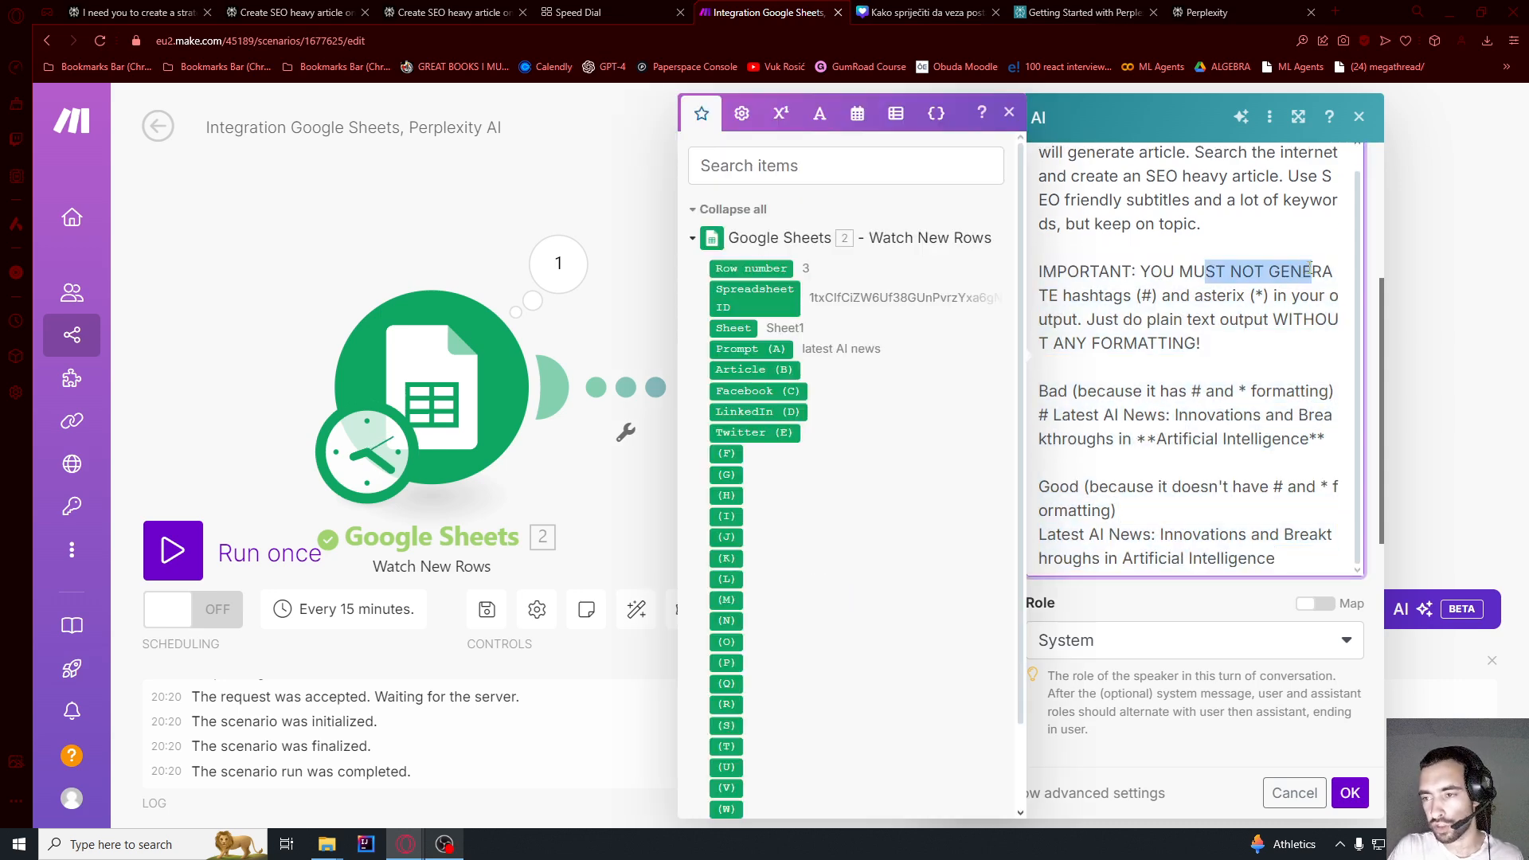
{"action": "left_click_drag", "start_coordinate": [1071, 296], "coordinate": [1179, 535]}
{"action": "left_click", "coordinate": [1307, 296]}
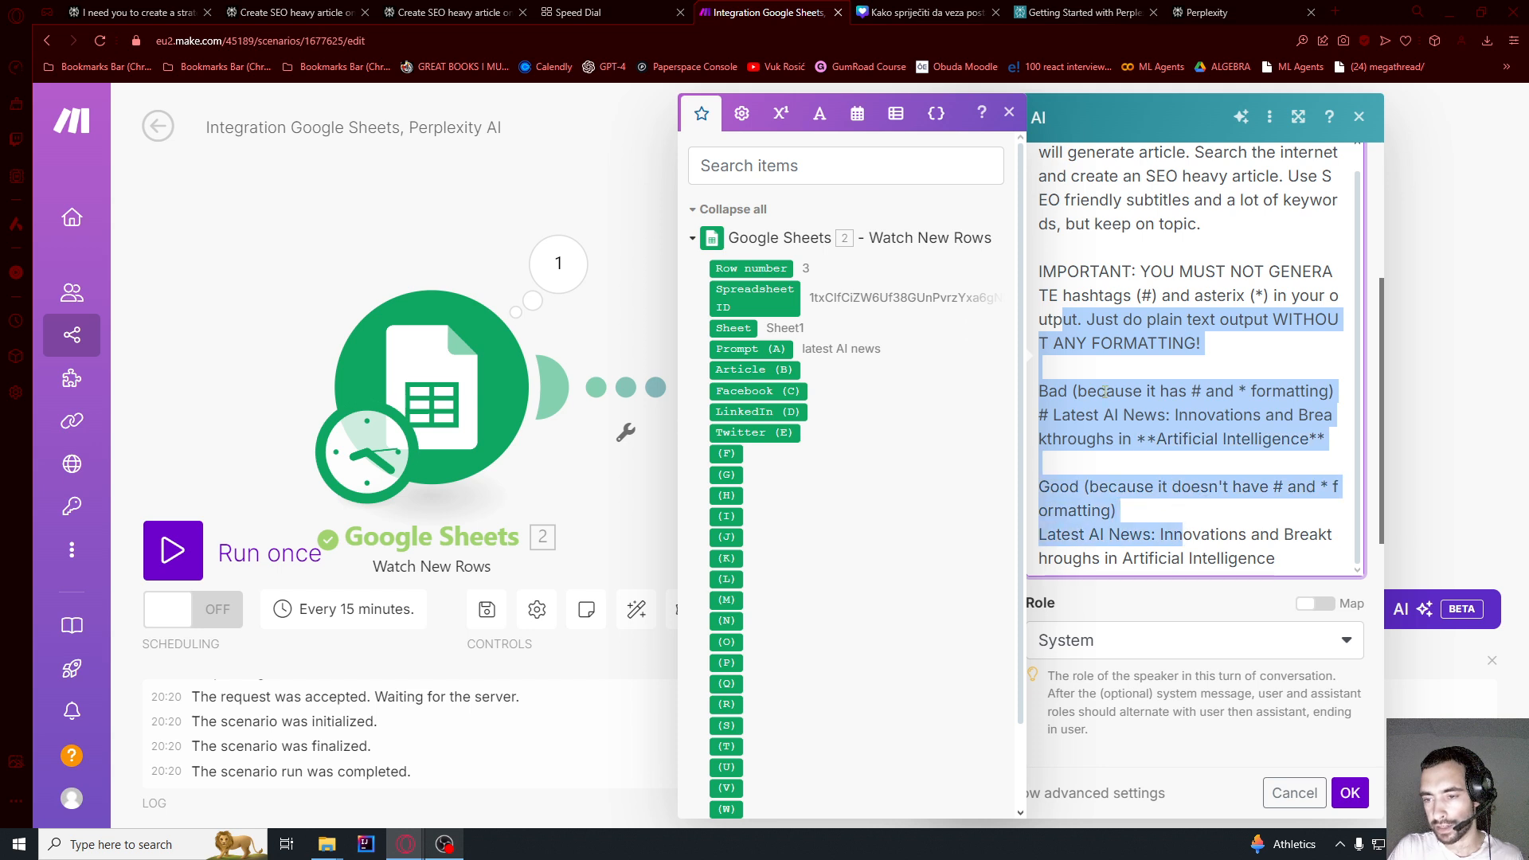
{"action": "left_click_drag", "start_coordinate": [1319, 391], "coordinate": [1108, 391]}
{"action": "left_click", "coordinate": [1122, 427]}
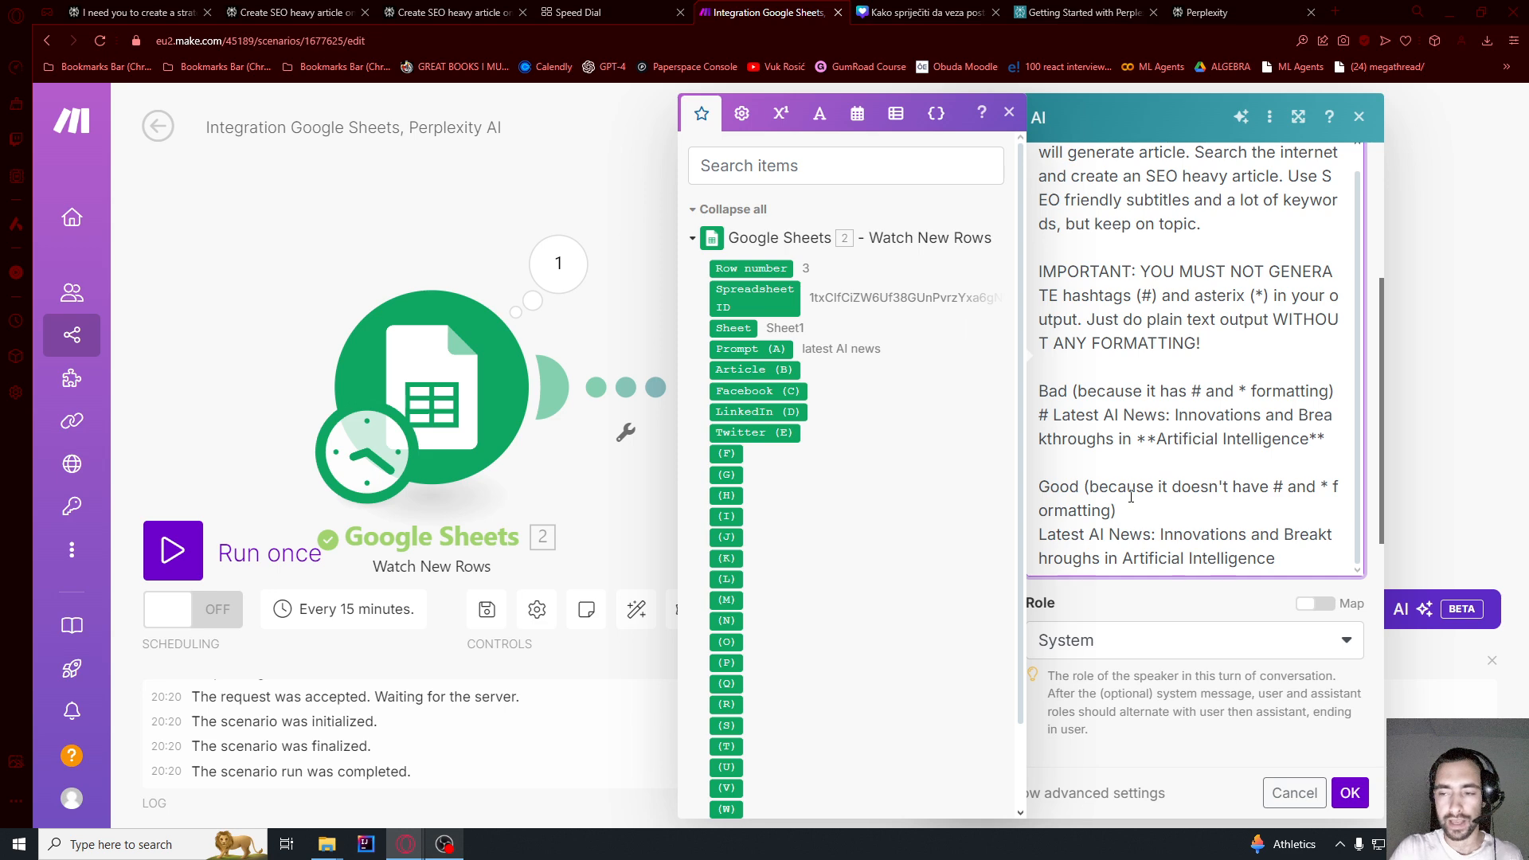
{"action": "left_click", "coordinate": [1356, 797]}
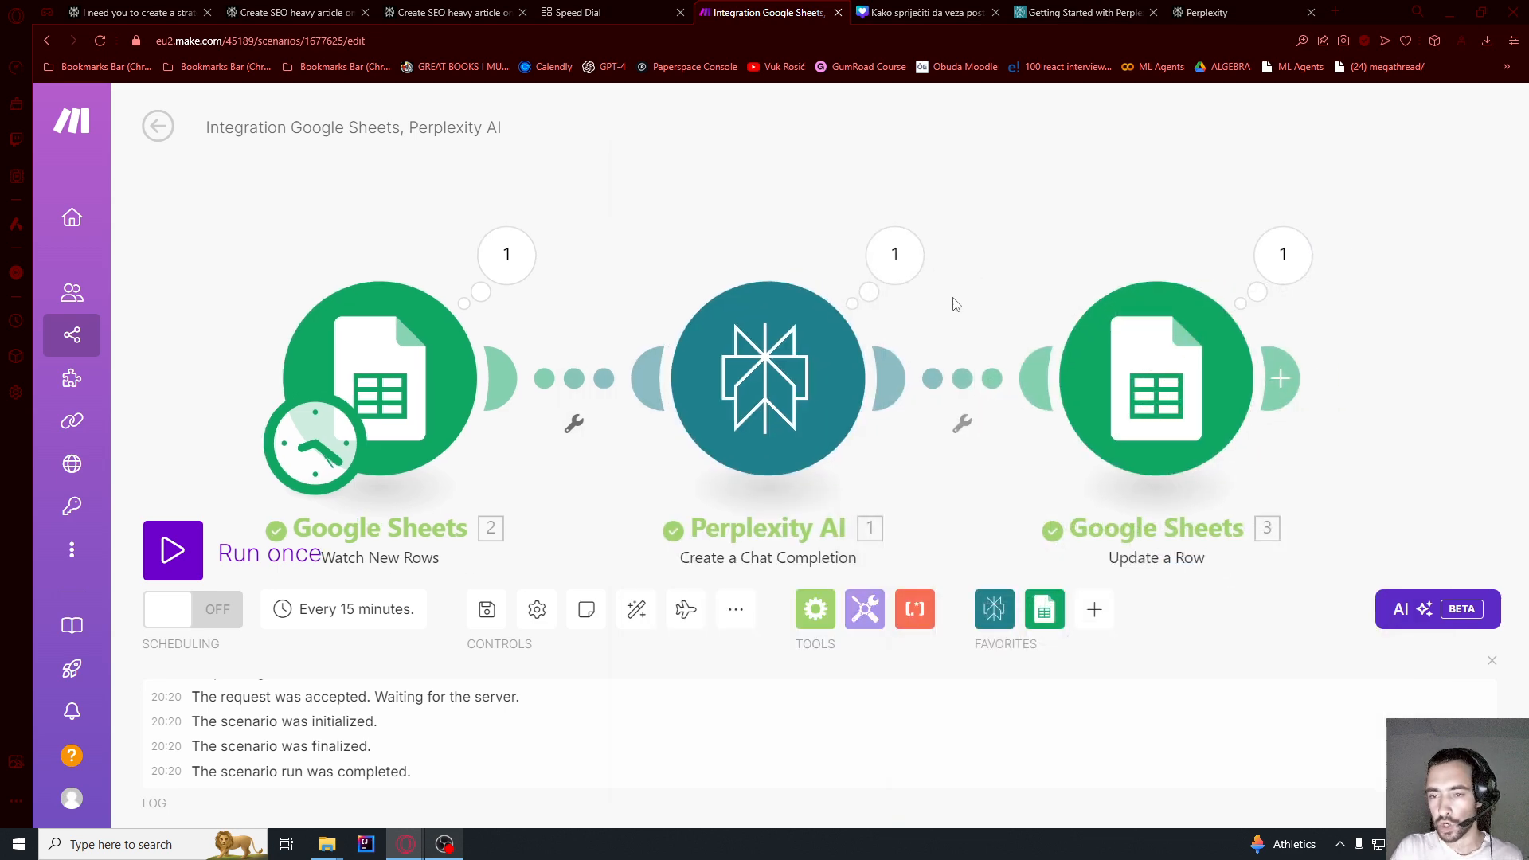
- Try to add a module between the Perplexity AI and Google Sheets Update a Row modules
{"action": "left_click", "coordinate": [957, 426]}
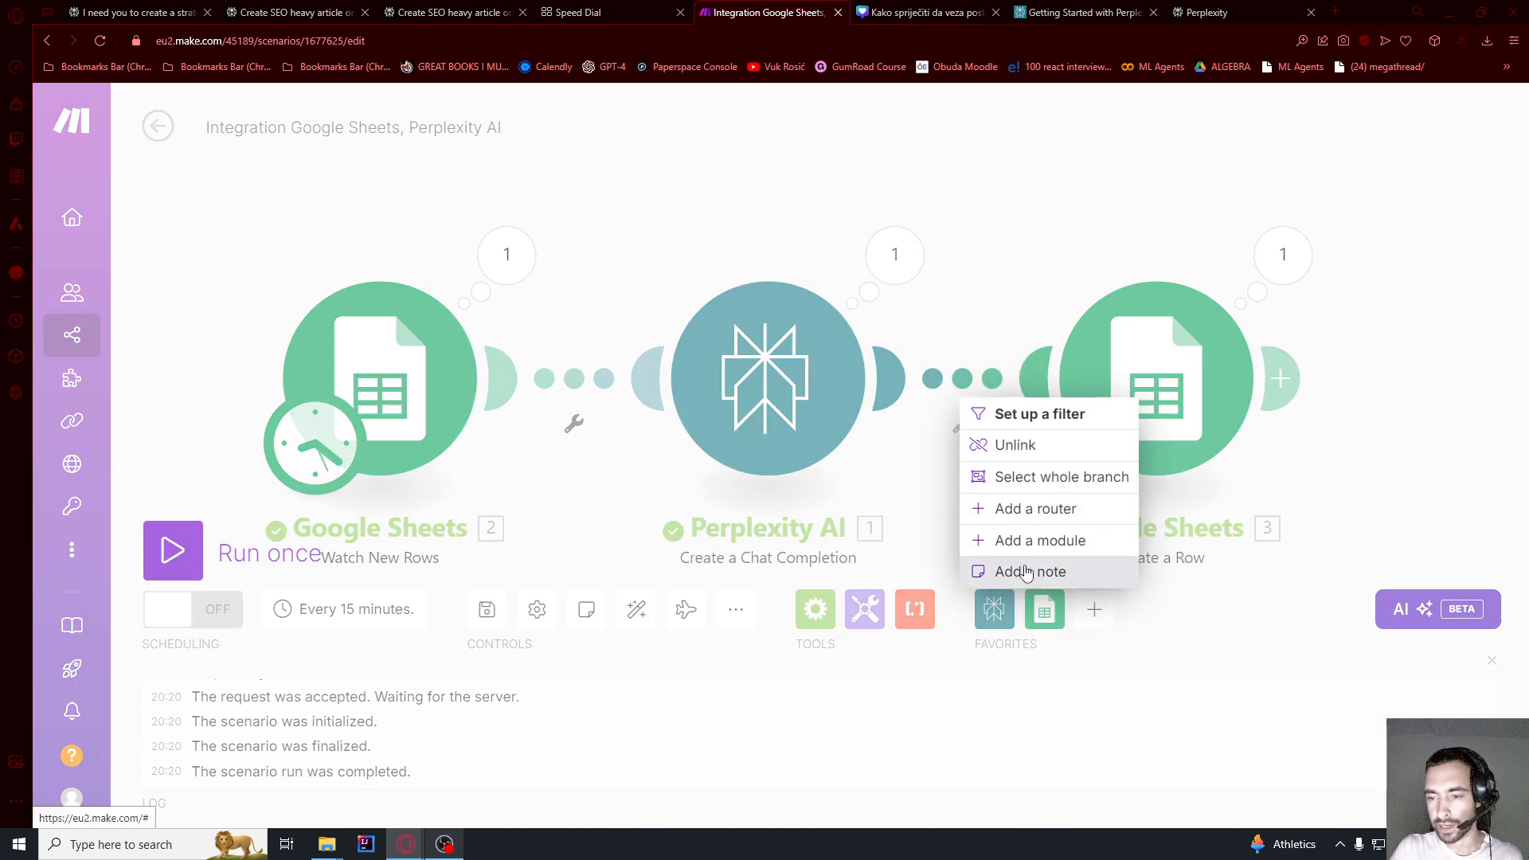
{"action": "left_click", "coordinate": [1033, 542]}
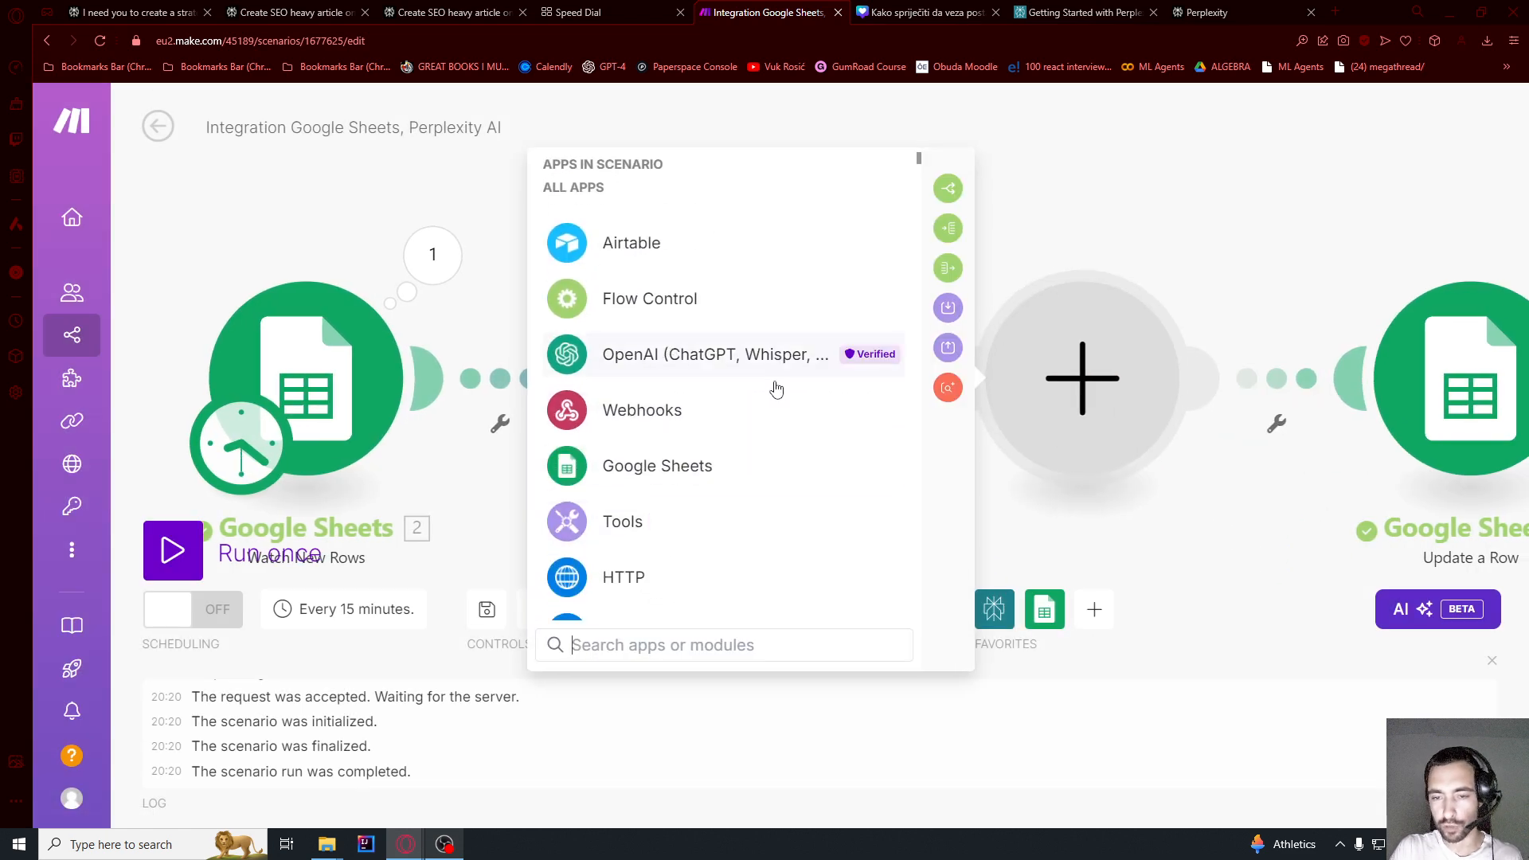
{"action": "left_click", "coordinate": [1090, 235]}
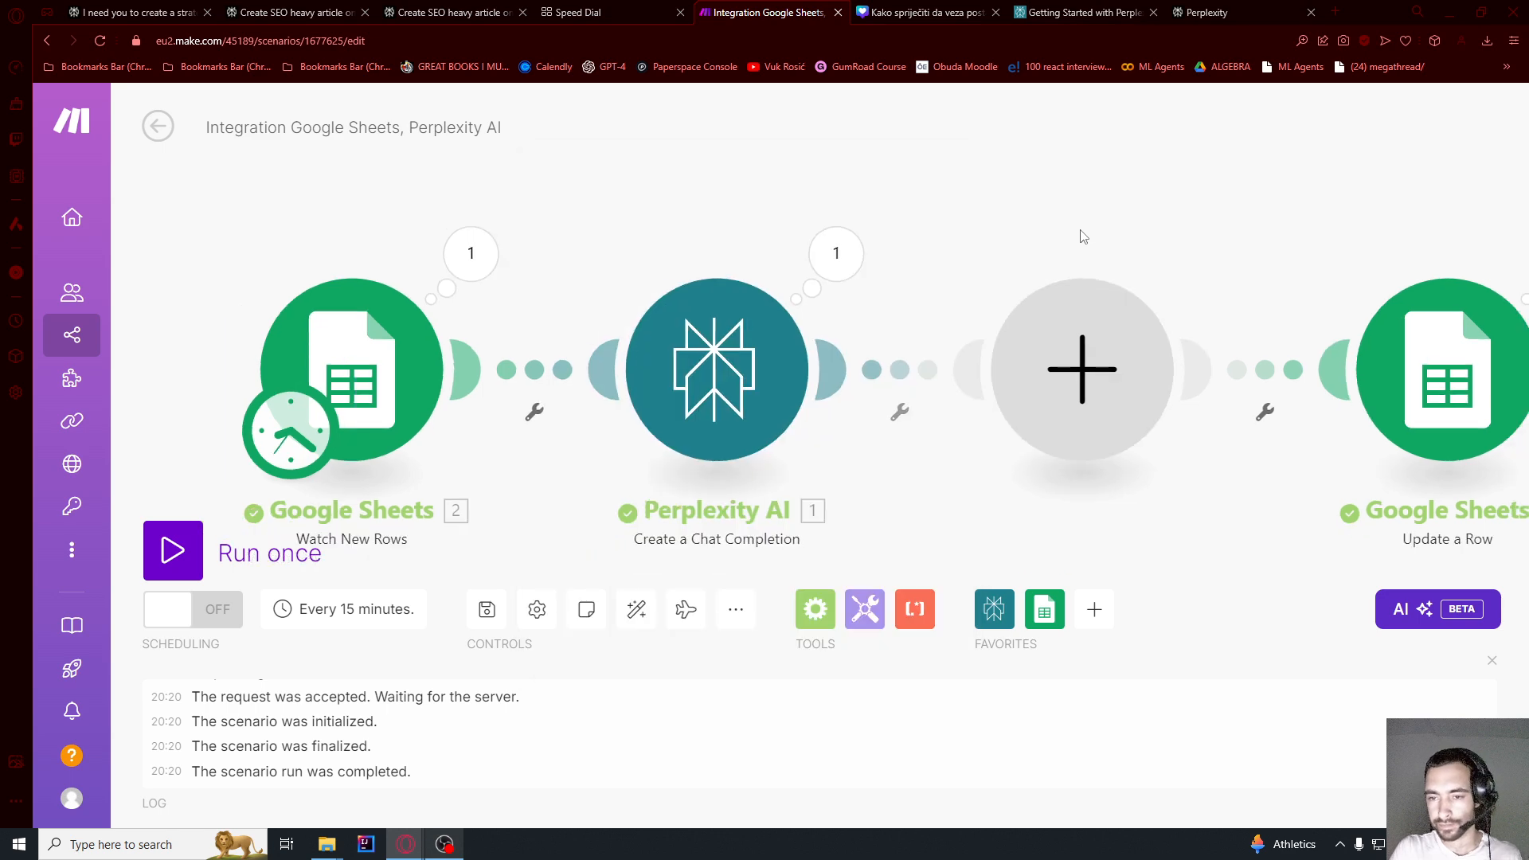
- Inspect the column values mapped in the Update a Row module and the input and output of the last Perplexity AI run
{"action": "left_click_drag", "start_coordinate": [1083, 237], "coordinate": [602, 206]}
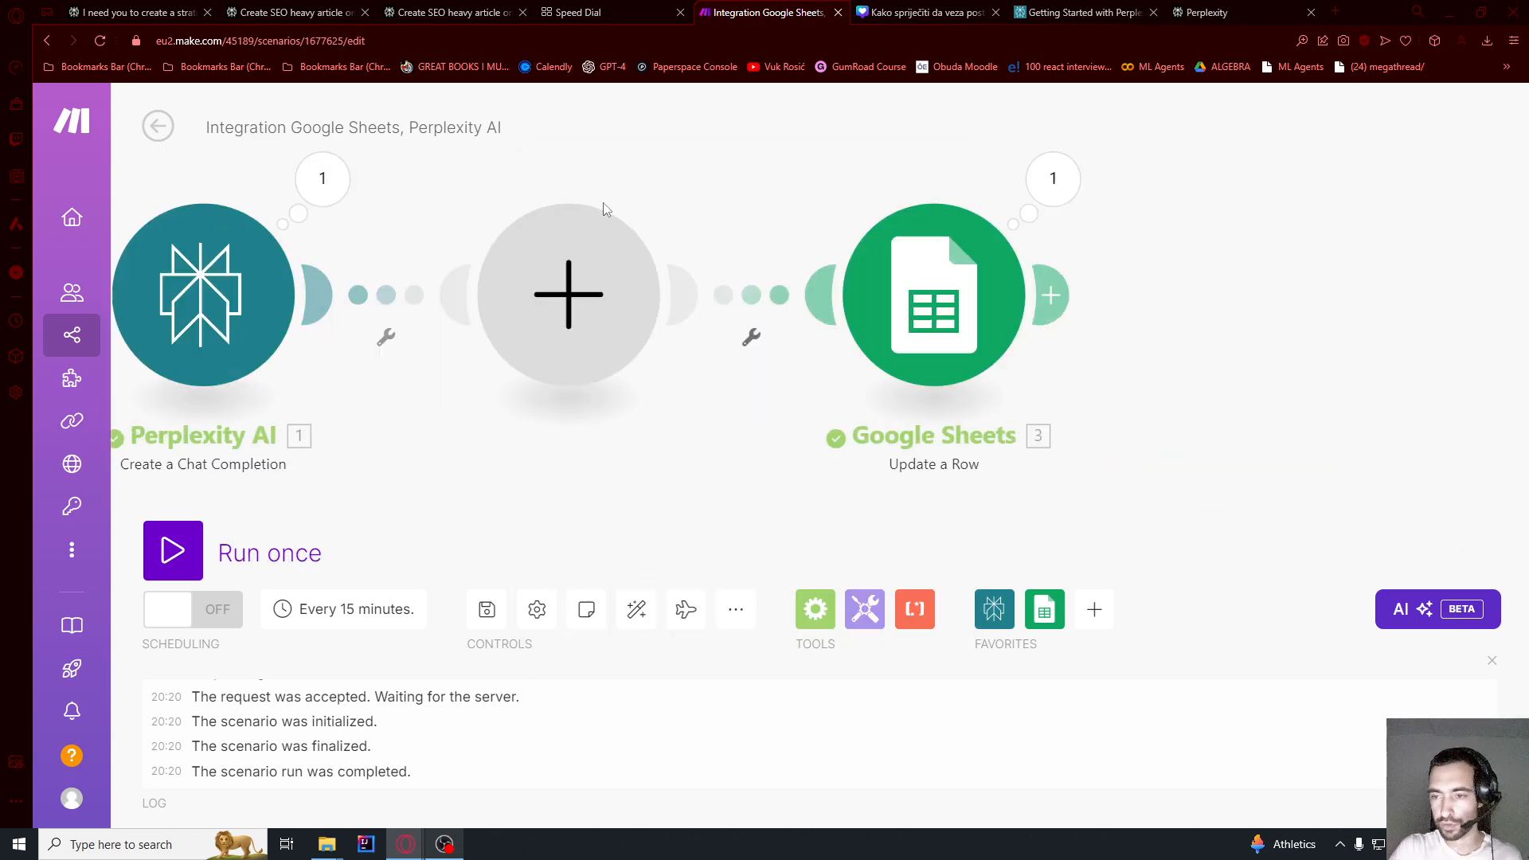
{"action": "left_click", "coordinate": [914, 279]}
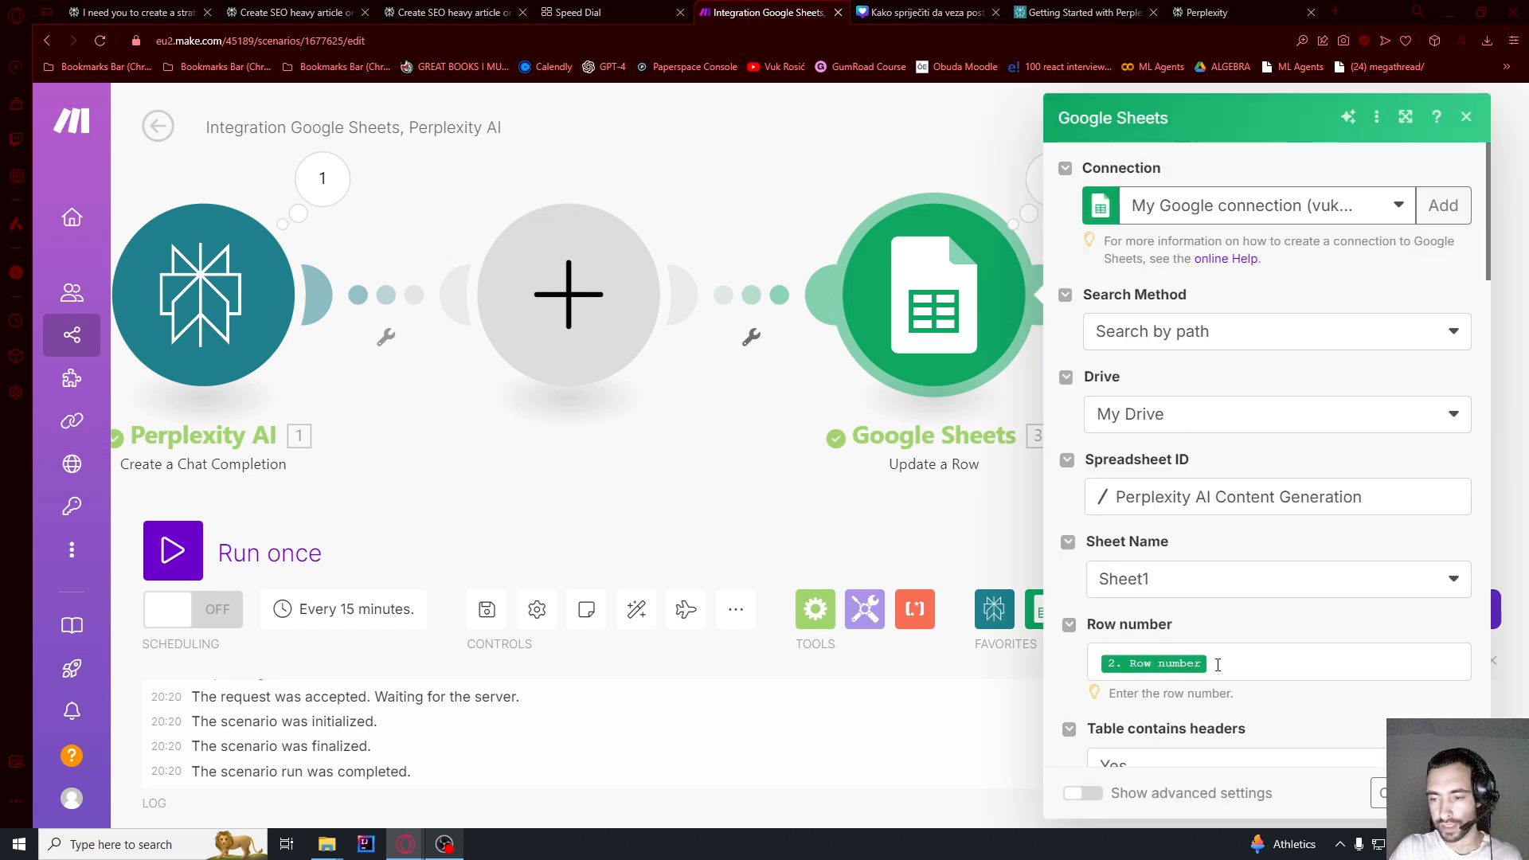
{"action": "scroll", "coordinate": [1211, 662], "scroll_direction": "down", "scroll_amount": 5}
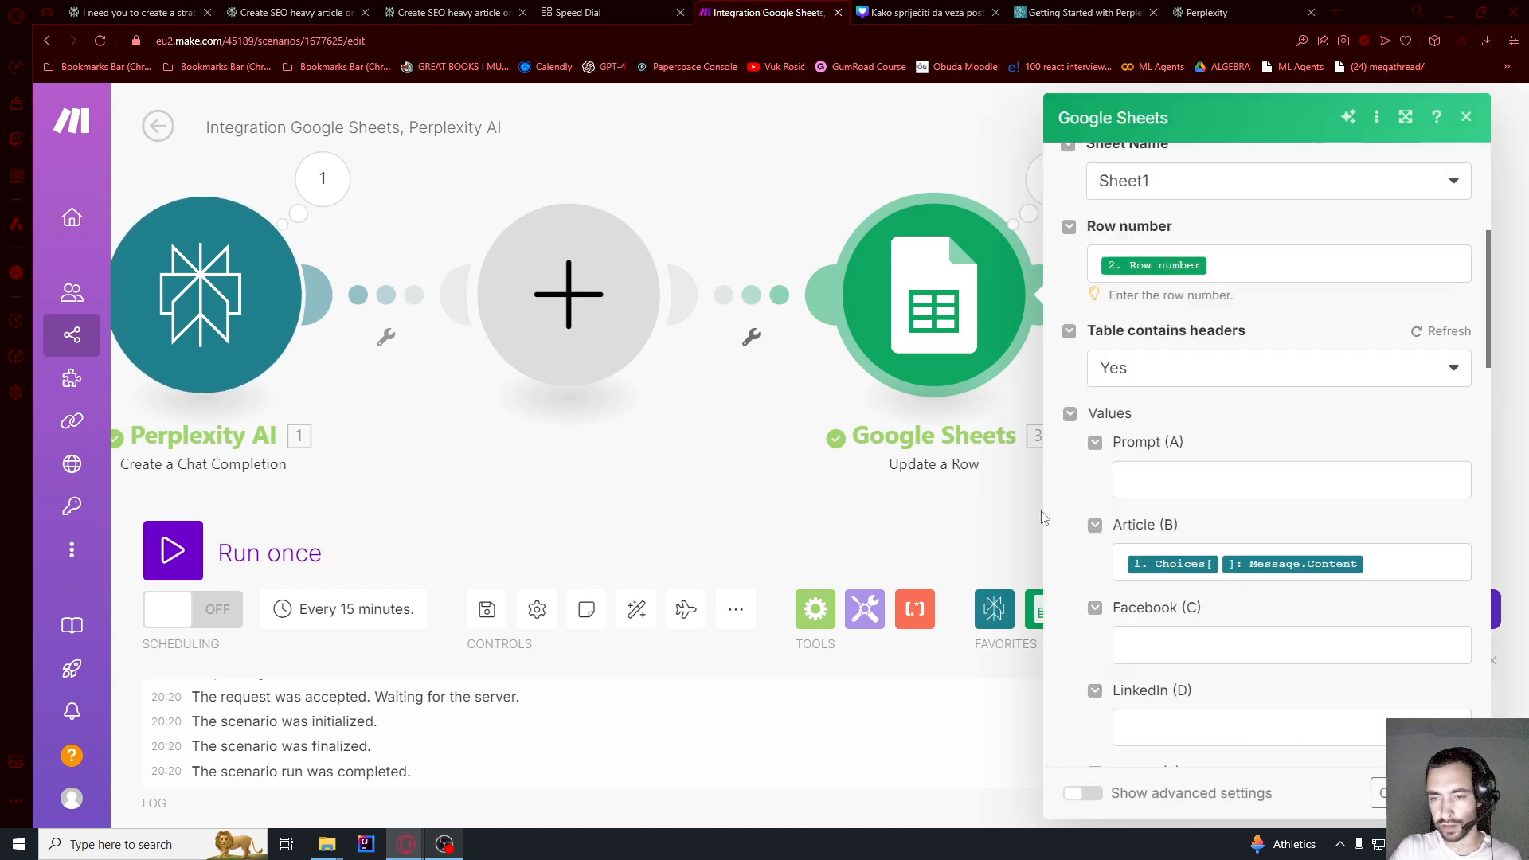
{"action": "left_click", "coordinate": [874, 488]}
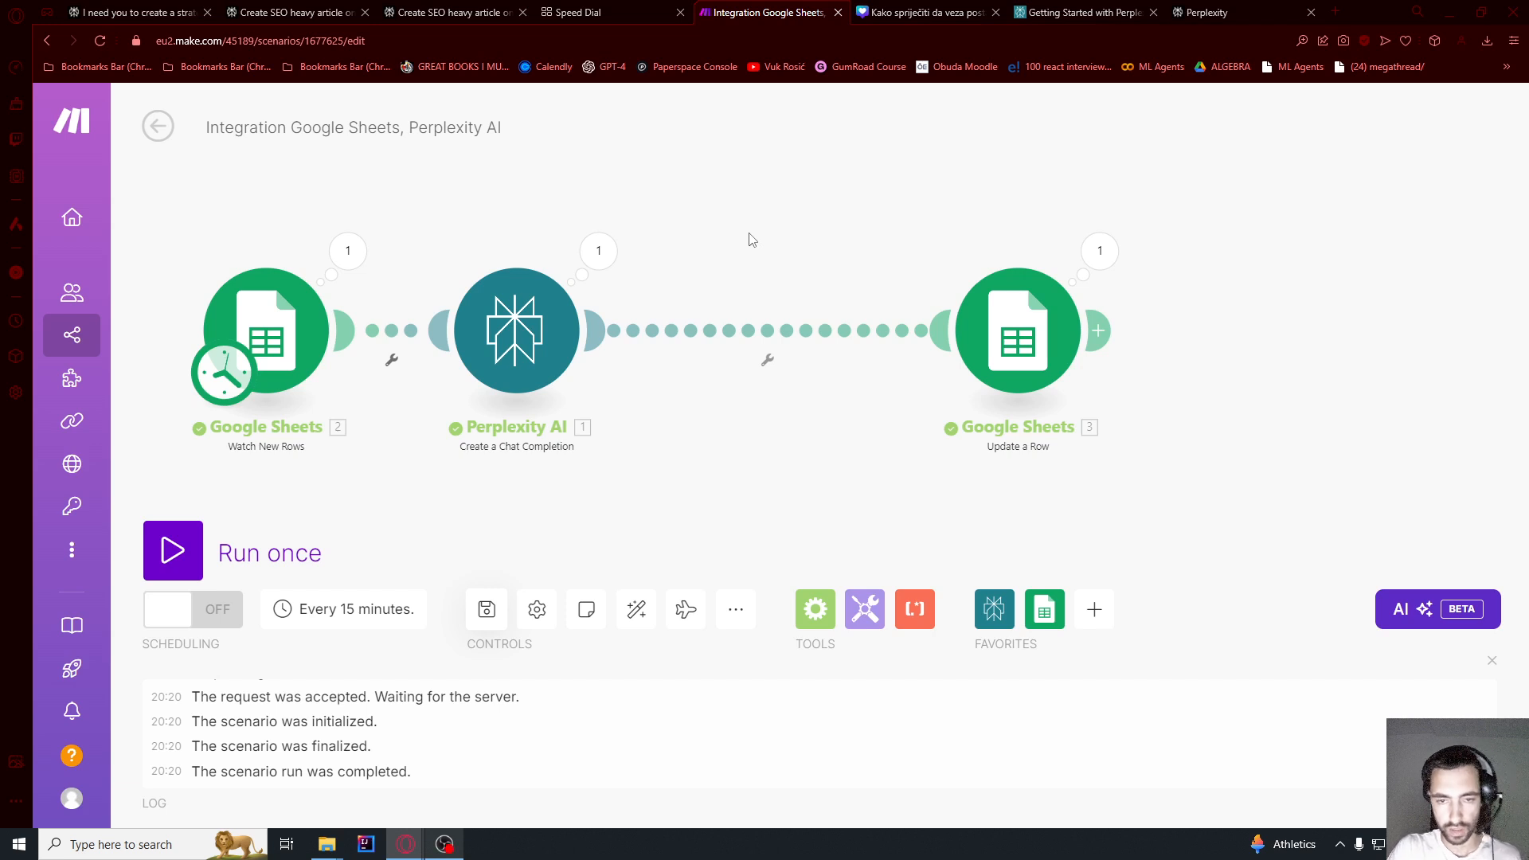
{"action": "left_click", "coordinate": [599, 251]}
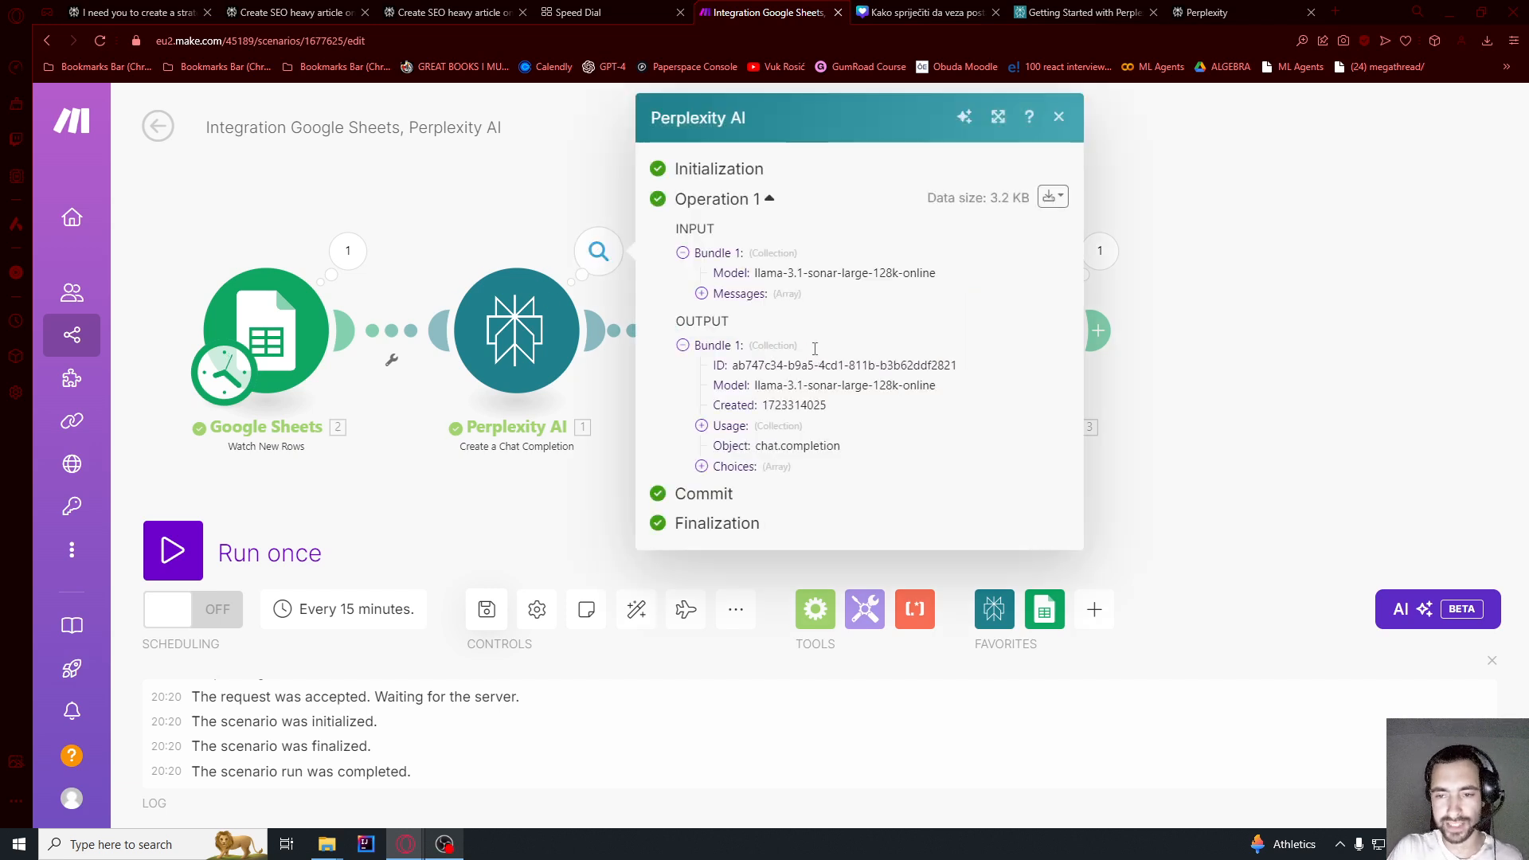
{"action": "left_click", "coordinate": [500, 184]}
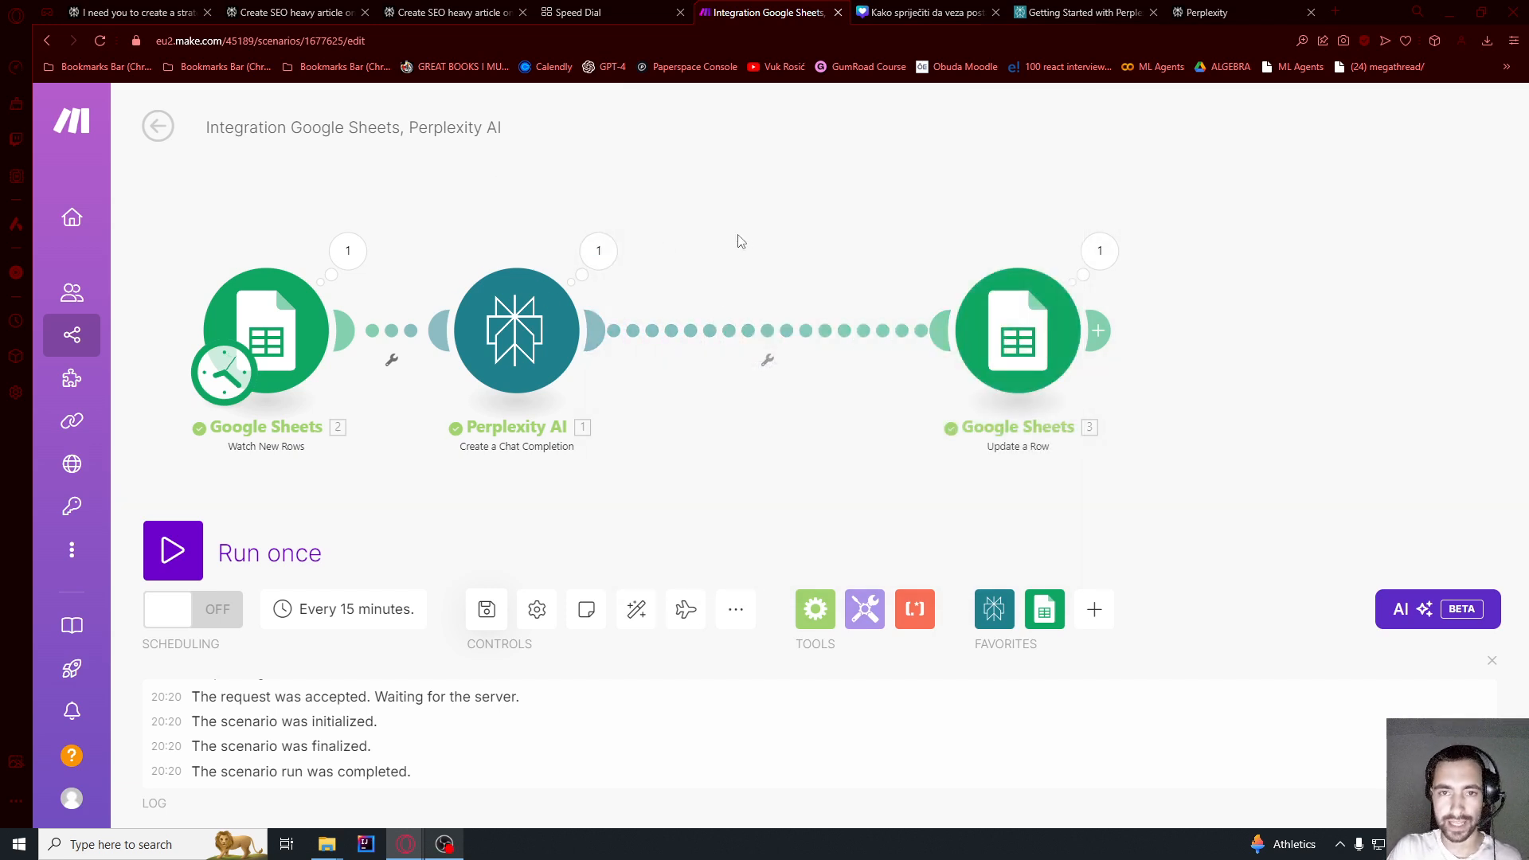
- Insert an OpenAI Create a Completion (Prompt) module between the Perplexity AI and Google Sheets Update a Row modules
{"action": "scroll", "coordinate": [716, 231], "scroll_direction": "up", "scroll_amount": 2}
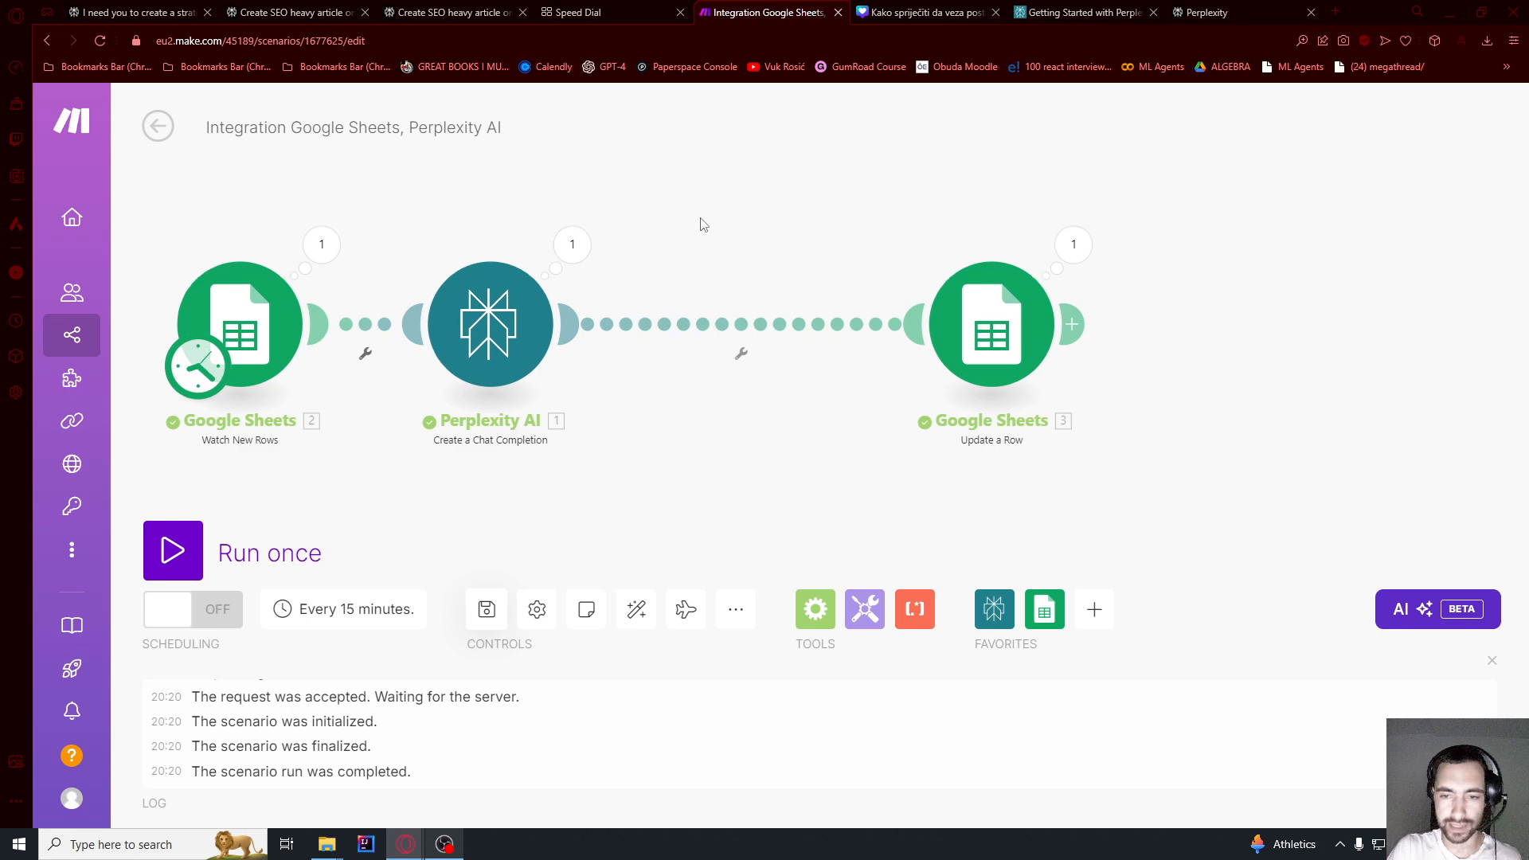
{"action": "left_click", "coordinate": [687, 340]}
{"action": "right_click", "coordinate": [684, 335]}
{"action": "left_click", "coordinate": [667, 336]}
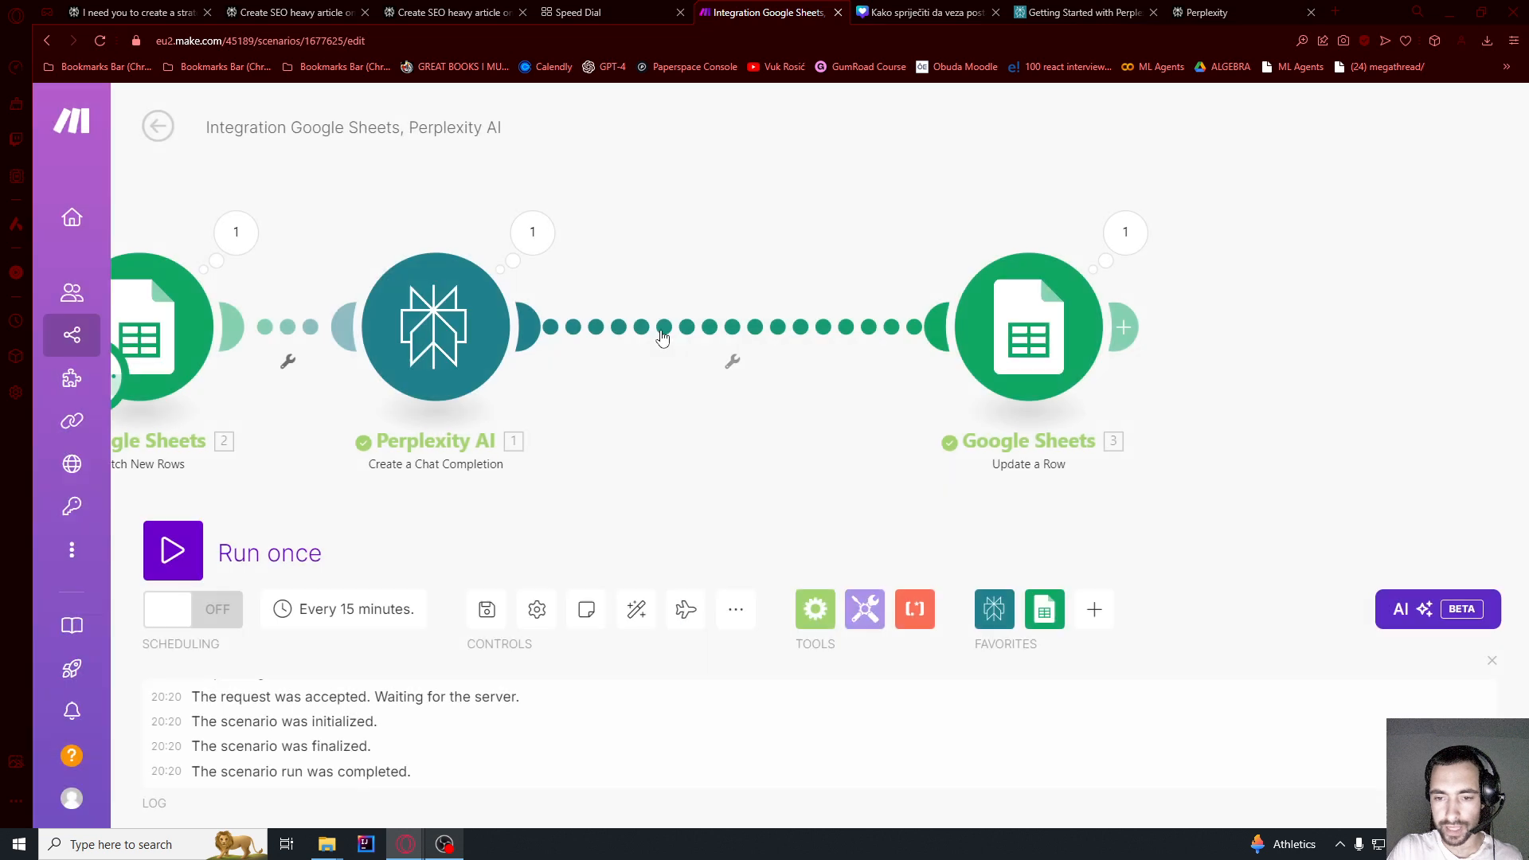
{"action": "right_click", "coordinate": [667, 335]}
{"action": "left_click", "coordinate": [747, 478]}
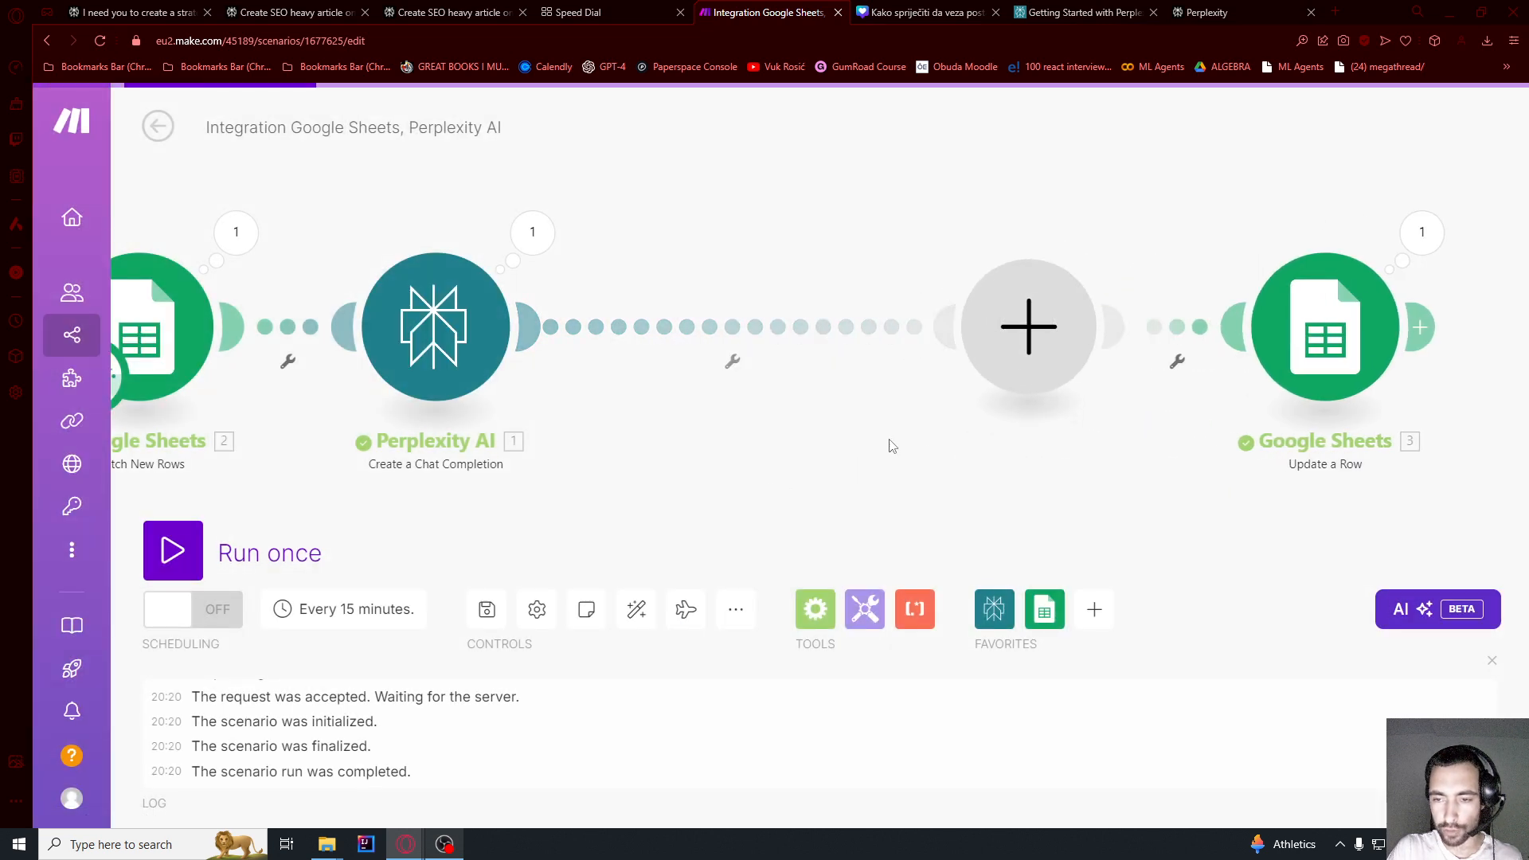
{"action": "left_click", "coordinate": [1200, 262]}
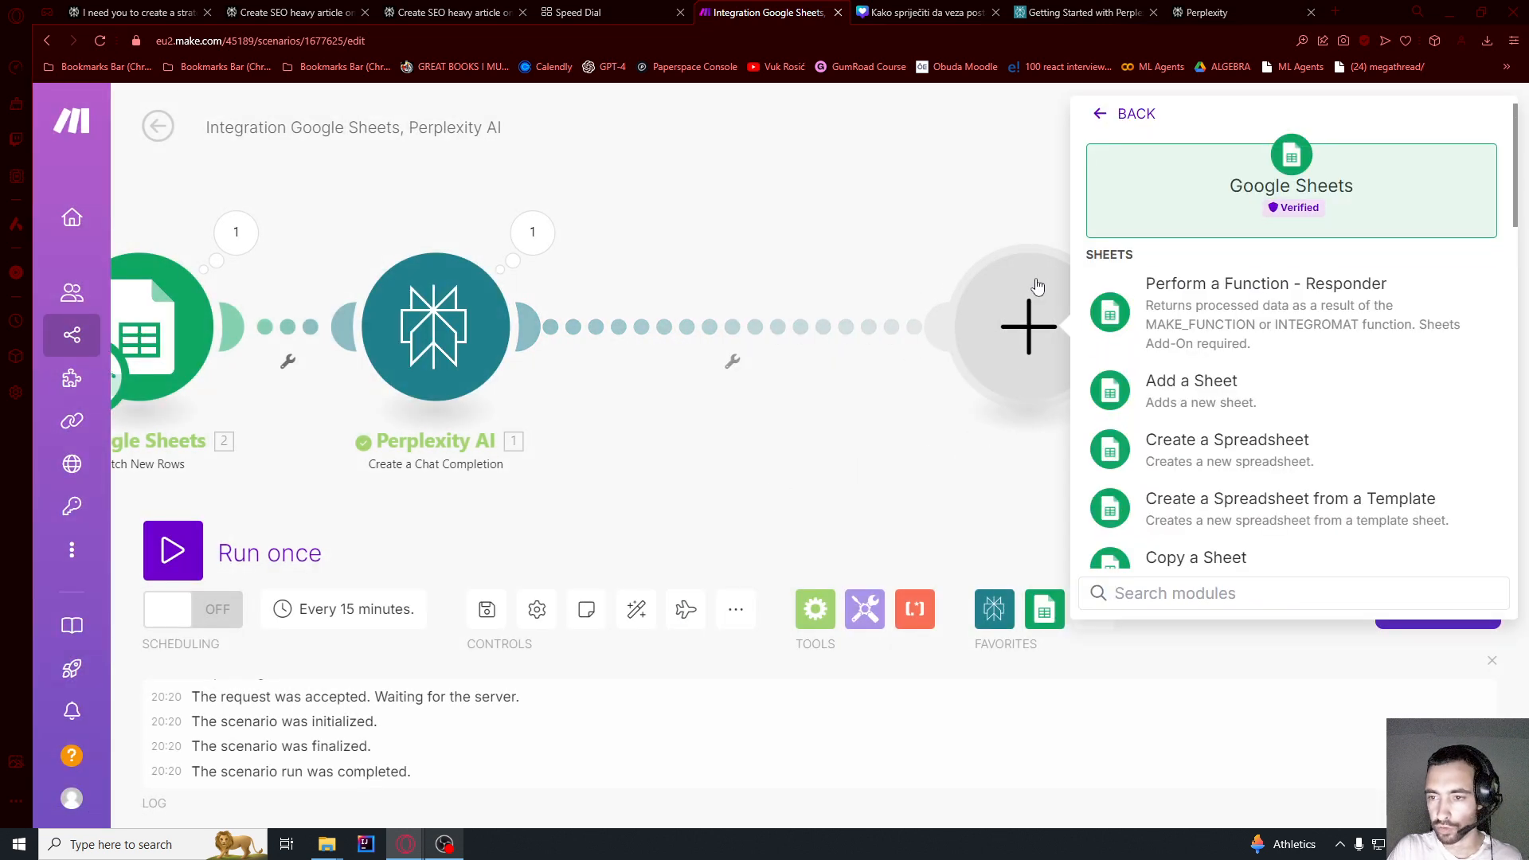
{"action": "left_click", "coordinate": [1100, 115]}
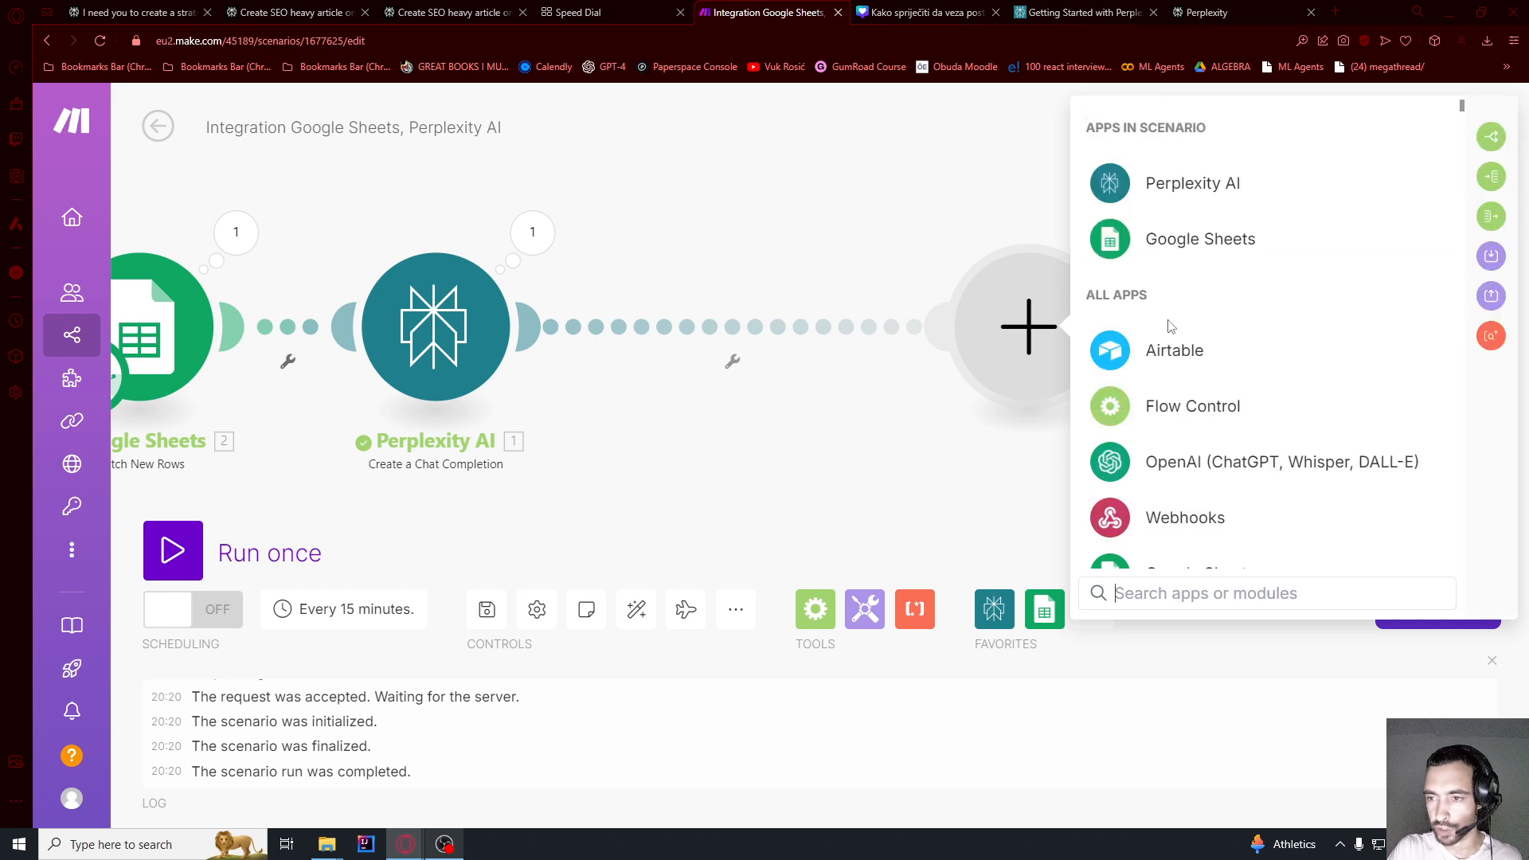
{"action": "left_click", "coordinate": [1199, 458]}
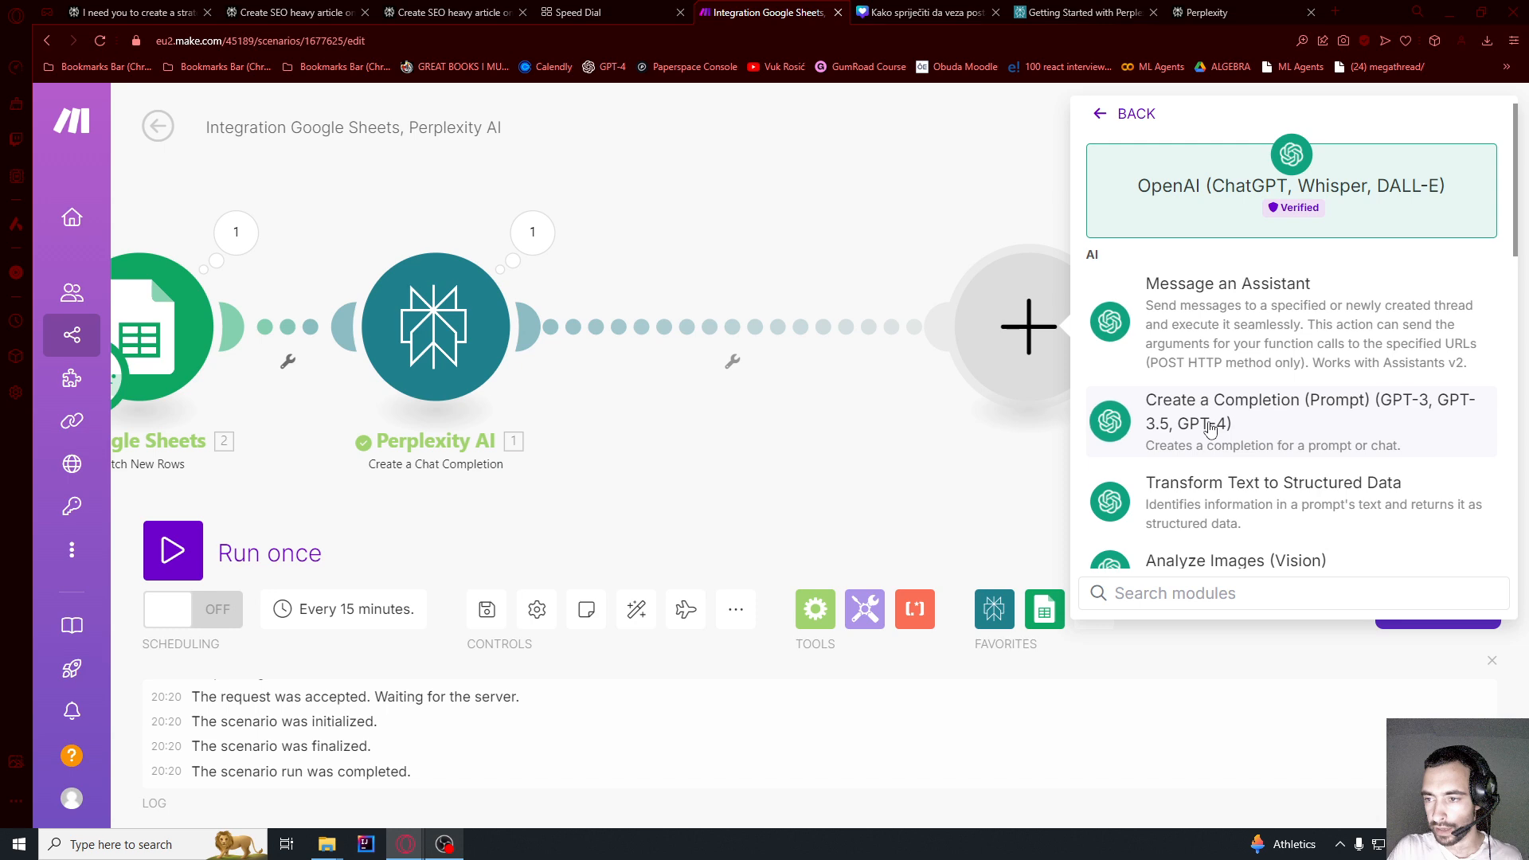
{"action": "left_click", "coordinate": [1210, 430]}
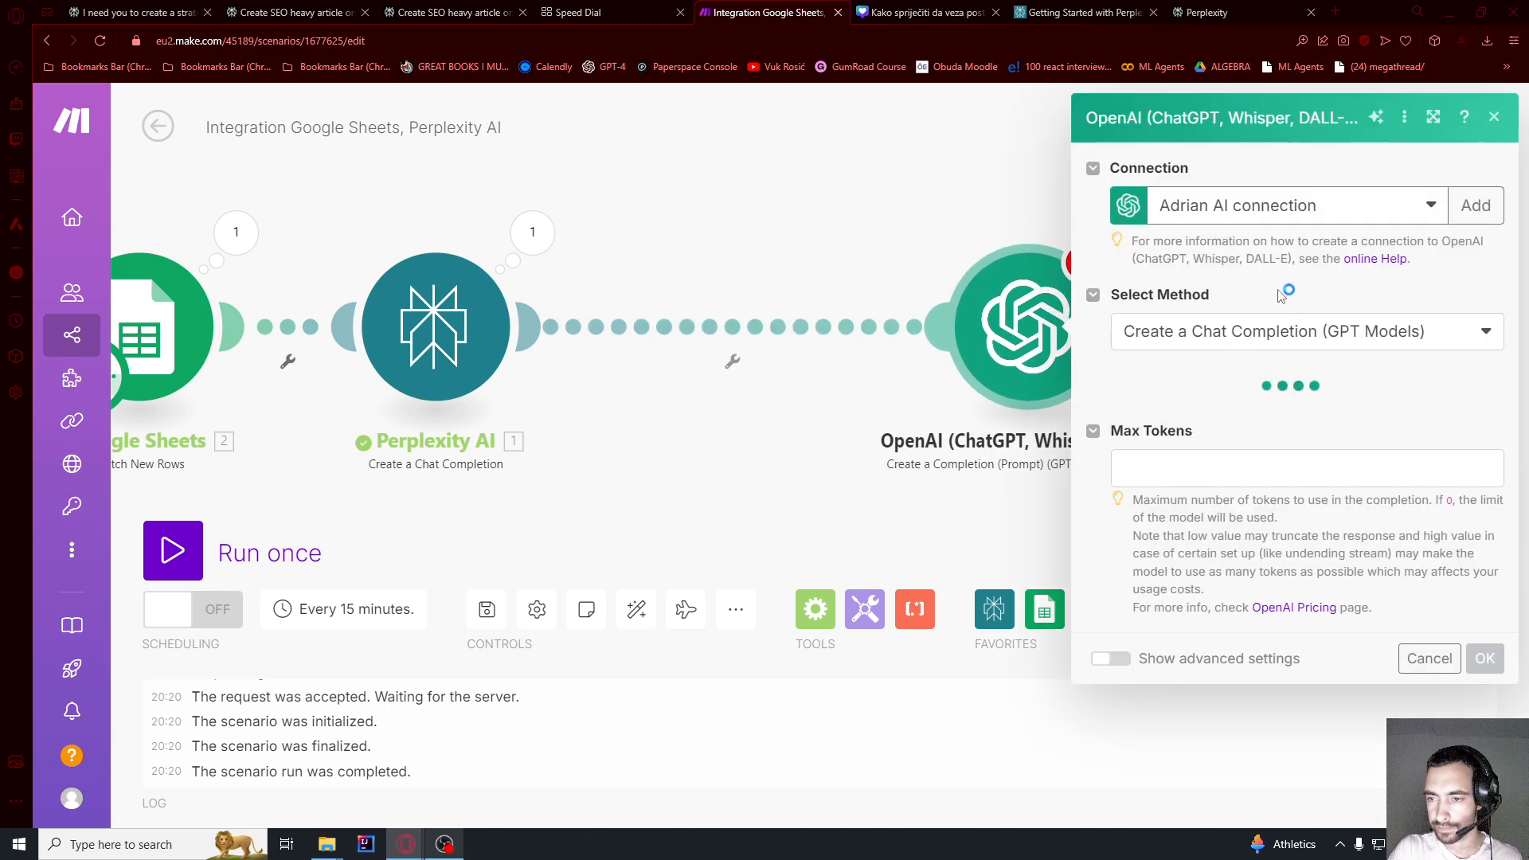
- Open the OpenAI platform's API keys page in a new browser tab
{"action": "left_click", "coordinate": [1336, 12]}
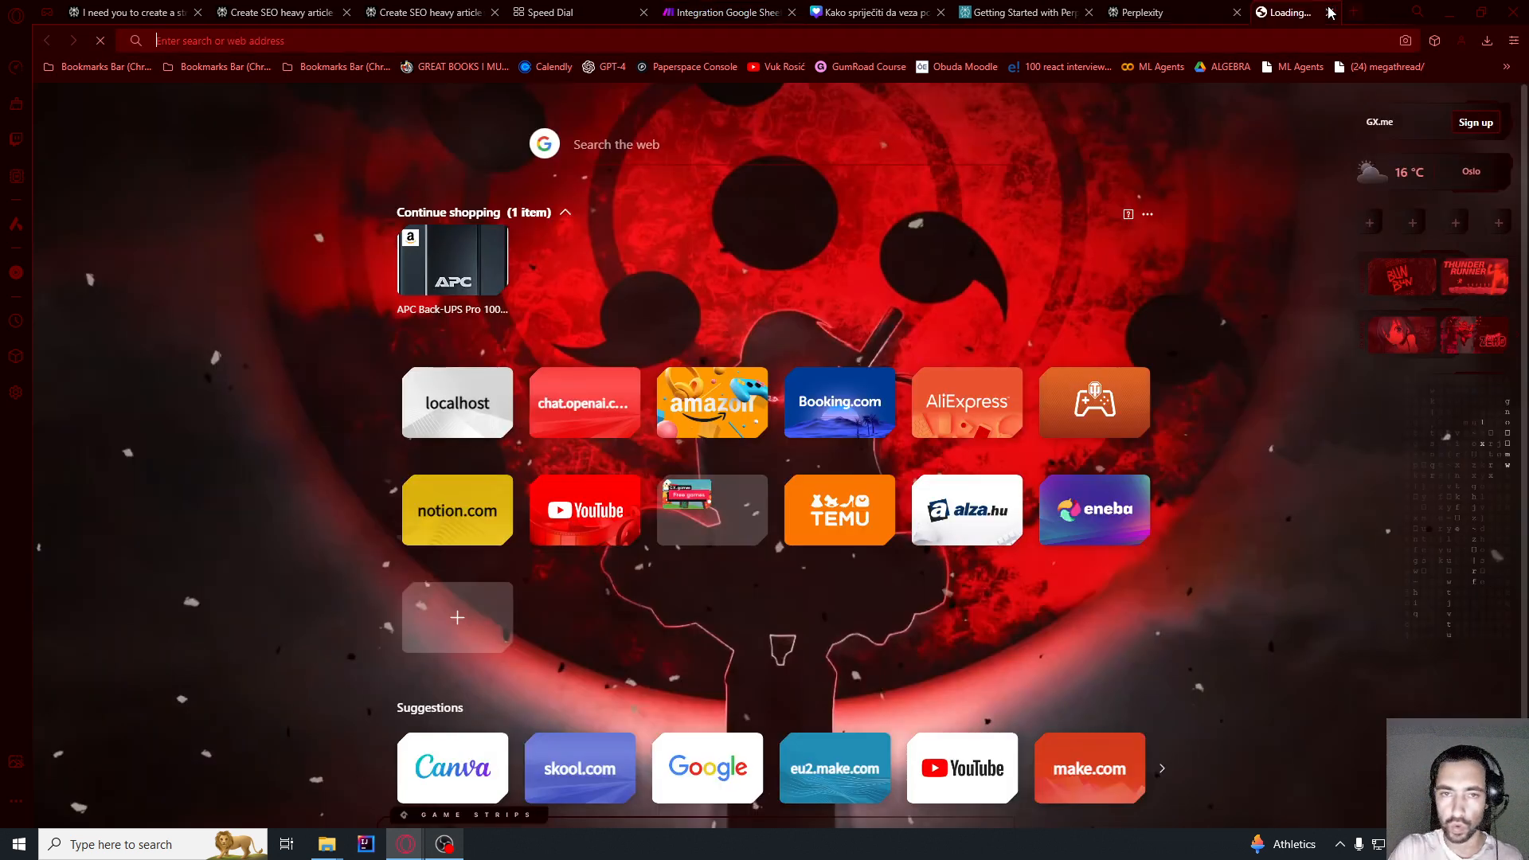
{"action": "type", "text": "openai api keys"}
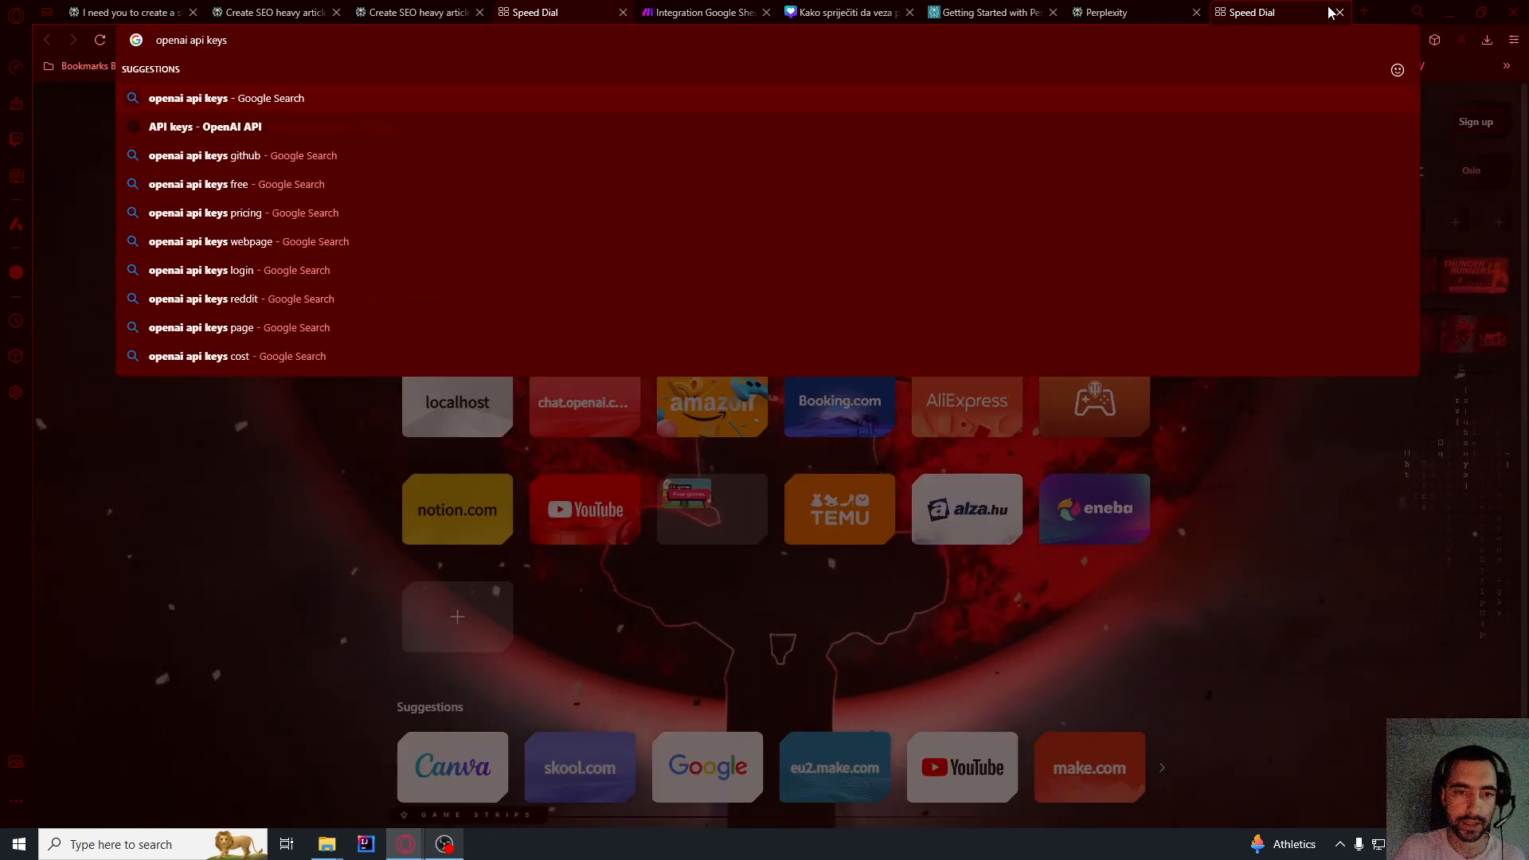
{"action": "key", "text": "Down"}
{"action": "key", "text": "Return"}
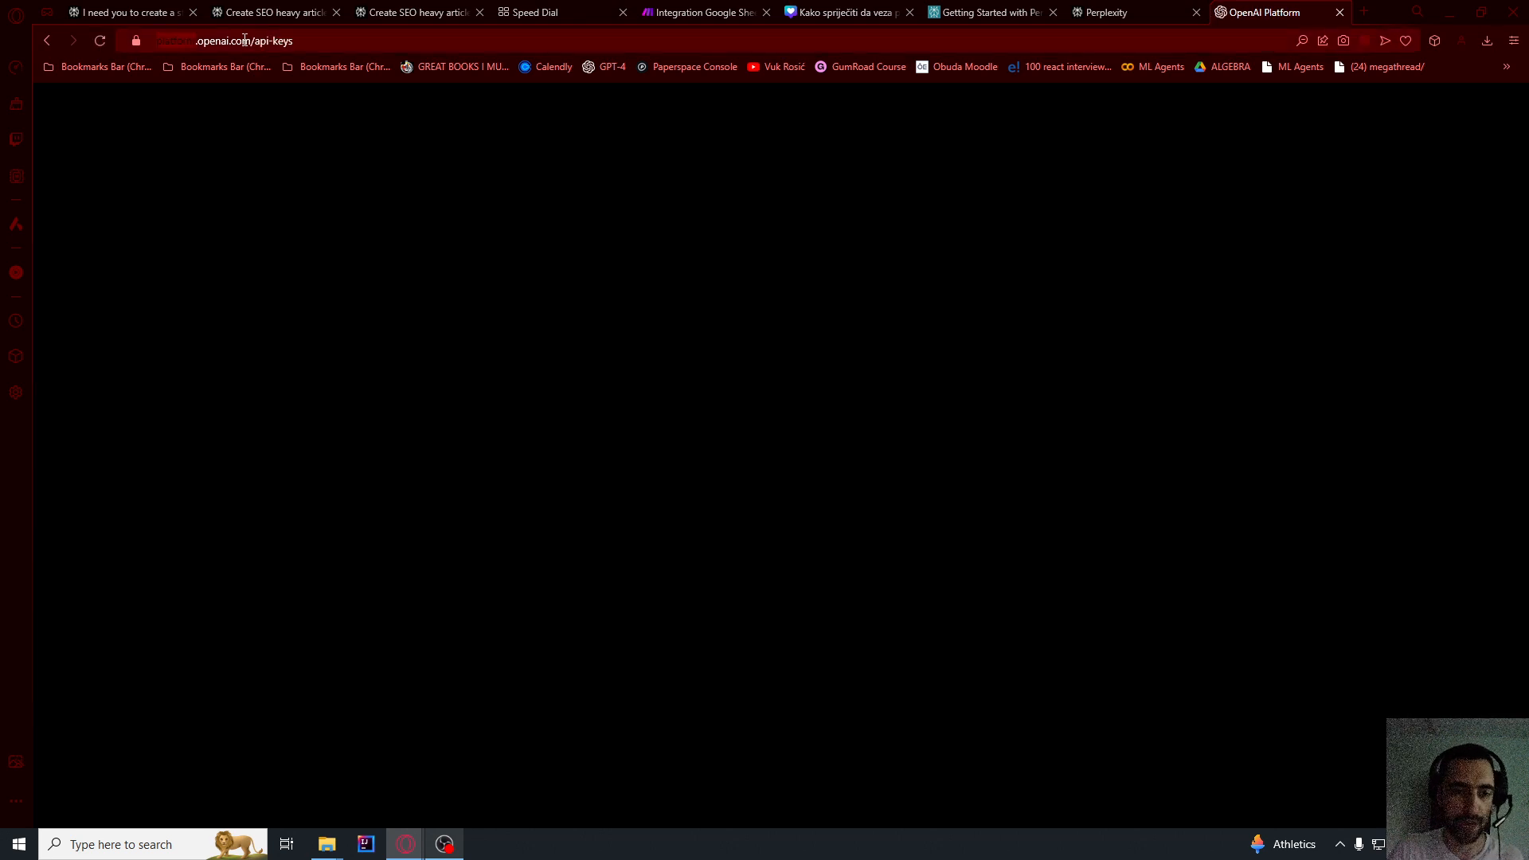
{"action": "left_click", "coordinate": [243, 40]}
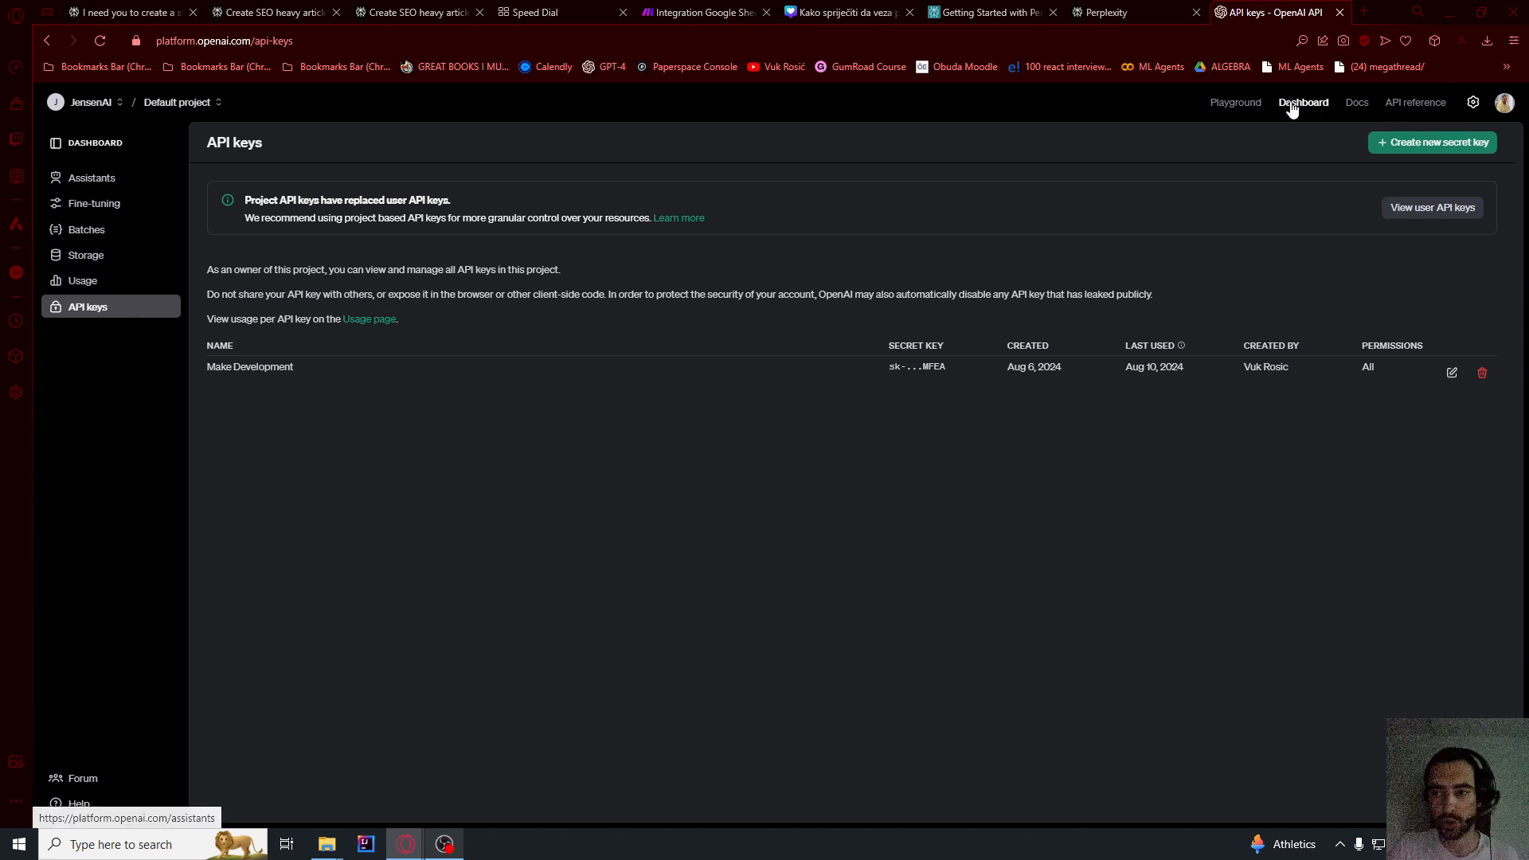
- Create a secret key named Tuitorial in the Default project with All permissions, and copy the key
{"action": "left_click", "coordinate": [1434, 143]}
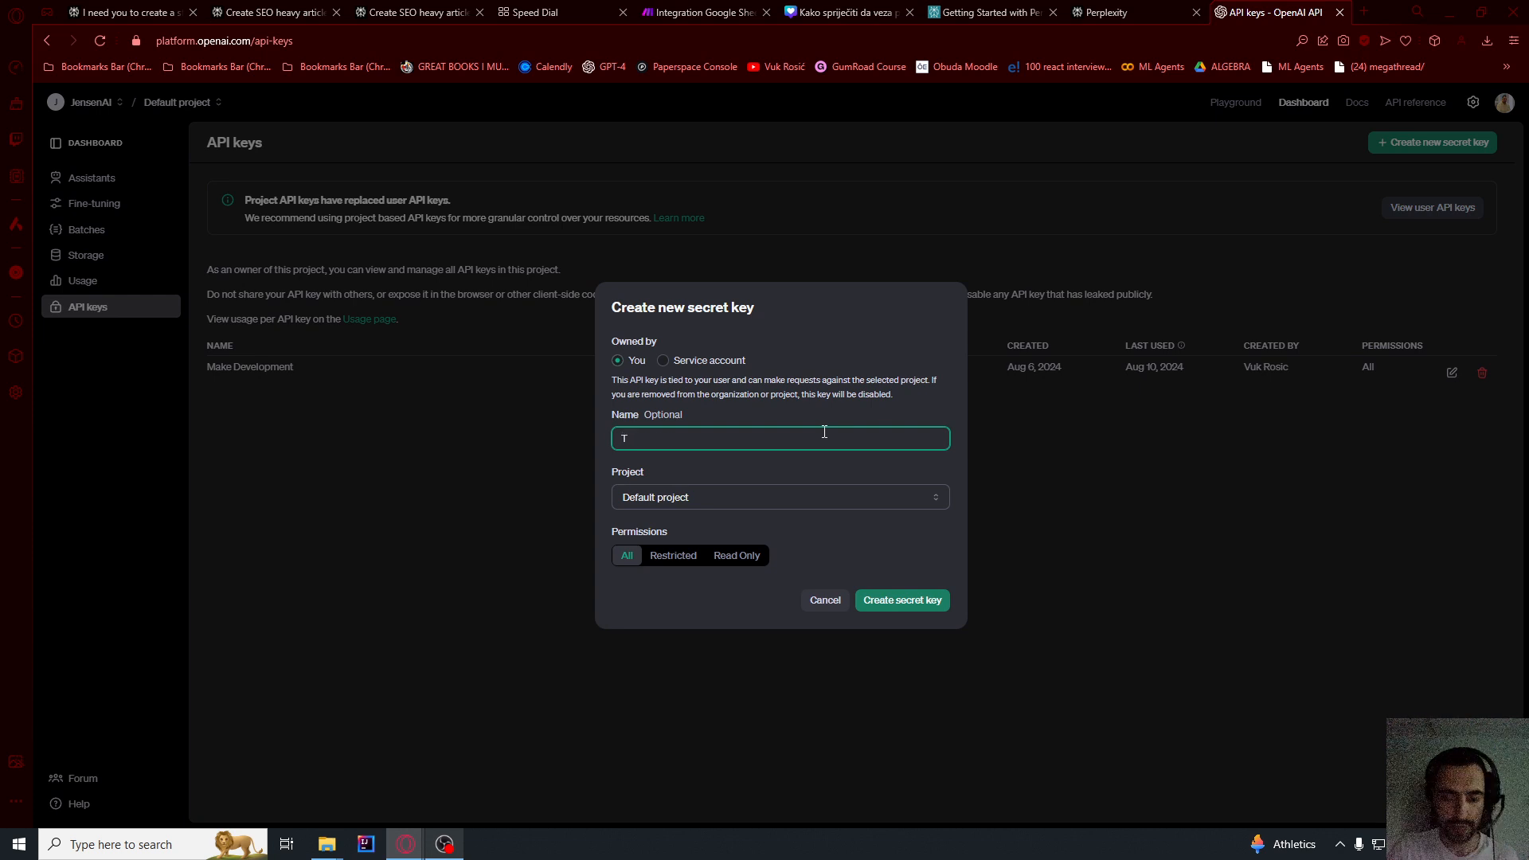
{"action": "left_click", "coordinate": [905, 605]}
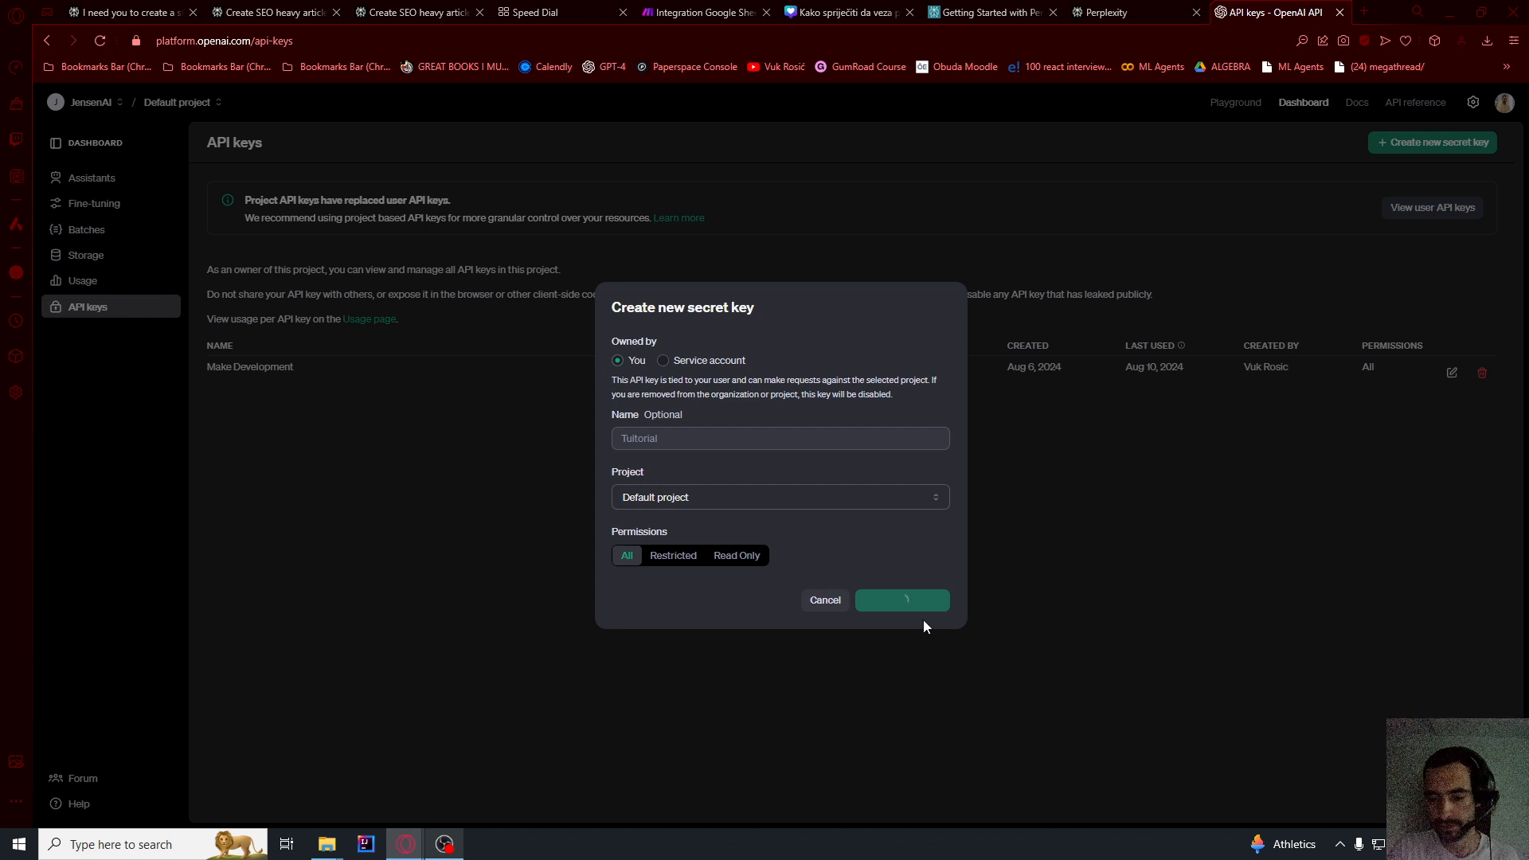
{"action": "left_click", "coordinate": [922, 453]}
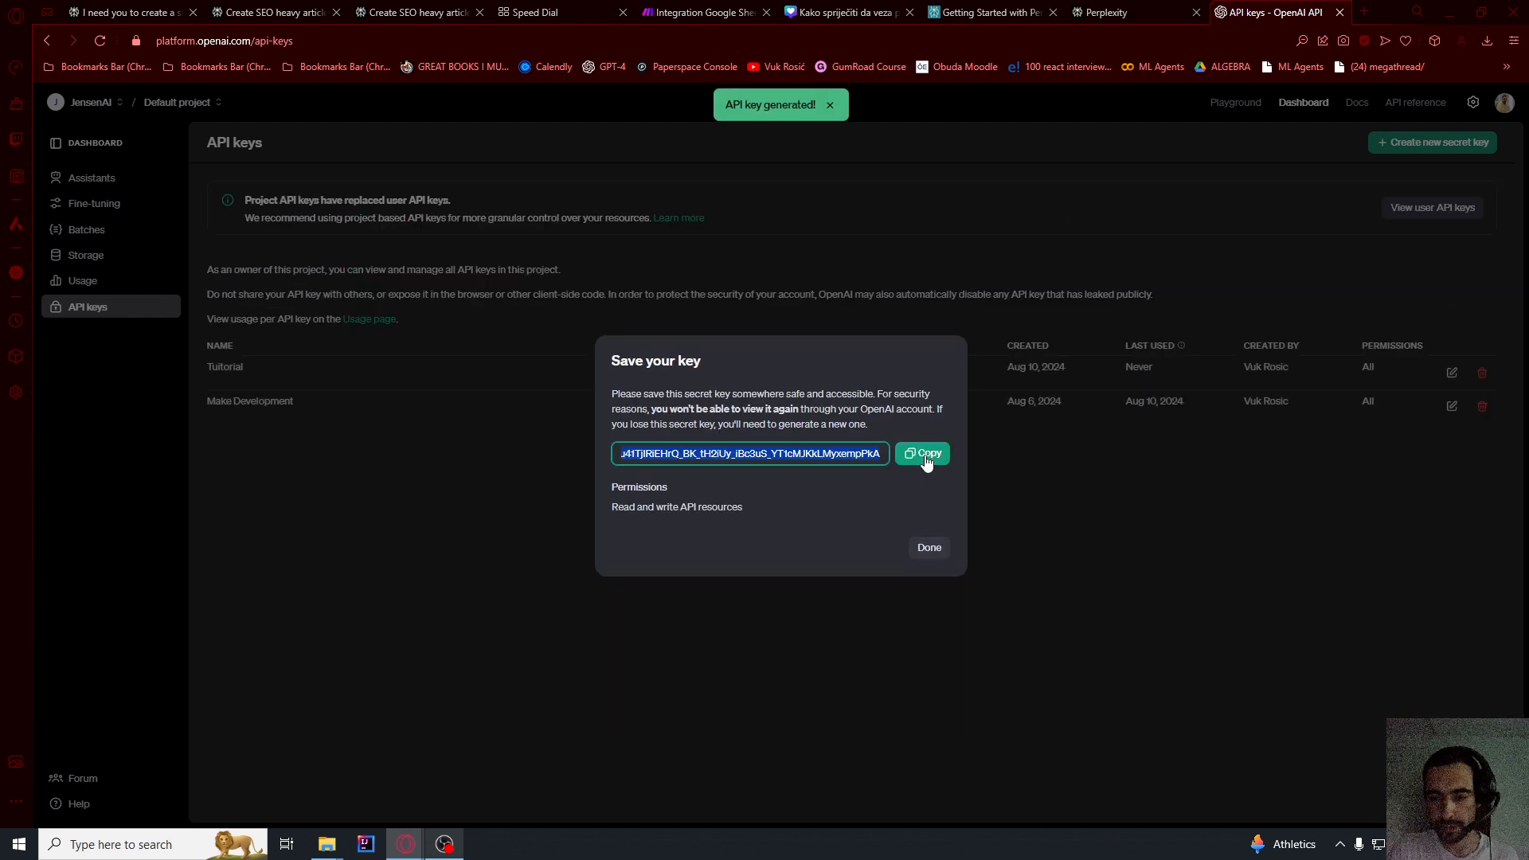
{"action": "left_click", "coordinate": [922, 453]}
{"action": "left_click", "coordinate": [922, 453]}
{"action": "left_click", "coordinate": [922, 453]}
{"action": "left_click", "coordinate": [922, 453]}
- Back in the Make scenario, create the connection My OpenAI connection for the OpenAI module with the copied API key and save it
{"action": "left_click", "coordinate": [700, 12]}
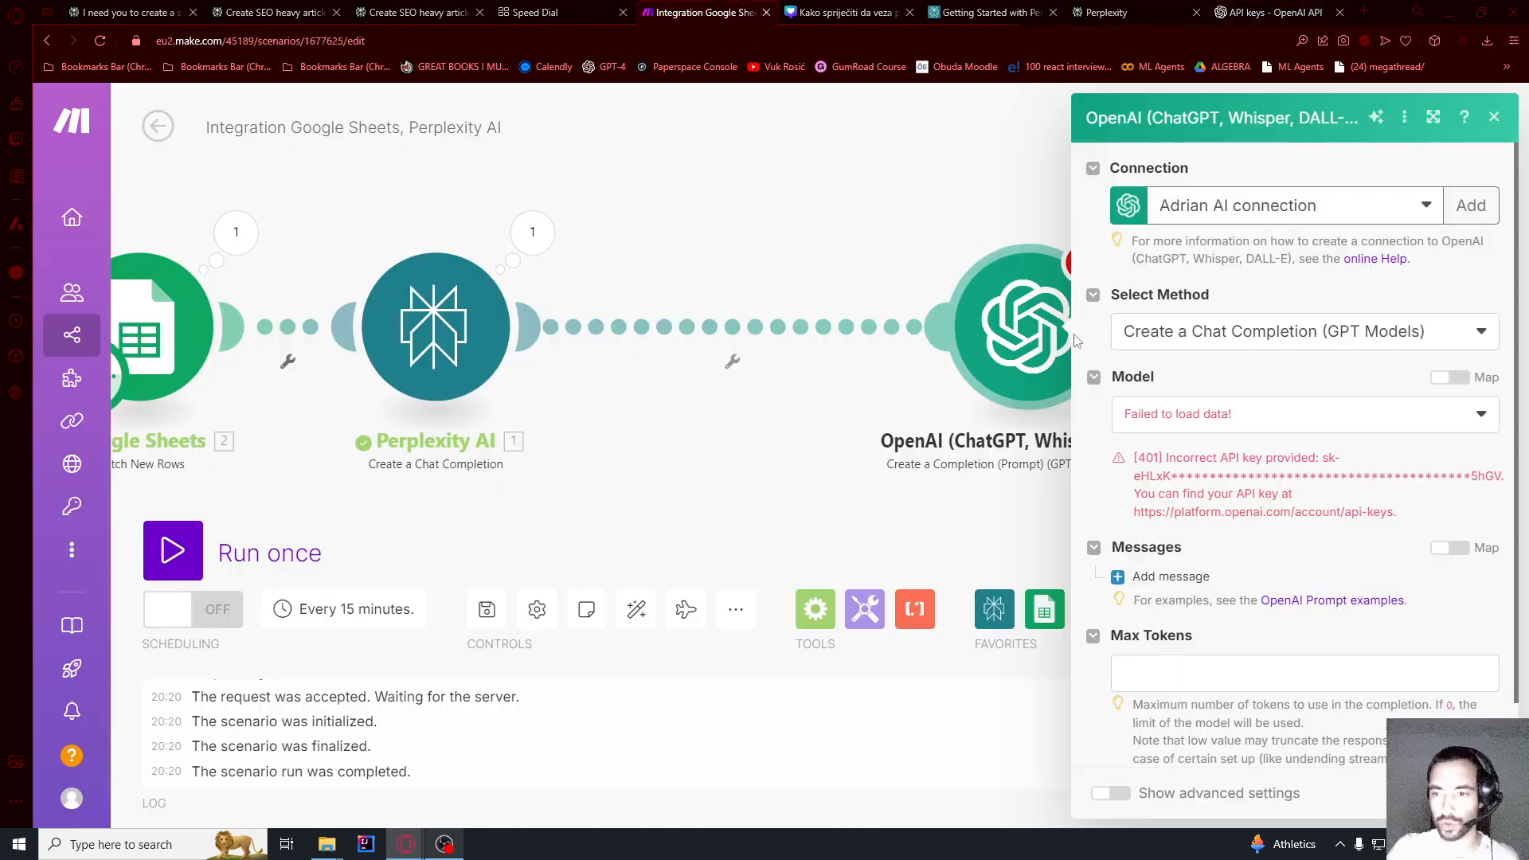
{"action": "left_click", "coordinate": [1472, 206]}
{"action": "left_click", "coordinate": [1136, 282]}
{"action": "key", "text": "ctrl+v"}
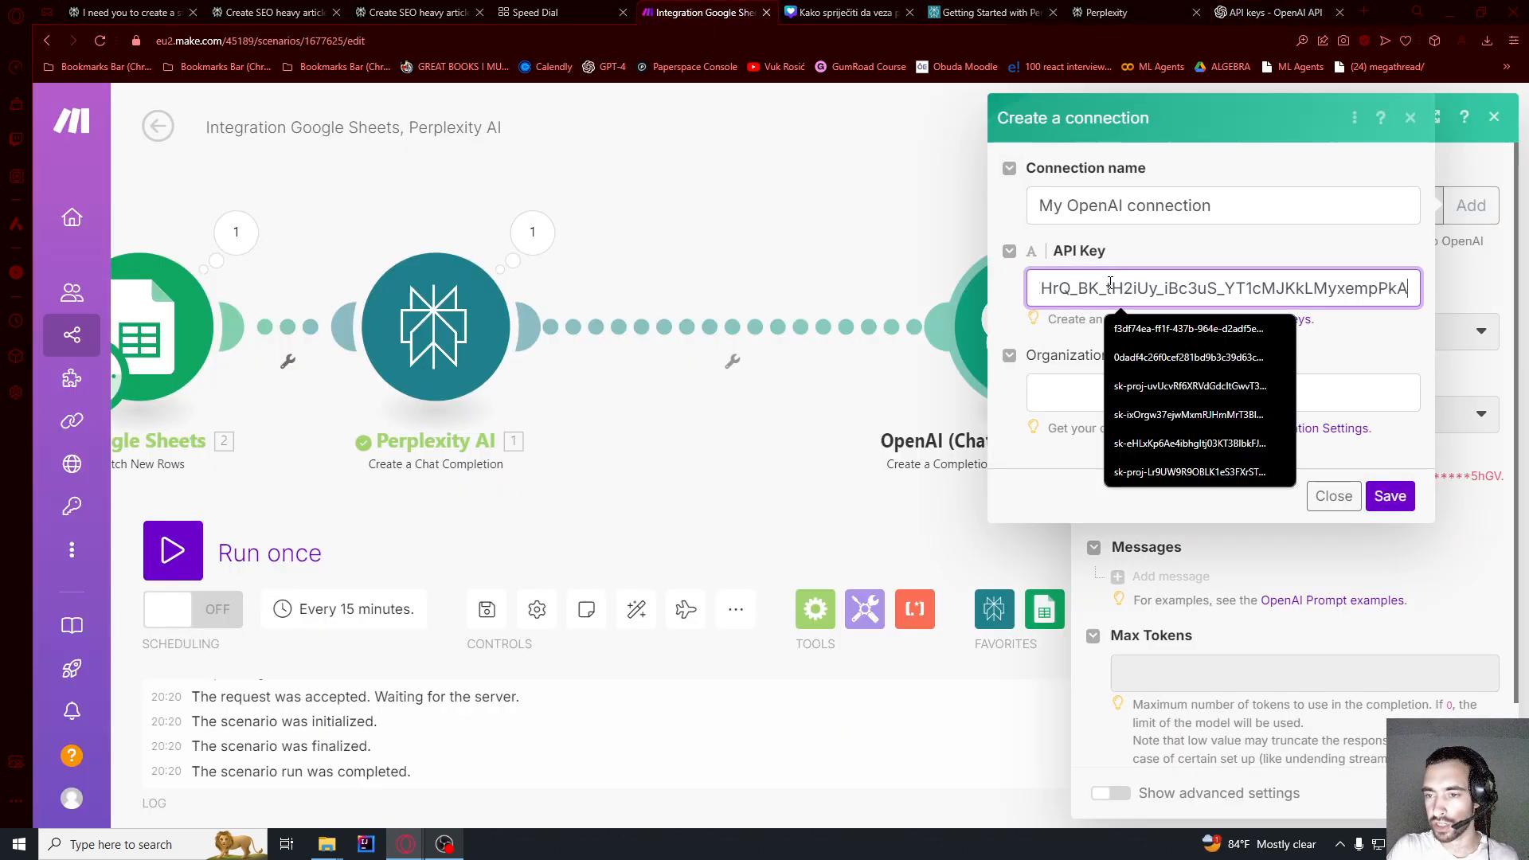
{"action": "left_click_drag", "start_coordinate": [1127, 206], "coordinate": [848, 218]}
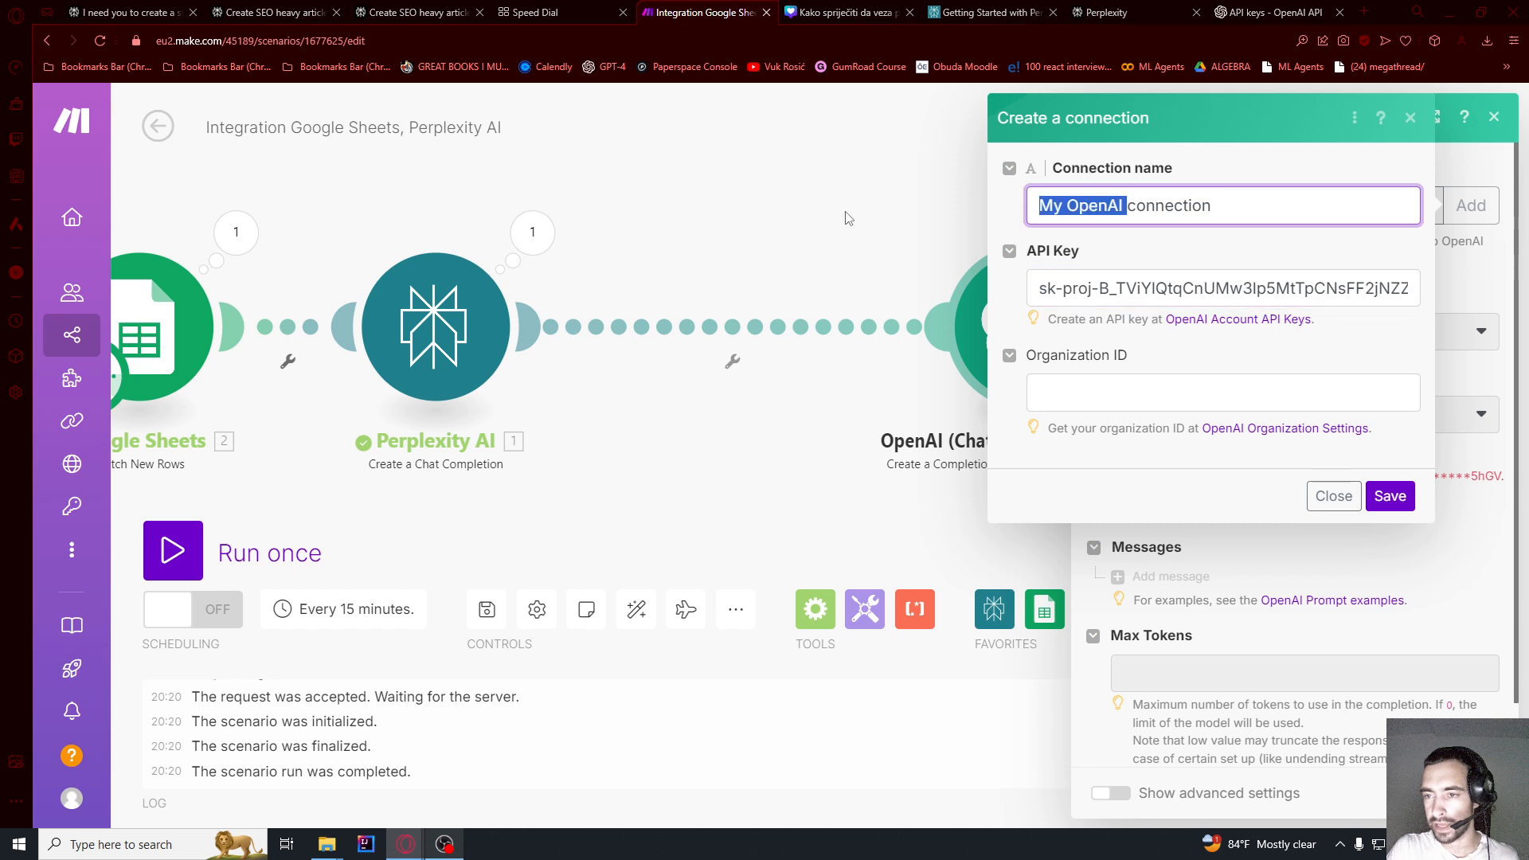
{"action": "left_click", "coordinate": [1390, 497]}
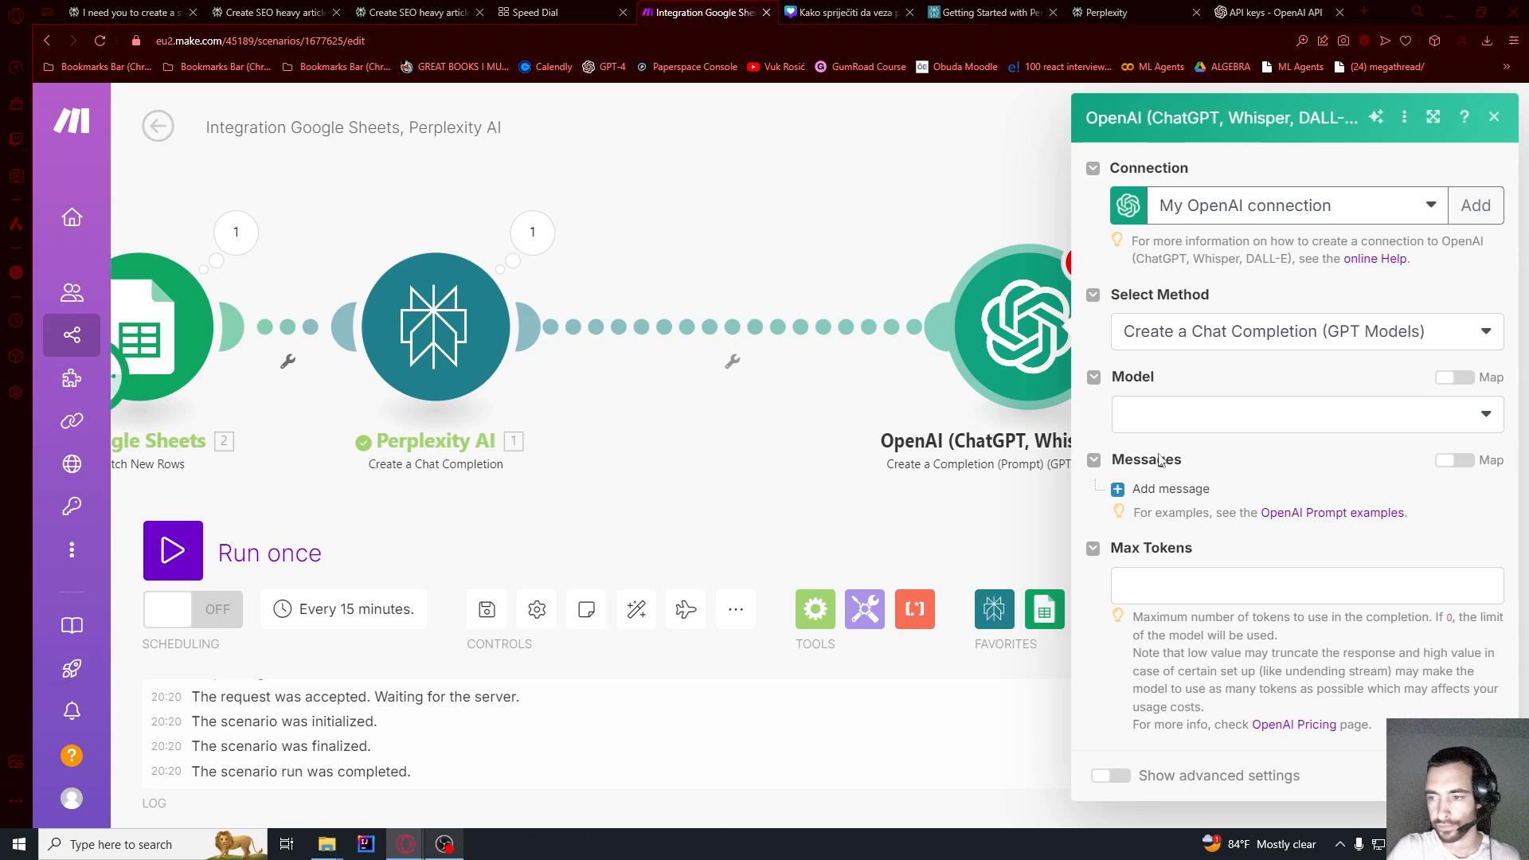
- Set the OpenAI module's model to gpt-4o-mini (system) and add a first message with the System role
{"action": "left_click", "coordinate": [1364, 422]}
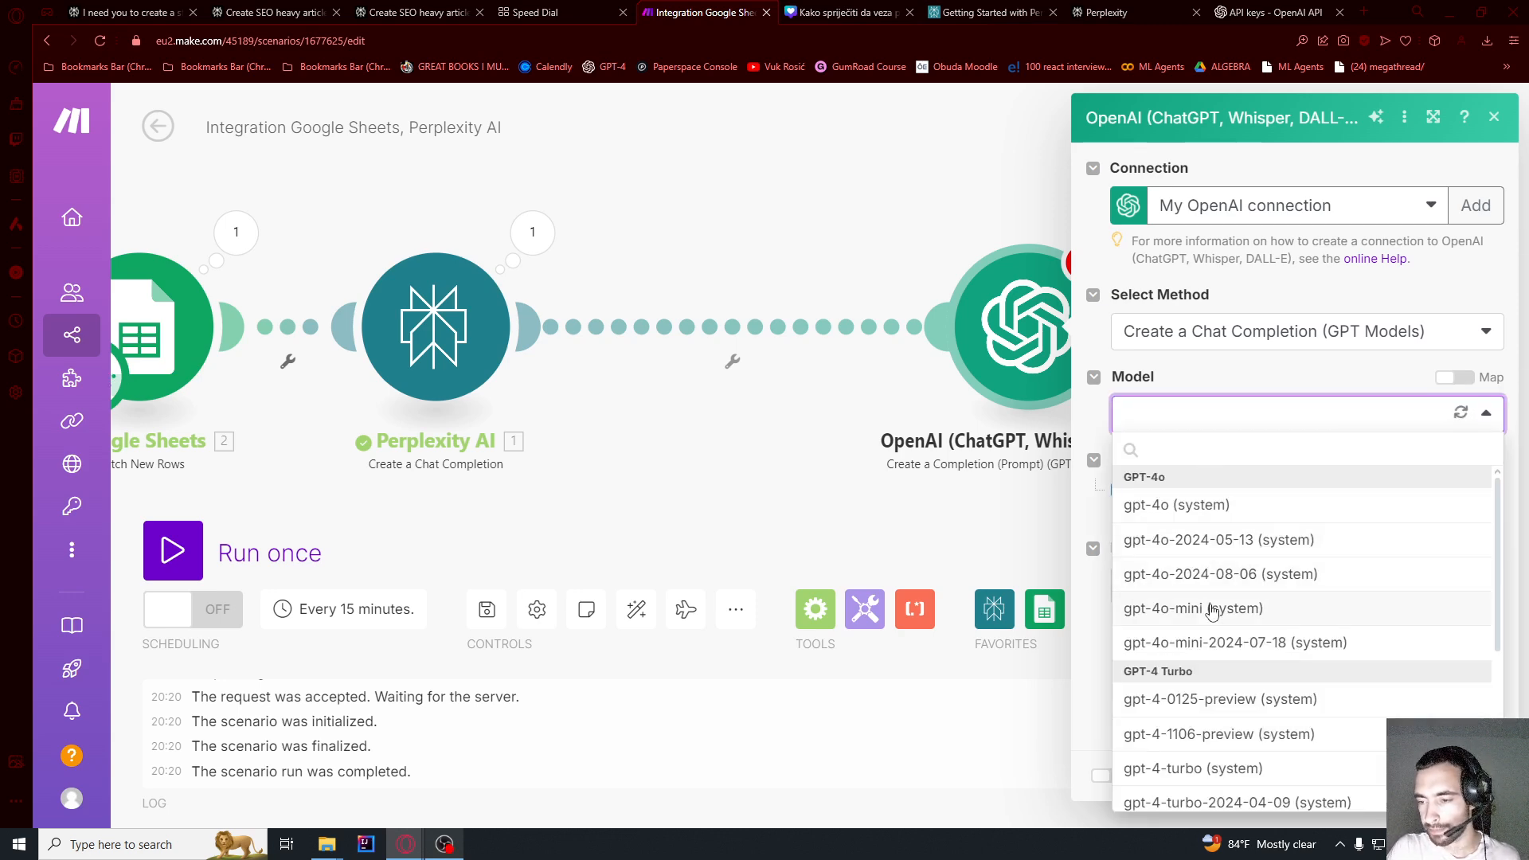
{"action": "left_click", "coordinate": [1212, 611]}
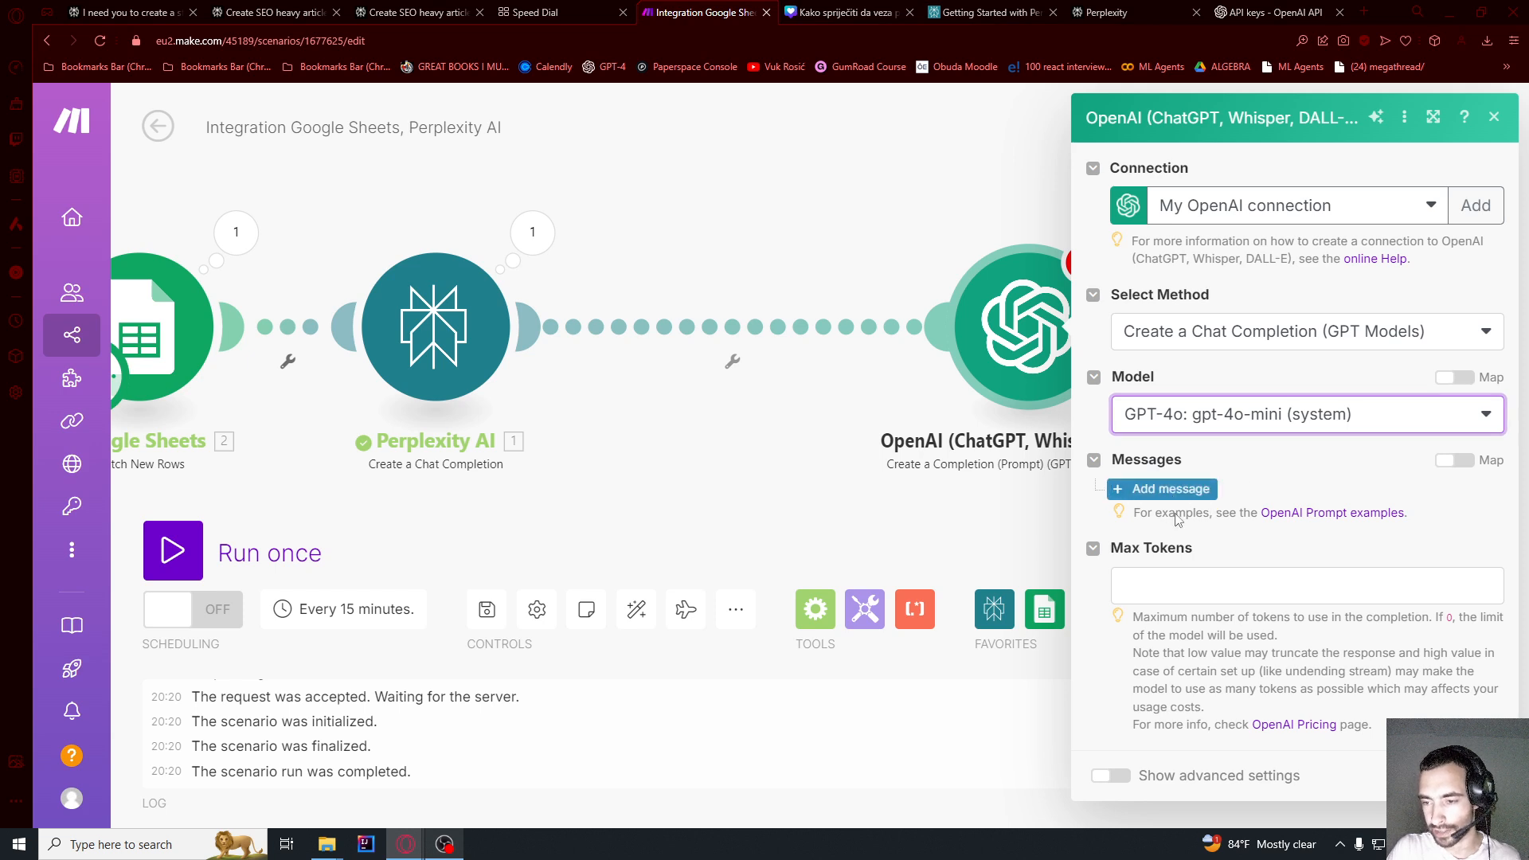
{"action": "left_click", "coordinate": [1168, 489]}
{"action": "left_click", "coordinate": [1198, 558]}
{"action": "left_click", "coordinate": [1202, 590]}
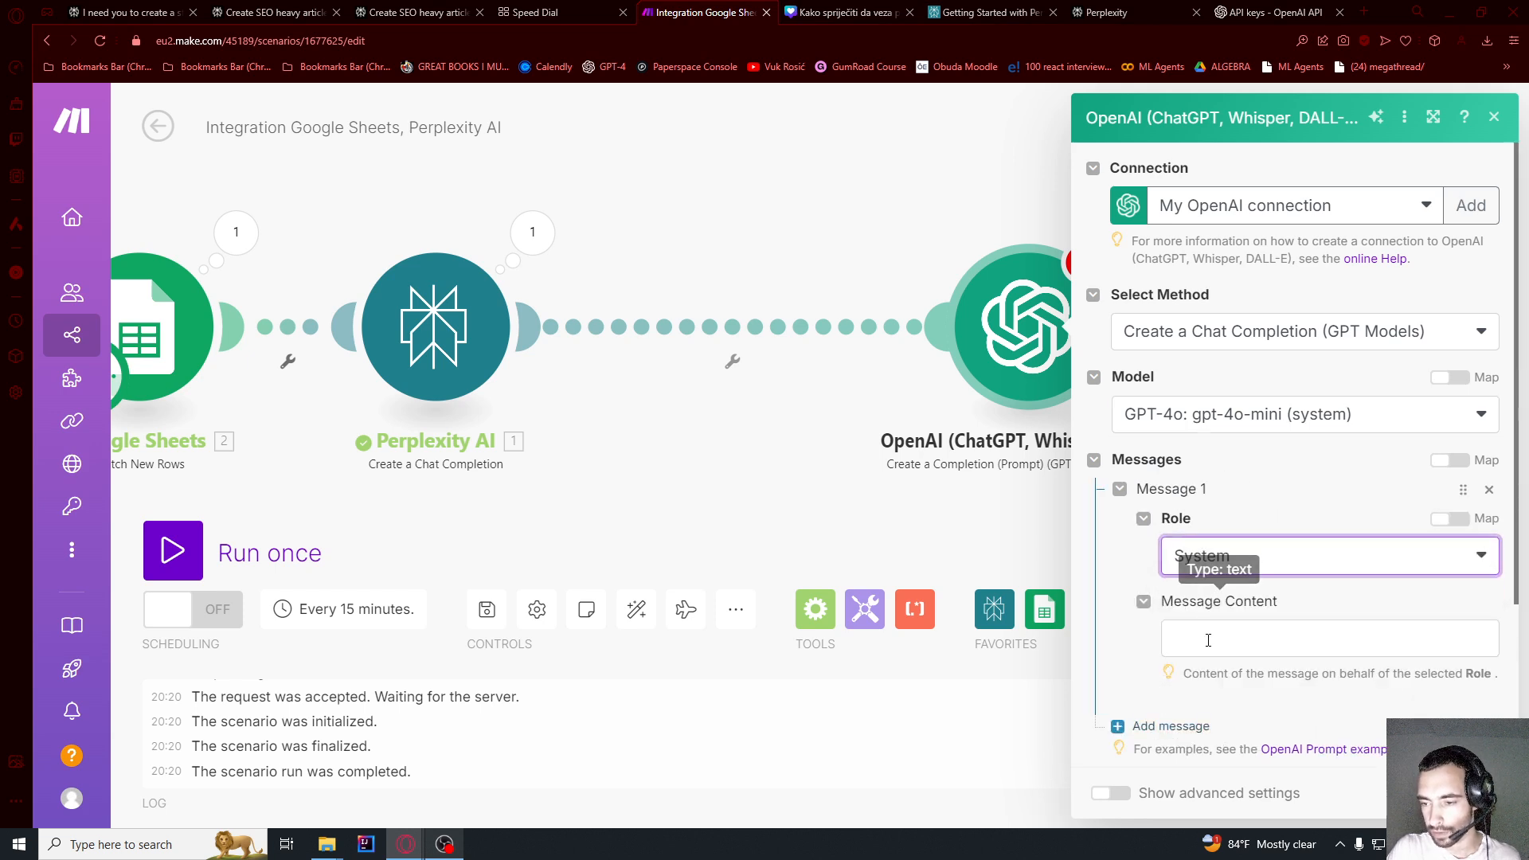
- Enter "Summarize this article for a facebook post." as the System message's content
{"action": "left_click", "coordinate": [1209, 639]}
{"action": "type", "text": "SUmmarize"}
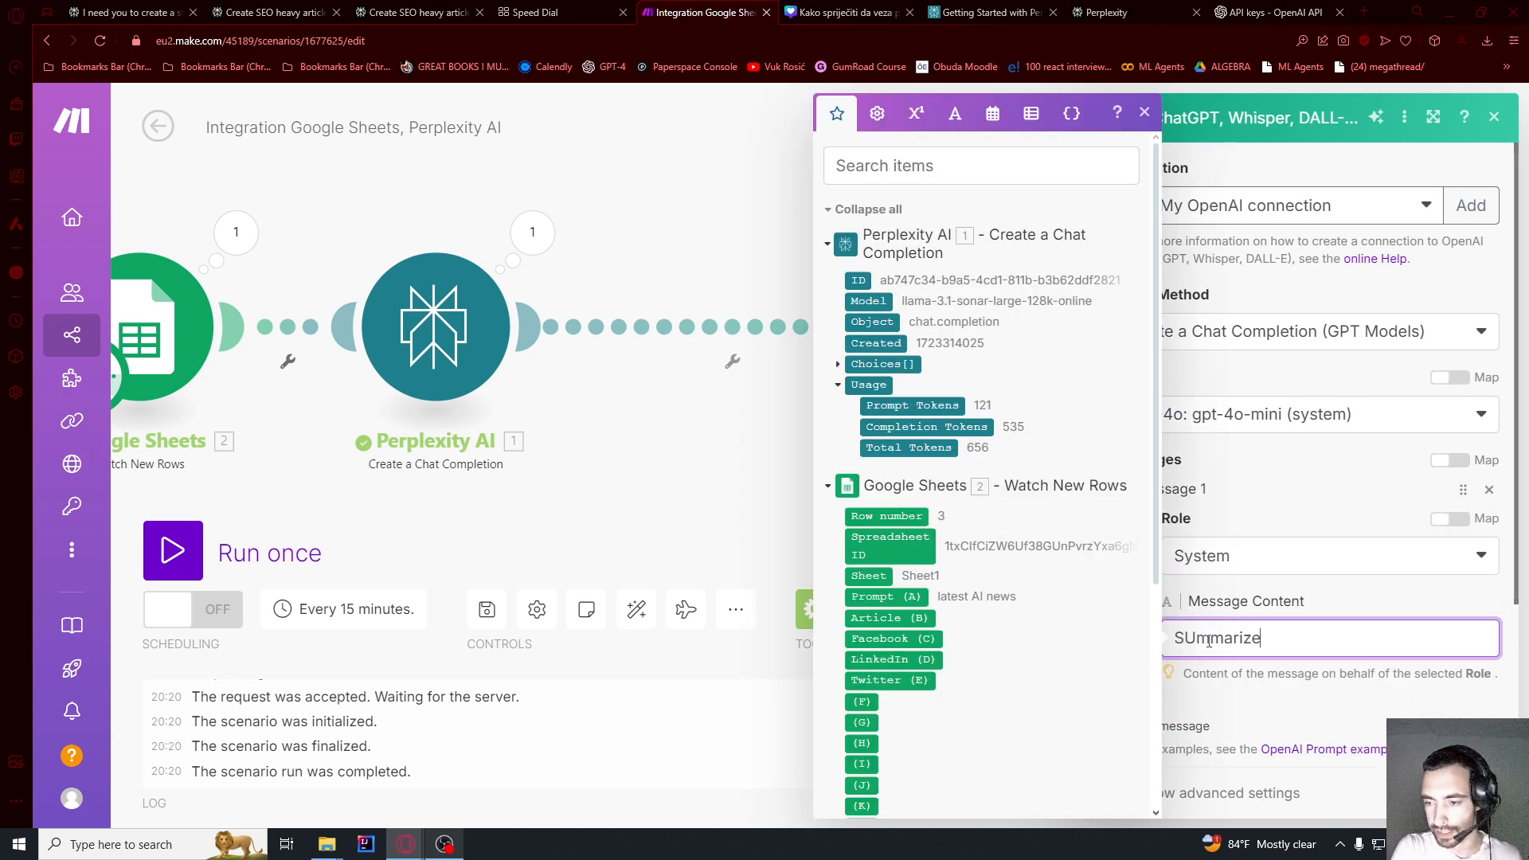
{"action": "key", "text": "BackSpace"}
{"action": "key", "text": "BackSpace"}
{"action": "key", "text": "BackSpace"}
{"action": "key", "text": "BackSpace"}
{"action": "key", "text": "BackSpace"}
{"action": "key", "text": "BackSpace"}
{"action": "key", "text": "BackSpace"}
{"action": "key", "text": "BackSpace"}
{"action": "type", "text": "ummarize this article for a facebook post."}
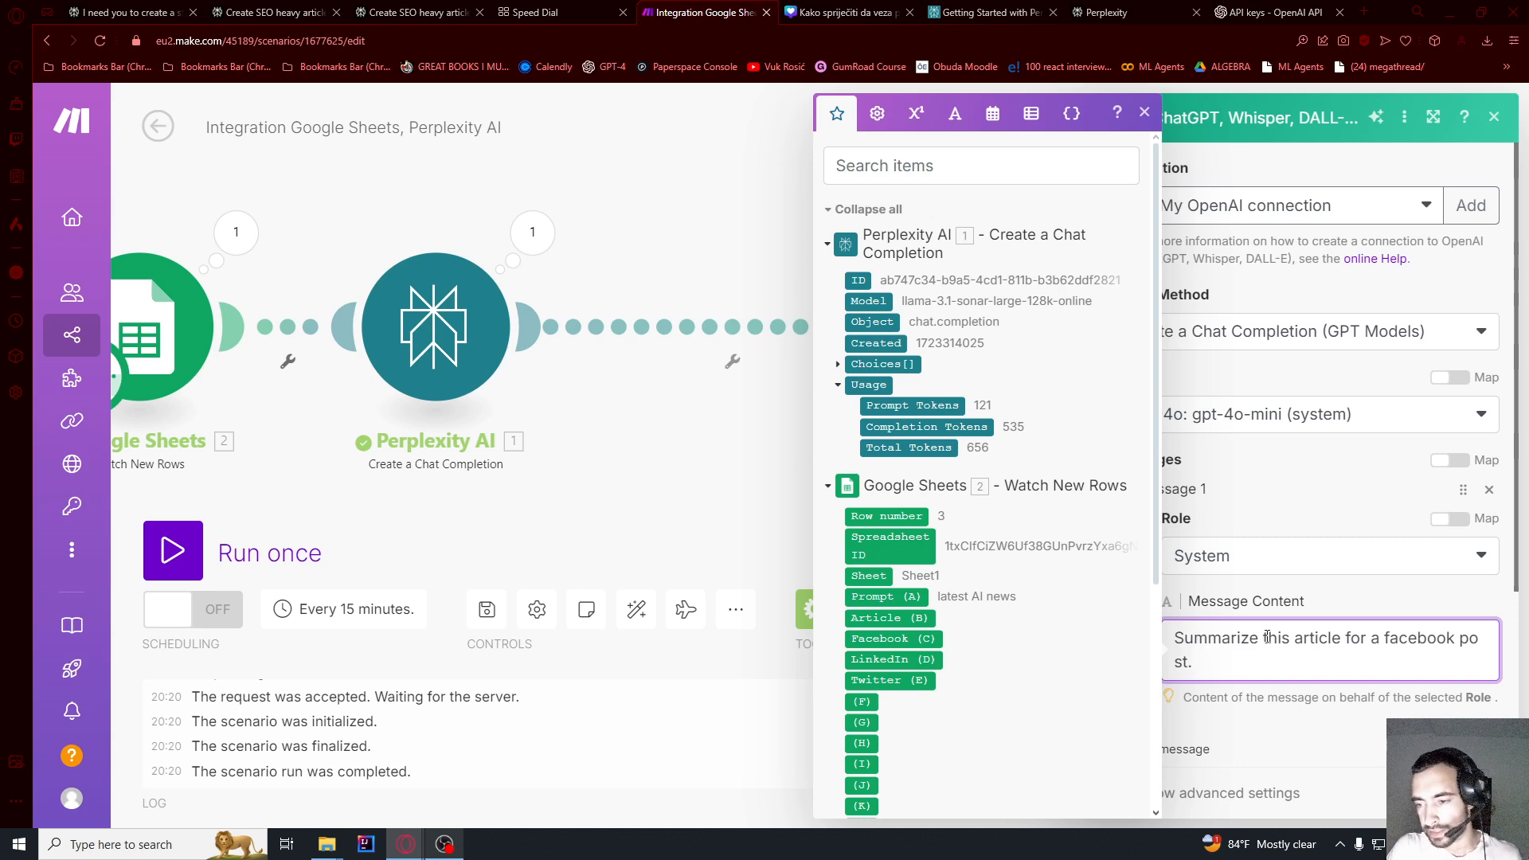
{"action": "left_click_drag", "start_coordinate": [1267, 637], "coordinate": [1194, 661]}
{"action": "left_click", "coordinate": [1274, 645]}
{"action": "left_click", "coordinate": [1272, 612]}
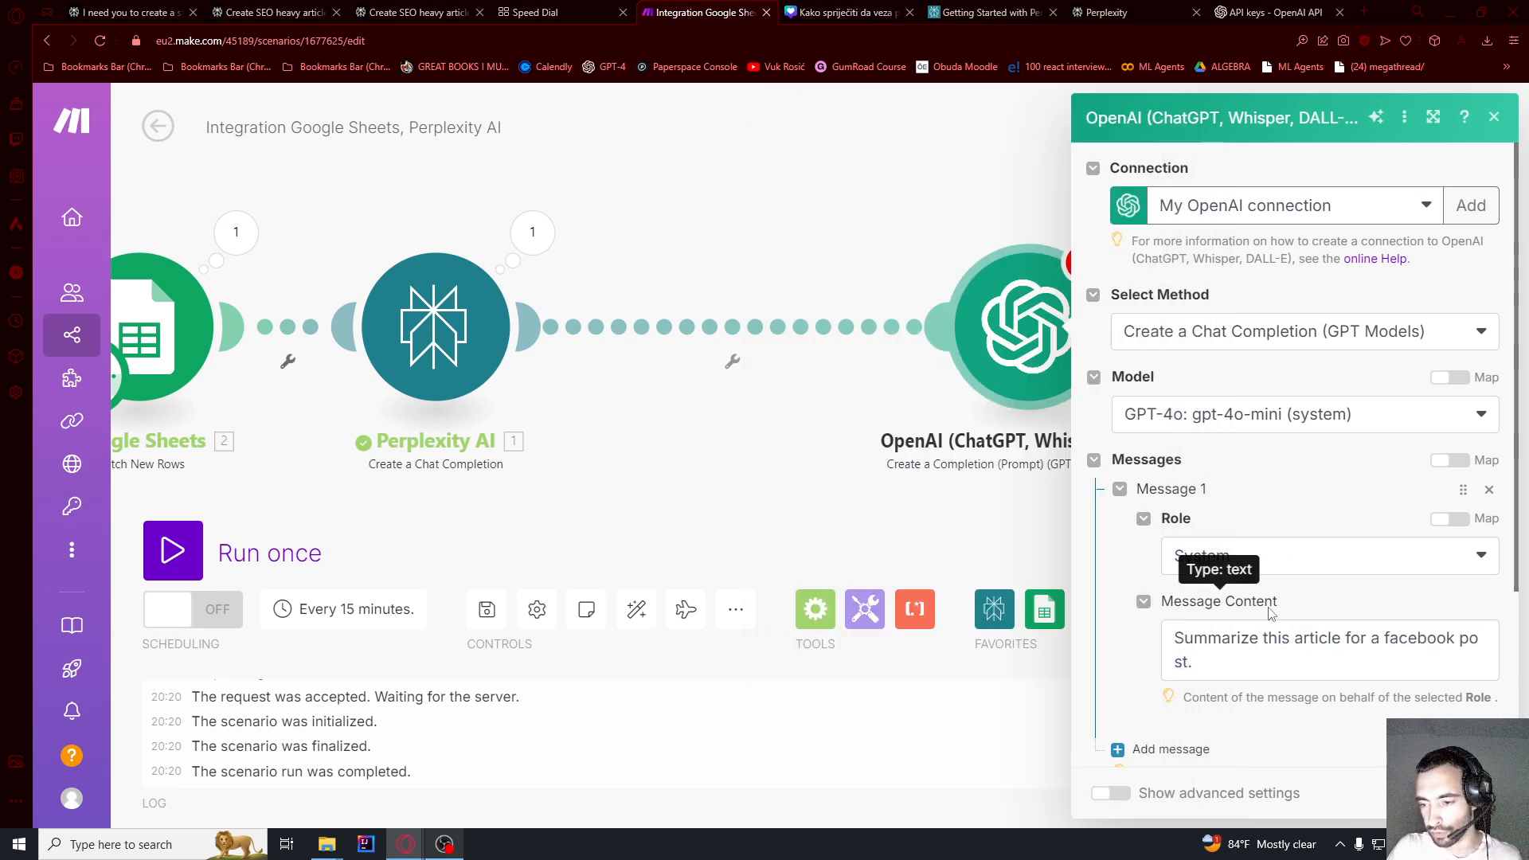
- Add a second message with the User role and map Perplexity AI's Choices[]: Message.Content as its content
{"action": "scroll", "coordinate": [1272, 612], "scroll_direction": "down", "scroll_amount": 2}
{"action": "left_click", "coordinate": [1154, 589]}
{"action": "left_click", "coordinate": [1195, 653]}
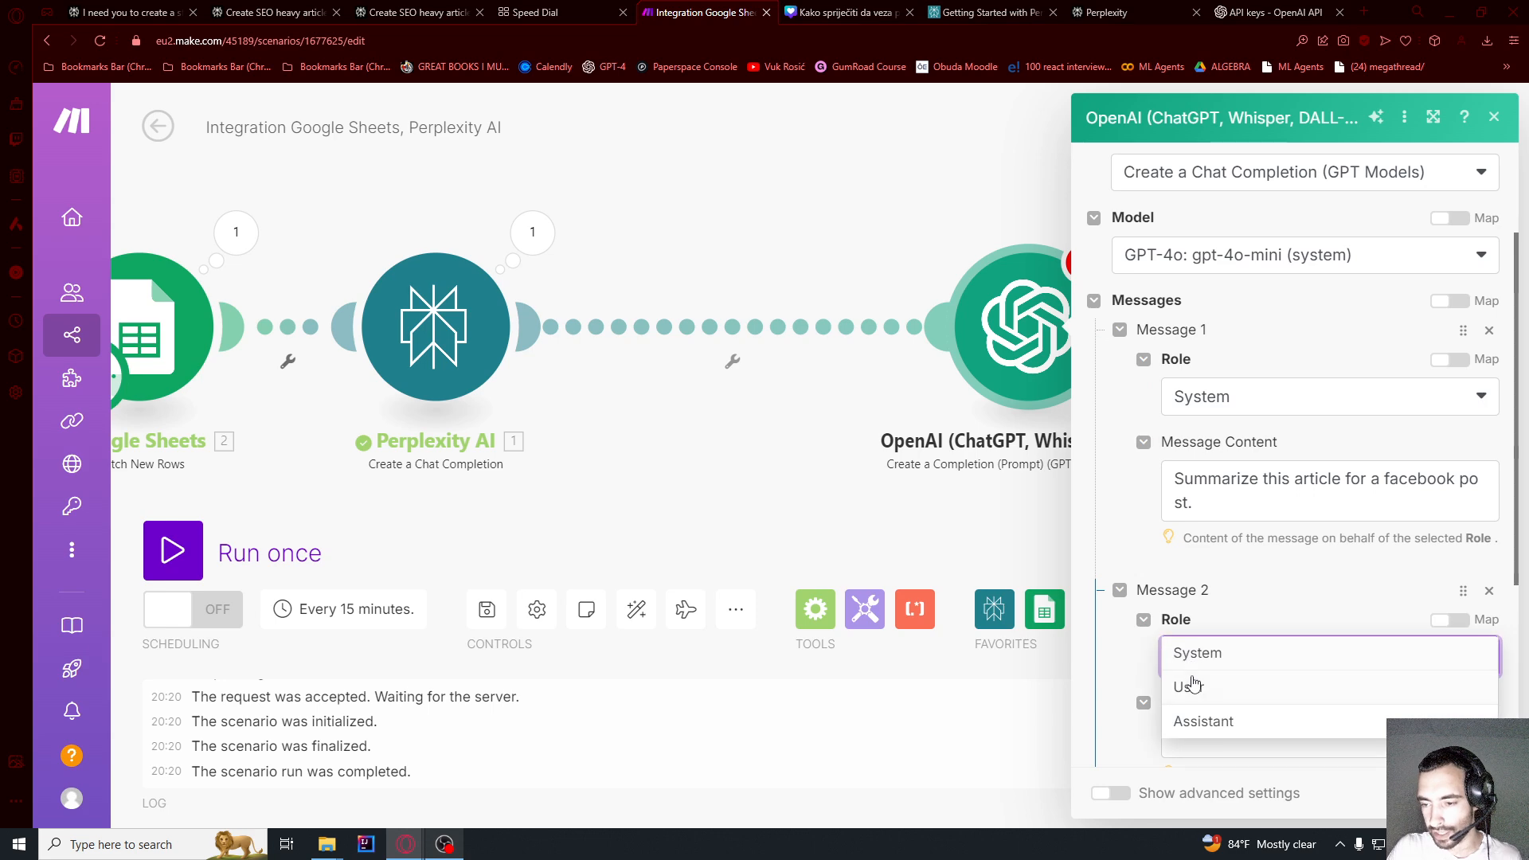
{"action": "left_click", "coordinate": [1193, 685]}
{"action": "scroll", "coordinate": [1192, 685], "scroll_direction": "down", "scroll_amount": 2}
{"action": "left_click", "coordinate": [1275, 580]}
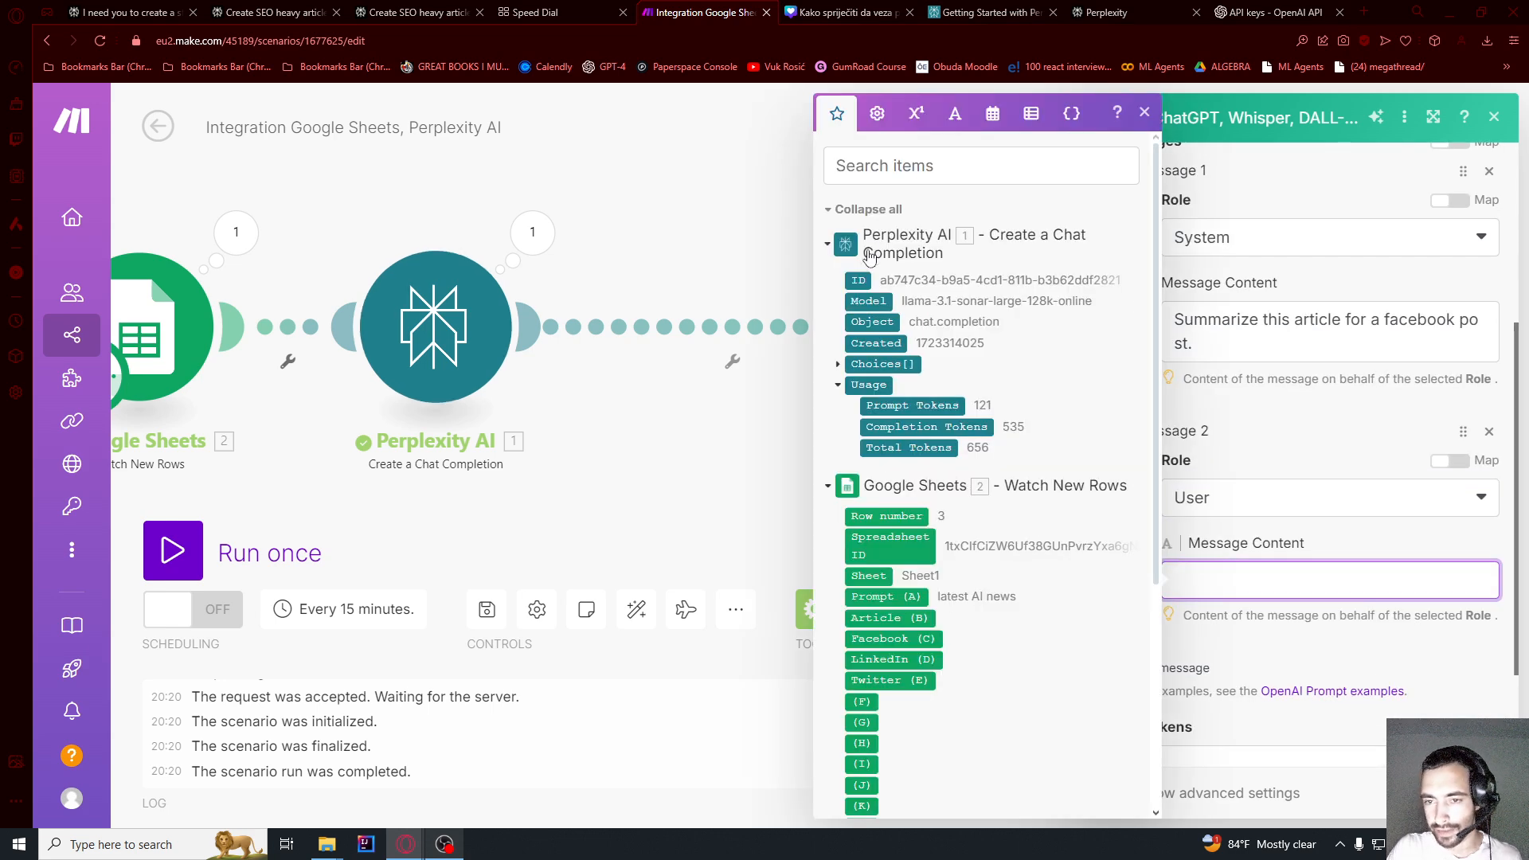
{"action": "left_click", "coordinate": [839, 365]}
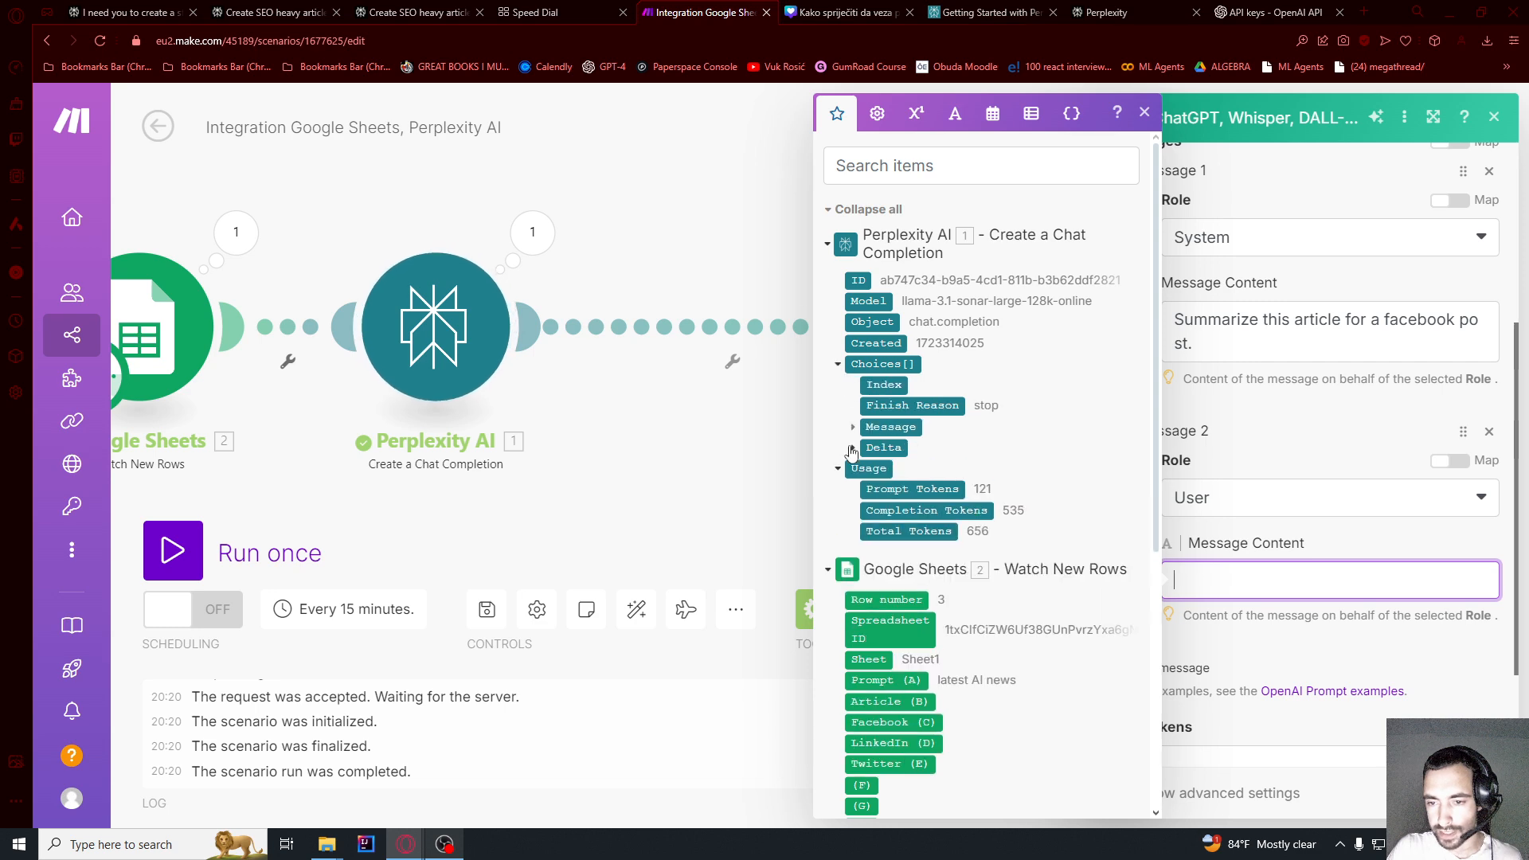
{"action": "left_click", "coordinate": [853, 430]}
{"action": "left_click", "coordinate": [886, 447]}
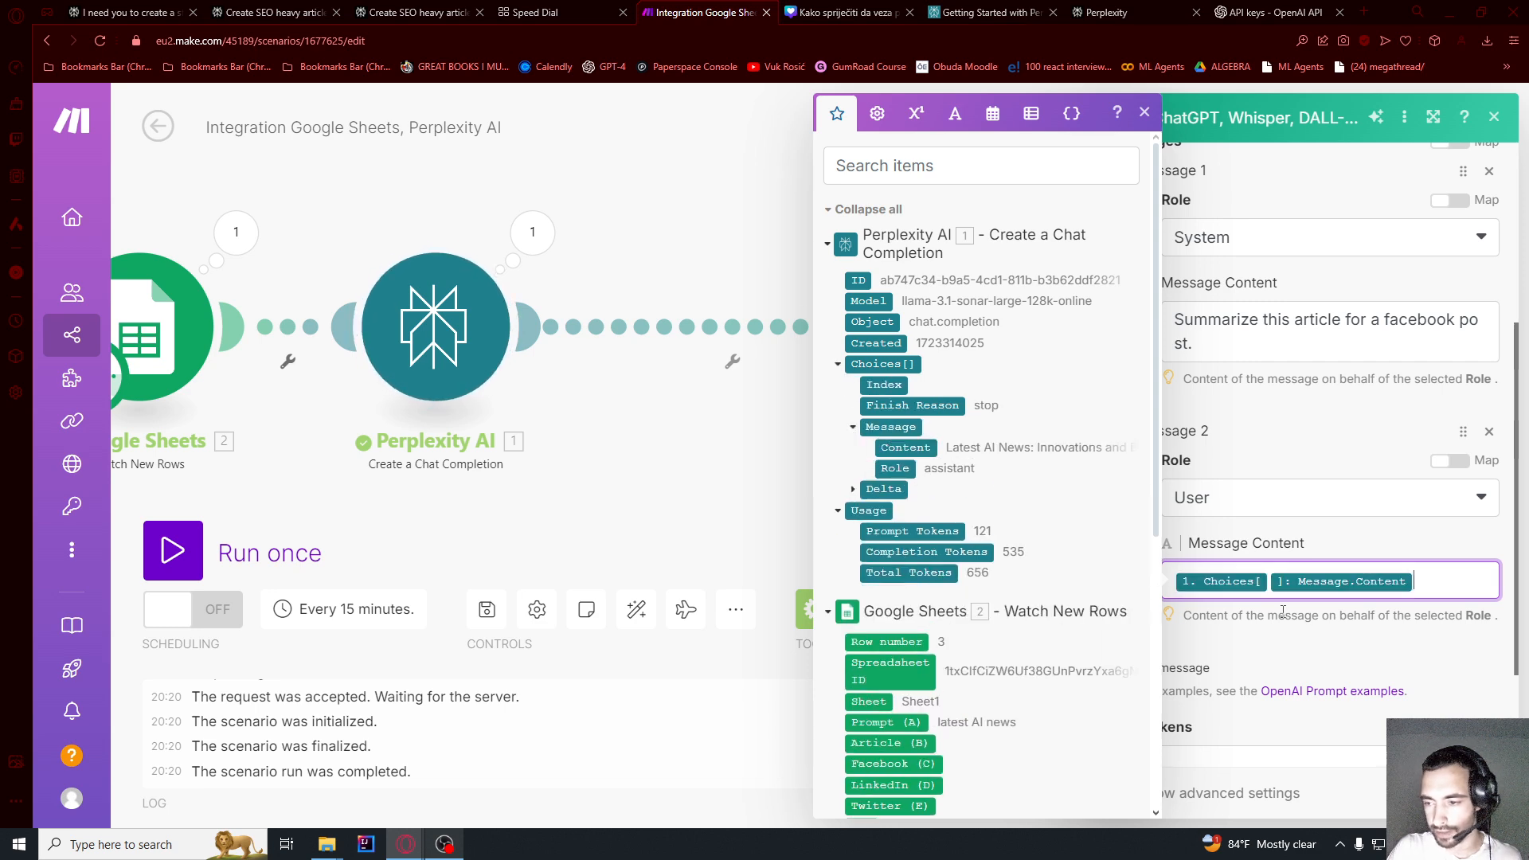
{"action": "left_click", "coordinate": [1272, 542]}
{"action": "left_click_drag", "start_coordinate": [1253, 351], "coordinate": [1157, 328]}
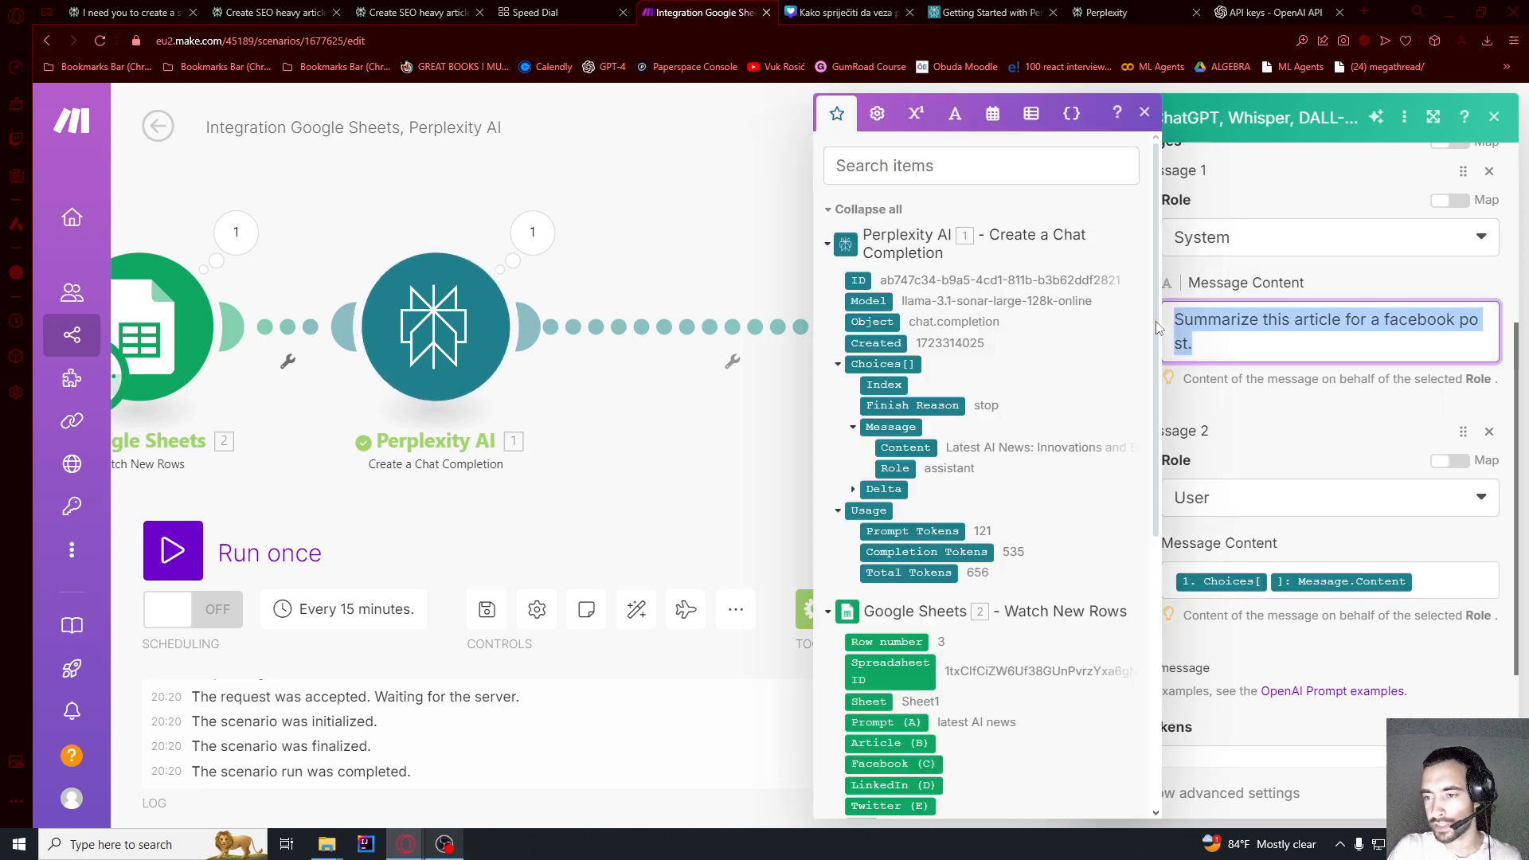
{"action": "left_click", "coordinate": [1216, 346]}
- Set the OpenAI module's Max Tokens to 600
{"action": "scroll", "coordinate": [1216, 346], "scroll_direction": "down", "scroll_amount": 2}
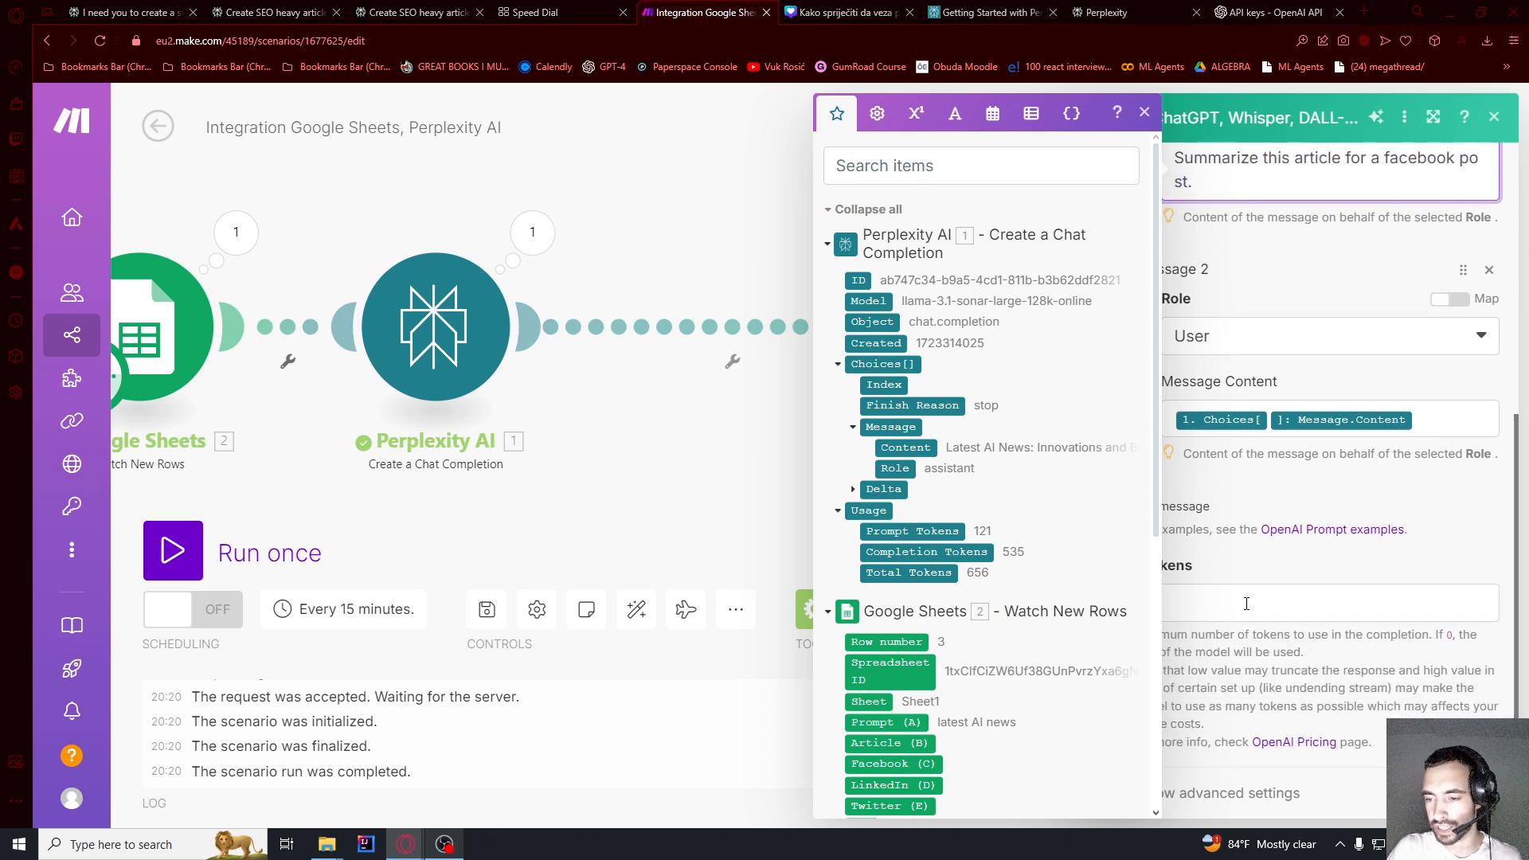
{"action": "left_click", "coordinate": [1248, 596]}
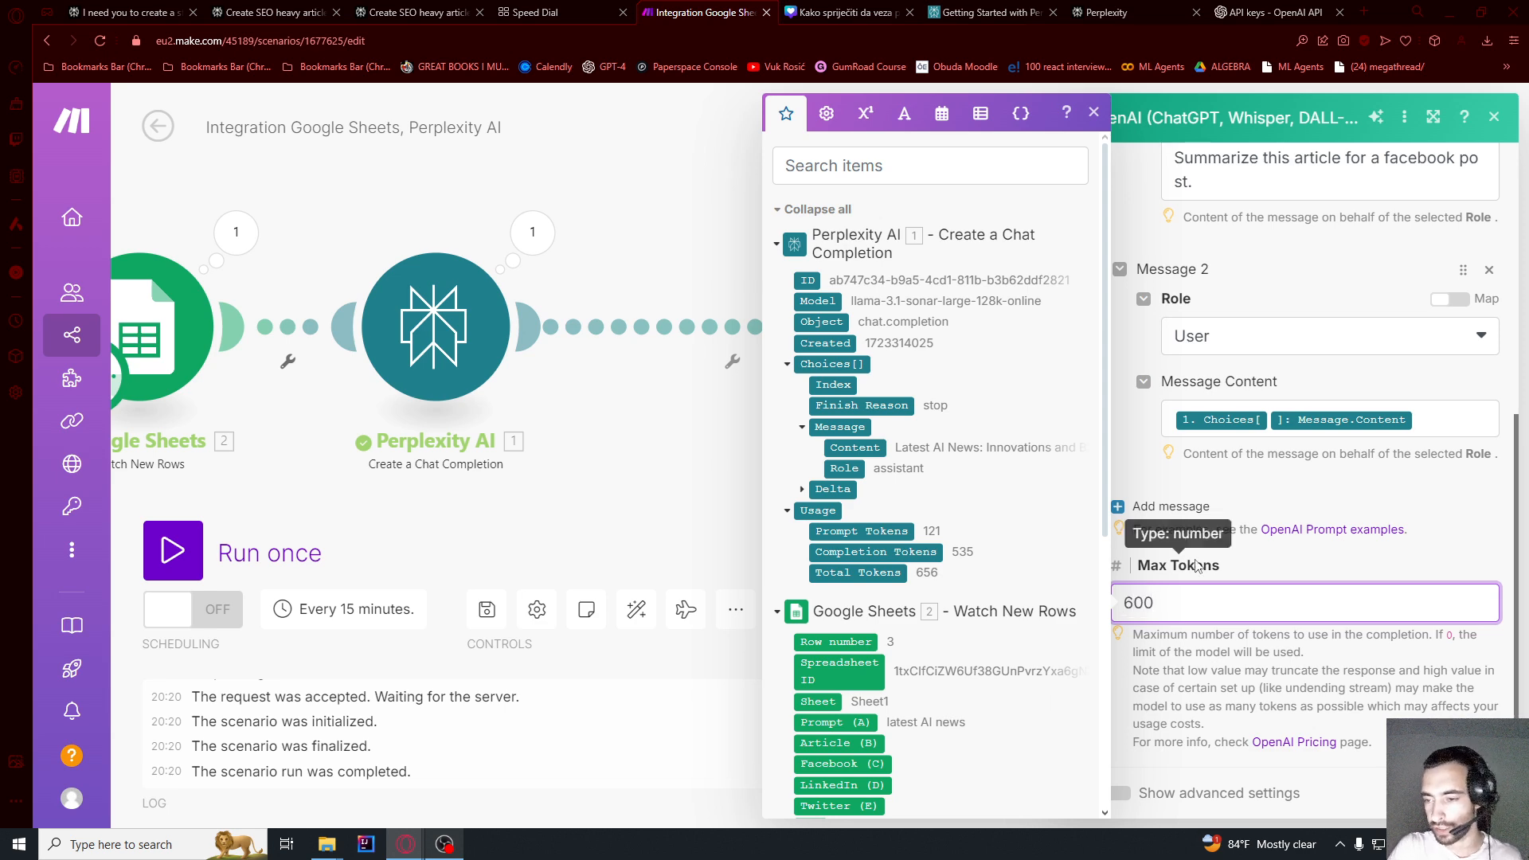
{"action": "left_click", "coordinate": [1245, 559]}
- Review the OpenAI module's connection, model and message settings, then leave the module and reopen its settings
{"action": "scroll", "coordinate": [1224, 565], "scroll_direction": "up", "scroll_amount": 5}
{"action": "scroll", "coordinate": [1229, 553], "scroll_direction": "up", "scroll_amount": 1}
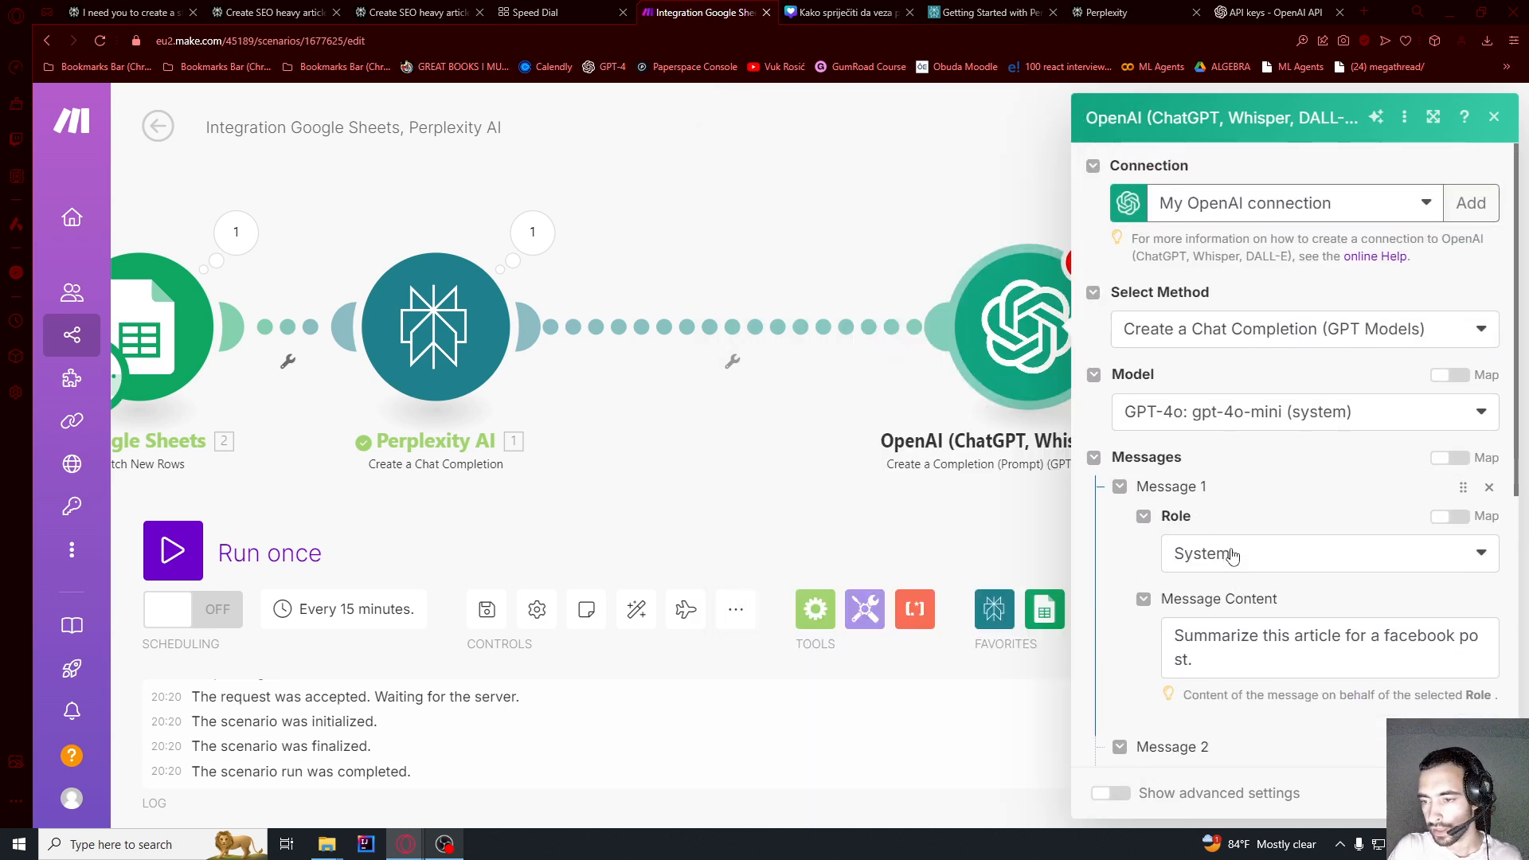
{"action": "scroll", "coordinate": [1256, 564], "scroll_direction": "down", "scroll_amount": 4}
{"action": "scroll", "coordinate": [1306, 605], "scroll_direction": "up", "scroll_amount": 3}
{"action": "scroll", "coordinate": [1319, 635], "scroll_direction": "up", "scroll_amount": 1}
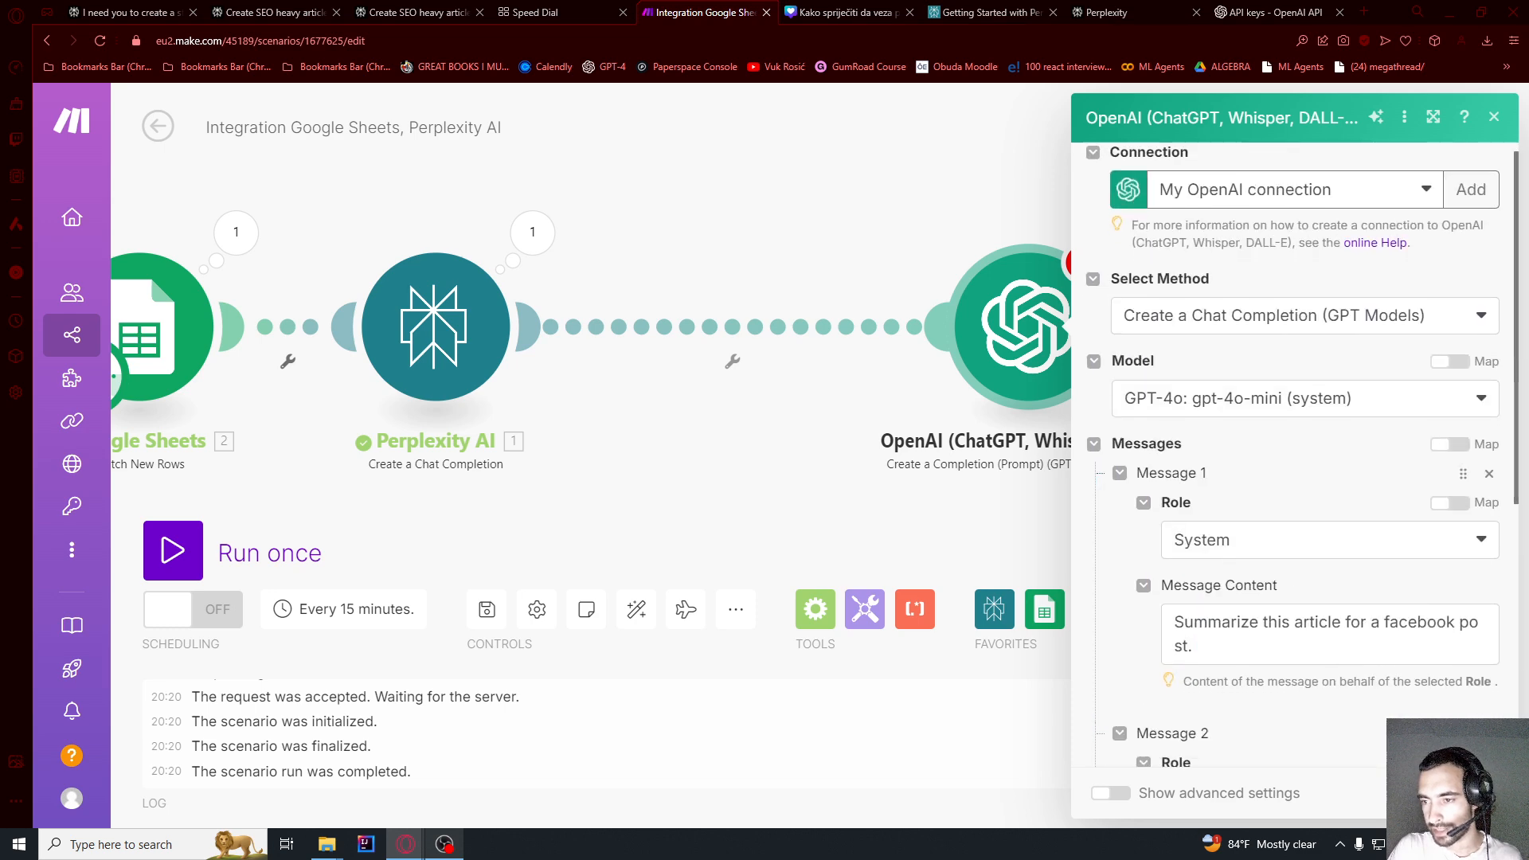
{"action": "scroll", "coordinate": [1319, 635], "scroll_direction": "down", "scroll_amount": 3}
{"action": "left_click", "coordinate": [966, 579]}
{"action": "right_click", "coordinate": [825, 344]}
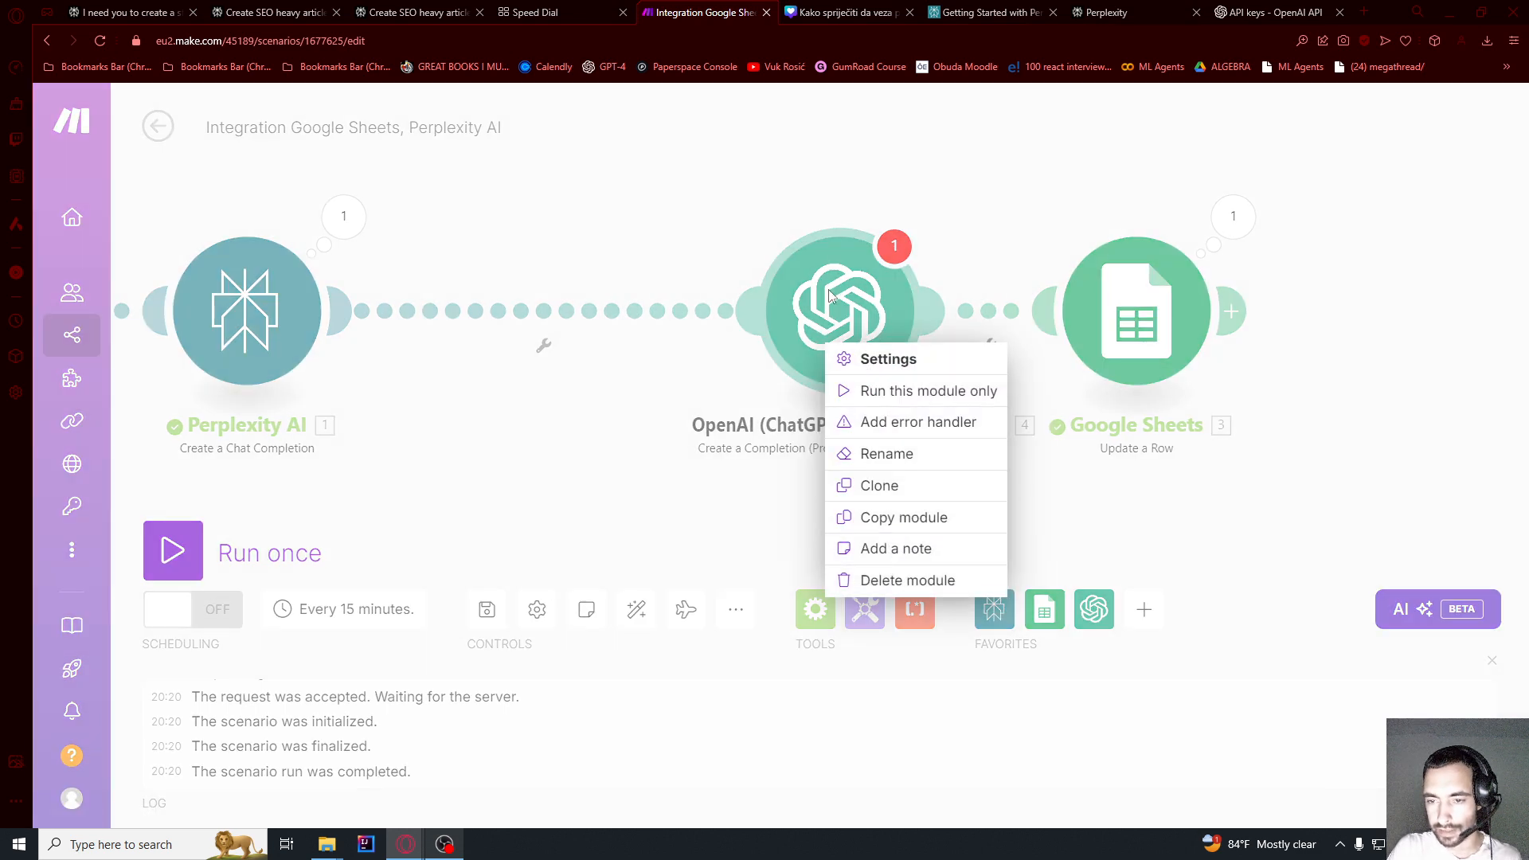
{"action": "left_click", "coordinate": [890, 246]}
{"action": "left_click", "coordinate": [835, 310]}
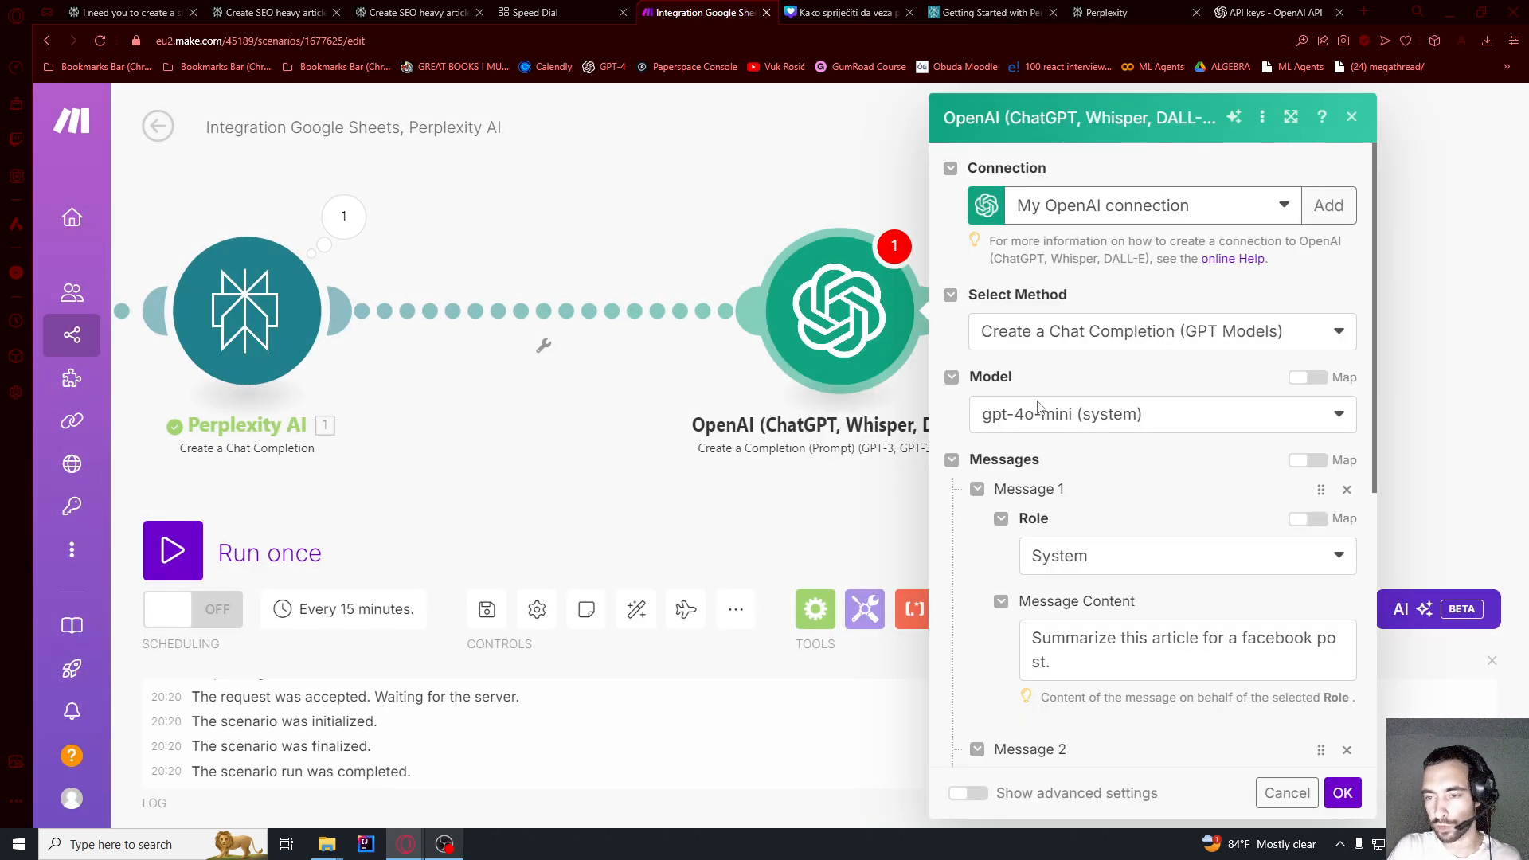
- Keep the OpenAI module's settings, rename the module to "Facebook Post" and save the scenario
{"action": "left_click", "coordinate": [1344, 790]}
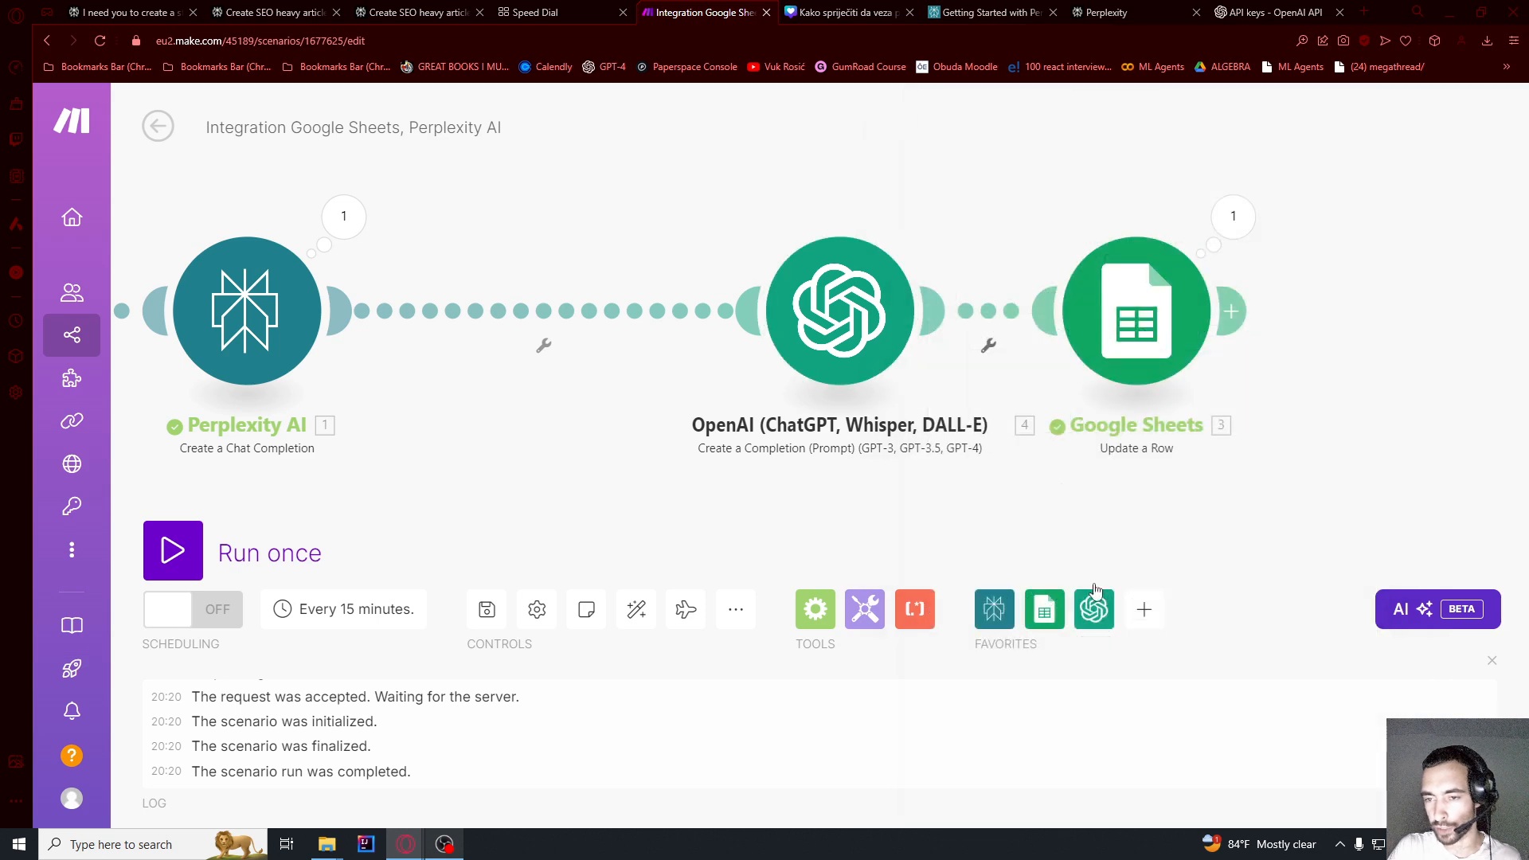
{"action": "right_click", "coordinate": [835, 322]}
{"action": "left_click", "coordinate": [916, 431]}
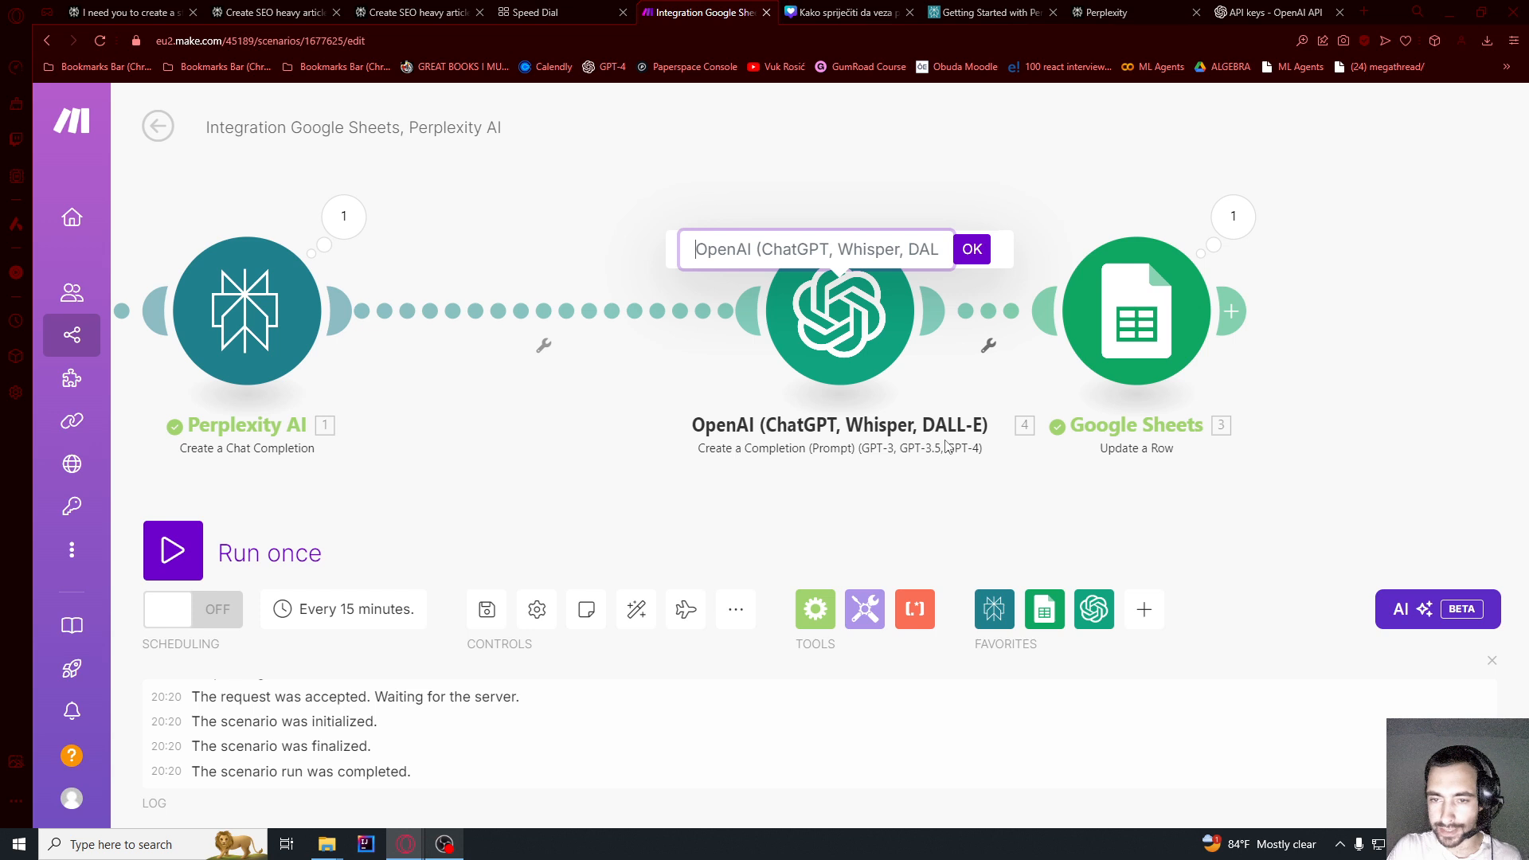
{"action": "key", "text": "ctrl+a"}
{"action": "type", "text": "F"}
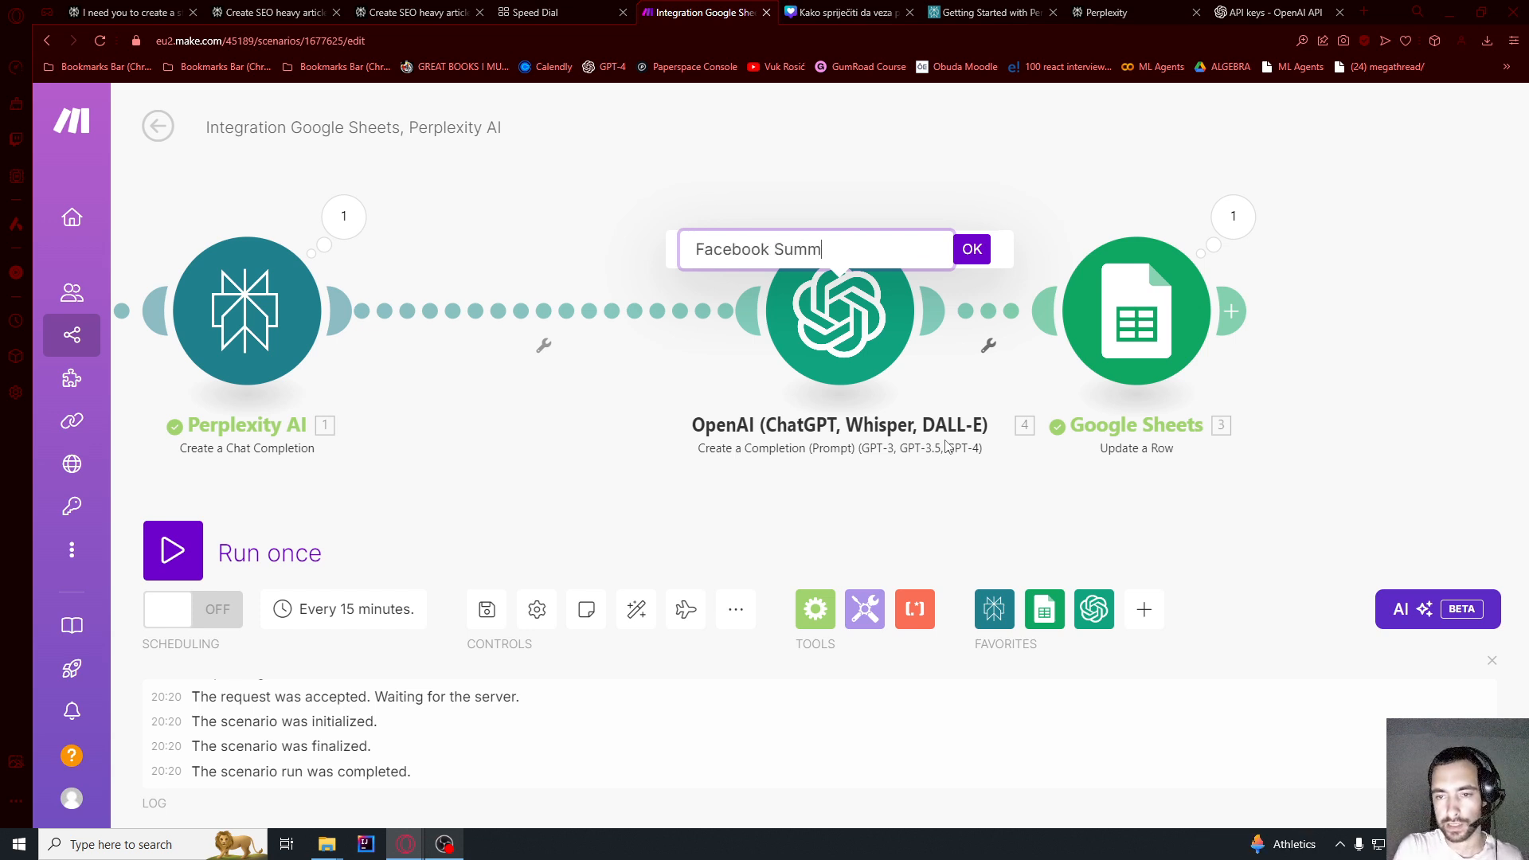
{"action": "left_click", "coordinate": [973, 251]}
{"action": "left_click", "coordinate": [486, 614]}
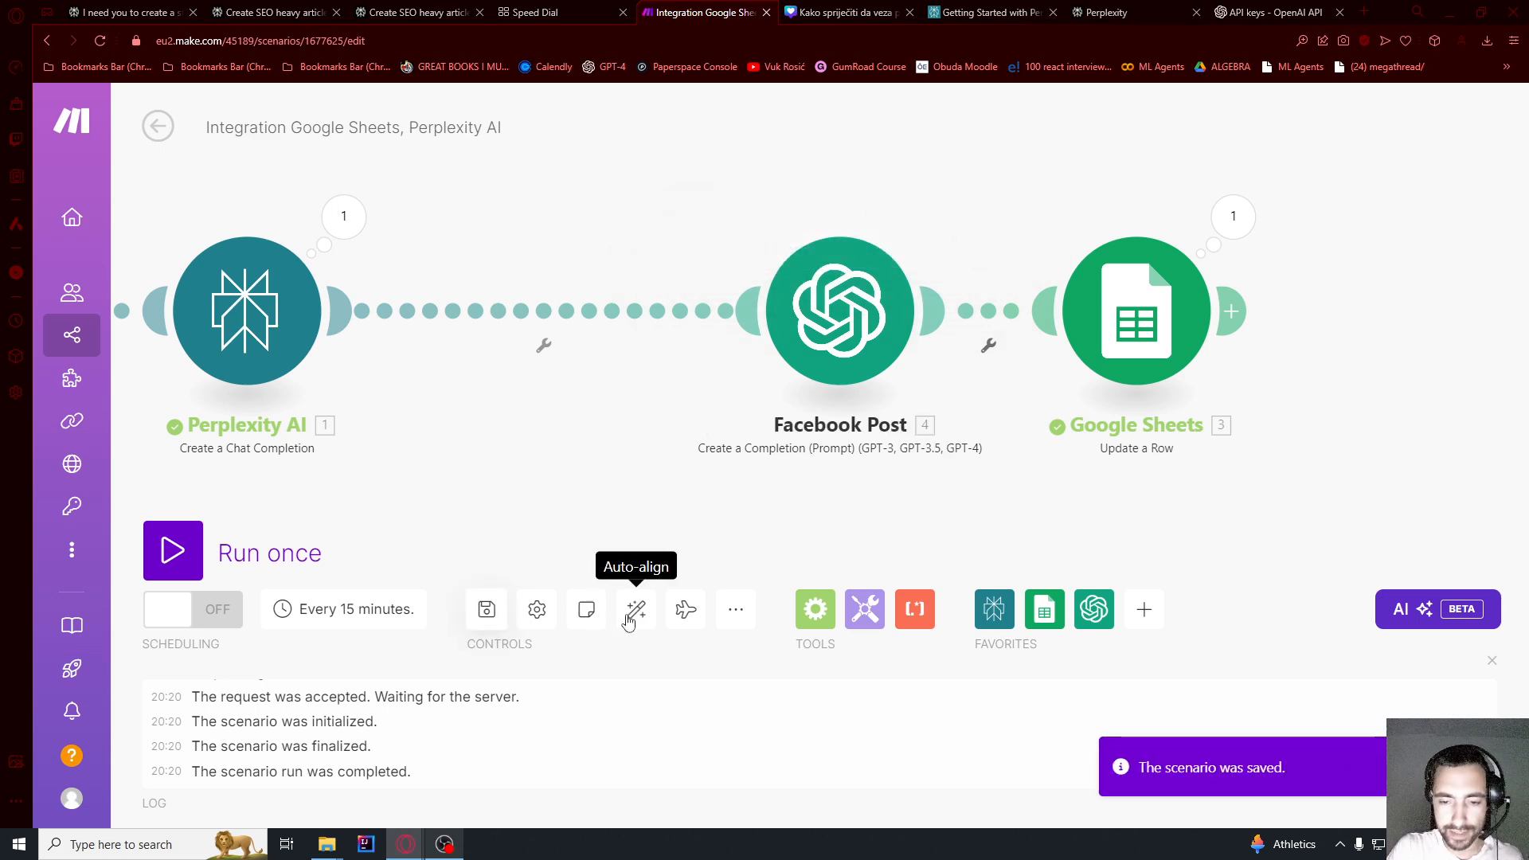
- Clone the Facebook Post module into the flow just before the Google Sheets Update a Row module and auto-align the scenario
{"action": "left_click", "coordinate": [635, 612]}
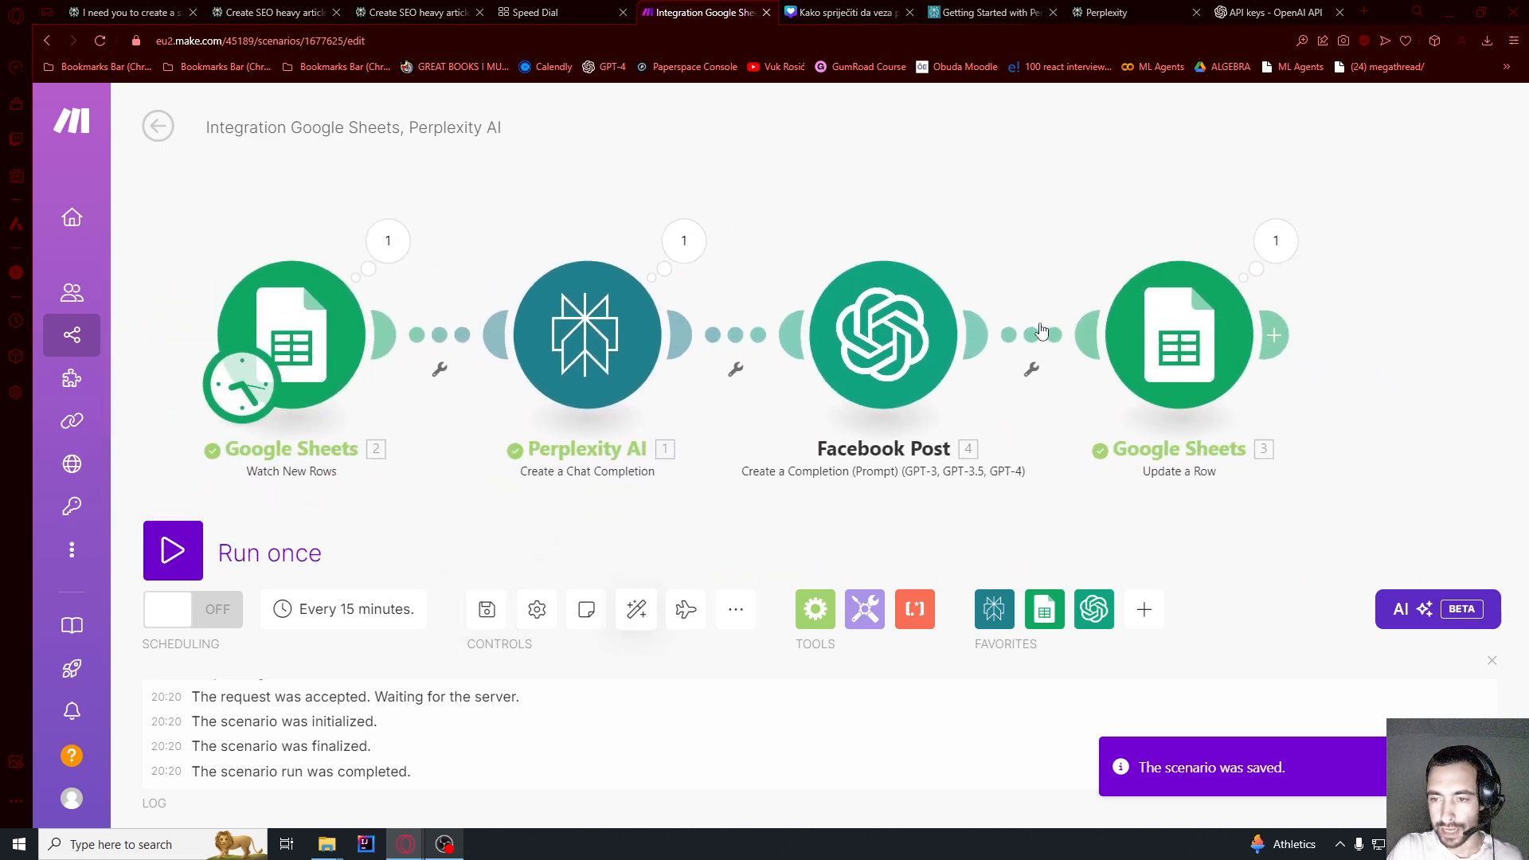
{"action": "right_click", "coordinate": [926, 329]}
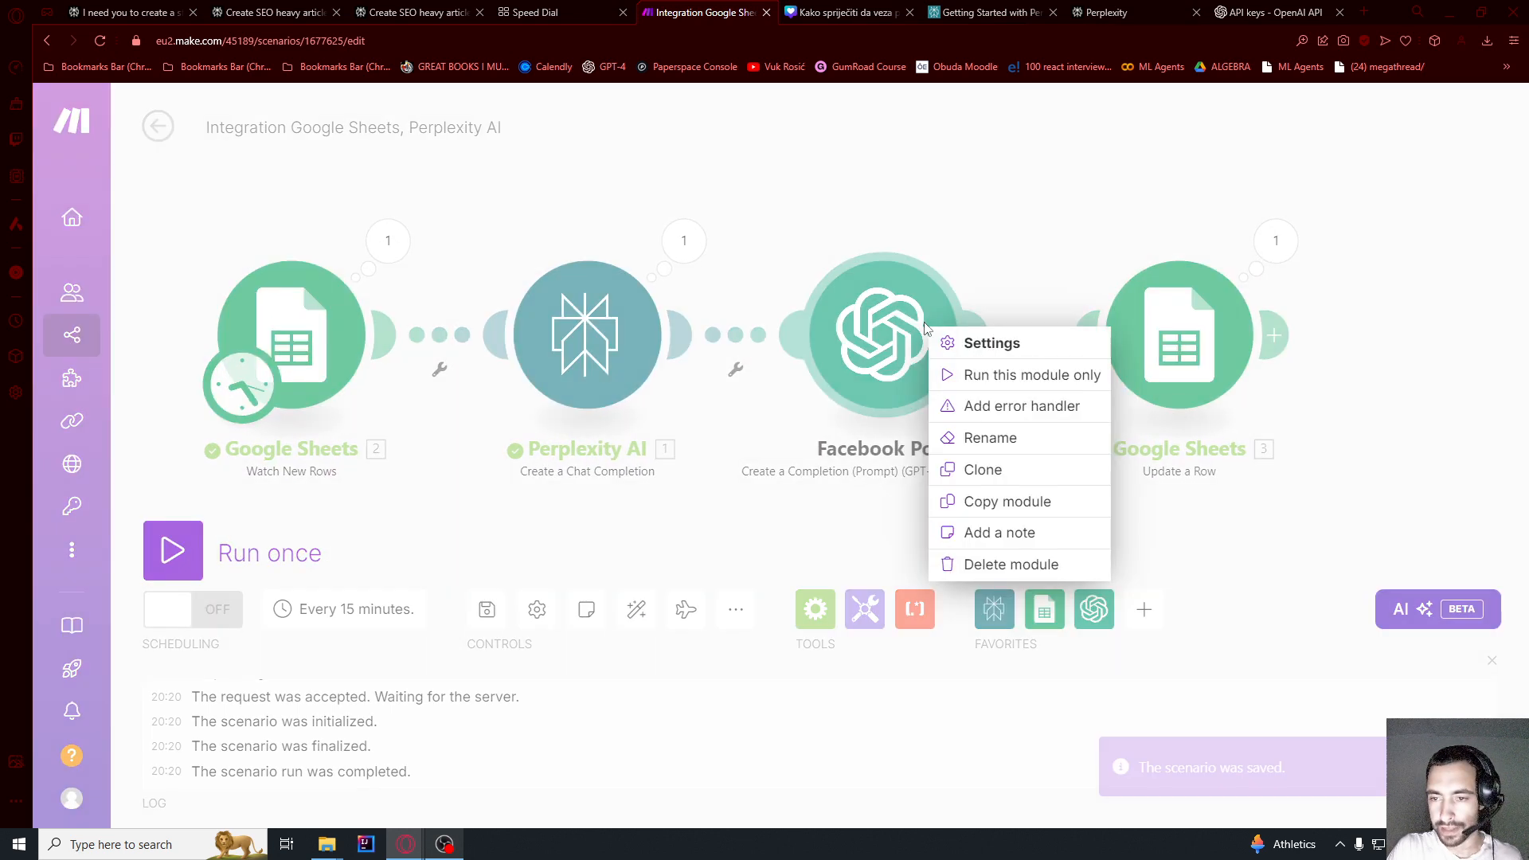
{"action": "left_click", "coordinate": [984, 470]}
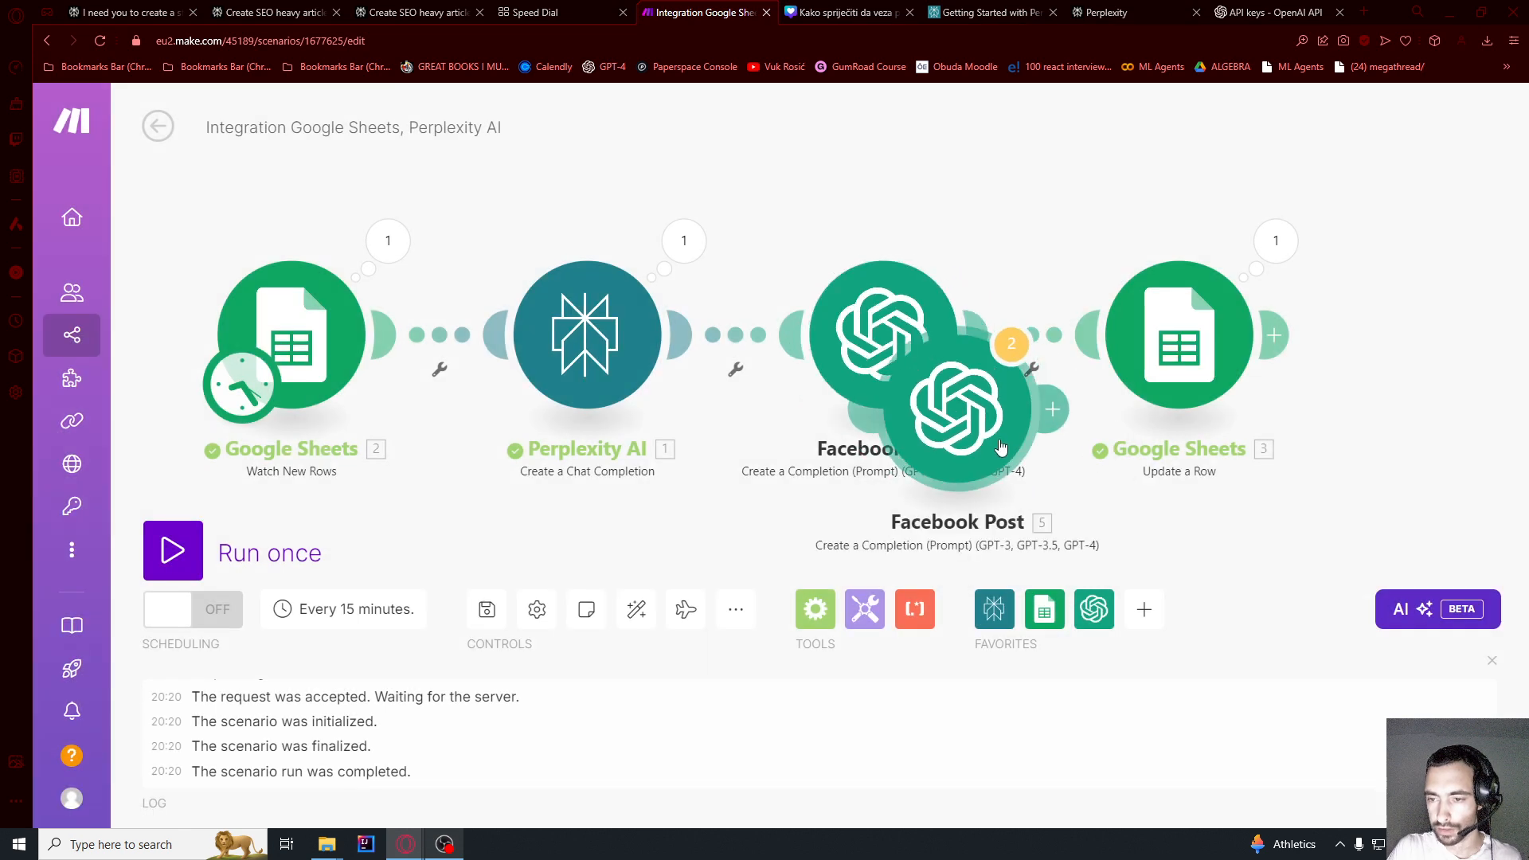
{"action": "left_click", "coordinate": [1088, 438]}
{"action": "left_click", "coordinate": [636, 610]}
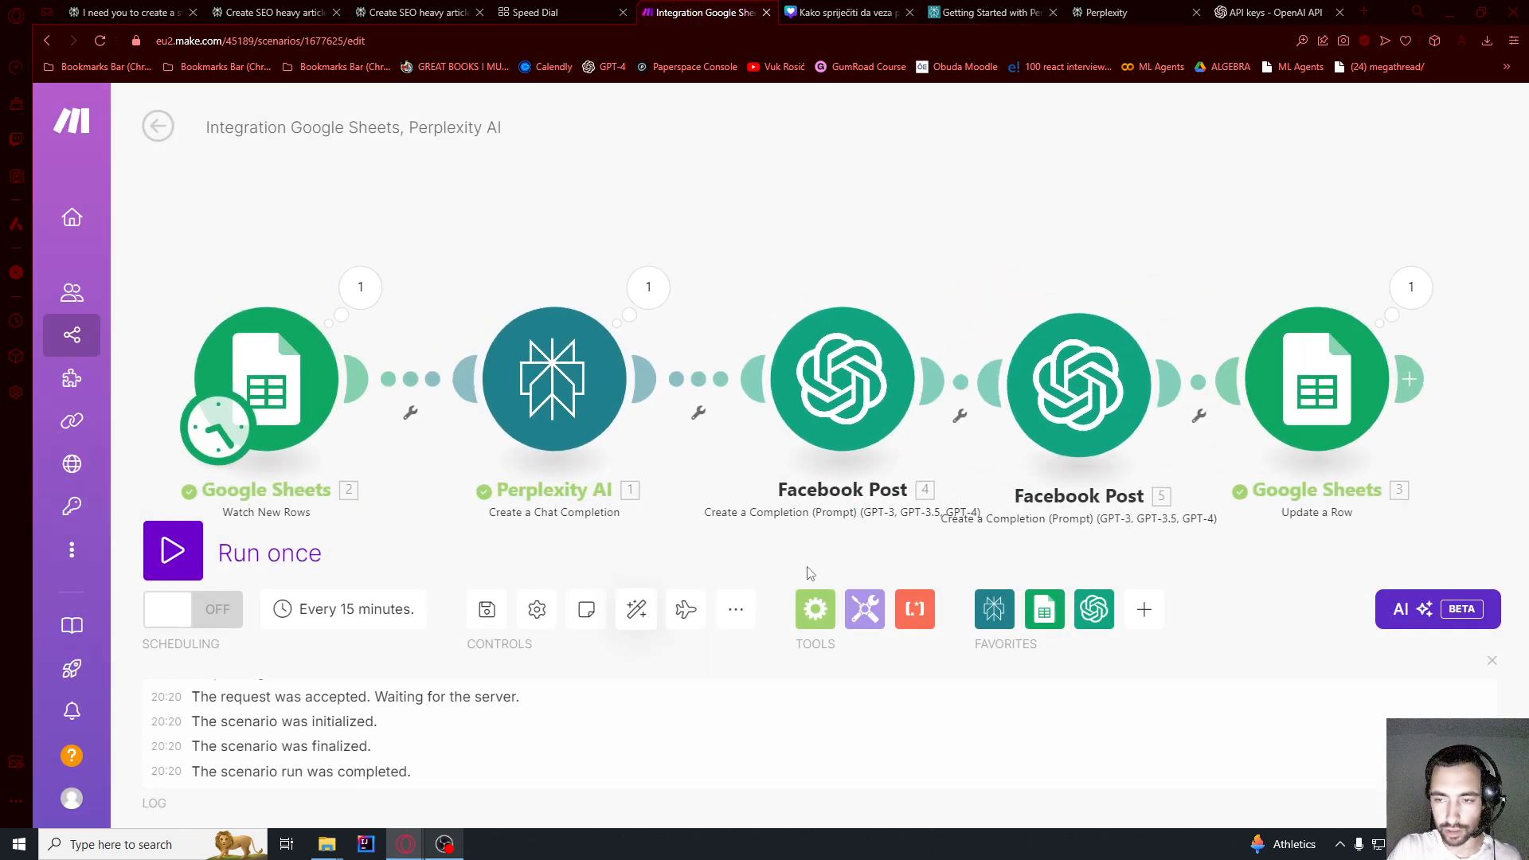
- Rename the cloned module just before Google Sheets to "LinkedIn Post"
{"action": "right_click", "coordinate": [1070, 412]}
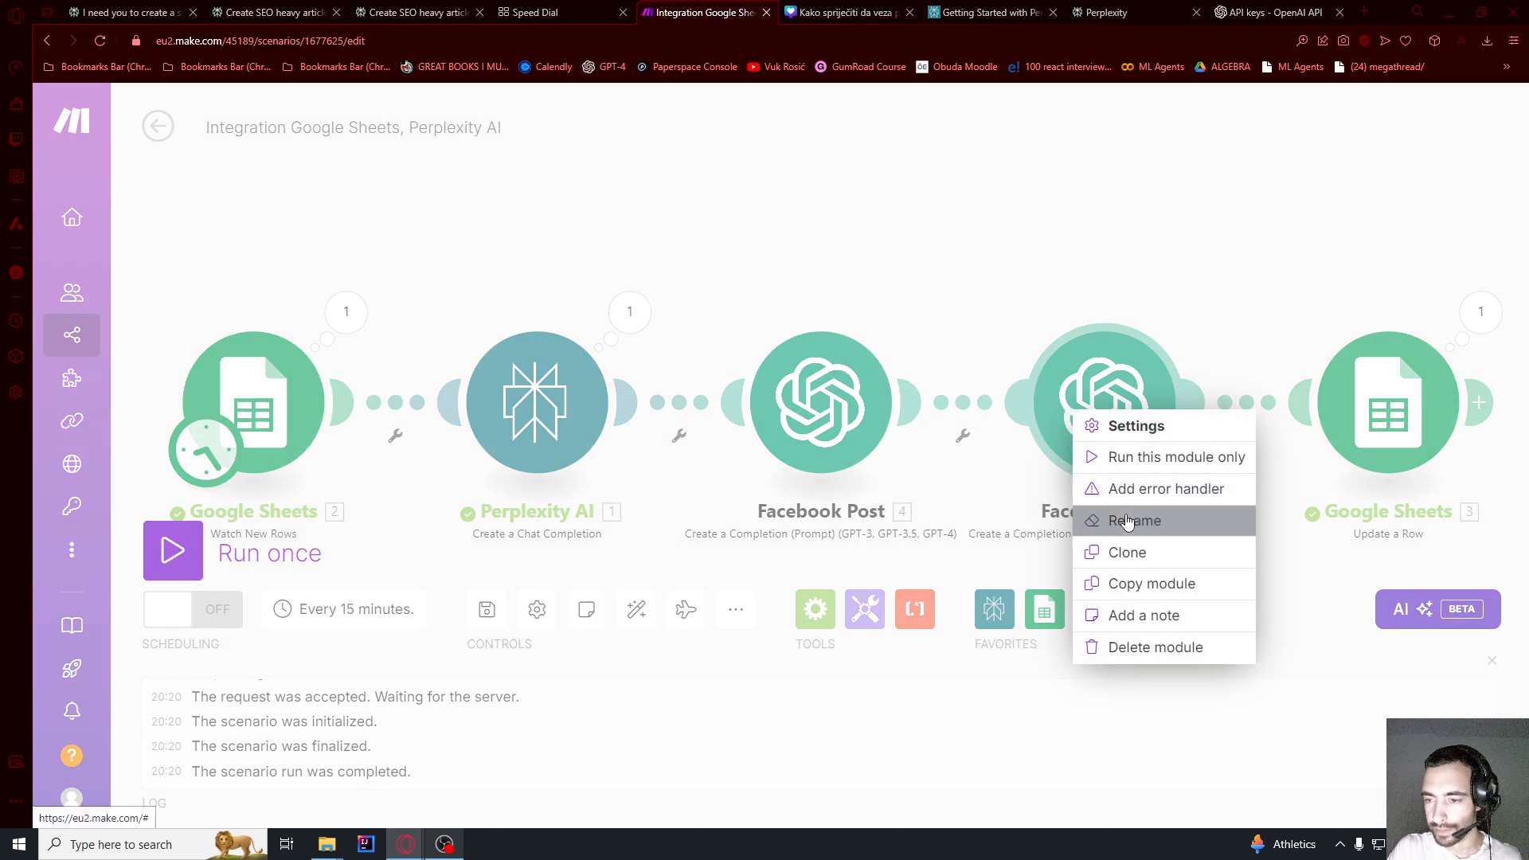
{"action": "left_click", "coordinate": [1115, 520]}
{"action": "double_click", "coordinate": [1017, 334]}
{"action": "type", "text": "Linked"}
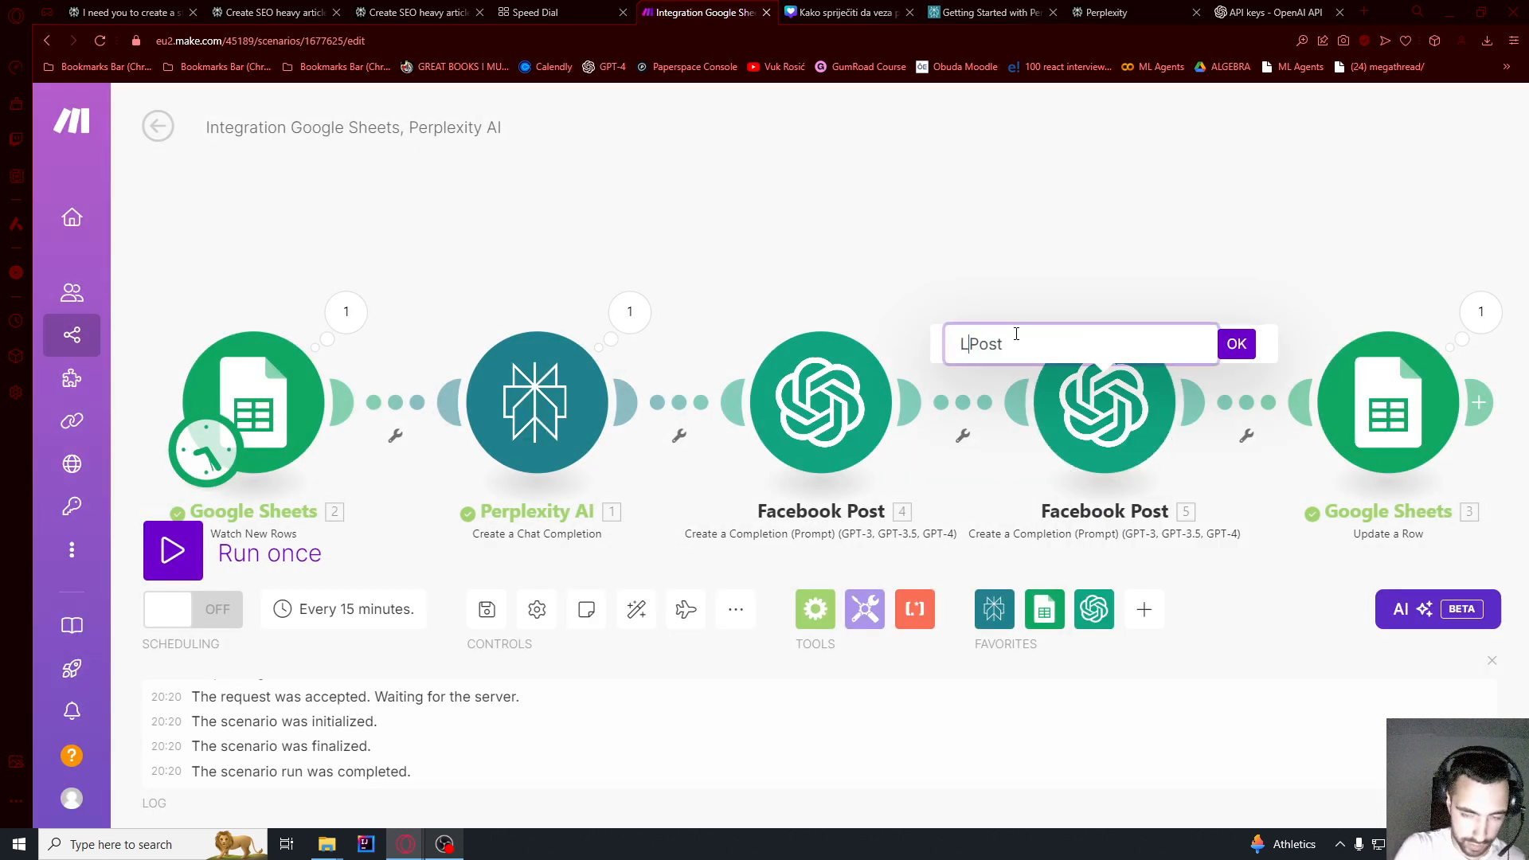
{"action": "type", "text": "In"}
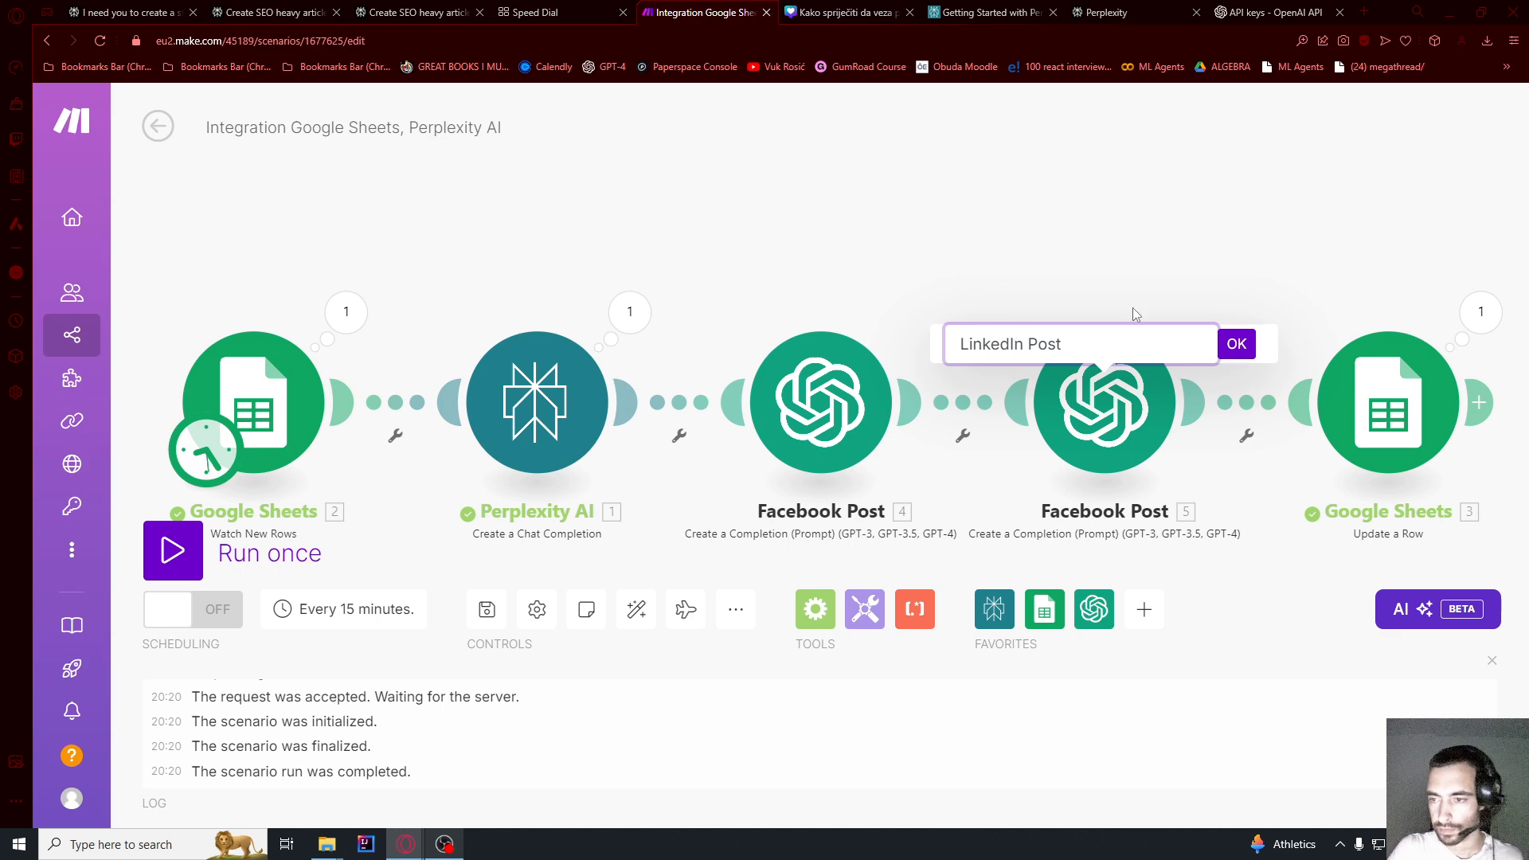
{"action": "left_click", "coordinate": [1236, 343]}
- Change the LinkedIn Post module's System message to "Summarize this article for a linkedin post." and confirm its settings
{"action": "left_click", "coordinate": [1139, 454]}
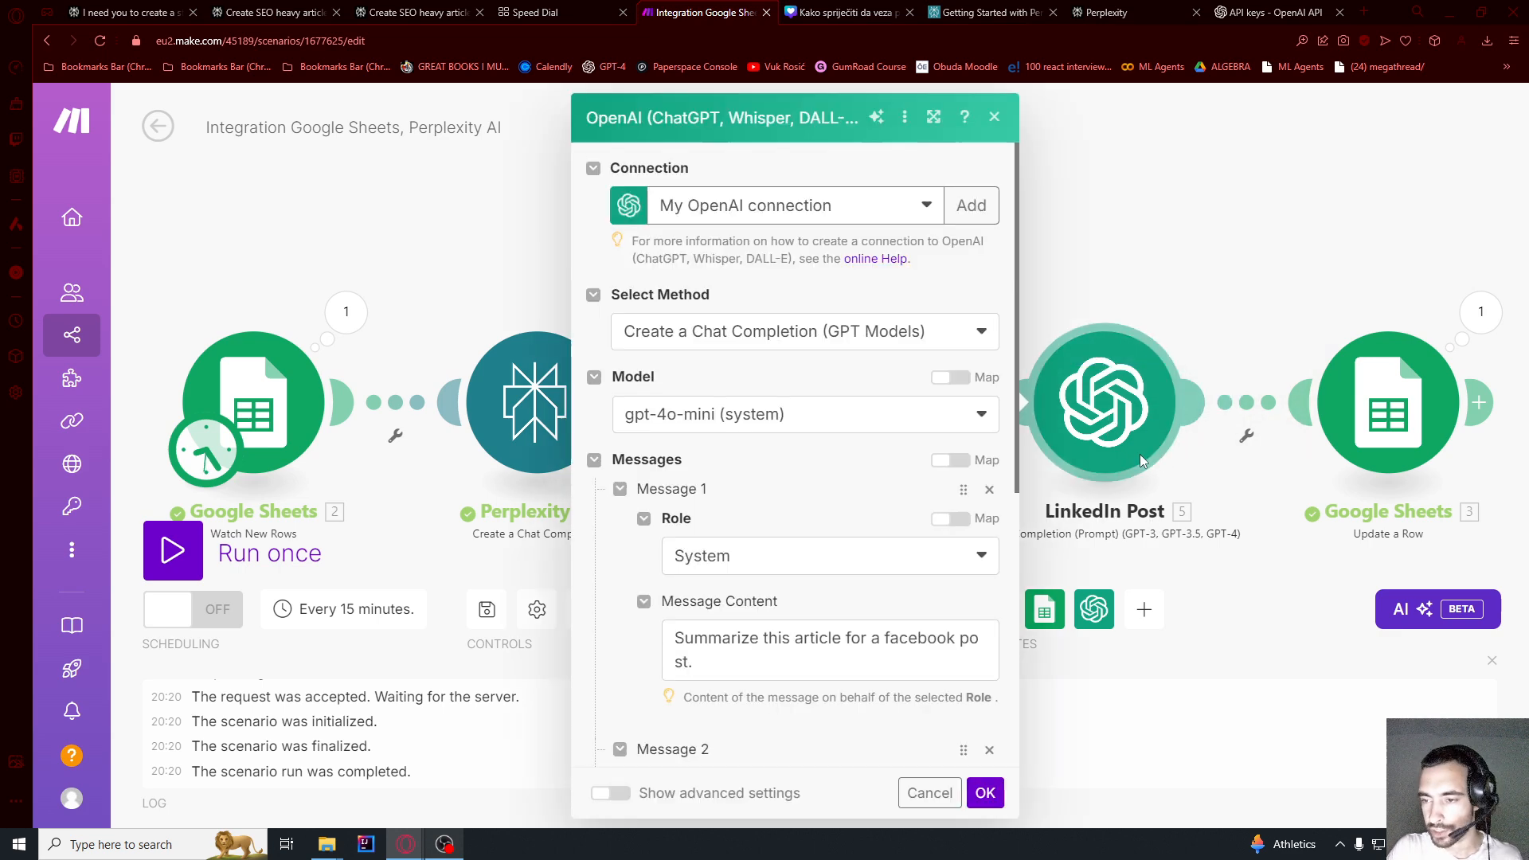
{"action": "scroll", "coordinate": [858, 445], "scroll_direction": "down", "scroll_amount": 2}
{"action": "double_click", "coordinate": [918, 478]}
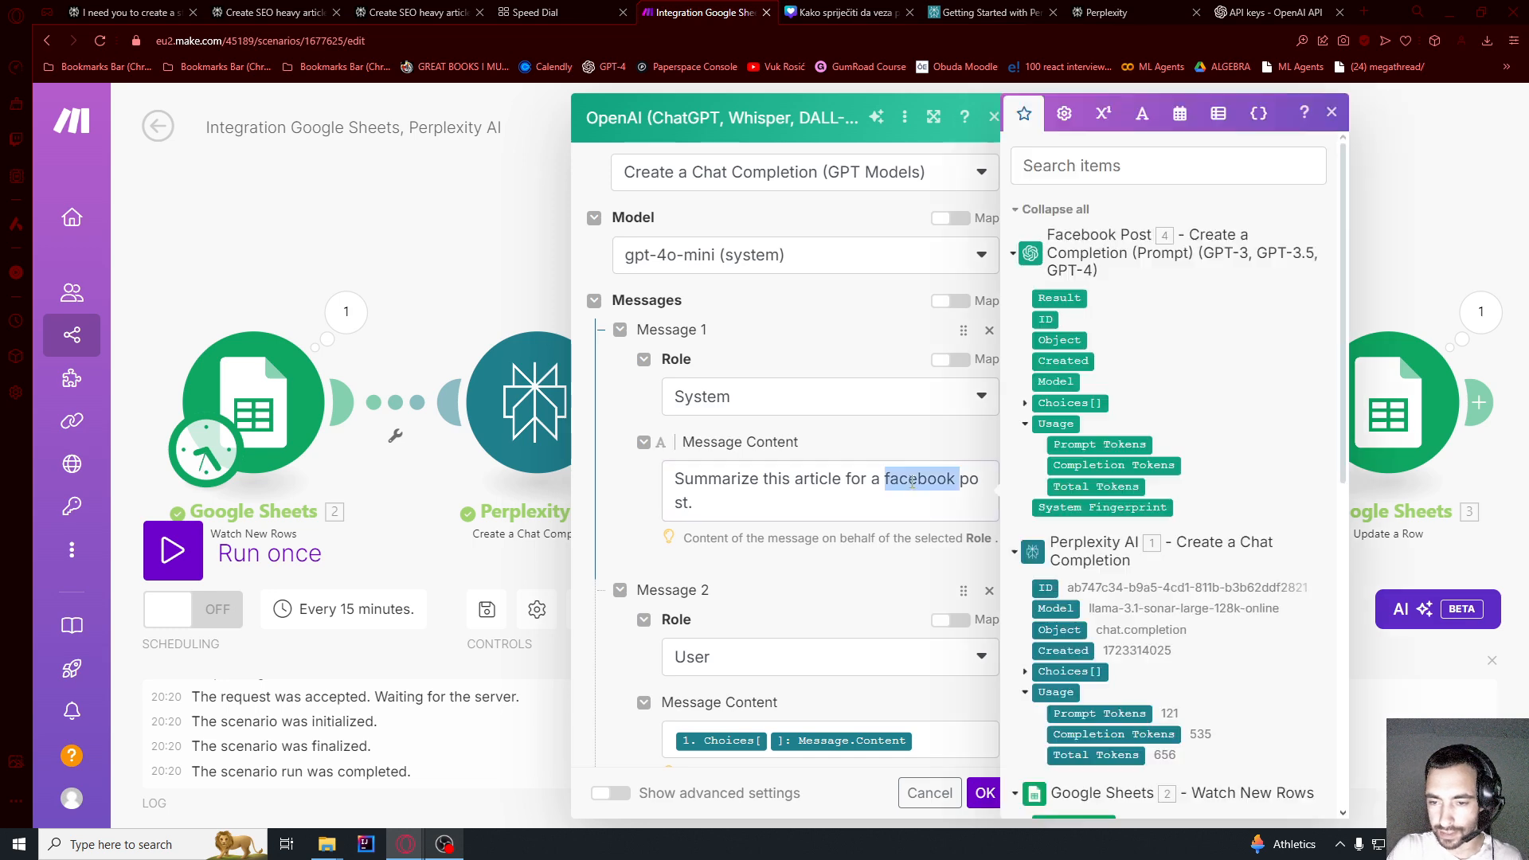
{"action": "type", "text": "linkedin"}
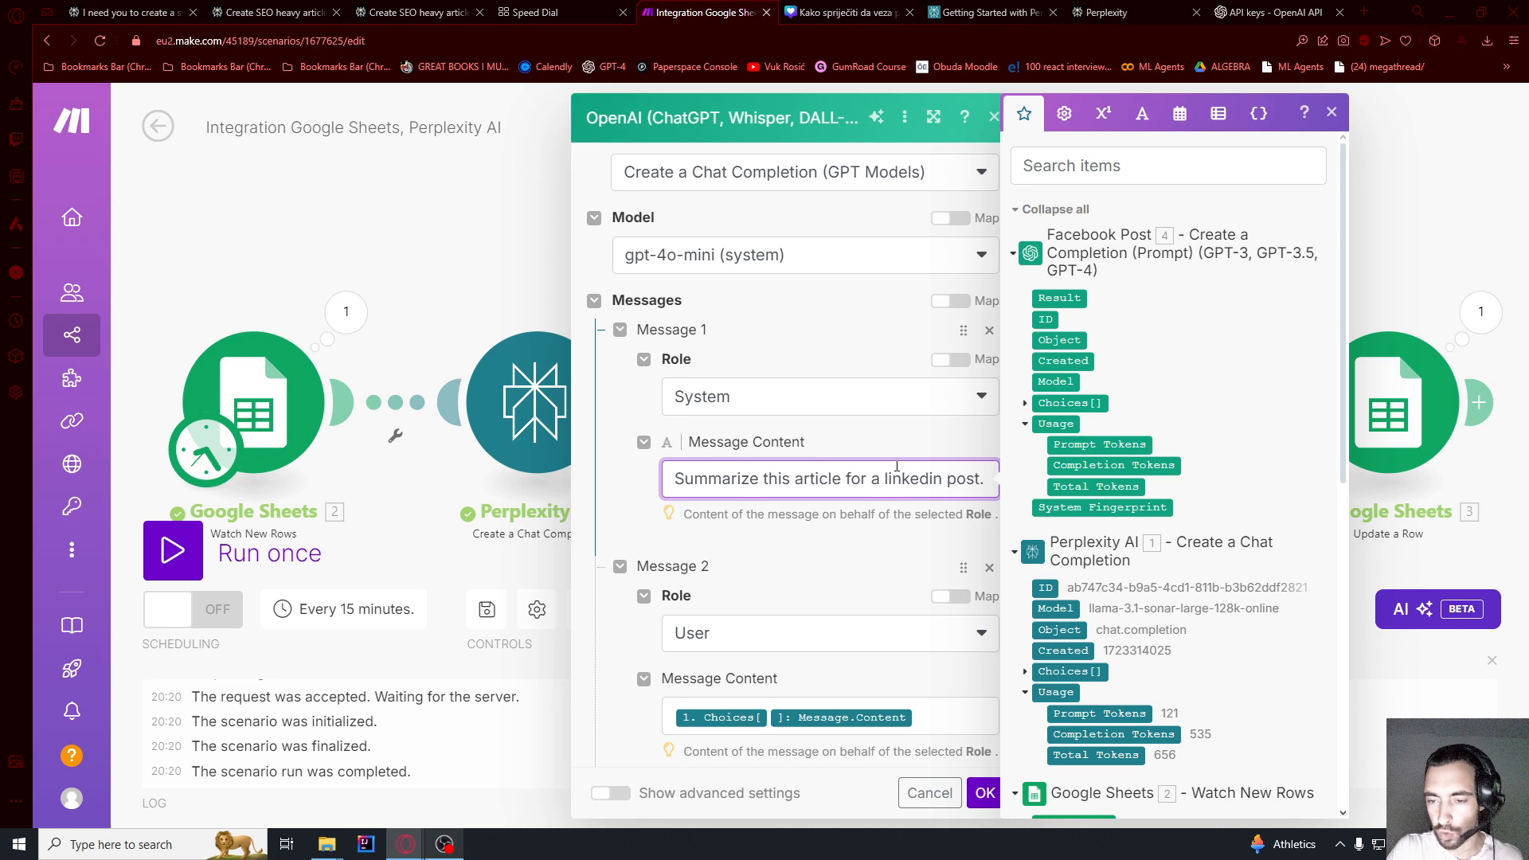
{"action": "scroll", "coordinate": [897, 466], "scroll_direction": "down", "scroll_amount": 3}
{"action": "scroll", "coordinate": [943, 485], "scroll_direction": "down", "scroll_amount": 1}
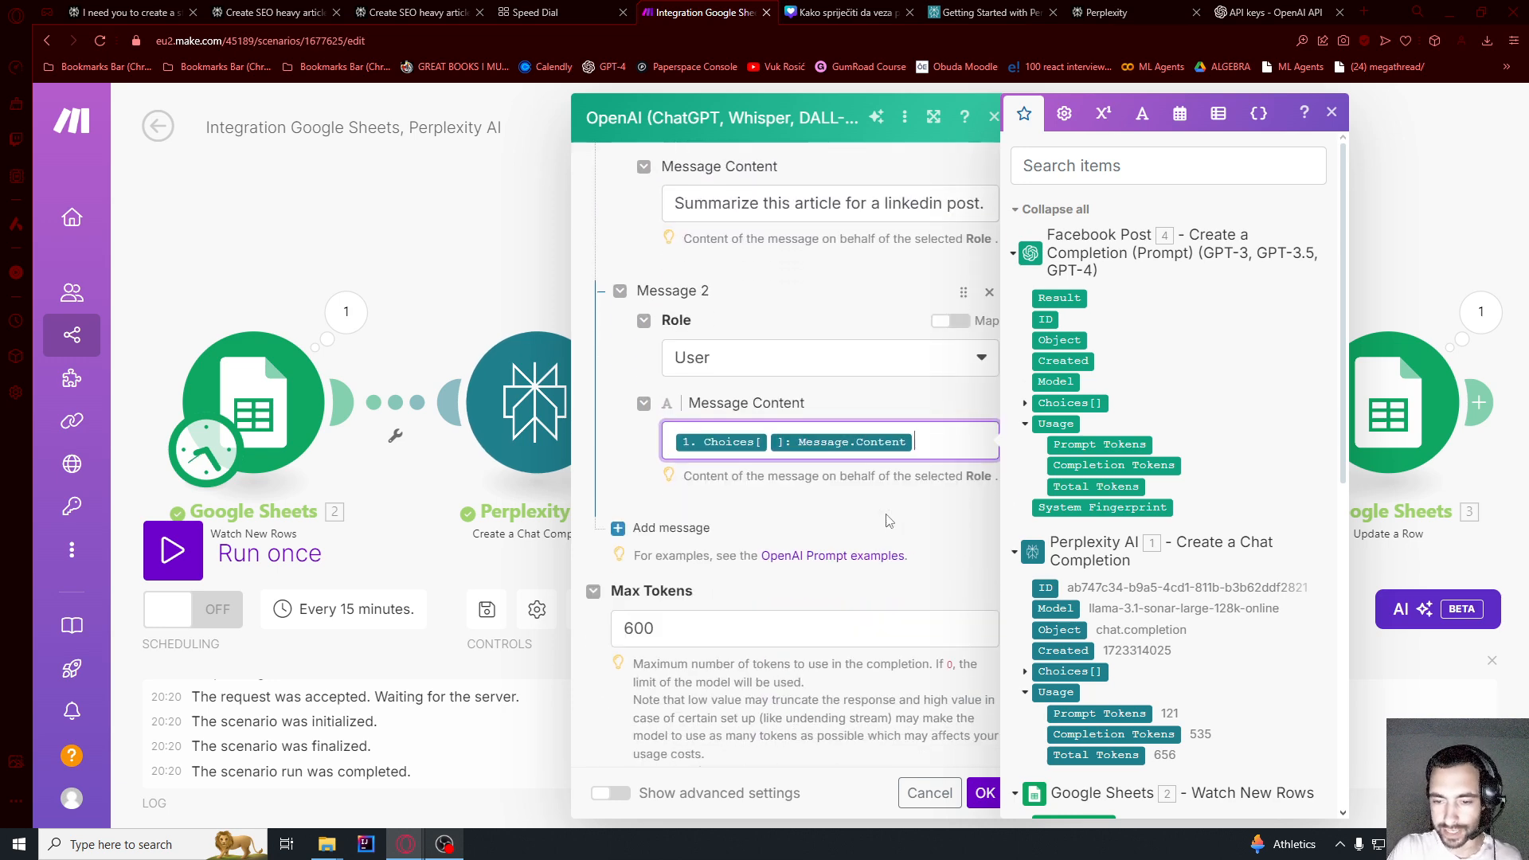
{"action": "left_click", "coordinate": [985, 794]}
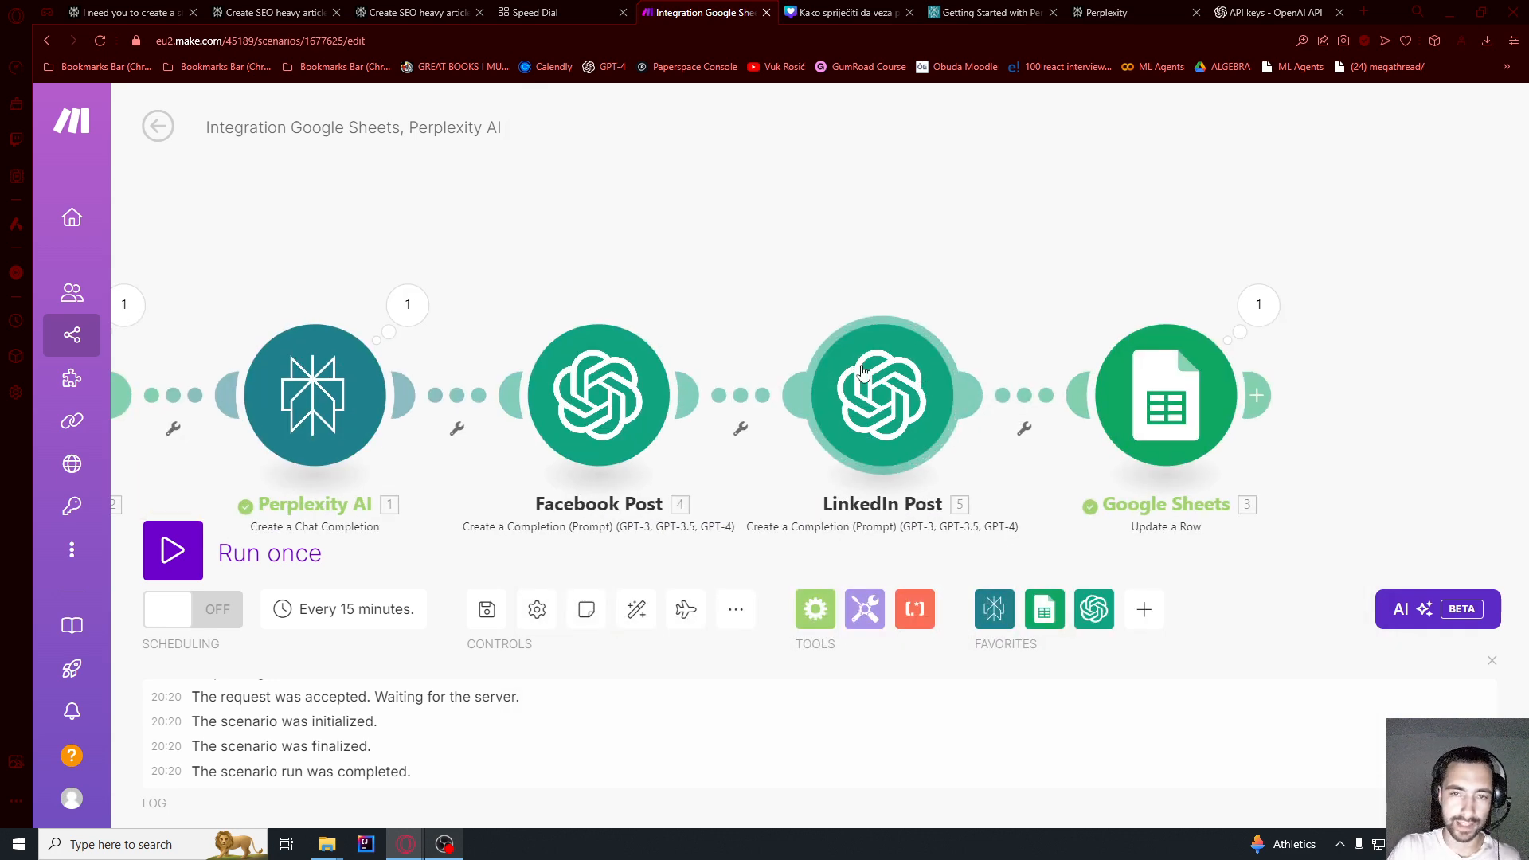
- Clone the LinkedIn Post module before Google Sheets, and save the scenario with its modules auto-aligned
{"action": "right_click", "coordinate": [851, 419]}
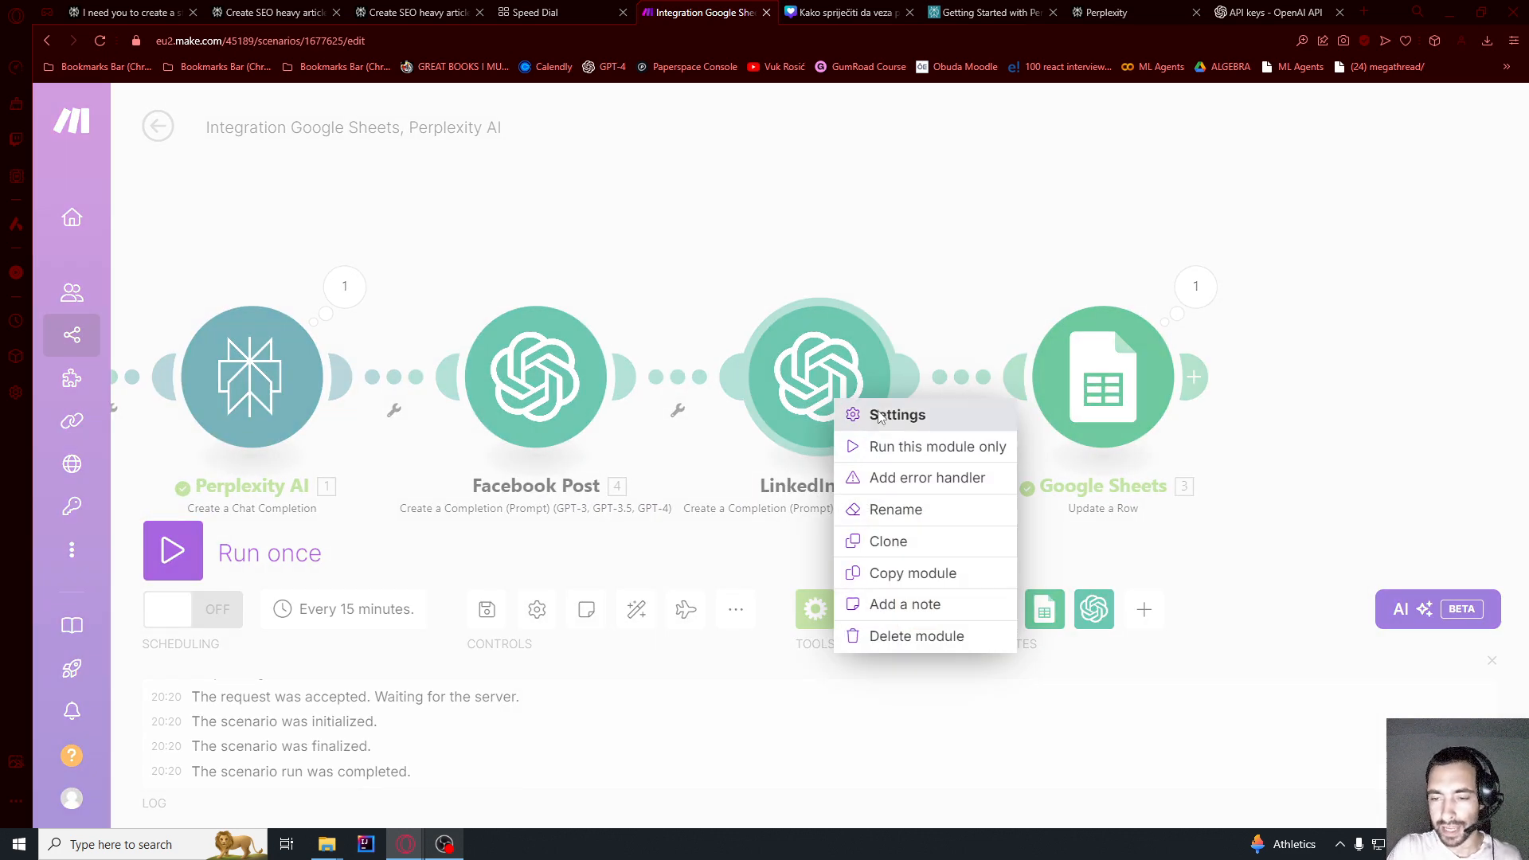
{"action": "left_click", "coordinate": [900, 541]}
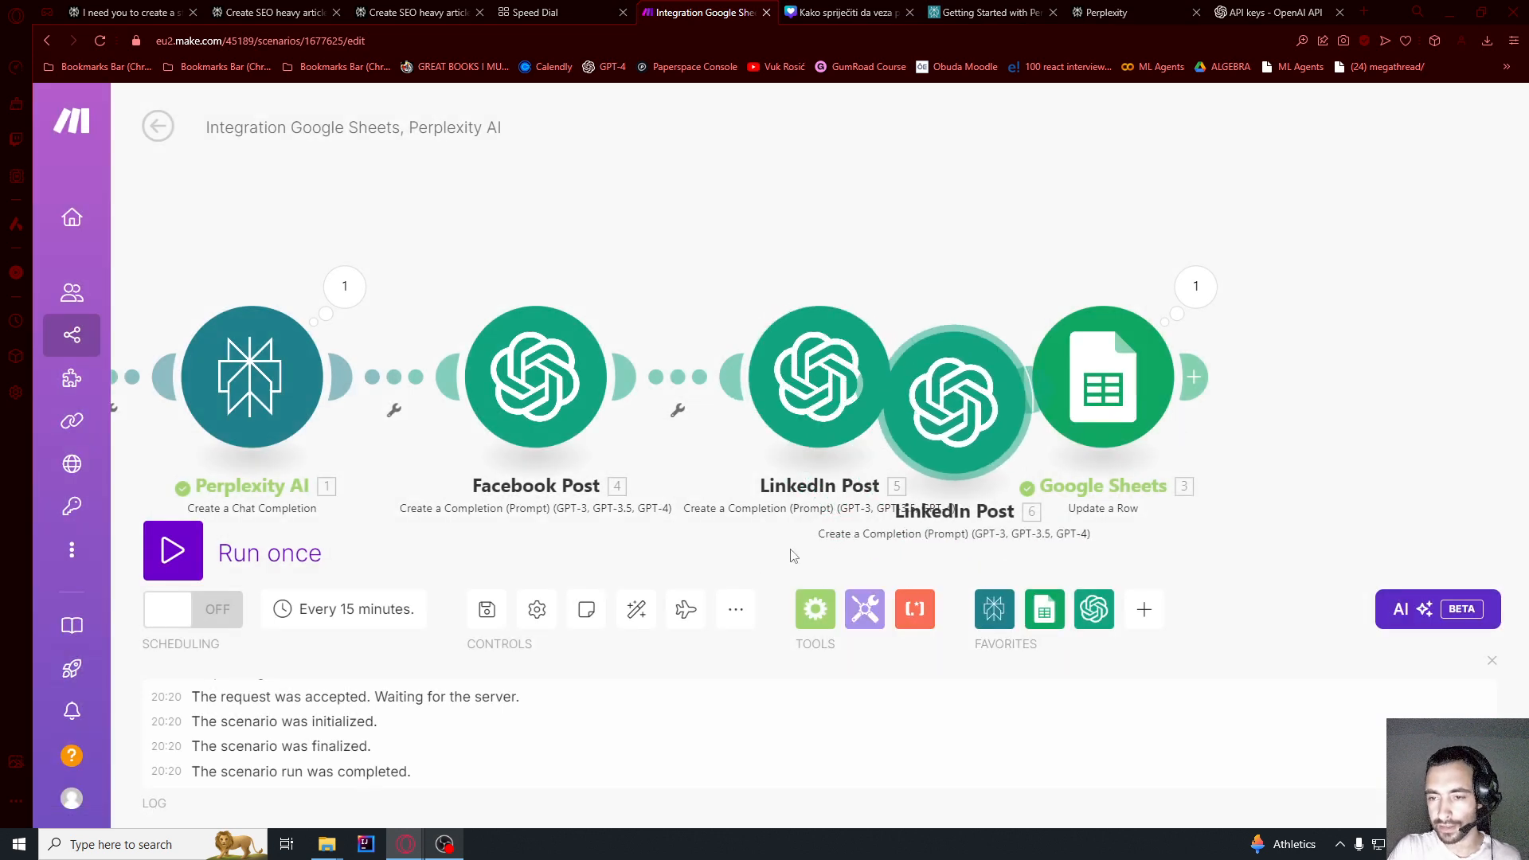
{"action": "left_click", "coordinate": [636, 609]}
{"action": "left_click", "coordinate": [487, 609]}
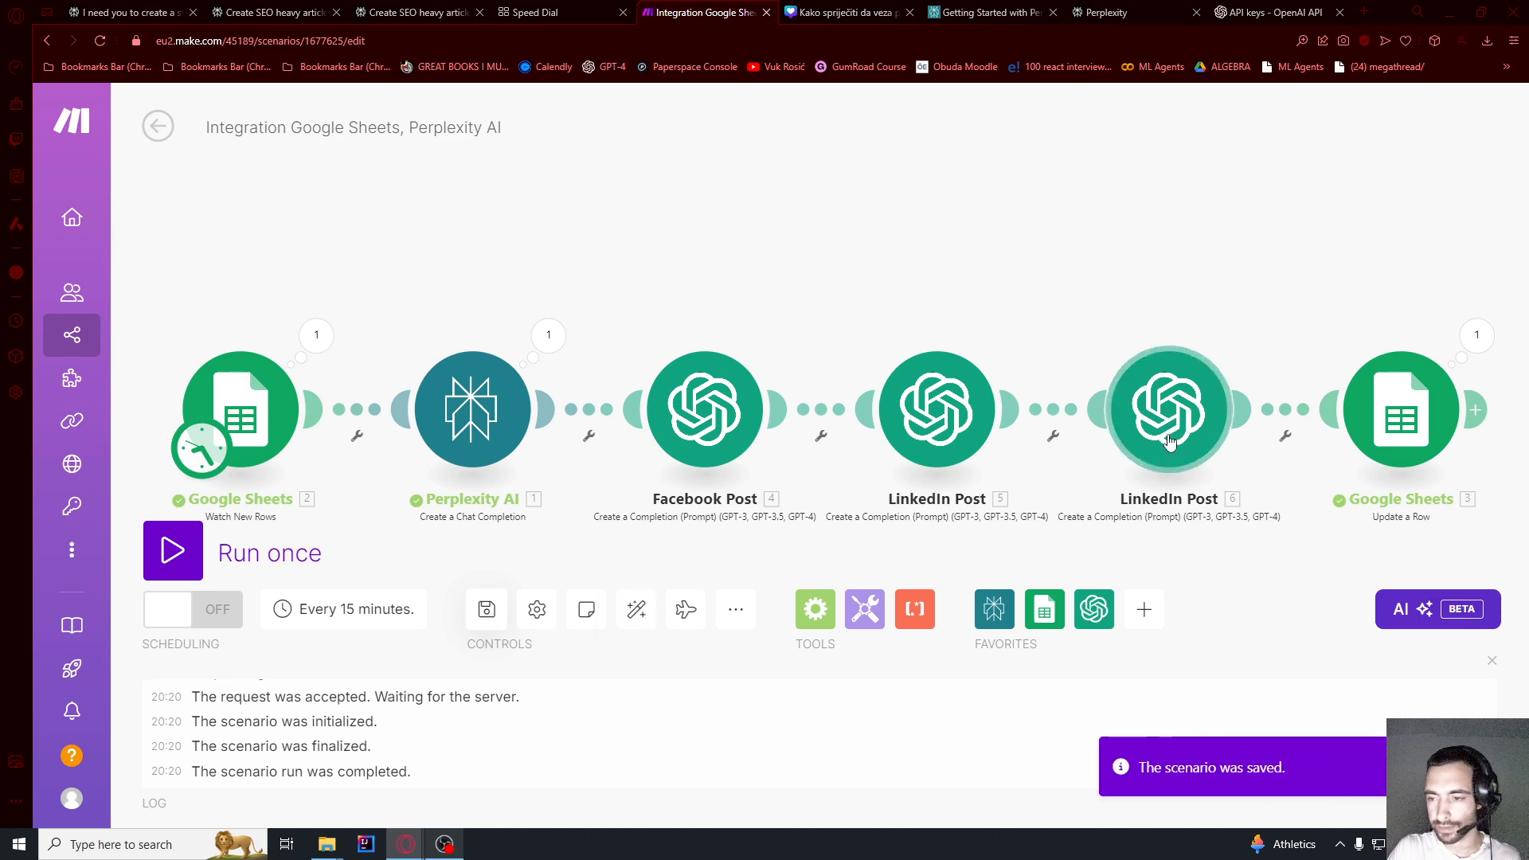
- Rename the second LinkedIn Post module, the one just before Google Sheets, to "Twitter (x) post"
{"action": "right_click", "coordinate": [1169, 442]}
{"action": "left_click", "coordinate": [1245, 545]}
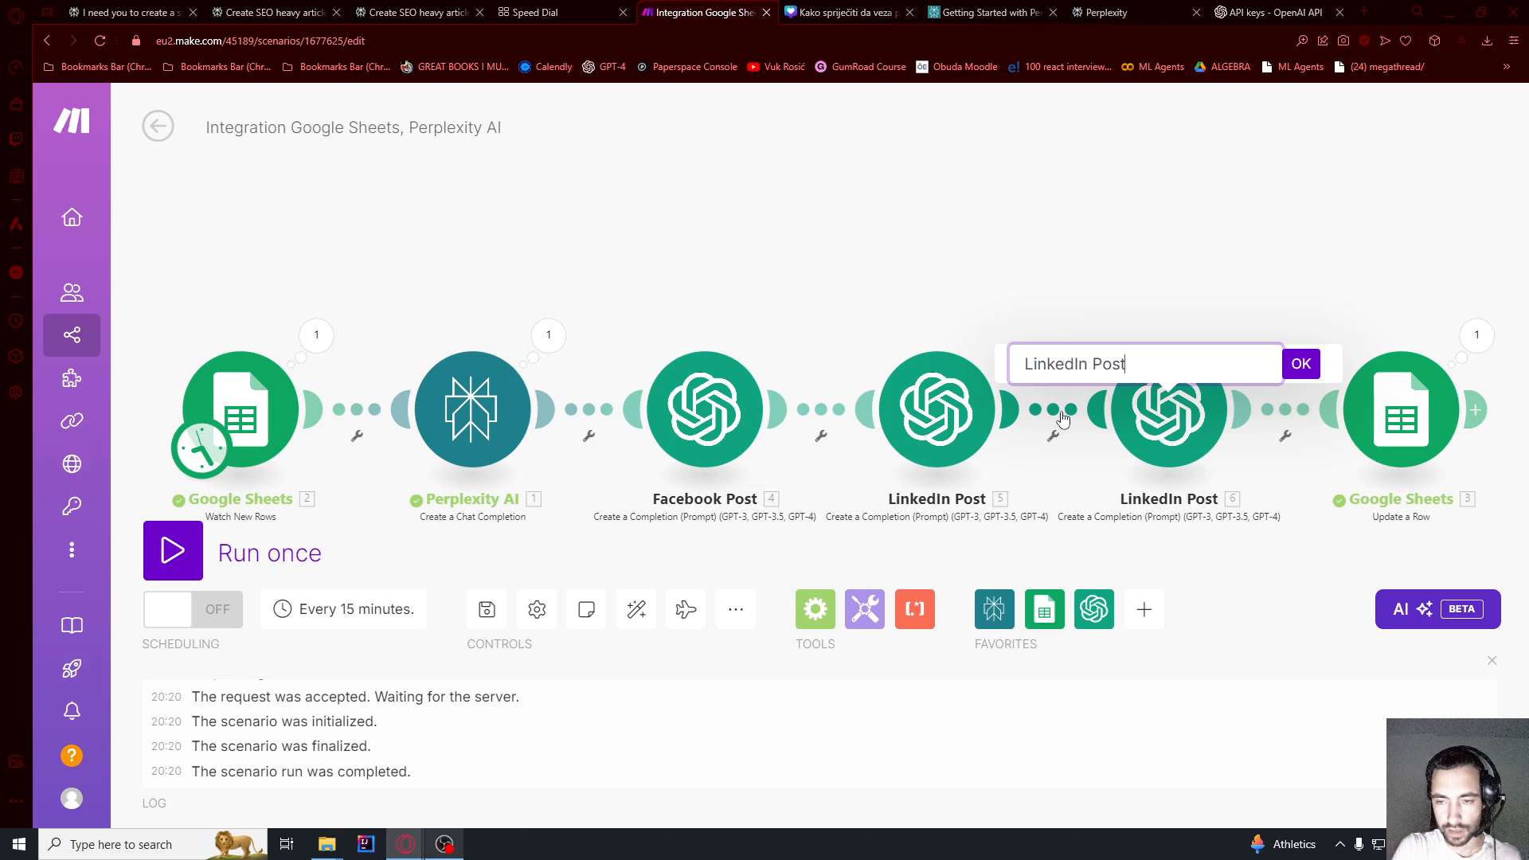
{"action": "type", "text": "Tw"}
{"action": "key", "text": "ctrl+a"}
{"action": "type", "text": "Twi"}
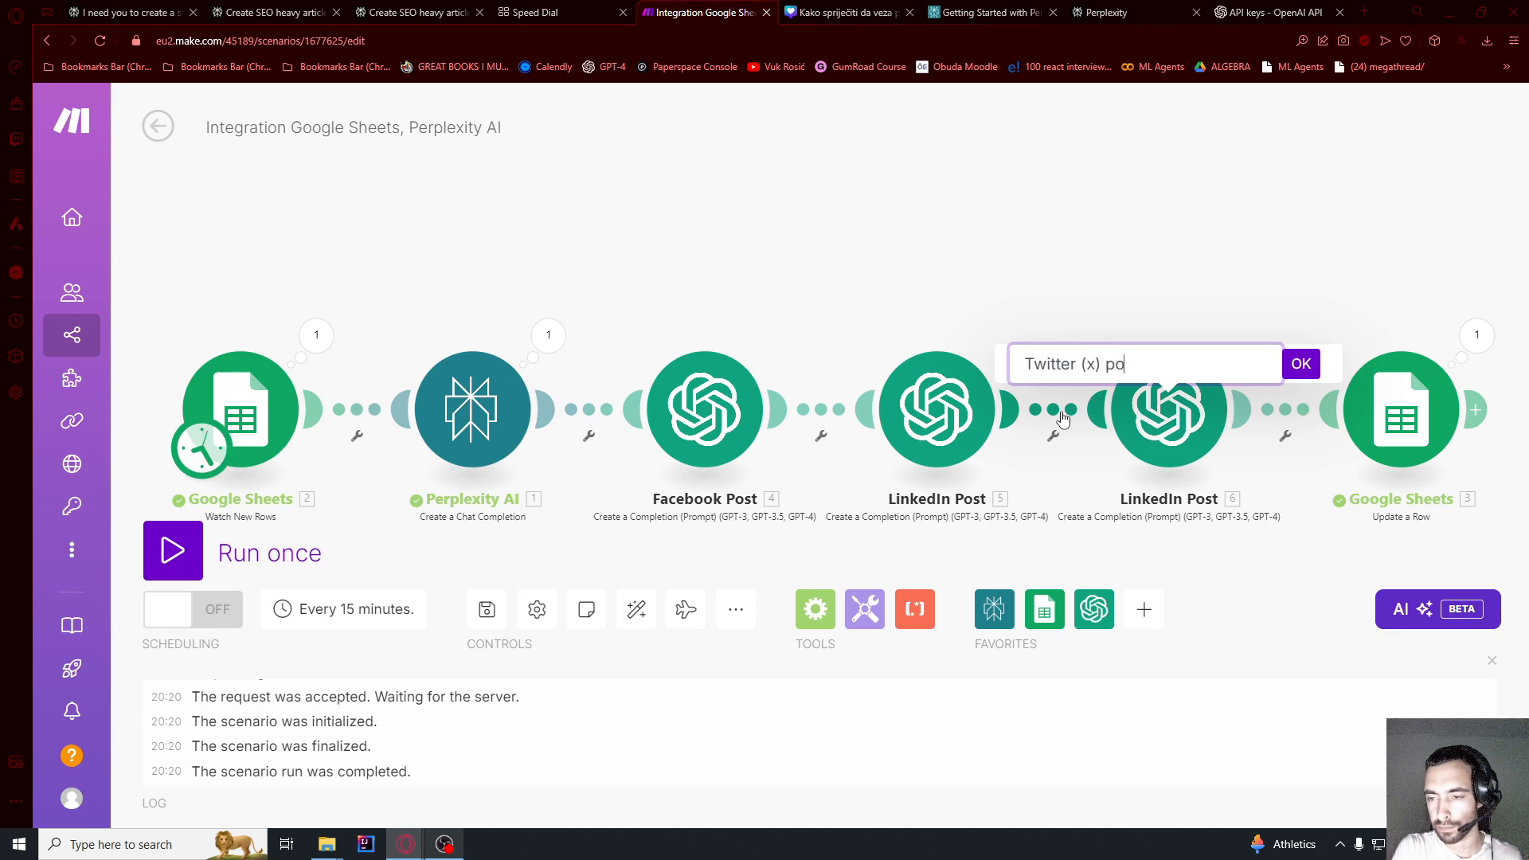
{"action": "left_click", "coordinate": [1301, 364]}
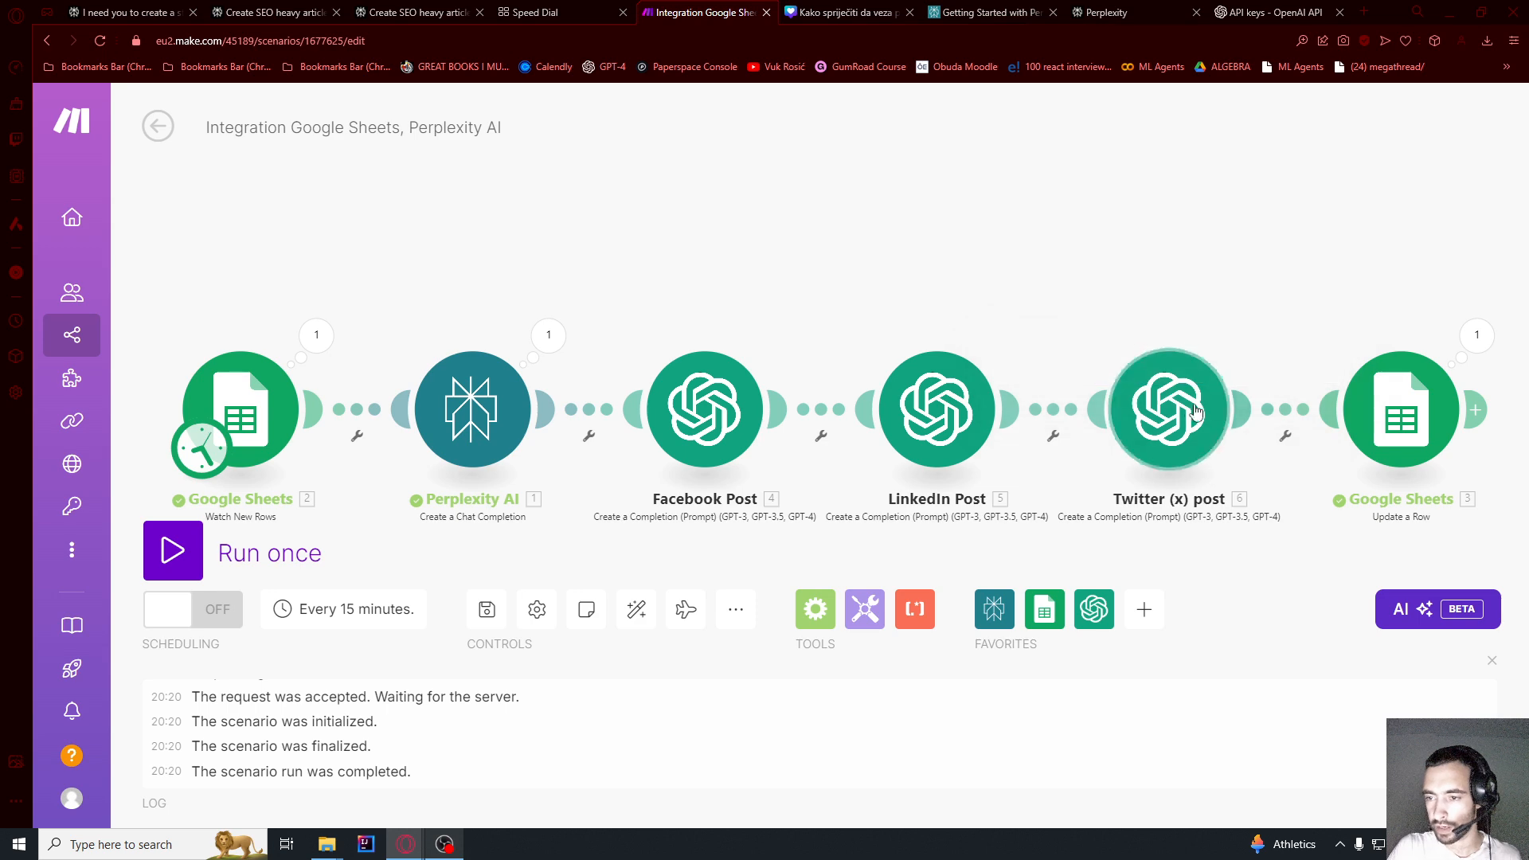
- Set the Twitter (x) post module's System message to "Summarize this article for a twitter post. Do not exceed 280 characters!"
{"action": "left_click", "coordinate": [1182, 414]}
{"action": "scroll", "coordinate": [863, 474], "scroll_direction": "down", "scroll_amount": 5}
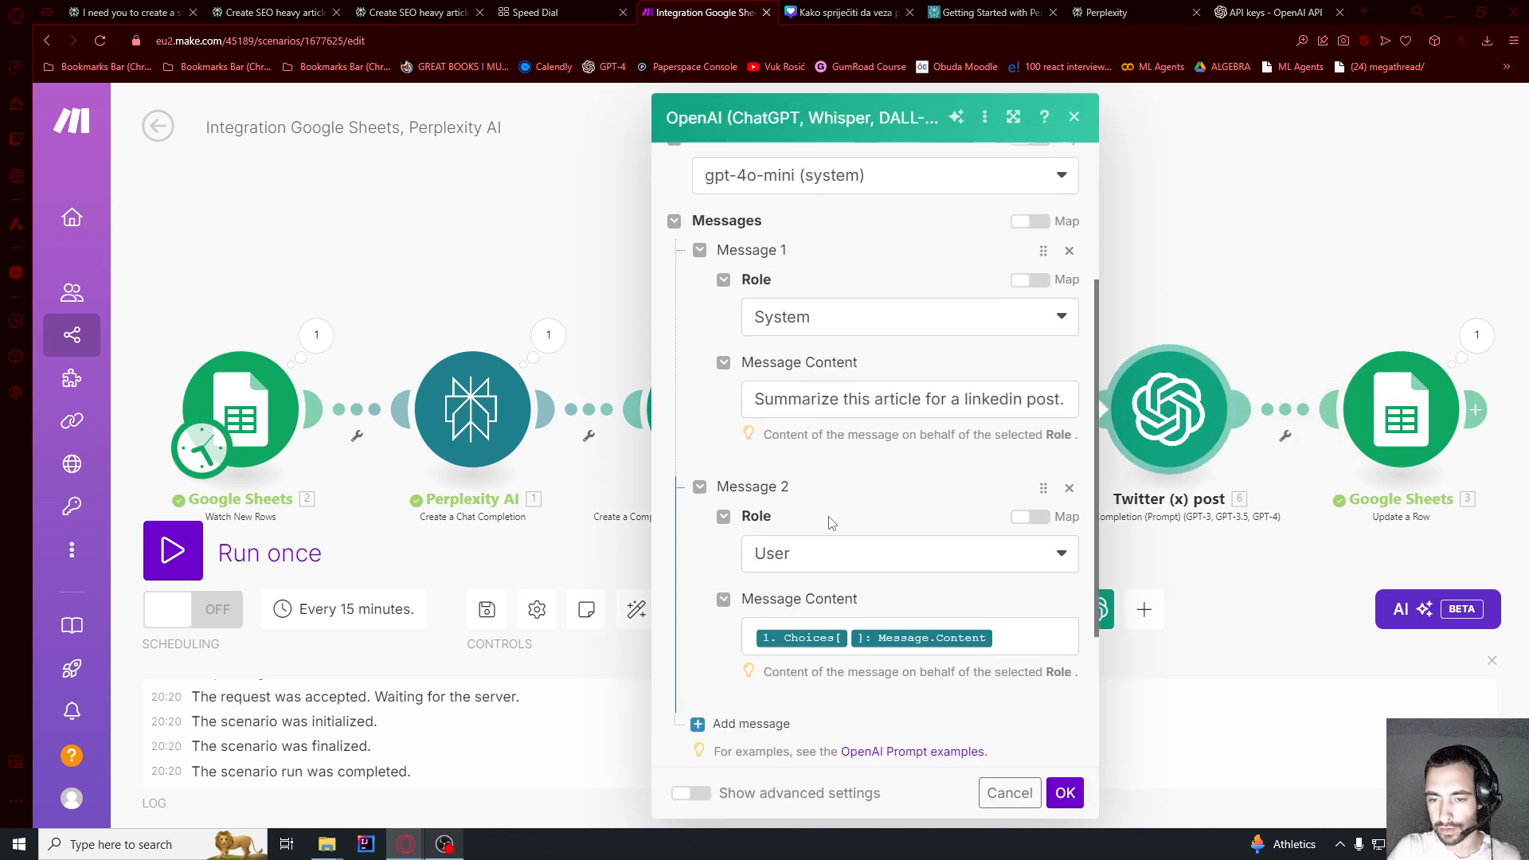
{"action": "scroll", "coordinate": [954, 347], "scroll_direction": "up", "scroll_amount": 1}
{"action": "double_click", "coordinate": [976, 321]}
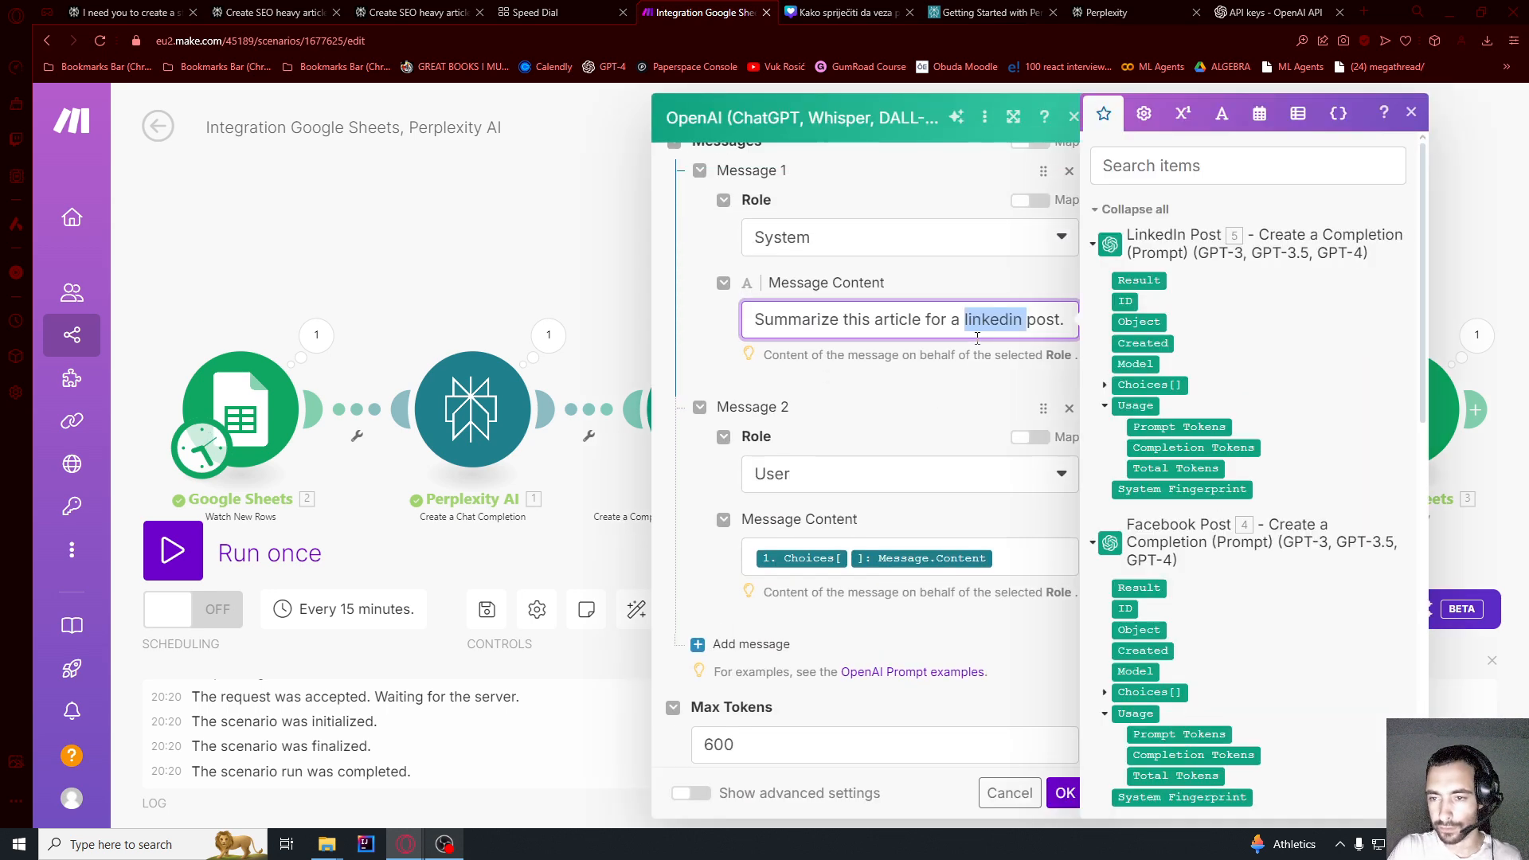
{"action": "type", "text": "xtwitter"}
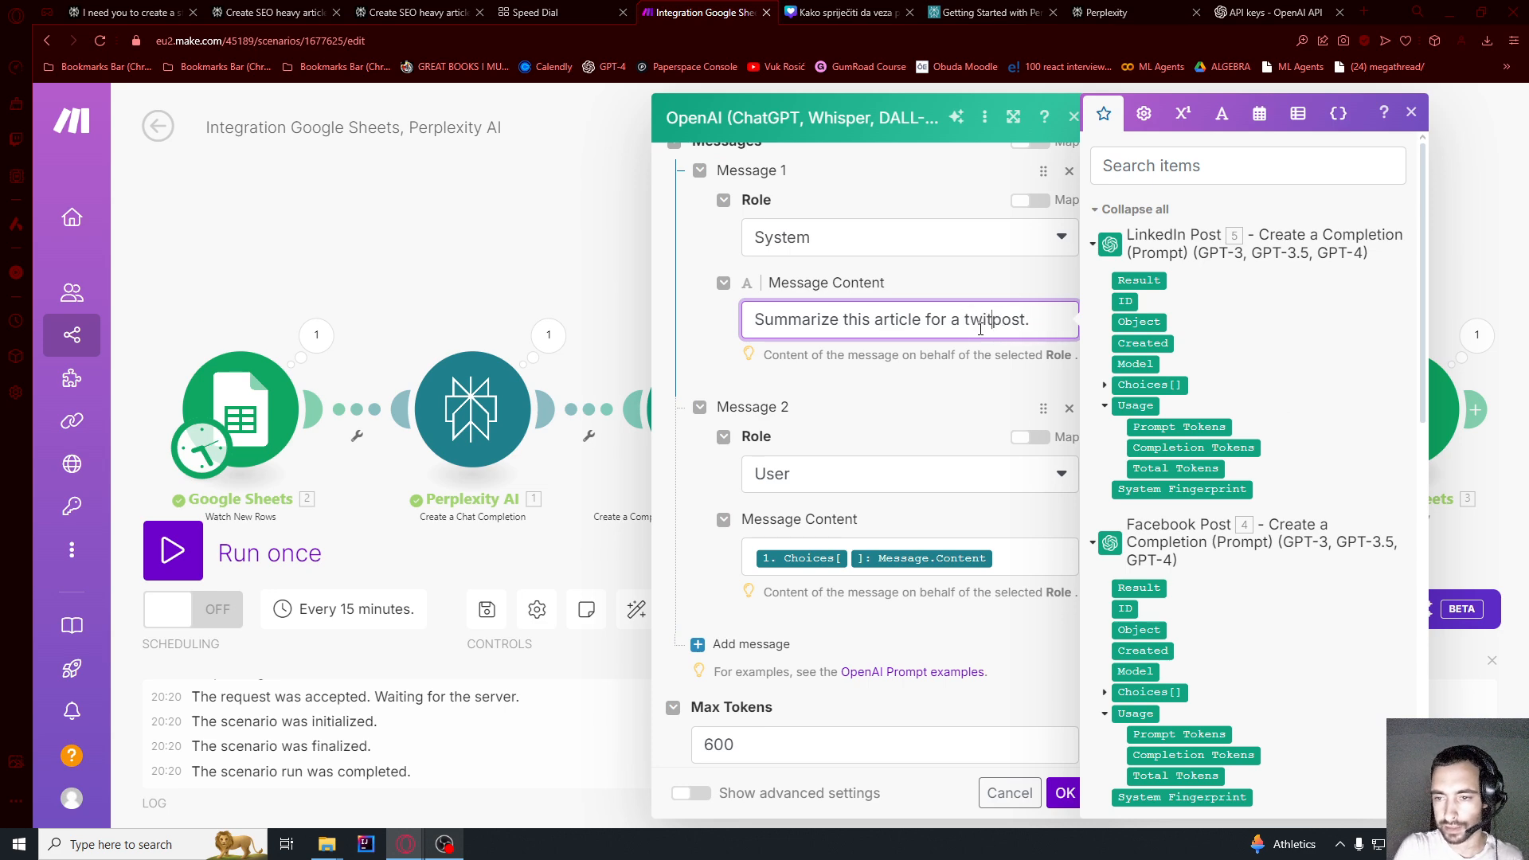
{"action": "key", "text": "ctrl+a"}
{"action": "key", "text": "Right"}
{"action": "type", "text": "Do"}
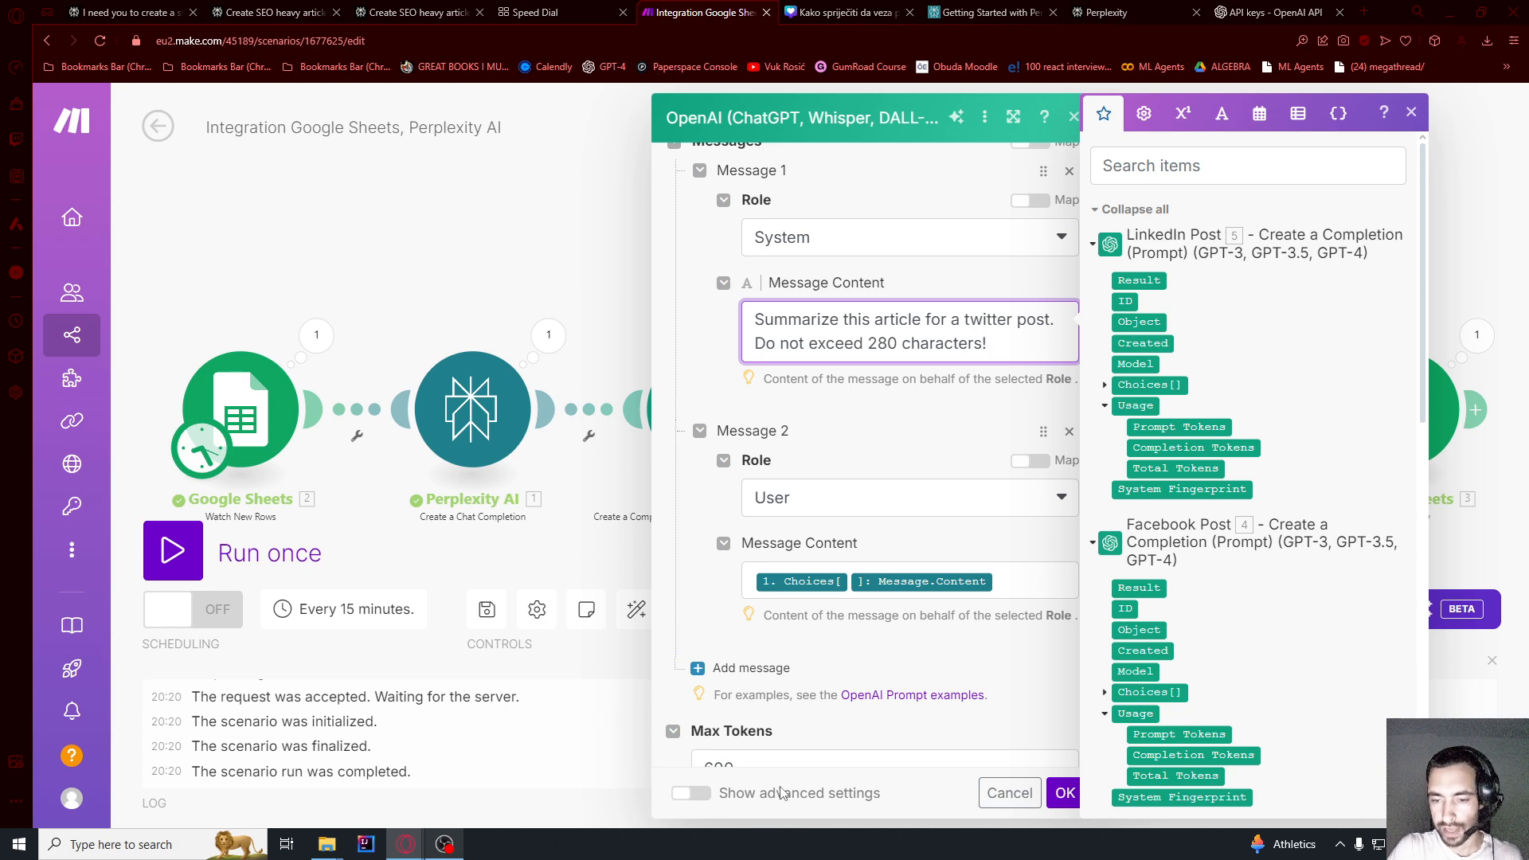
- Set the Twitter (x) post module's Max Tokens to 95 and confirm its settings
{"action": "scroll", "coordinate": [792, 725], "scroll_direction": "down", "scroll_amount": 2}
{"action": "double_click", "coordinate": [745, 613]}
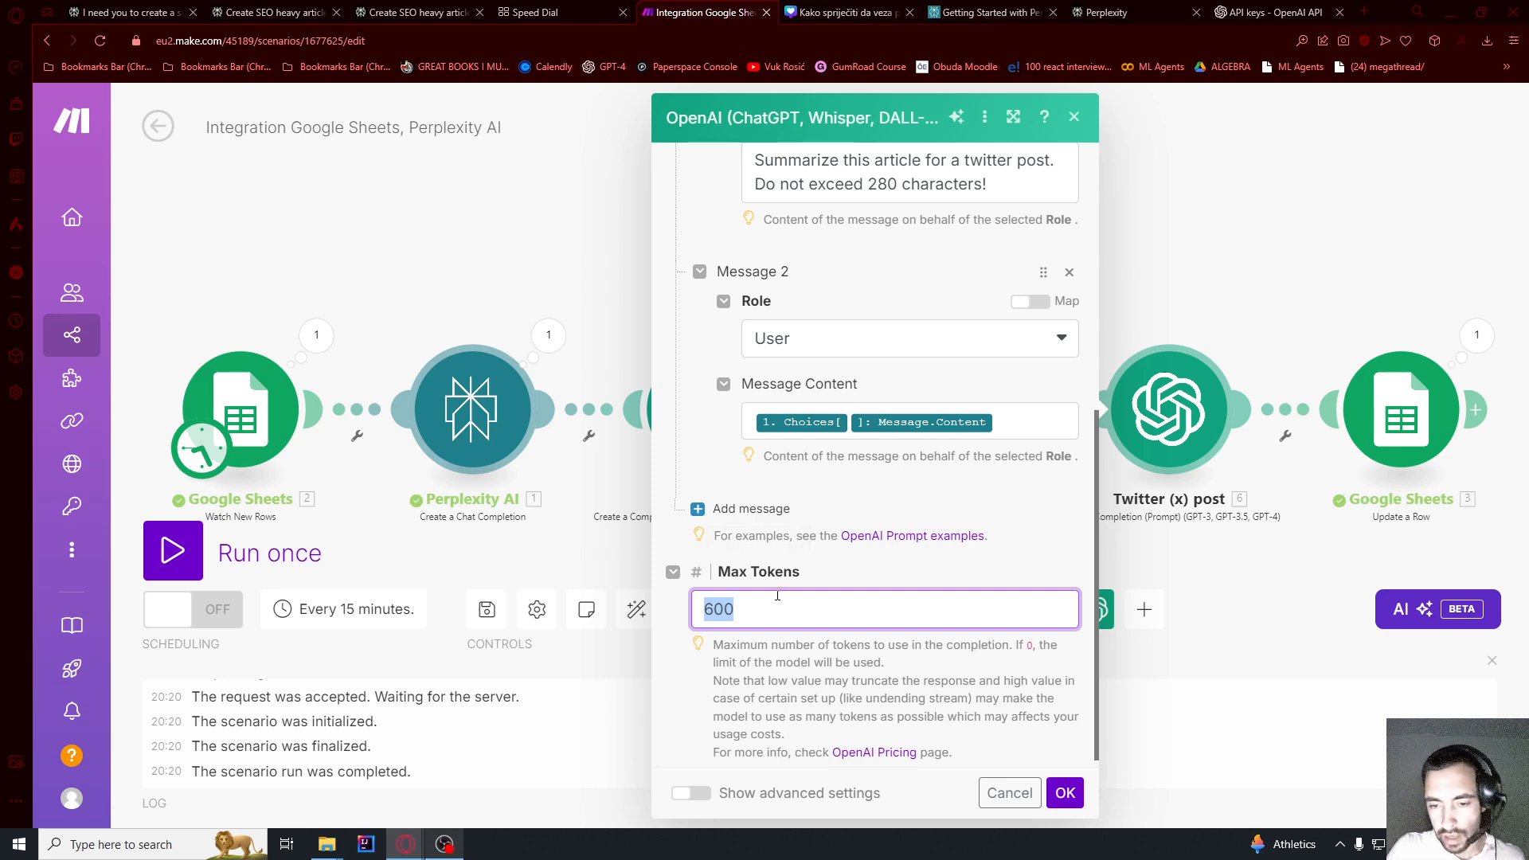
{"action": "double_click", "coordinate": [772, 602]}
{"action": "type", "text": "9"}
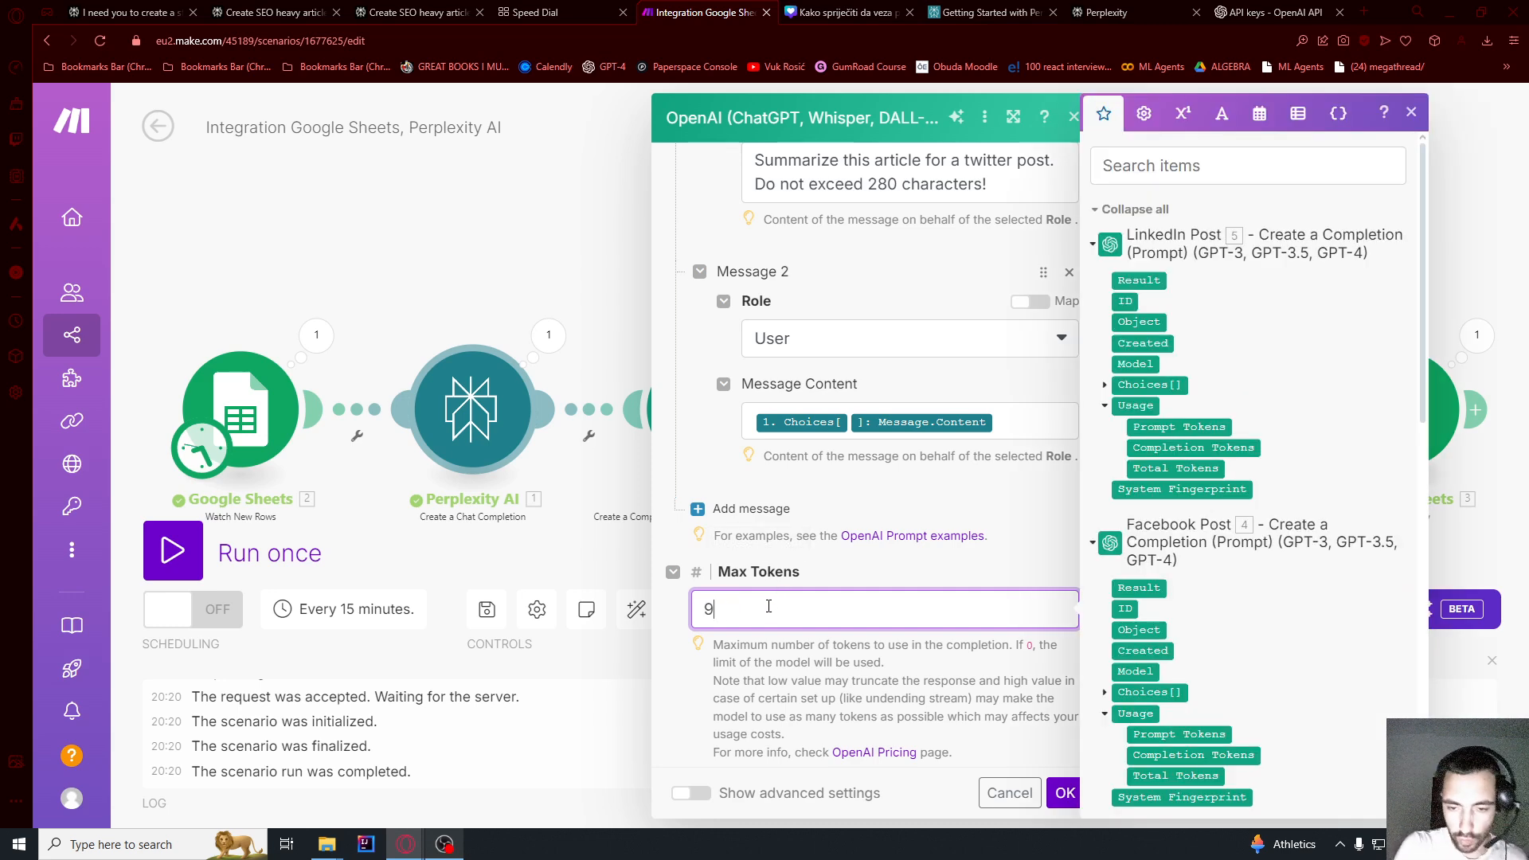
{"action": "type", "text": "5"}
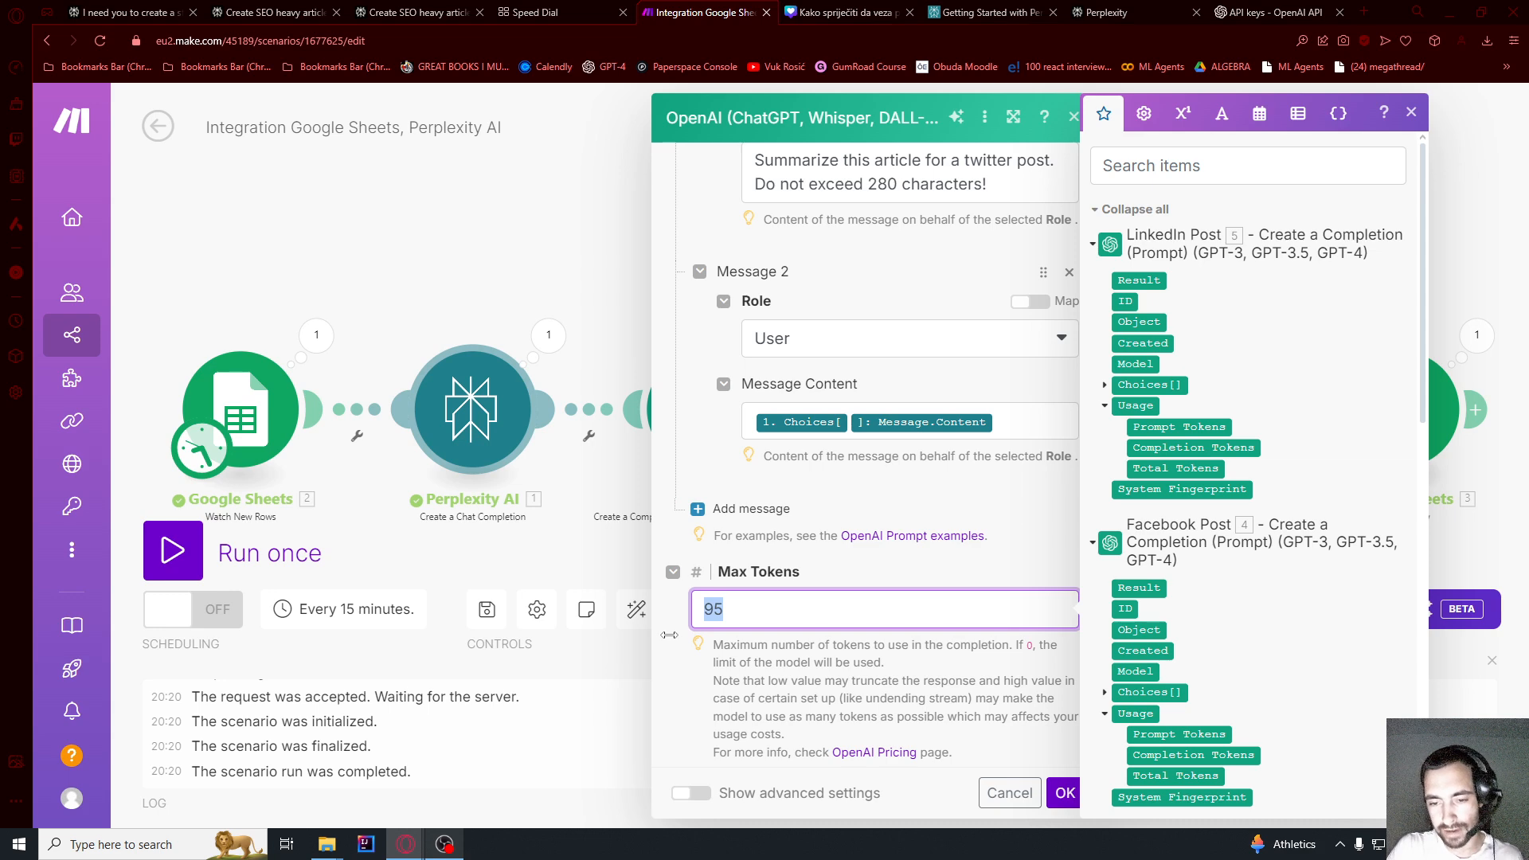
{"action": "scroll", "coordinate": [878, 420], "scroll_direction": "up", "scroll_amount": 2}
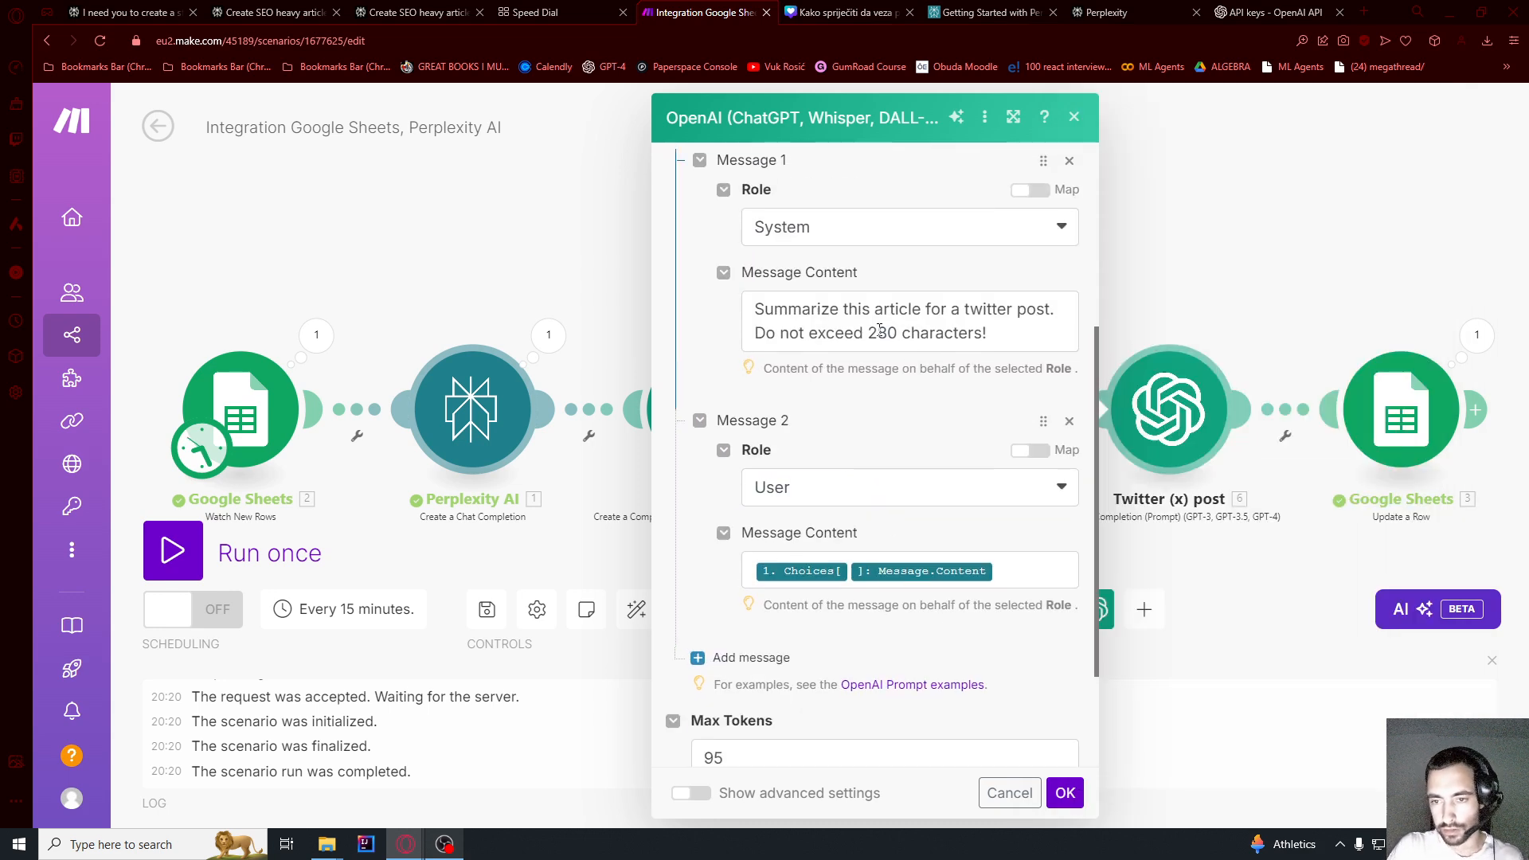
{"action": "left_click_drag", "start_coordinate": [878, 333], "coordinate": [985, 333]}
{"action": "scroll", "coordinate": [996, 557], "scroll_direction": "down", "scroll_amount": 2}
{"action": "left_click", "coordinate": [1051, 805]}
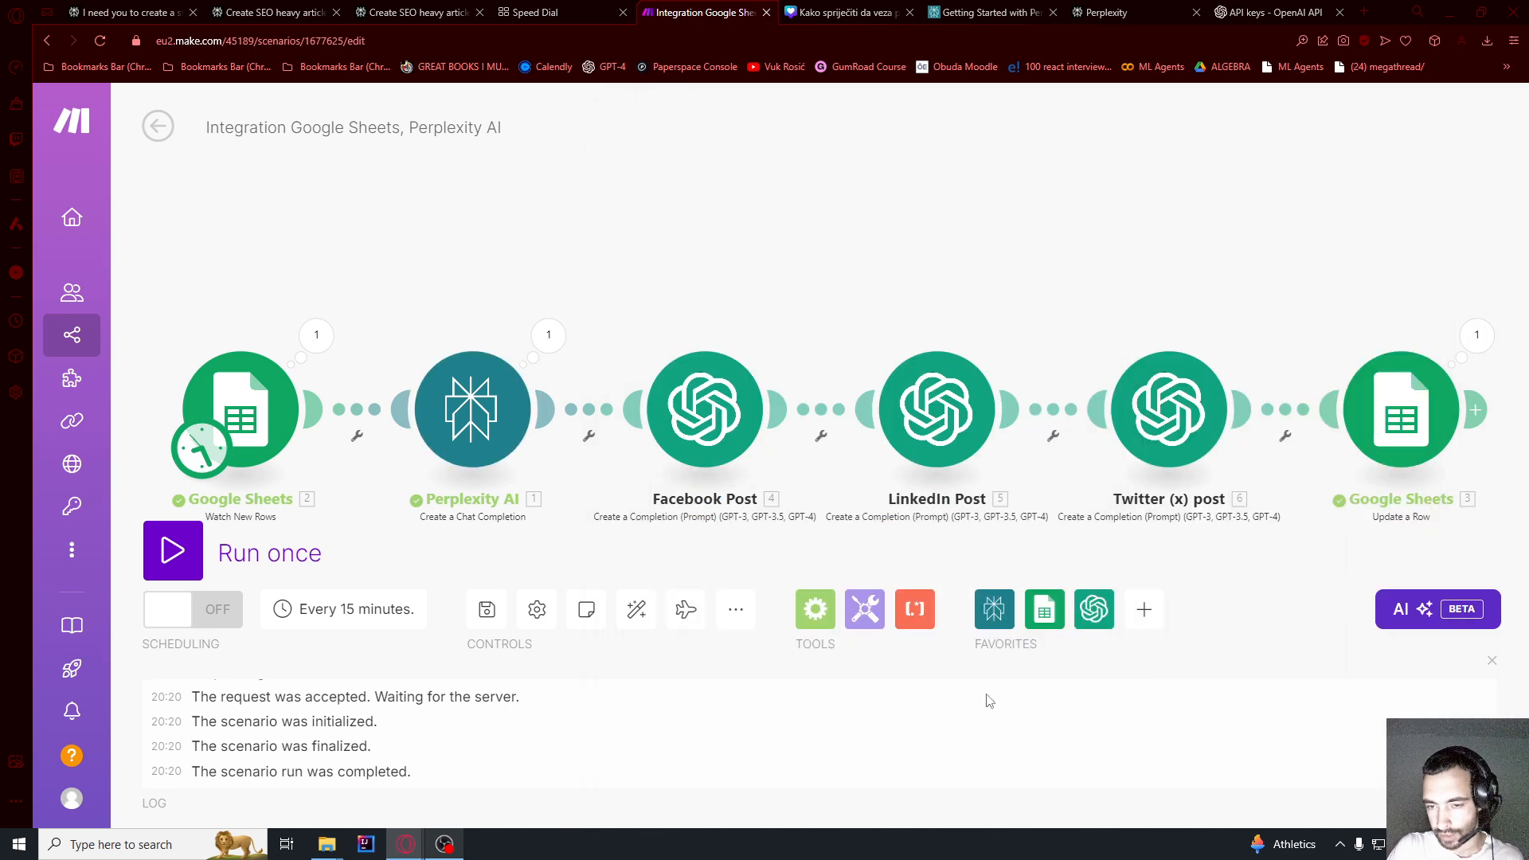
- Review the Twitter (x) post module's messages and Max Tokens setting without changing them
{"action": "left_click_drag", "start_coordinate": [1036, 208], "coordinate": [709, 179]}
{"action": "left_click", "coordinate": [805, 365]}
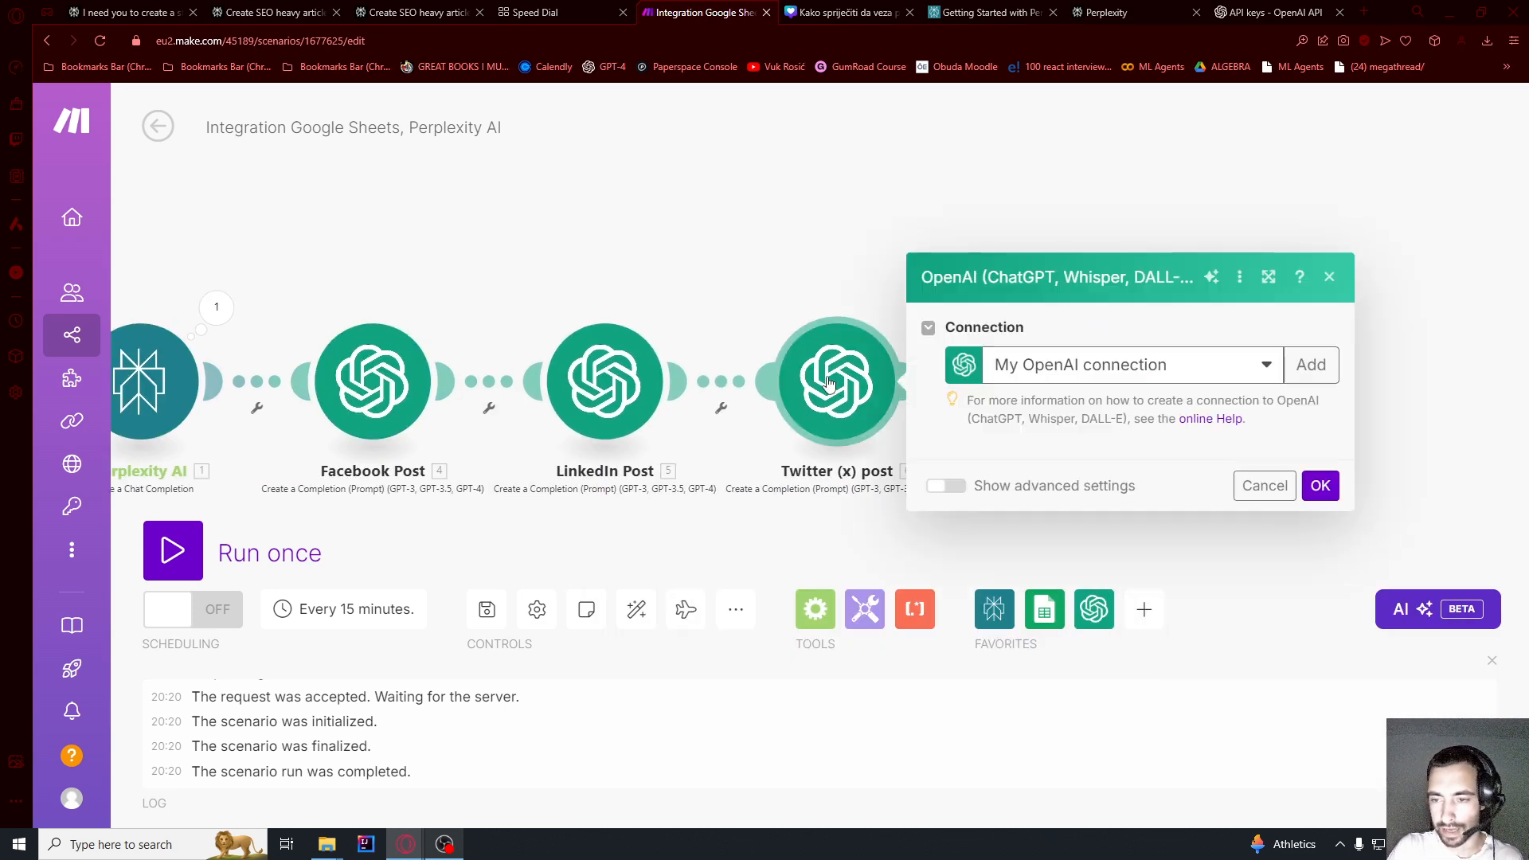
{"action": "scroll", "coordinate": [1112, 452], "scroll_direction": "down", "scroll_amount": 5}
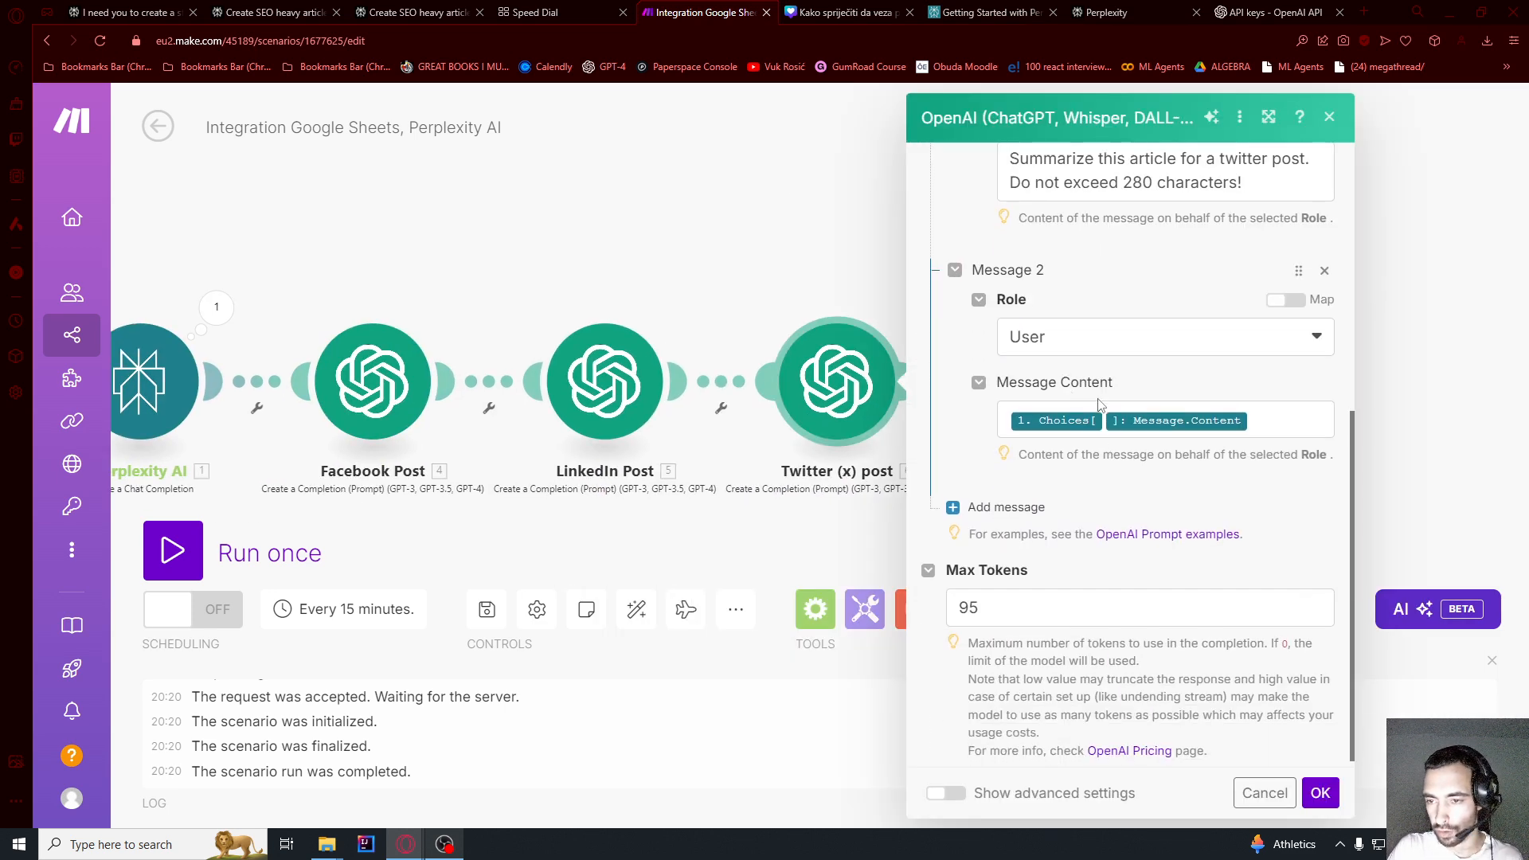
{"action": "scroll", "coordinate": [1112, 451], "scroll_direction": "up", "scroll_amount": 4}
{"action": "left_click", "coordinate": [746, 242]}
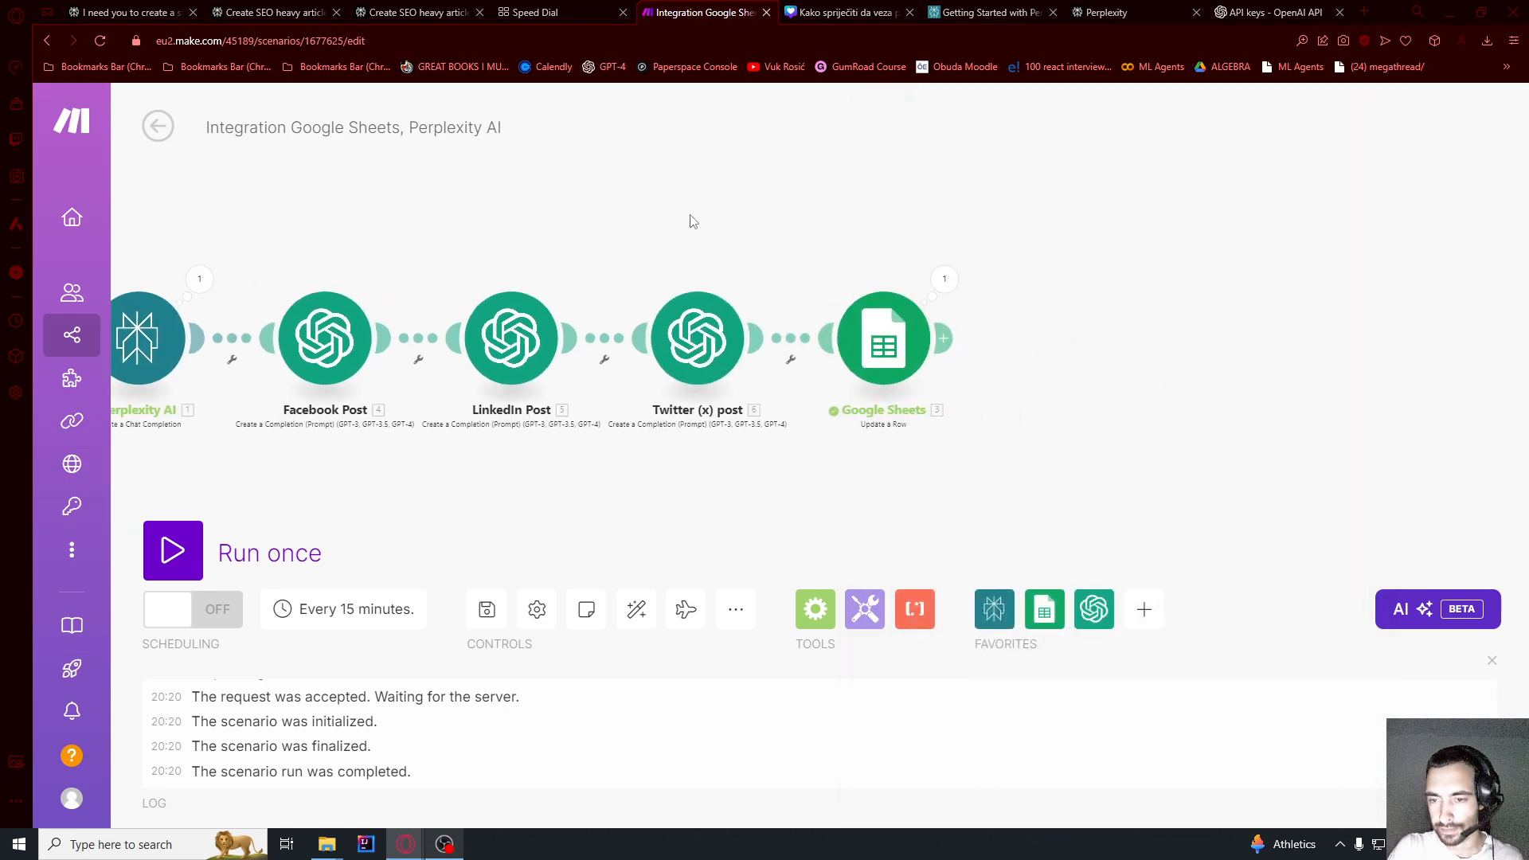
- Map the Facebook (C) value of the Google Sheets Update a Row module to the Facebook Post module's Result
{"action": "left_click", "coordinate": [898, 403]}
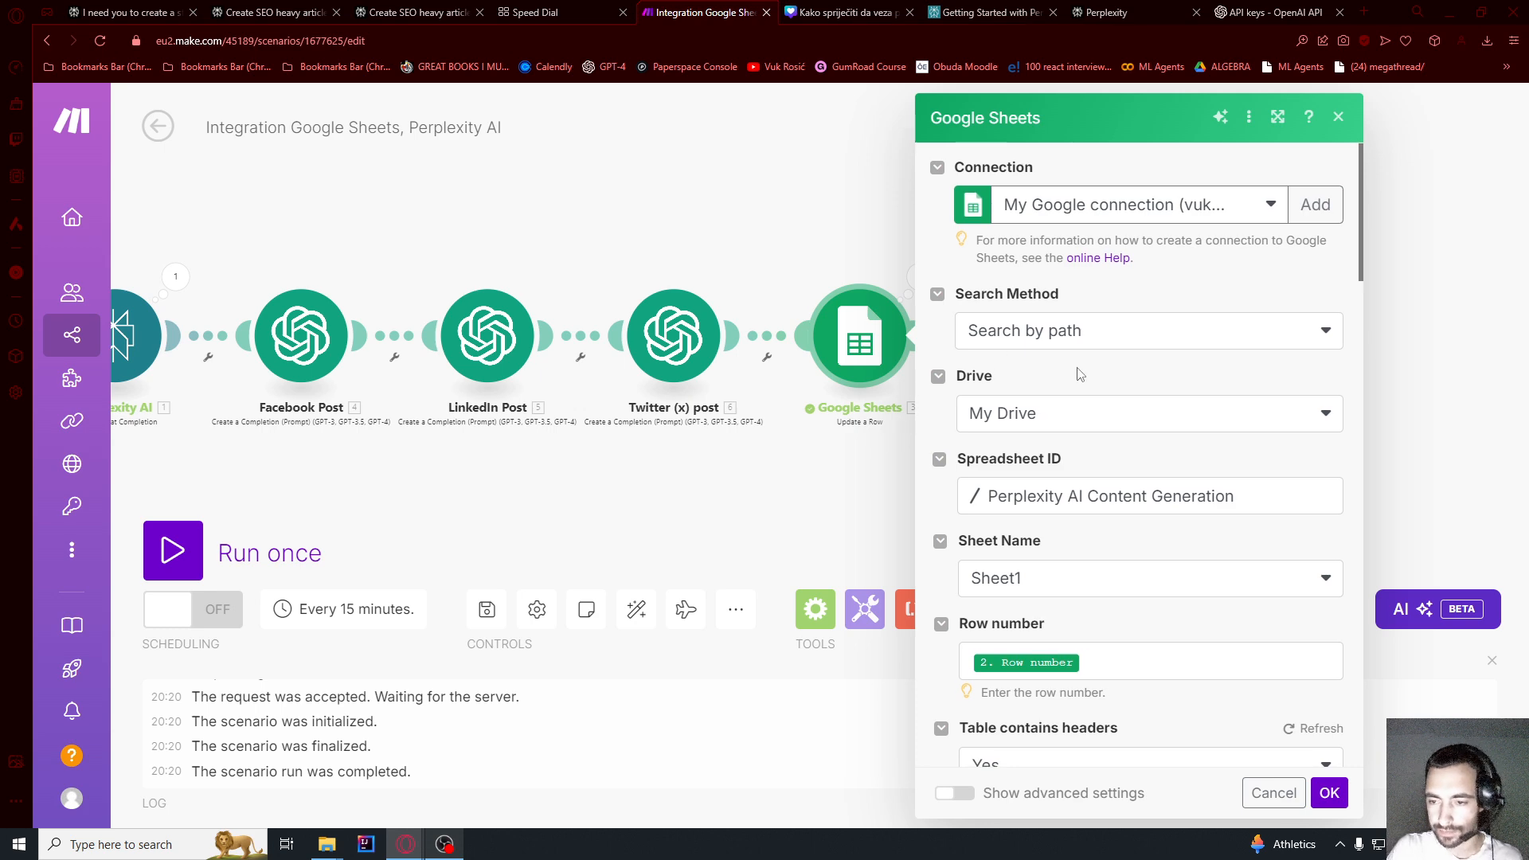
{"action": "scroll", "coordinate": [1045, 484], "scroll_direction": "down", "scroll_amount": 7}
{"action": "left_click", "coordinate": [1045, 484]}
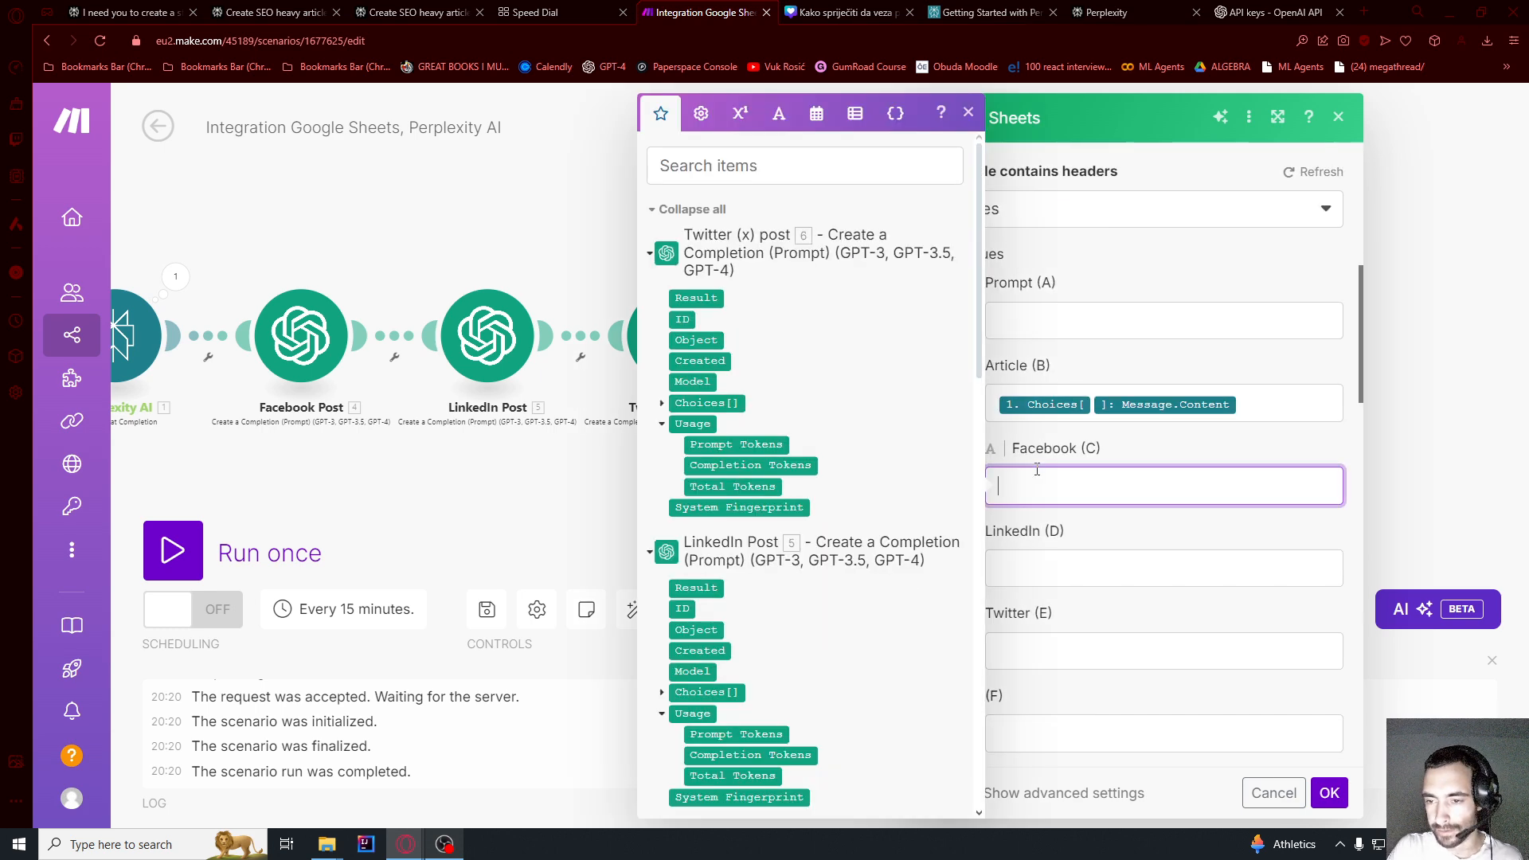
{"action": "scroll", "coordinate": [732, 391], "scroll_direction": "down", "scroll_amount": 6}
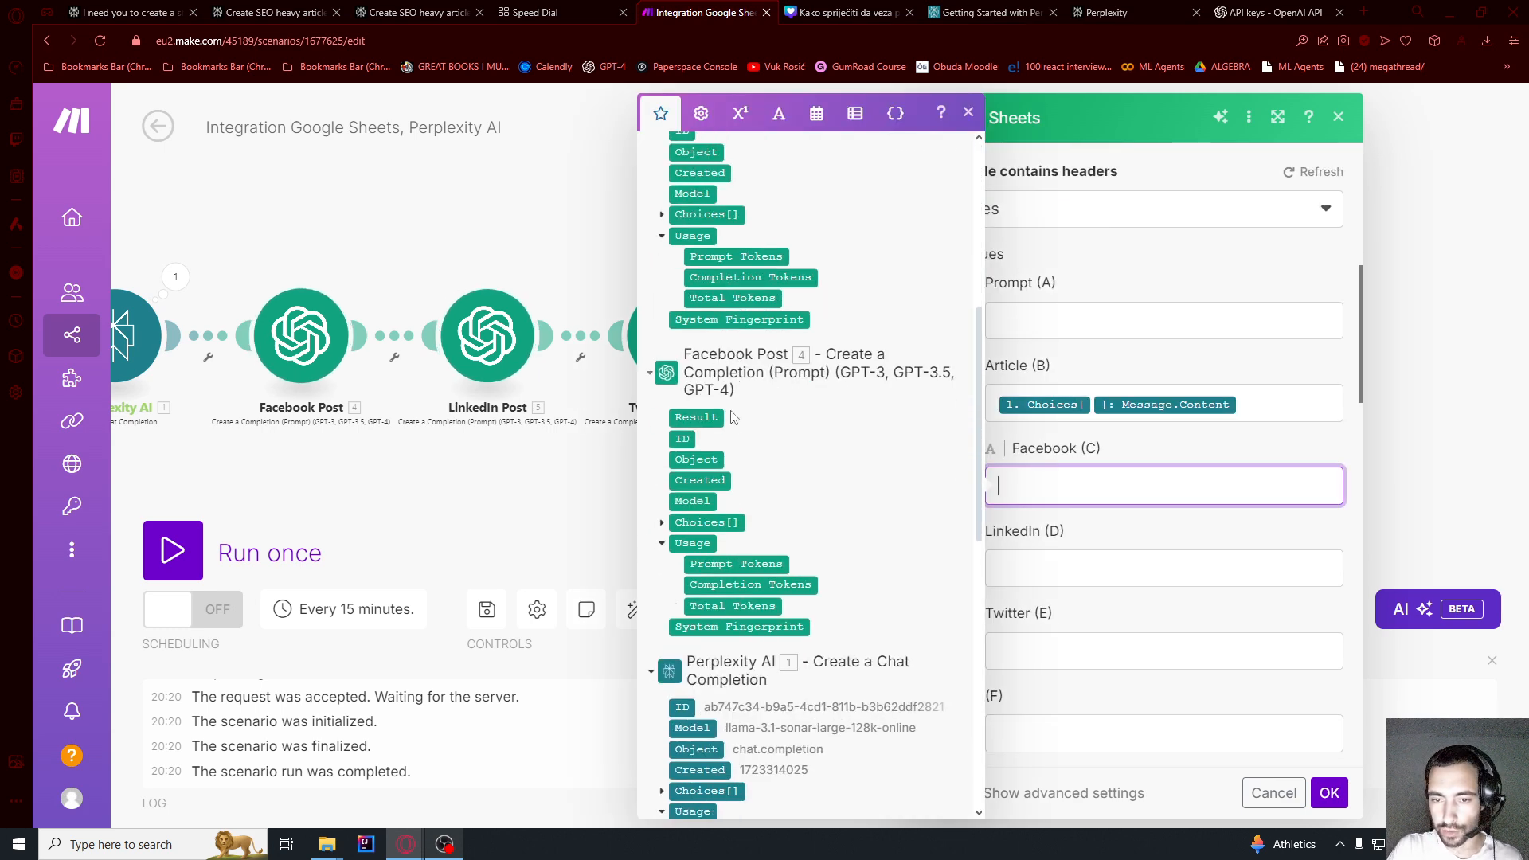
{"action": "left_click", "coordinate": [707, 417]}
- Map LinkedIn (D) and Twitter (E) to the Result outputs of the LinkedIn Post and Twitter (x) post modules, and confirm the module settings
{"action": "key", "text": "Tab"}
{"action": "scroll", "coordinate": [705, 343], "scroll_direction": "up", "scroll_amount": 2}
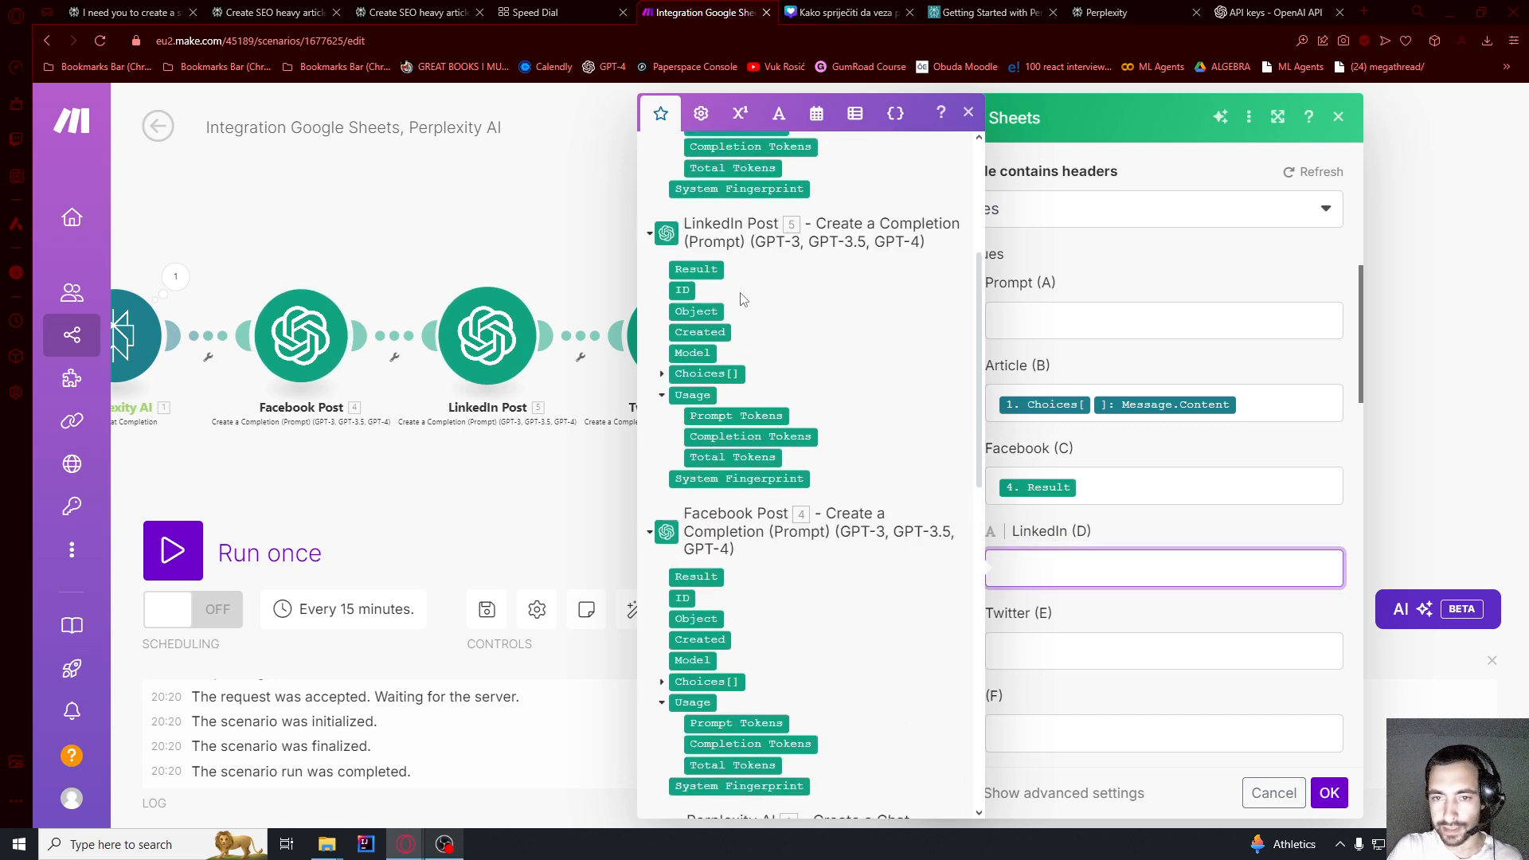
{"action": "left_click", "coordinate": [702, 269]}
{"action": "scroll", "coordinate": [1068, 505], "scroll_direction": "down", "scroll_amount": 3}
{"action": "key", "text": "Tab"}
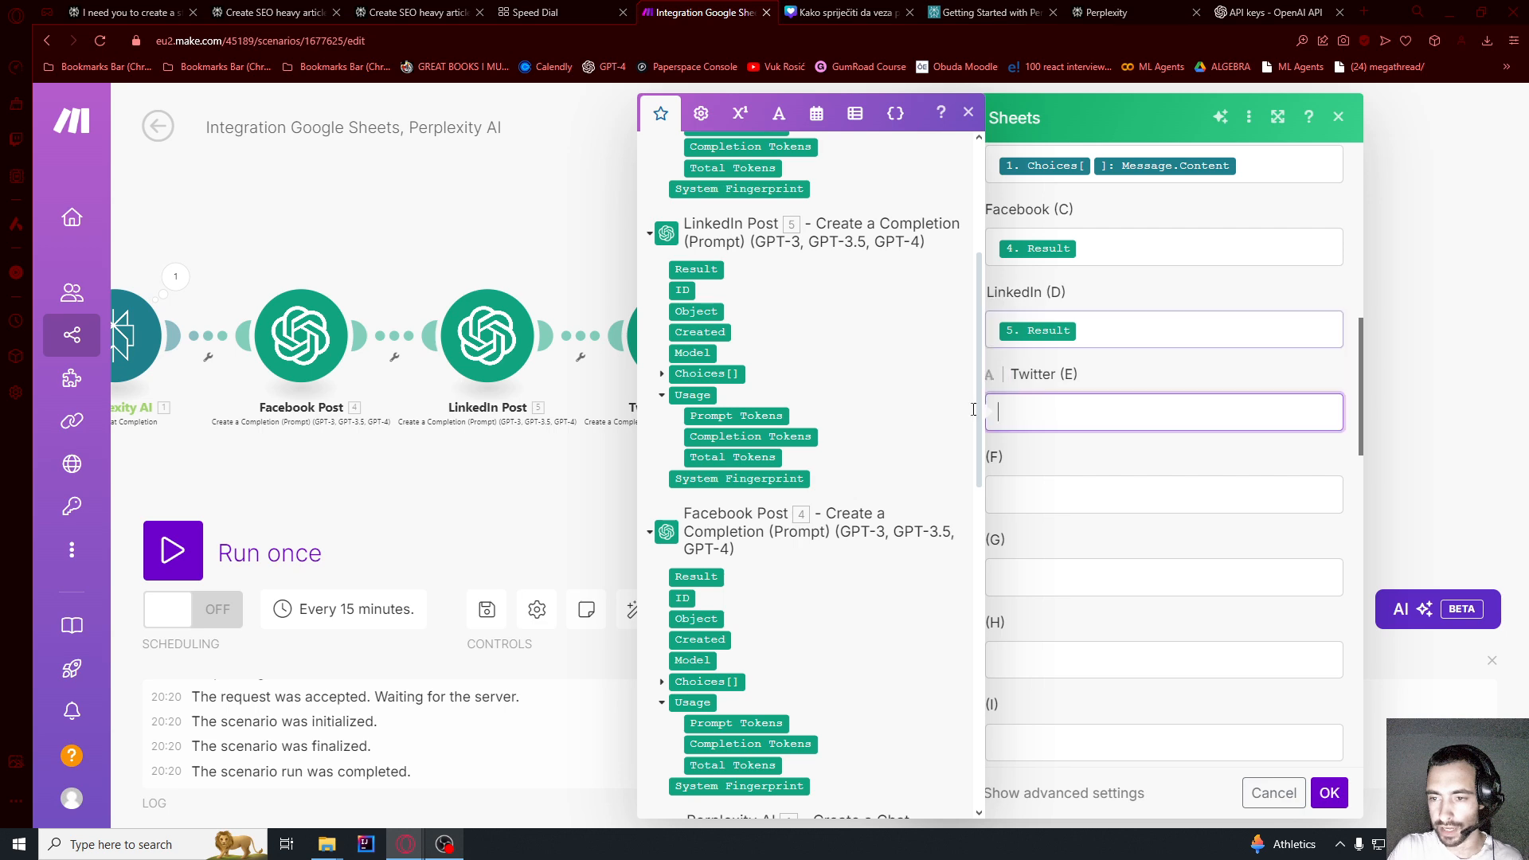
{"action": "left_click", "coordinate": [696, 298]}
{"action": "left_click", "coordinate": [1329, 792]}
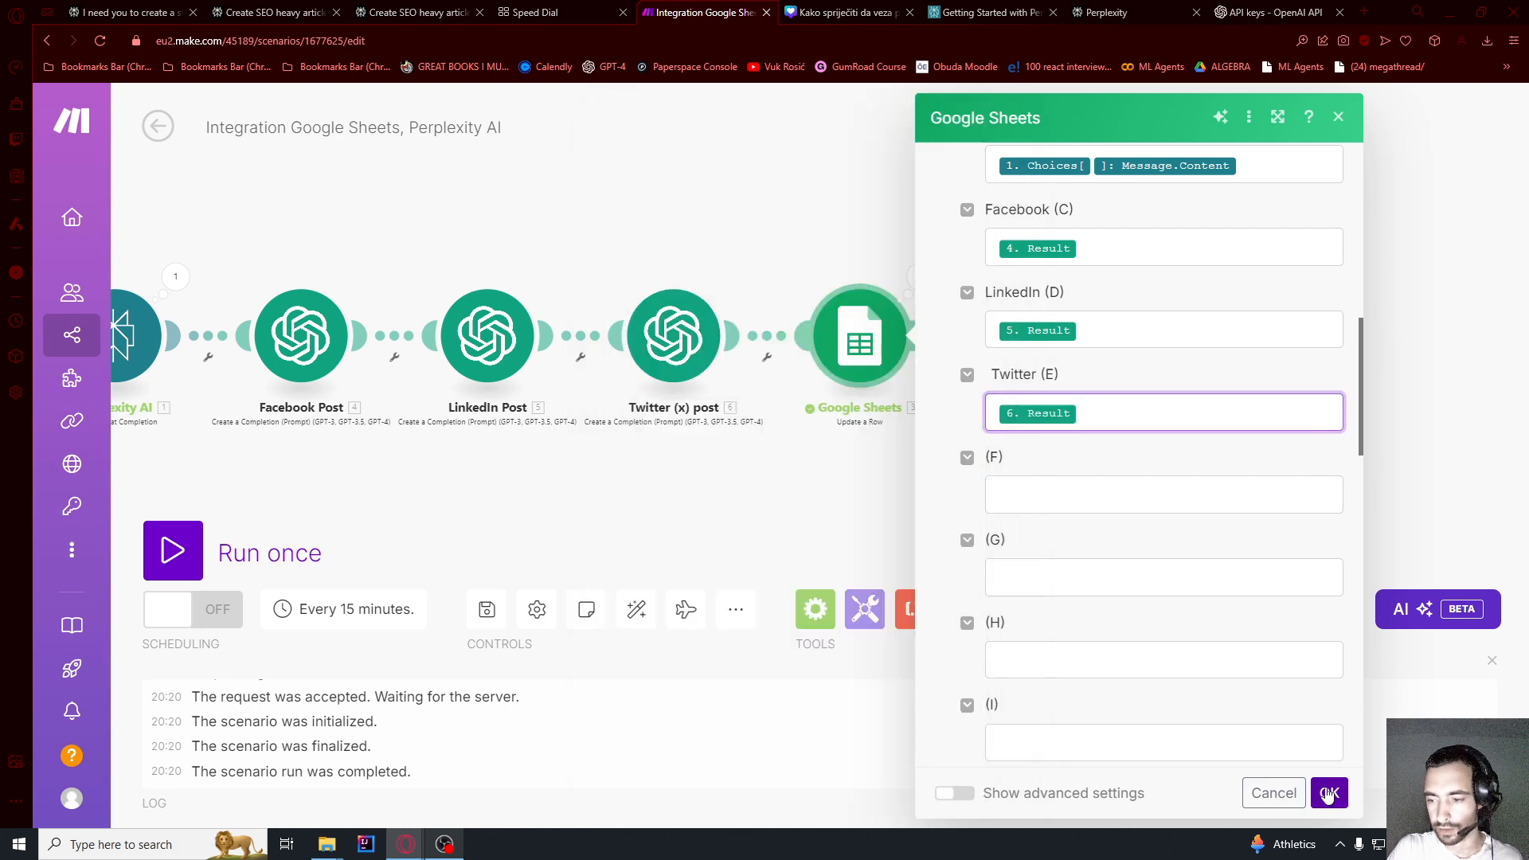
- Check the prompt in cell A3 of the Perplexity AI Content Generation spreadsheet and return to the Make scenario
{"action": "scroll", "coordinate": [879, 195], "scroll_direction": "down", "scroll_amount": 2}
{"action": "scroll", "coordinate": [795, 344], "scroll_direction": "up", "scroll_amount": 5}
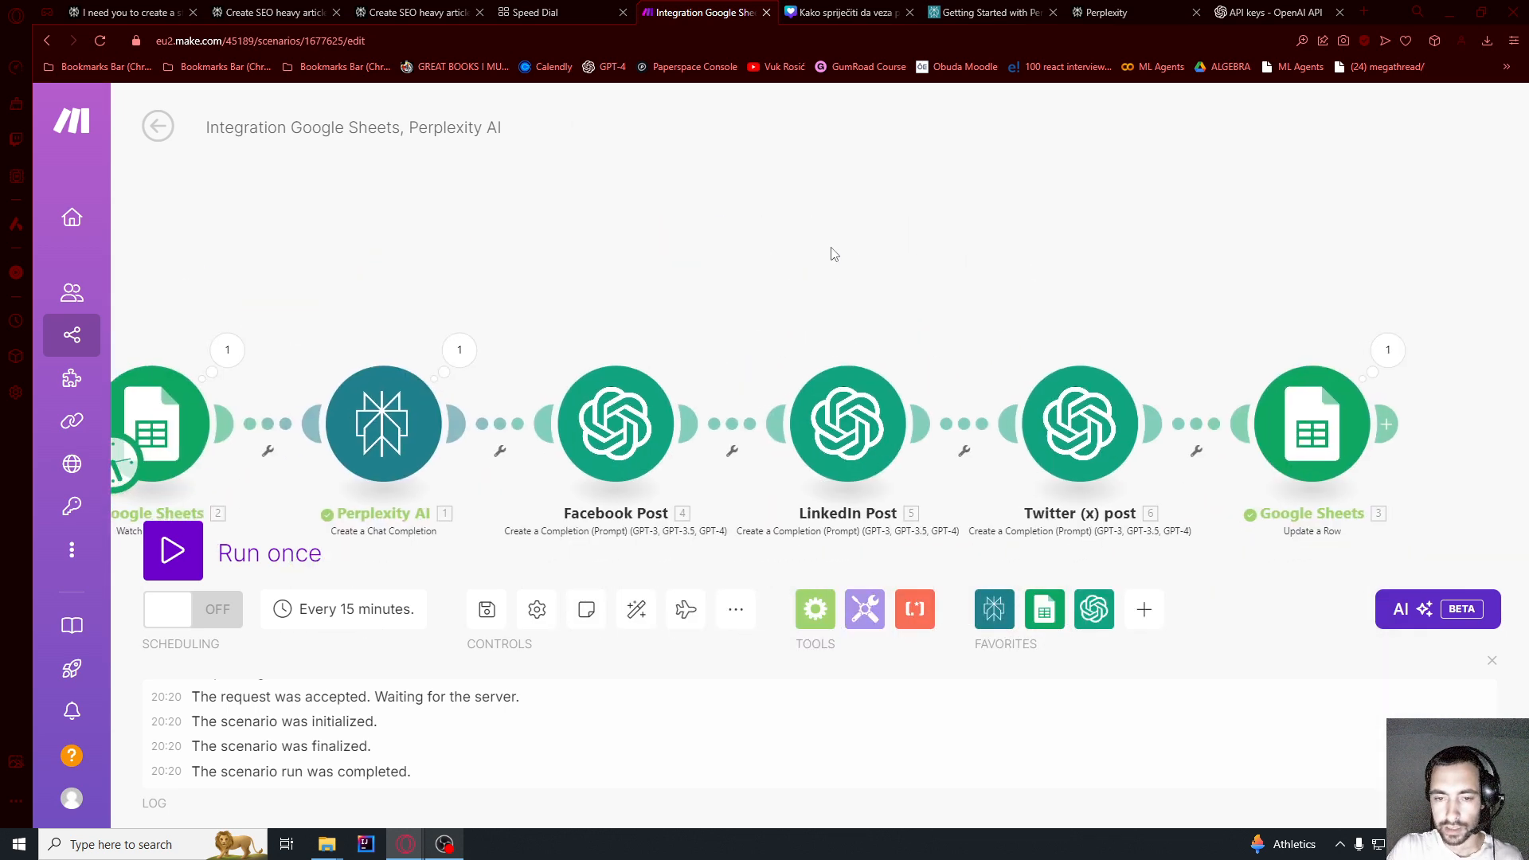
{"action": "left_click_drag", "start_coordinate": [831, 239], "coordinate": [802, 229]}
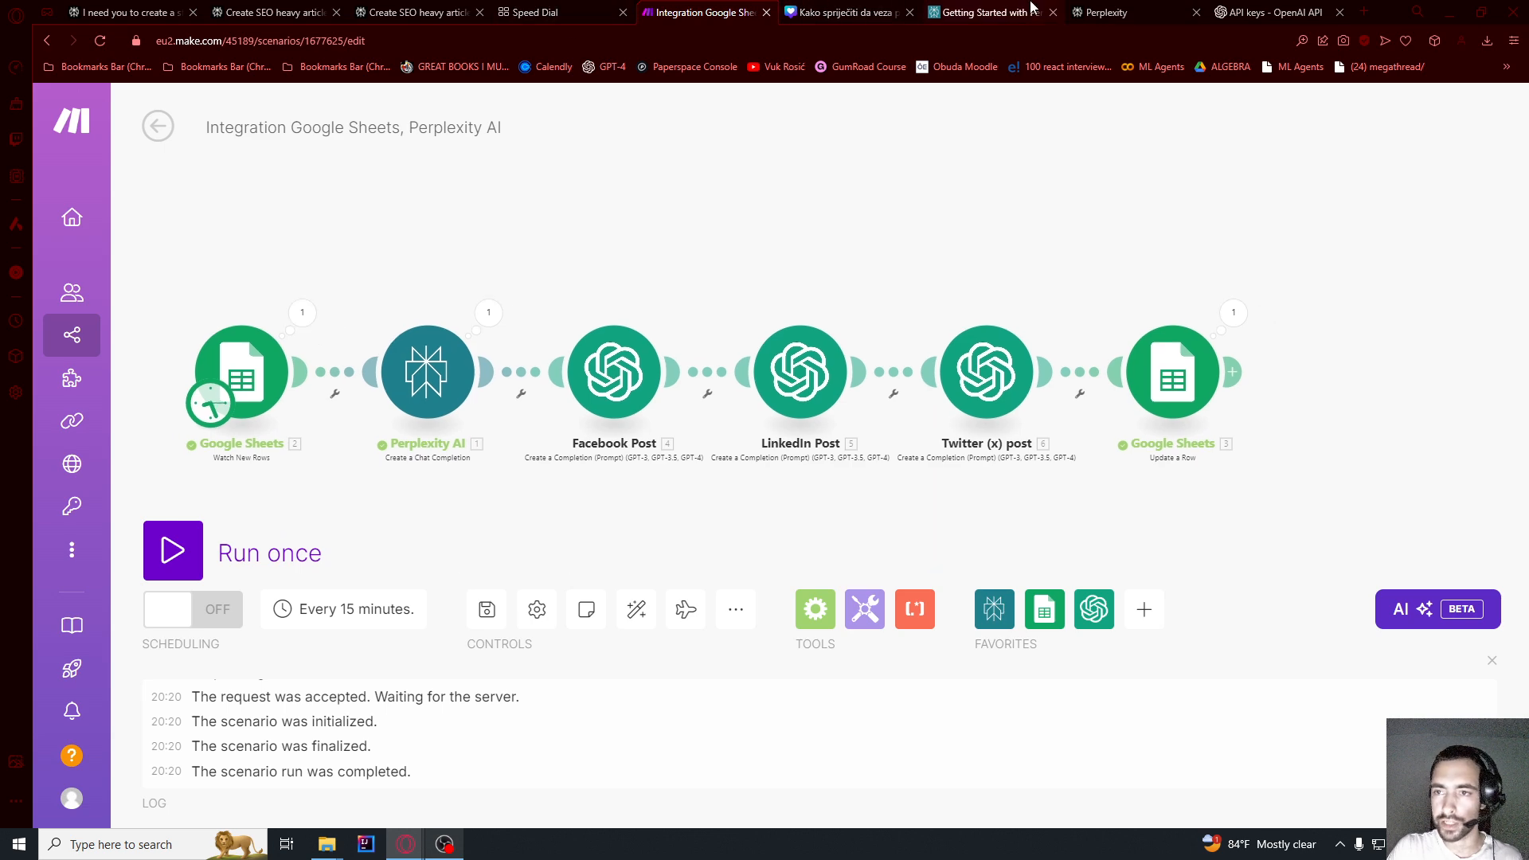
{"action": "key", "text": "alt+Tab"}
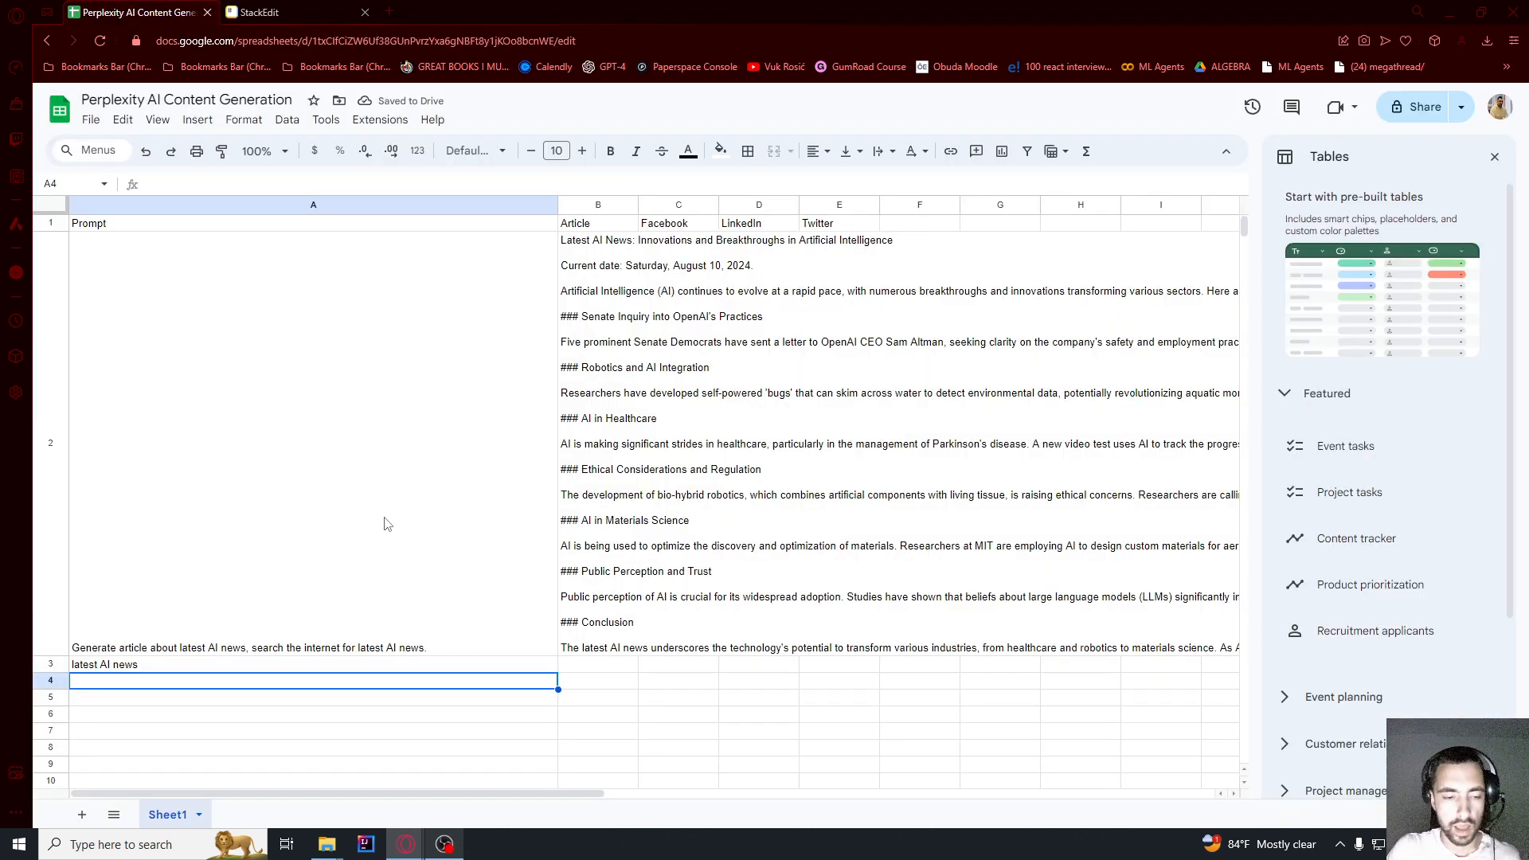
{"action": "left_click", "coordinate": [118, 667]}
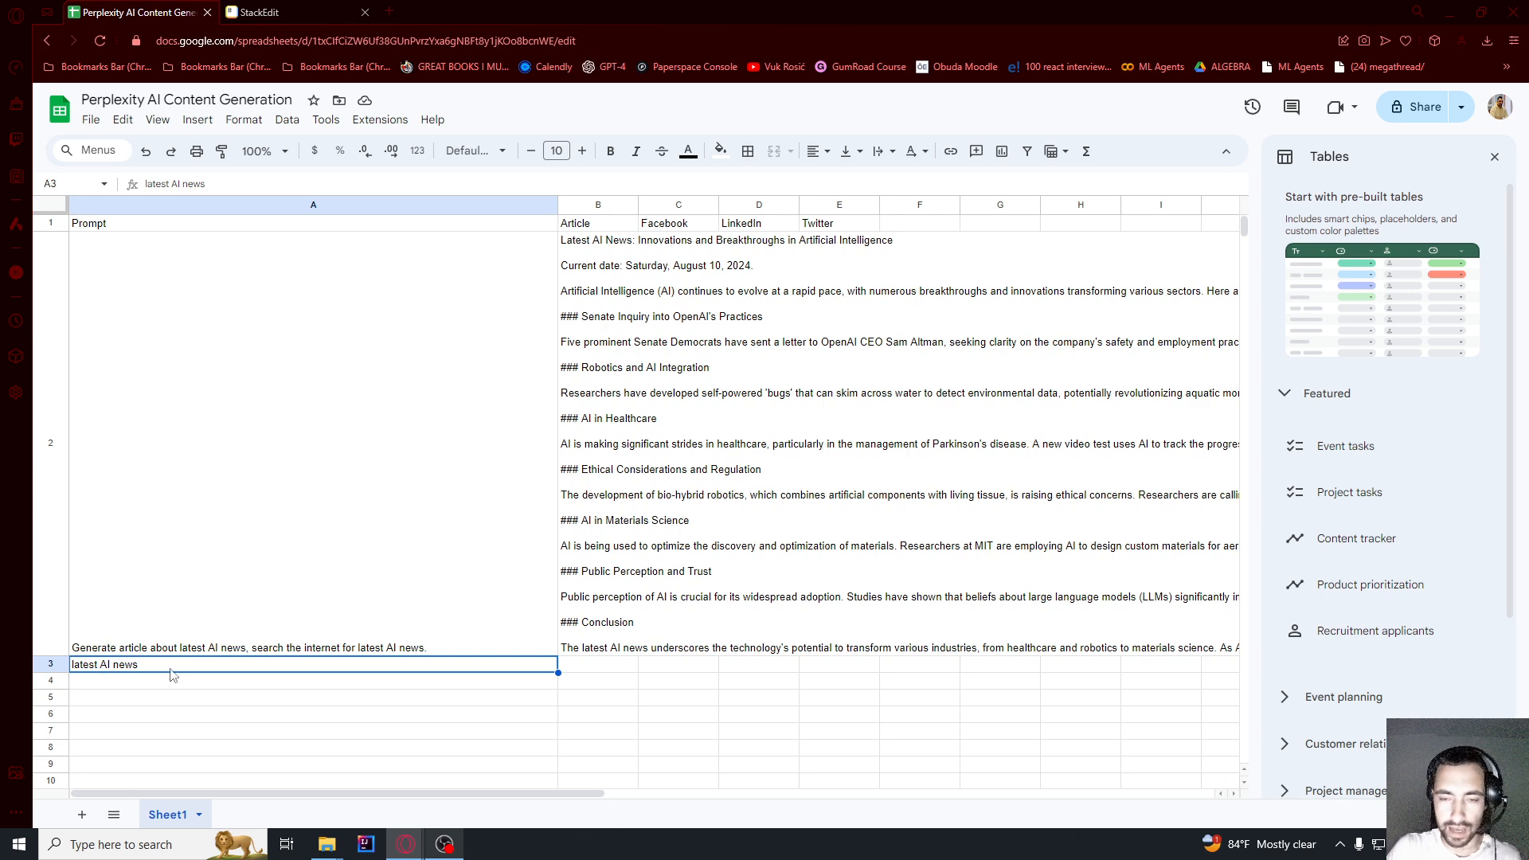
{"action": "key", "text": "alt+Tab"}
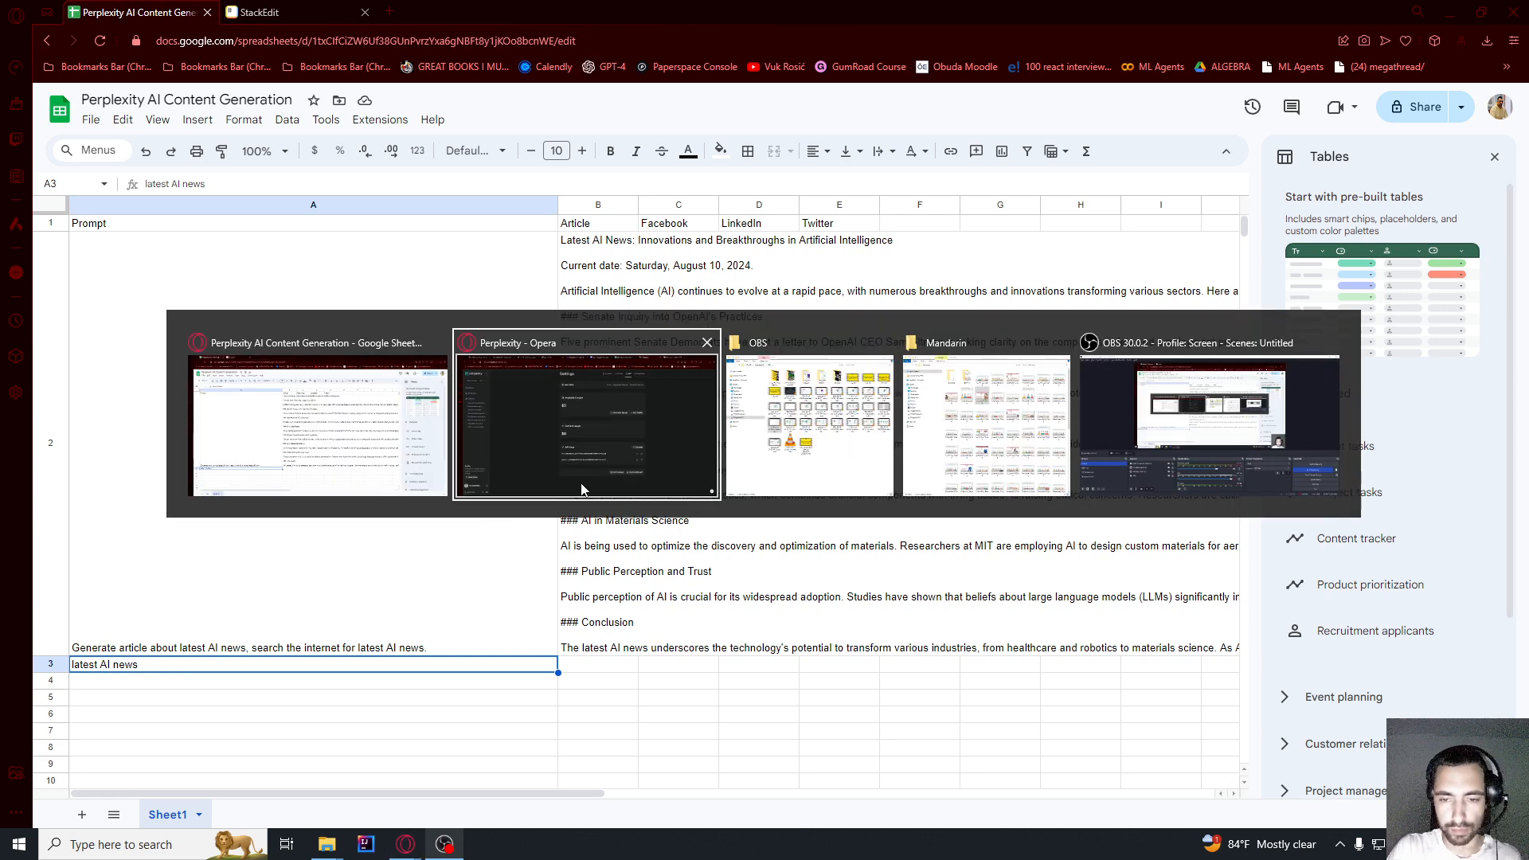
{"action": "key", "text": "ctrl+Tab"}
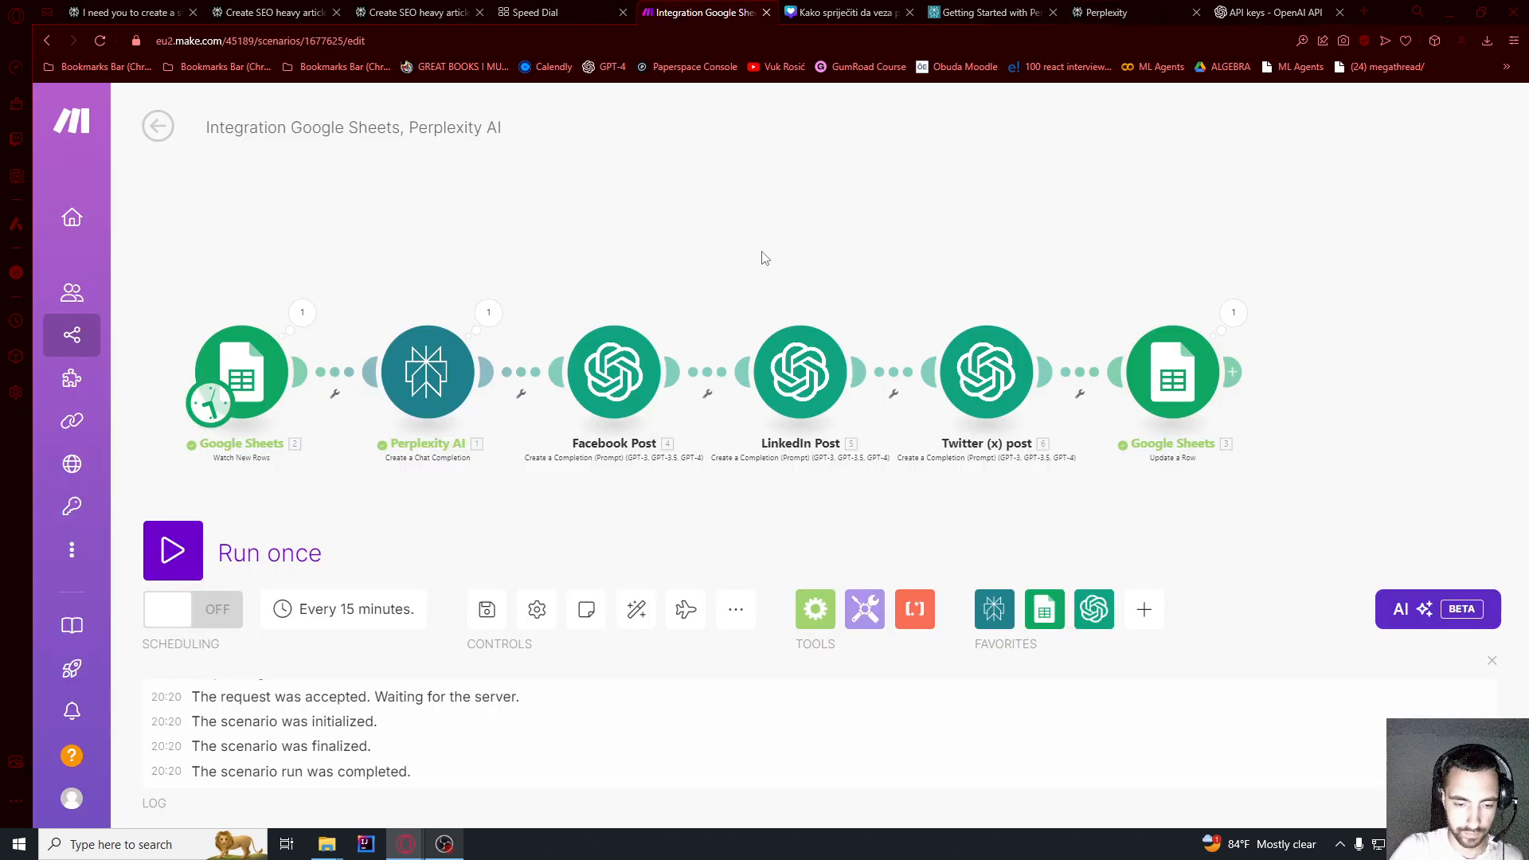
- Set the Google Sheets Watch New Rows module to start manually from row 3, "latest AI news"
{"action": "scroll", "coordinate": [386, 368], "scroll_direction": "up", "scroll_amount": 3}
{"action": "right_click", "coordinate": [387, 368]}
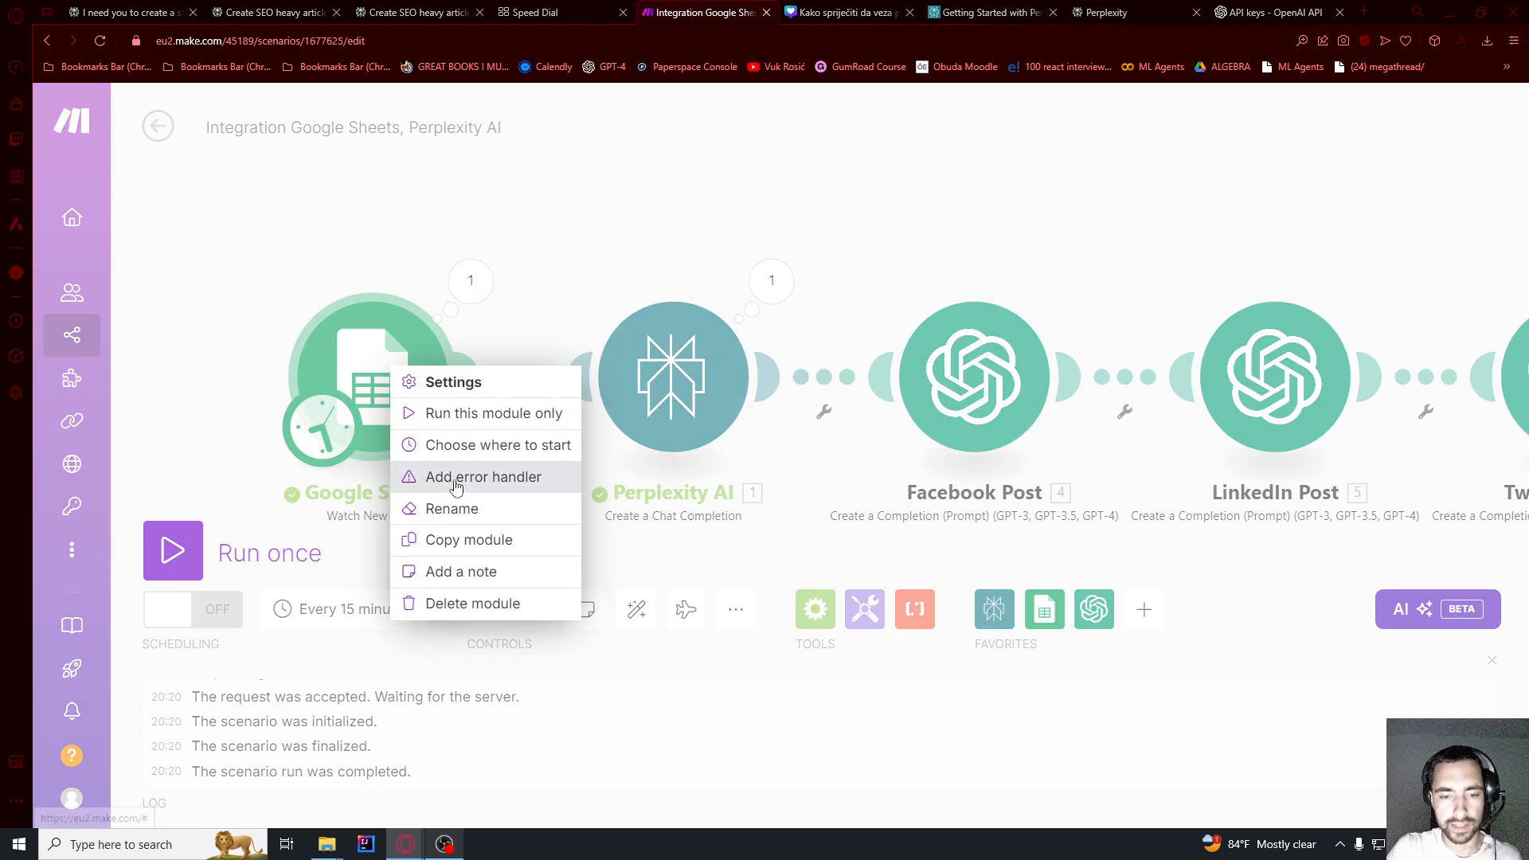
{"action": "left_click", "coordinate": [478, 441]}
{"action": "left_click", "coordinate": [523, 452]}
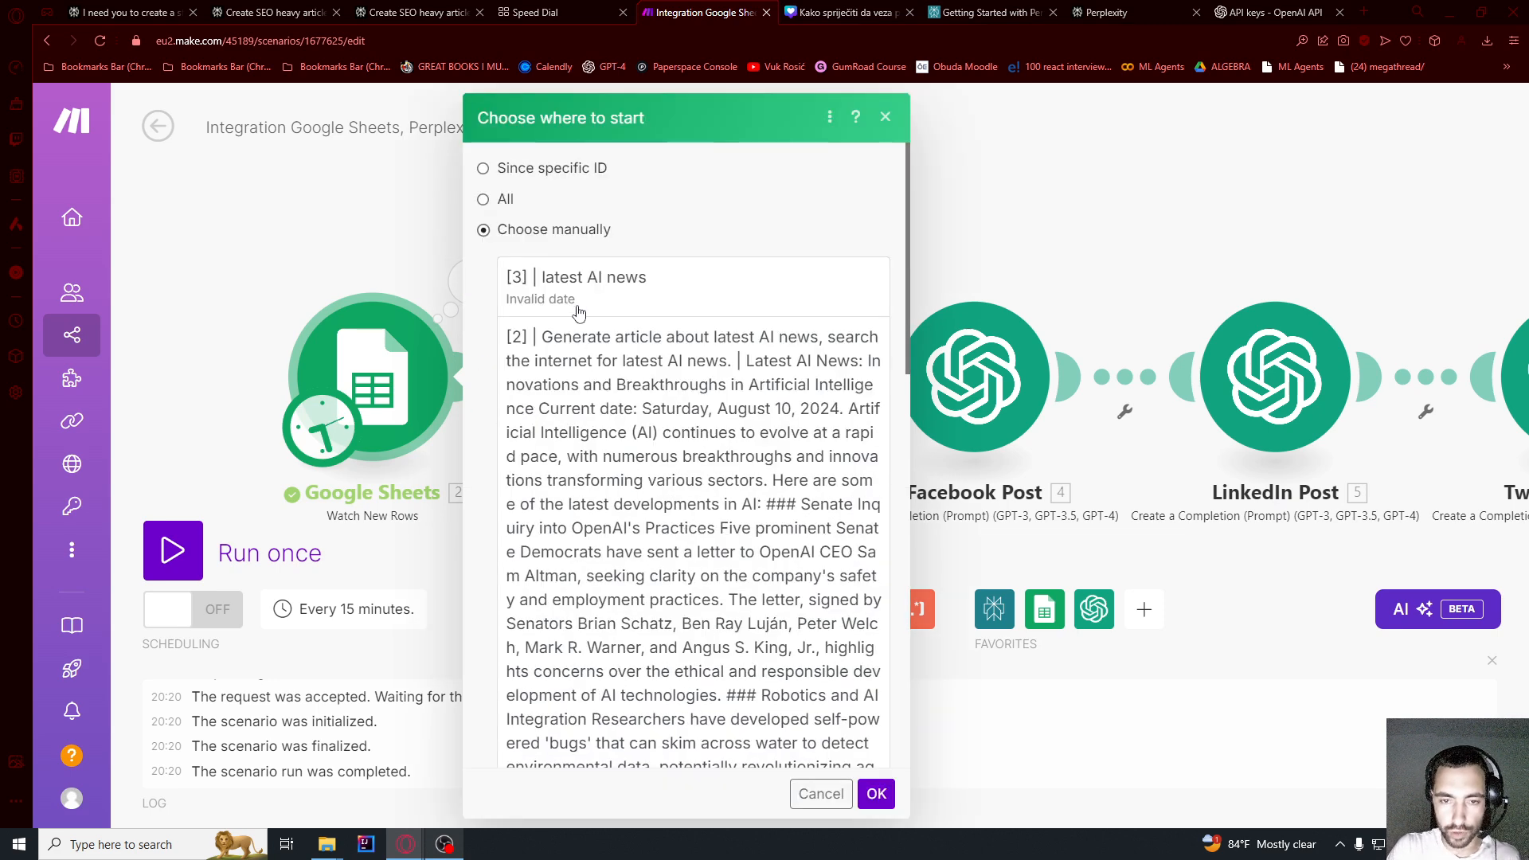
{"action": "left_click", "coordinate": [605, 307]}
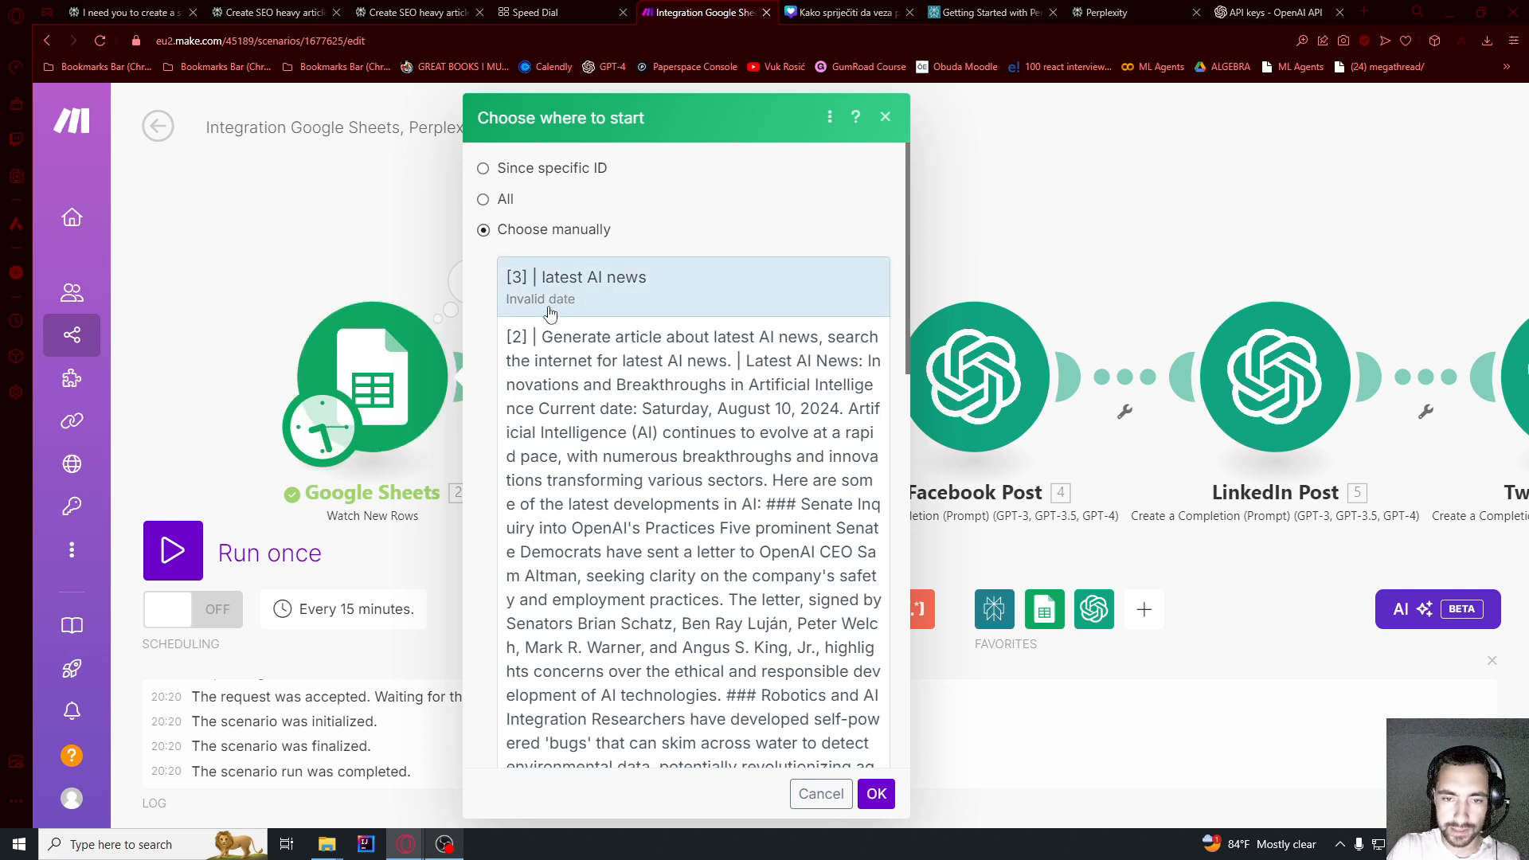
{"action": "scroll", "coordinate": [605, 310], "scroll_direction": "down", "scroll_amount": 4}
{"action": "scroll", "coordinate": [604, 310], "scroll_direction": "up", "scroll_amount": 4}
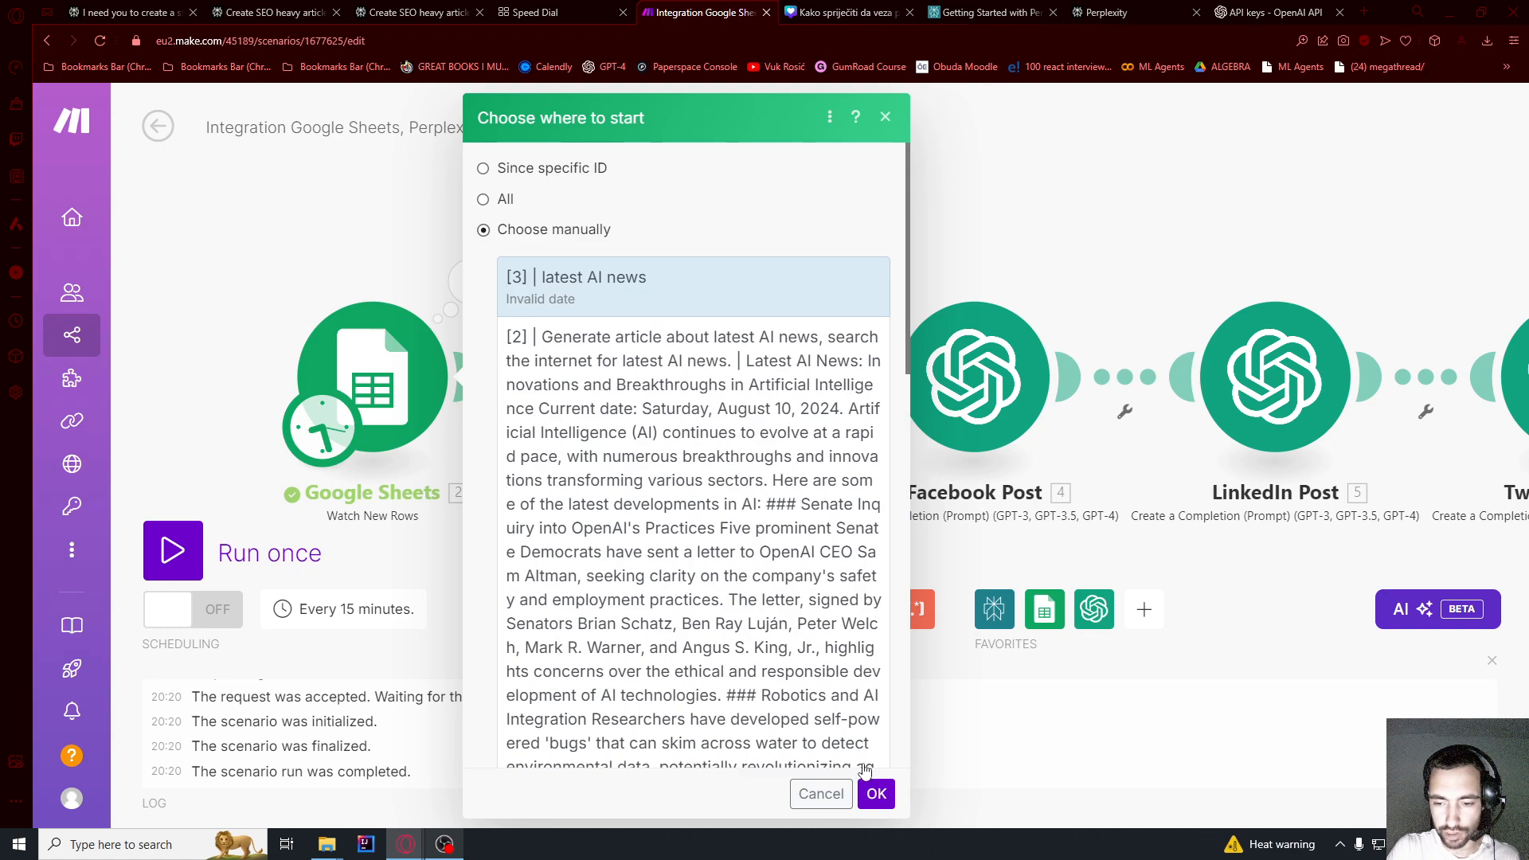
{"action": "left_click", "coordinate": [876, 794]}
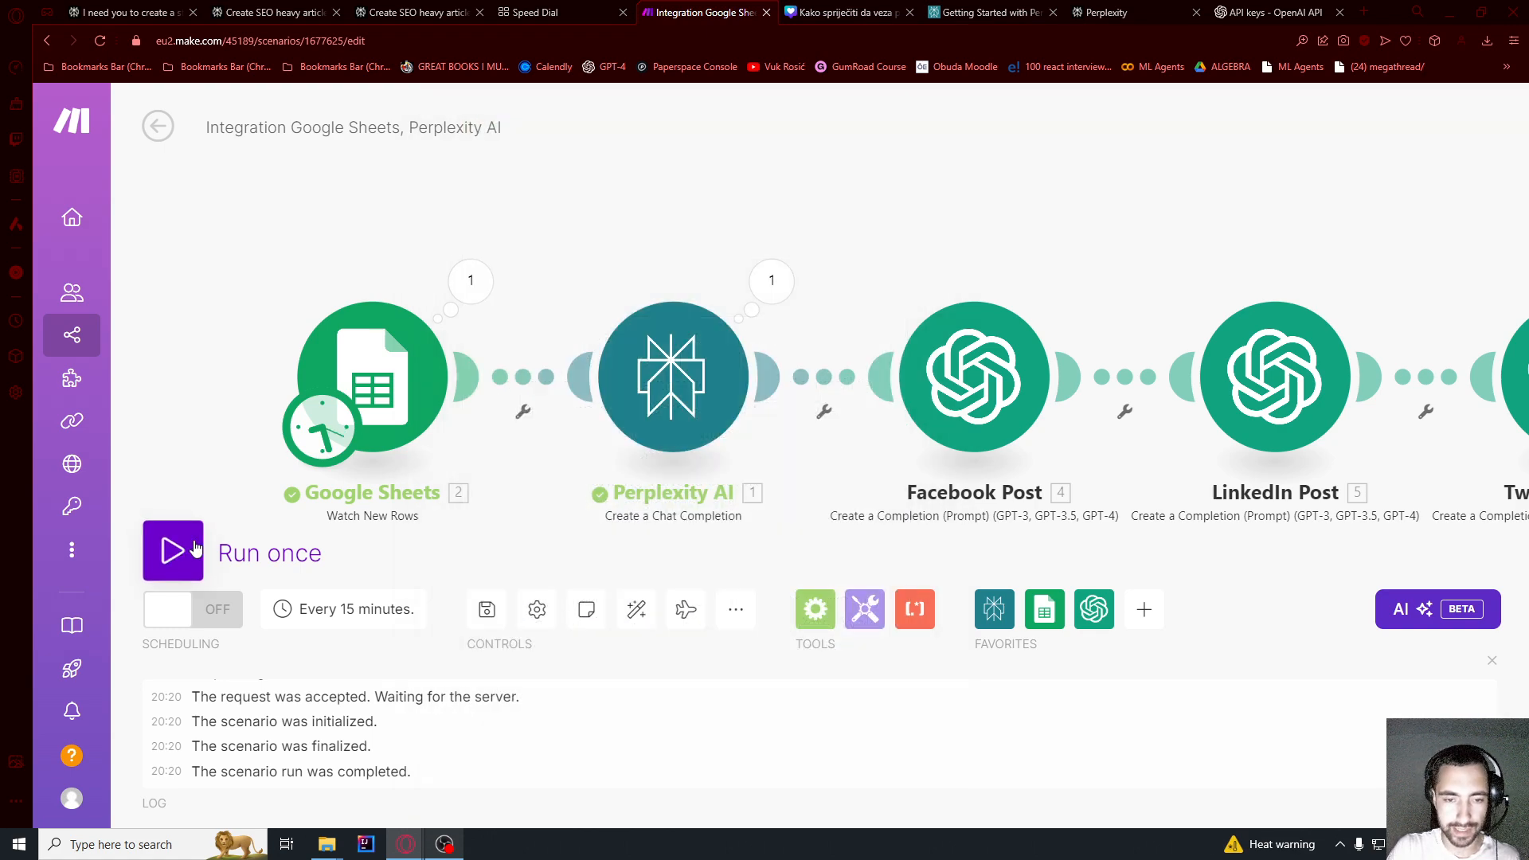
- Run the scenario once and look over the spreadsheet's prompt cells while it executes
{"action": "key", "text": "alt+Tab"}
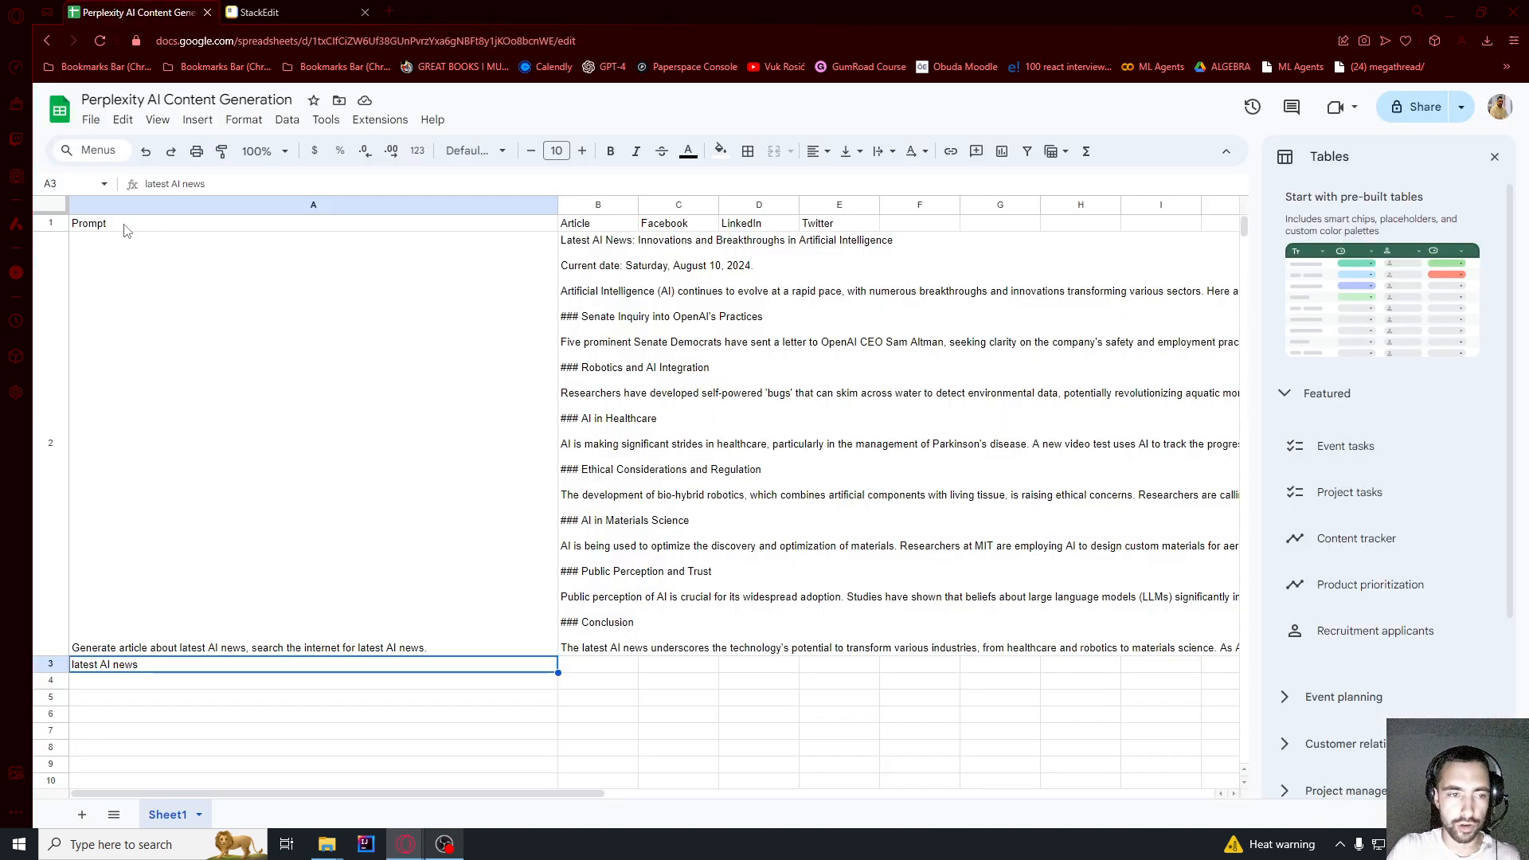
{"action": "left_click", "coordinate": [123, 229]}
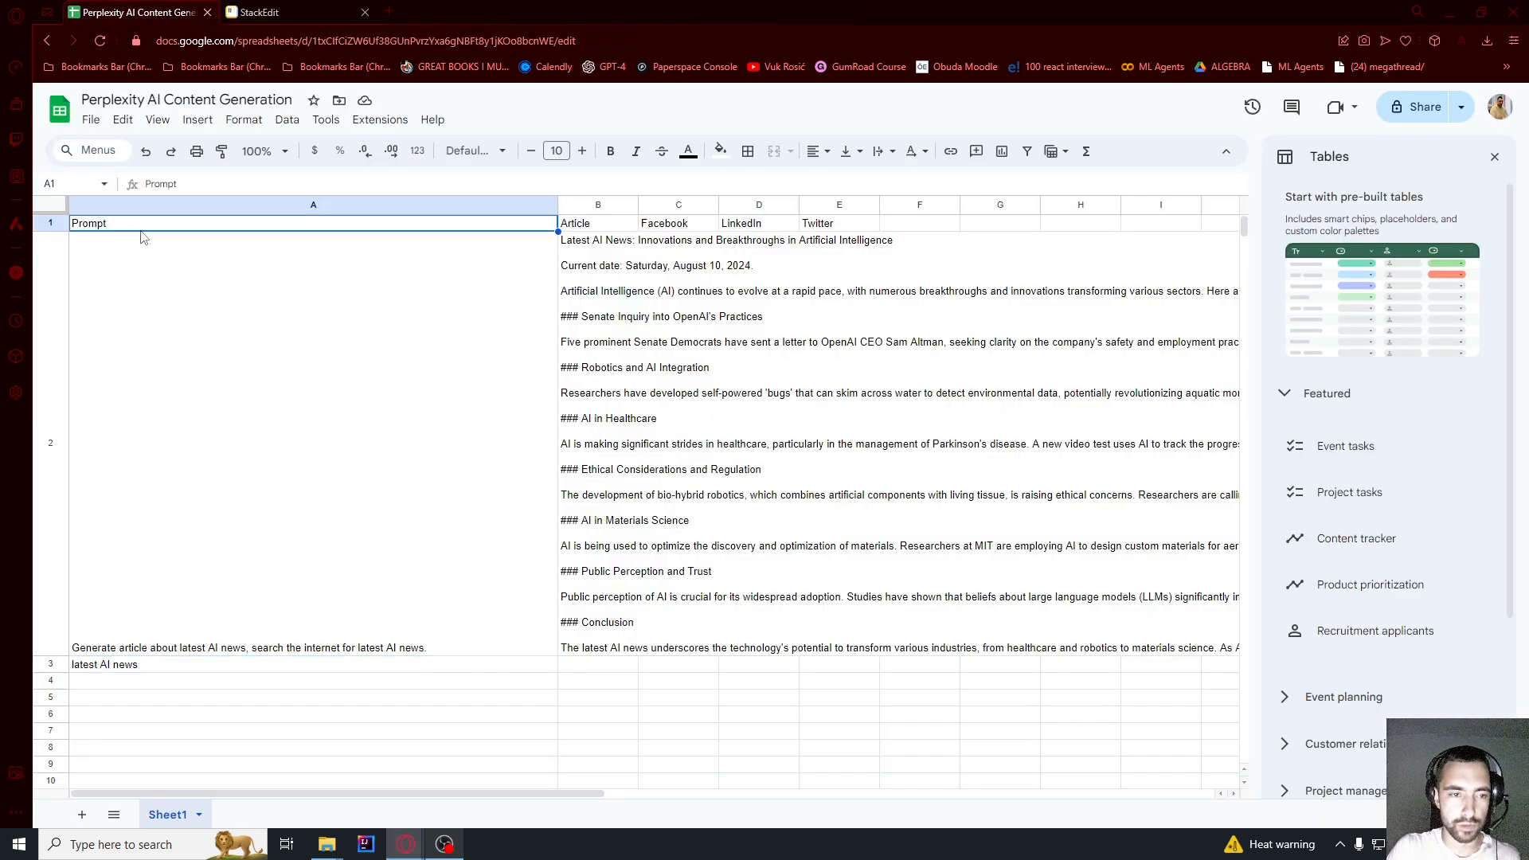
{"action": "left_click", "coordinate": [252, 418]}
{"action": "left_click", "coordinate": [132, 673]}
{"action": "key", "text": "alt+Tab"}
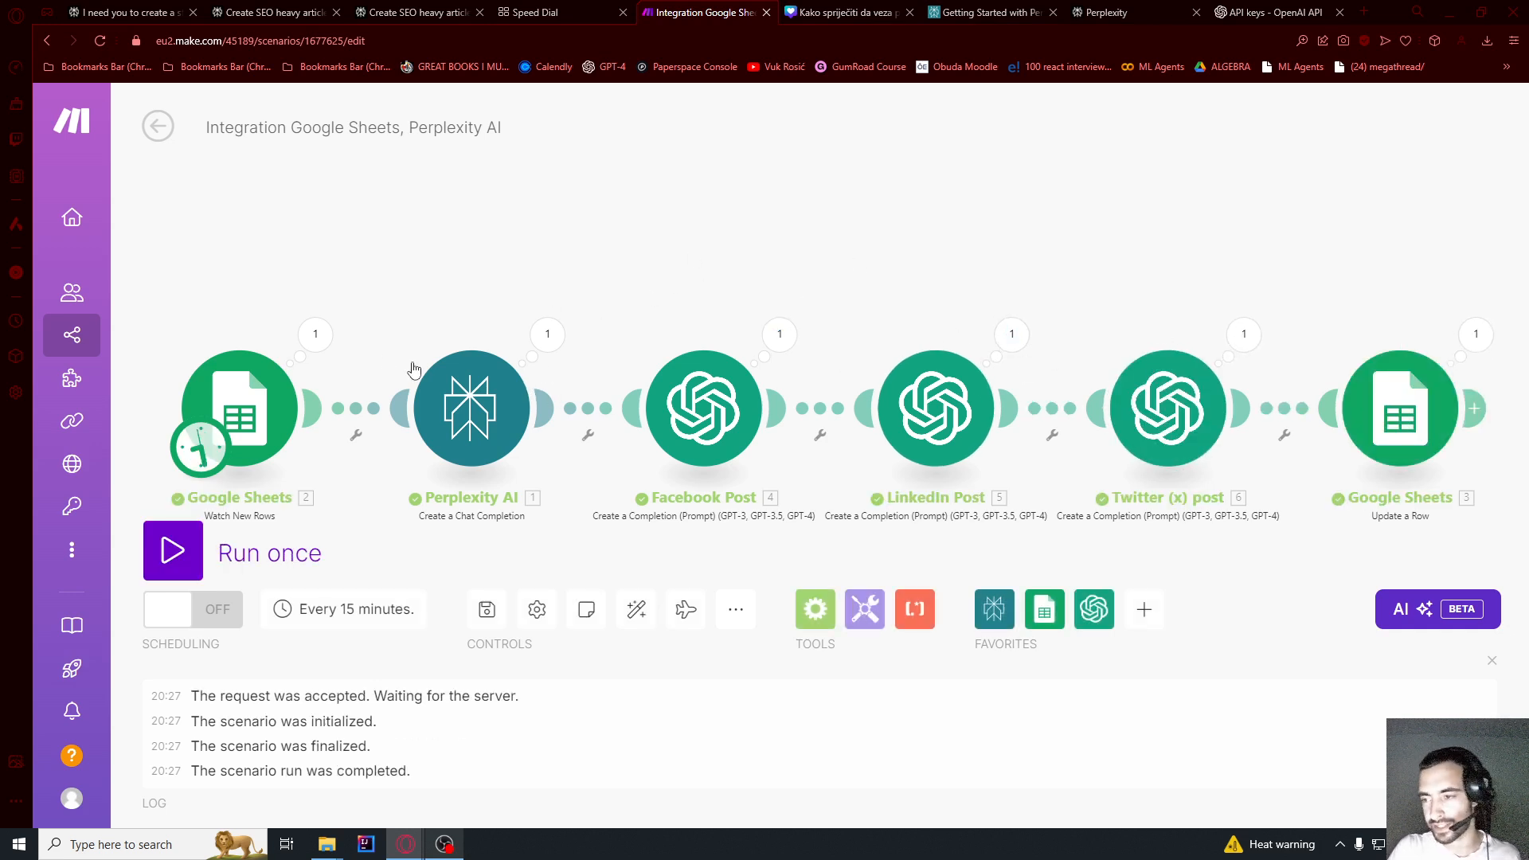
- Switch to the Google Sheets spreadsheet and check the Facebook column cells in rows 2 and 3
{"action": "key", "text": "alt+Tab"}
{"action": "scroll", "coordinate": [649, 464], "scroll_direction": "down", "scroll_amount": 5}
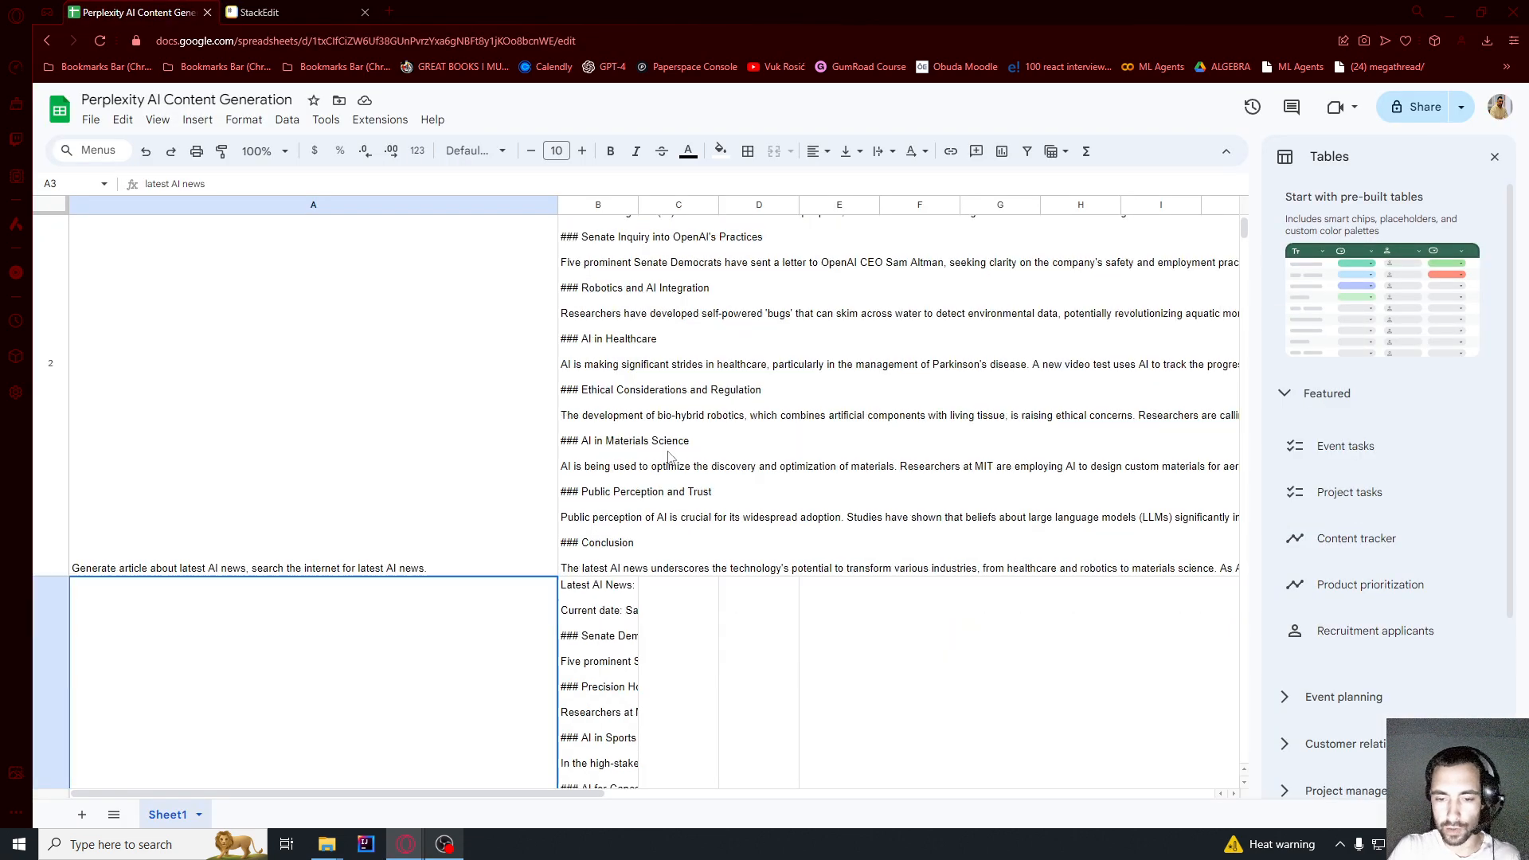
{"action": "scroll", "coordinate": [650, 465], "scroll_direction": "up", "scroll_amount": 5}
{"action": "left_click", "coordinate": [668, 428]}
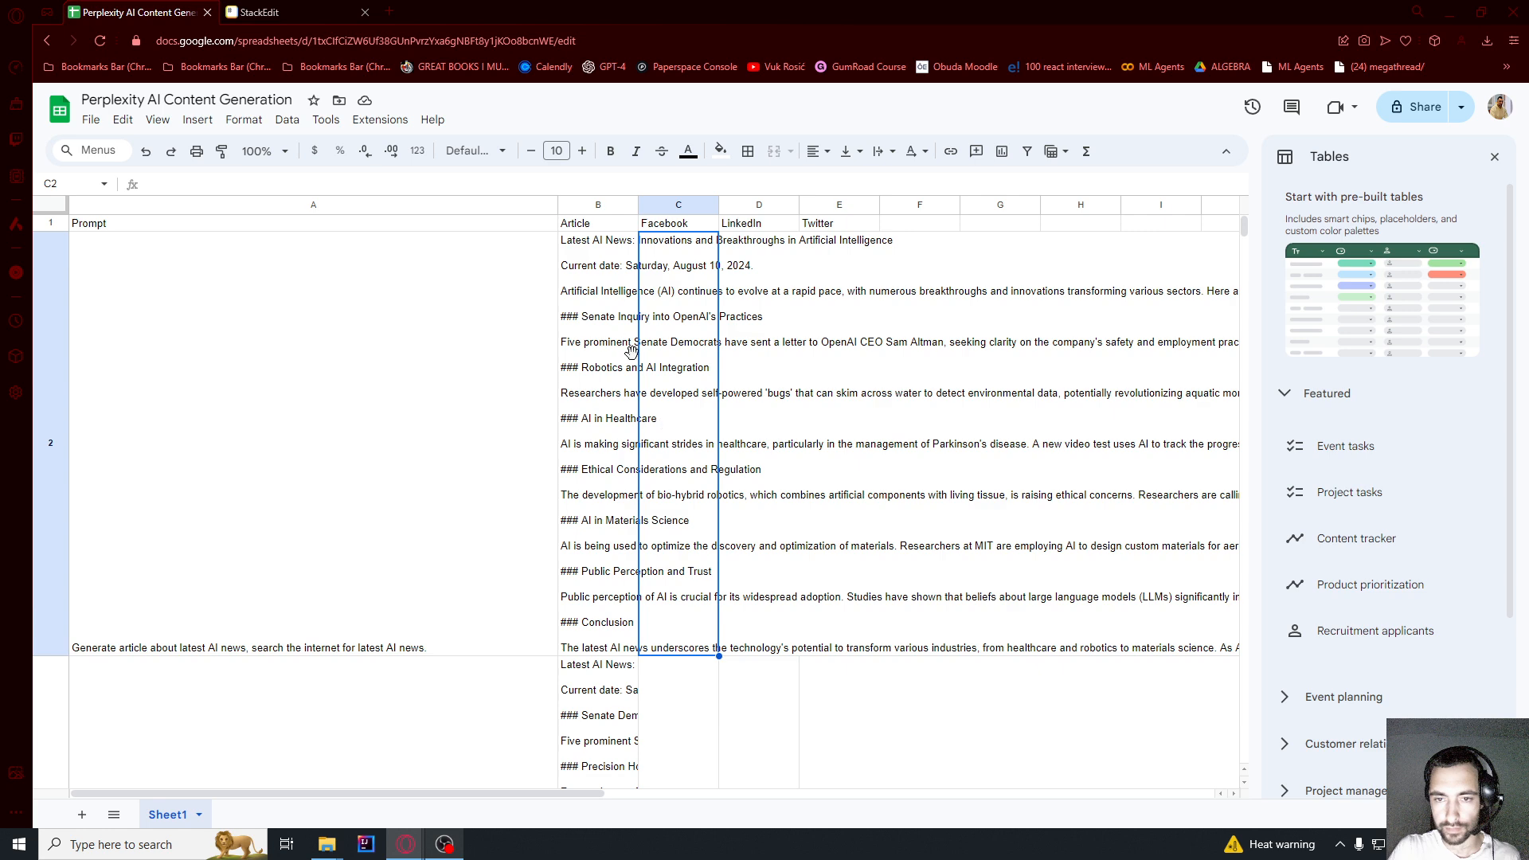
{"action": "scroll", "coordinate": [626, 375], "scroll_direction": "down", "scroll_amount": 5}
{"action": "left_click", "coordinate": [677, 395]}
{"action": "scroll", "coordinate": [672, 394], "scroll_direction": "up", "scroll_amount": 5}
{"action": "scroll", "coordinate": [692, 569], "scroll_direction": "down", "scroll_amount": 3}
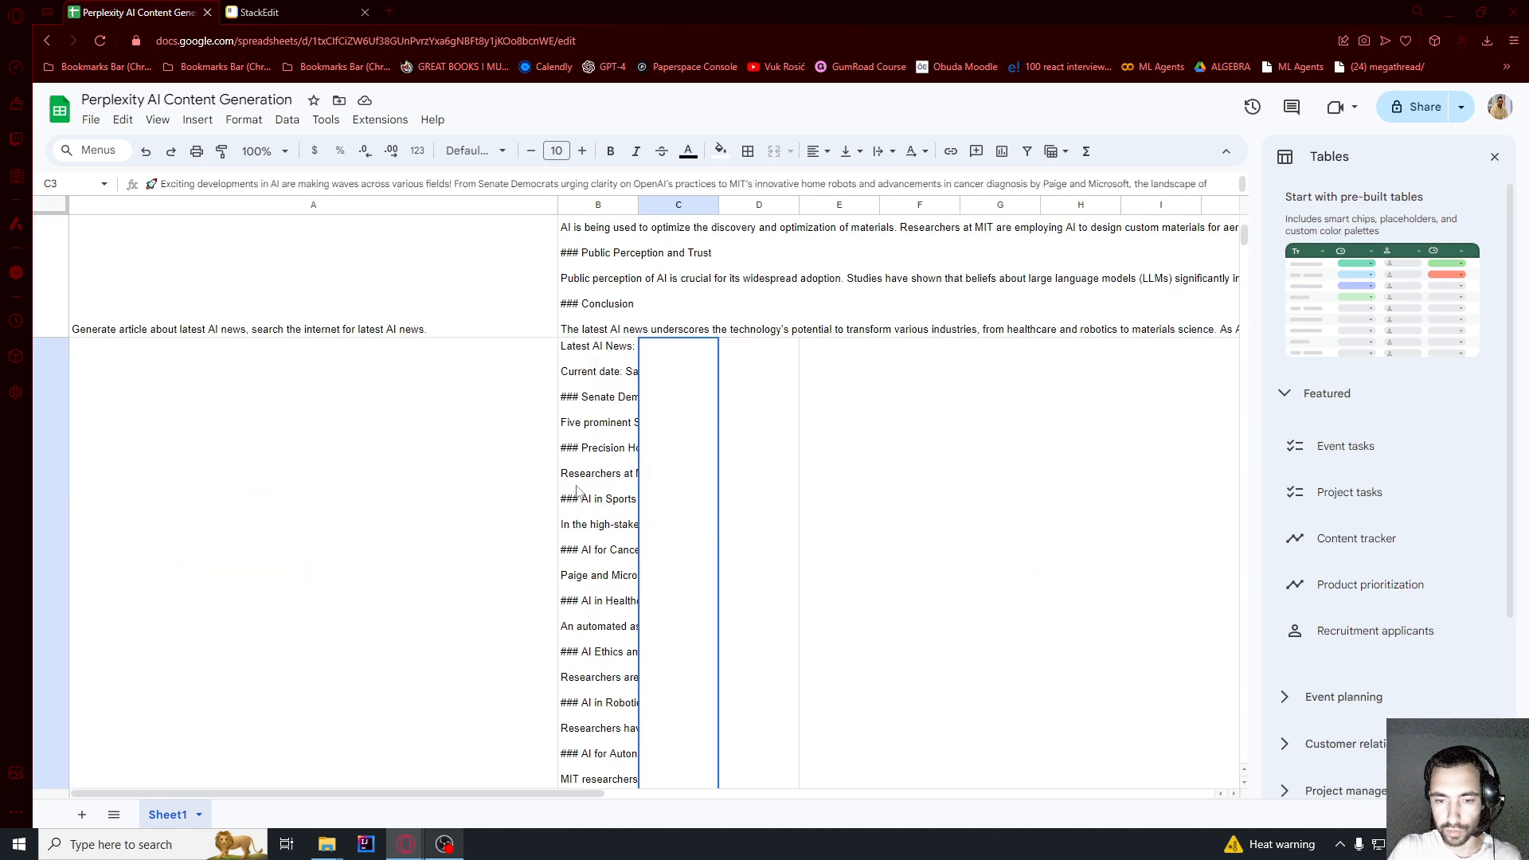
- Examine the generated article in cell B3 against the prompts in the Prompt column, leaving its text unchanged
{"action": "double_click", "coordinate": [572, 481]}
{"action": "scroll", "coordinate": [490, 434], "scroll_direction": "up", "scroll_amount": 5}
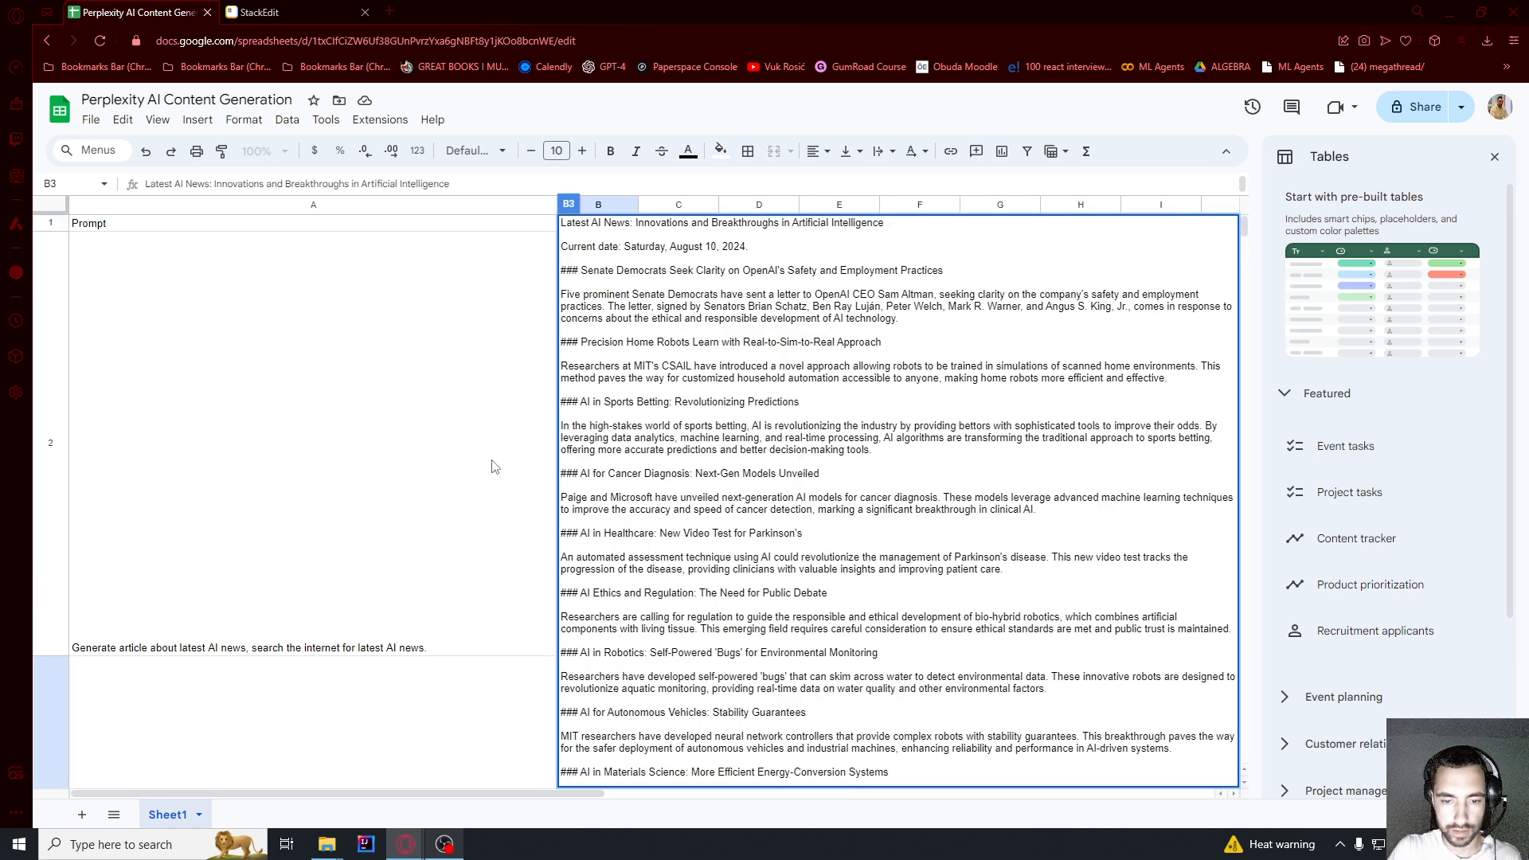
{"action": "scroll", "coordinate": [489, 446], "scroll_direction": "down", "scroll_amount": 3}
{"action": "scroll", "coordinate": [458, 406], "scroll_direction": "up", "scroll_amount": 3}
{"action": "left_click", "coordinate": [340, 342]}
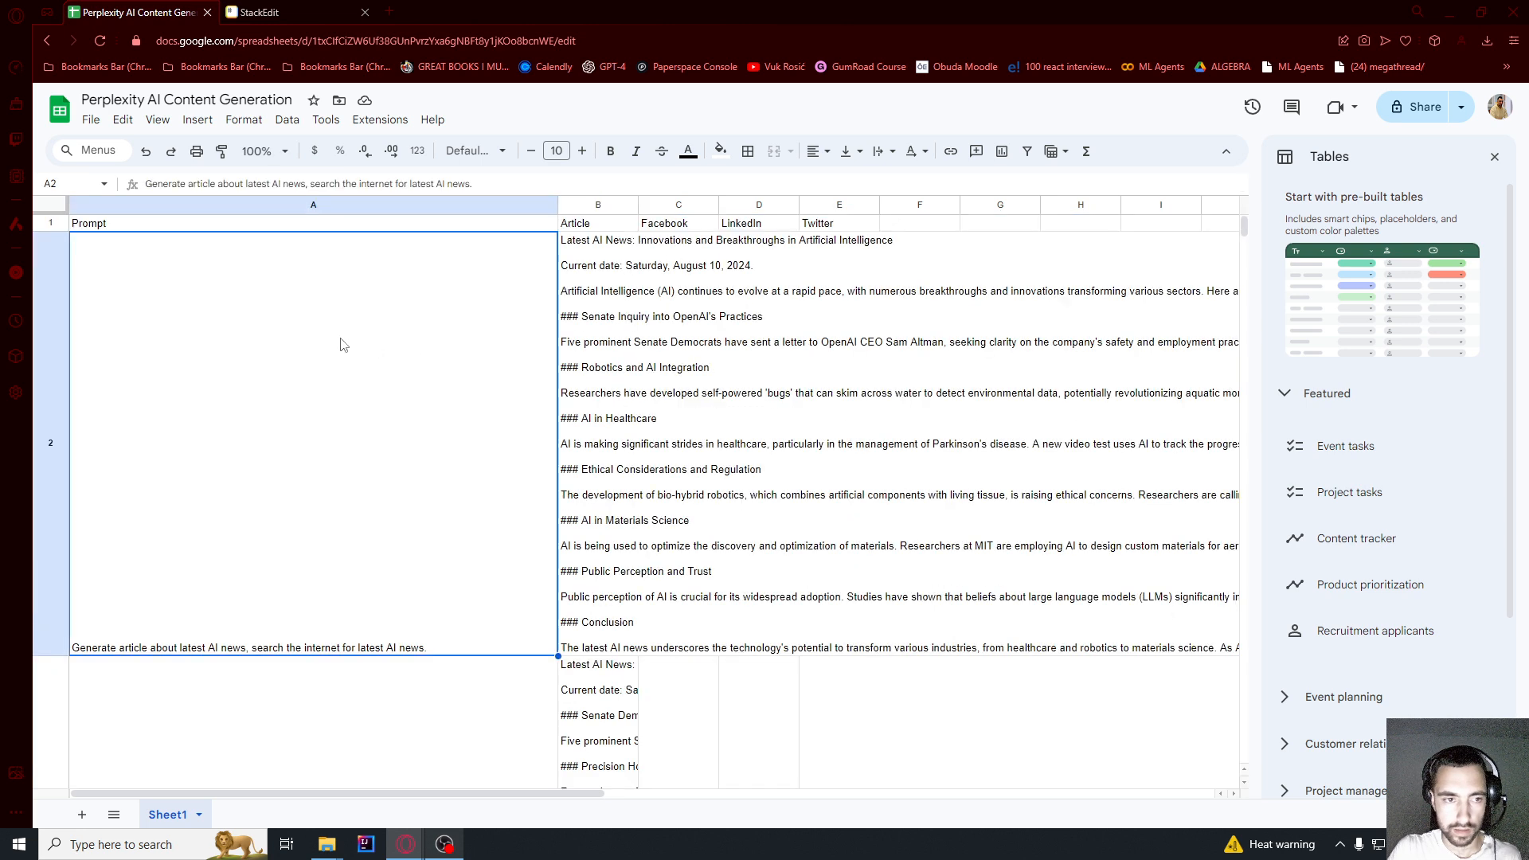
{"action": "scroll", "coordinate": [319, 446], "scroll_direction": "down", "scroll_amount": 3}
{"action": "left_click", "coordinate": [294, 478]}
{"action": "left_click", "coordinate": [618, 366]}
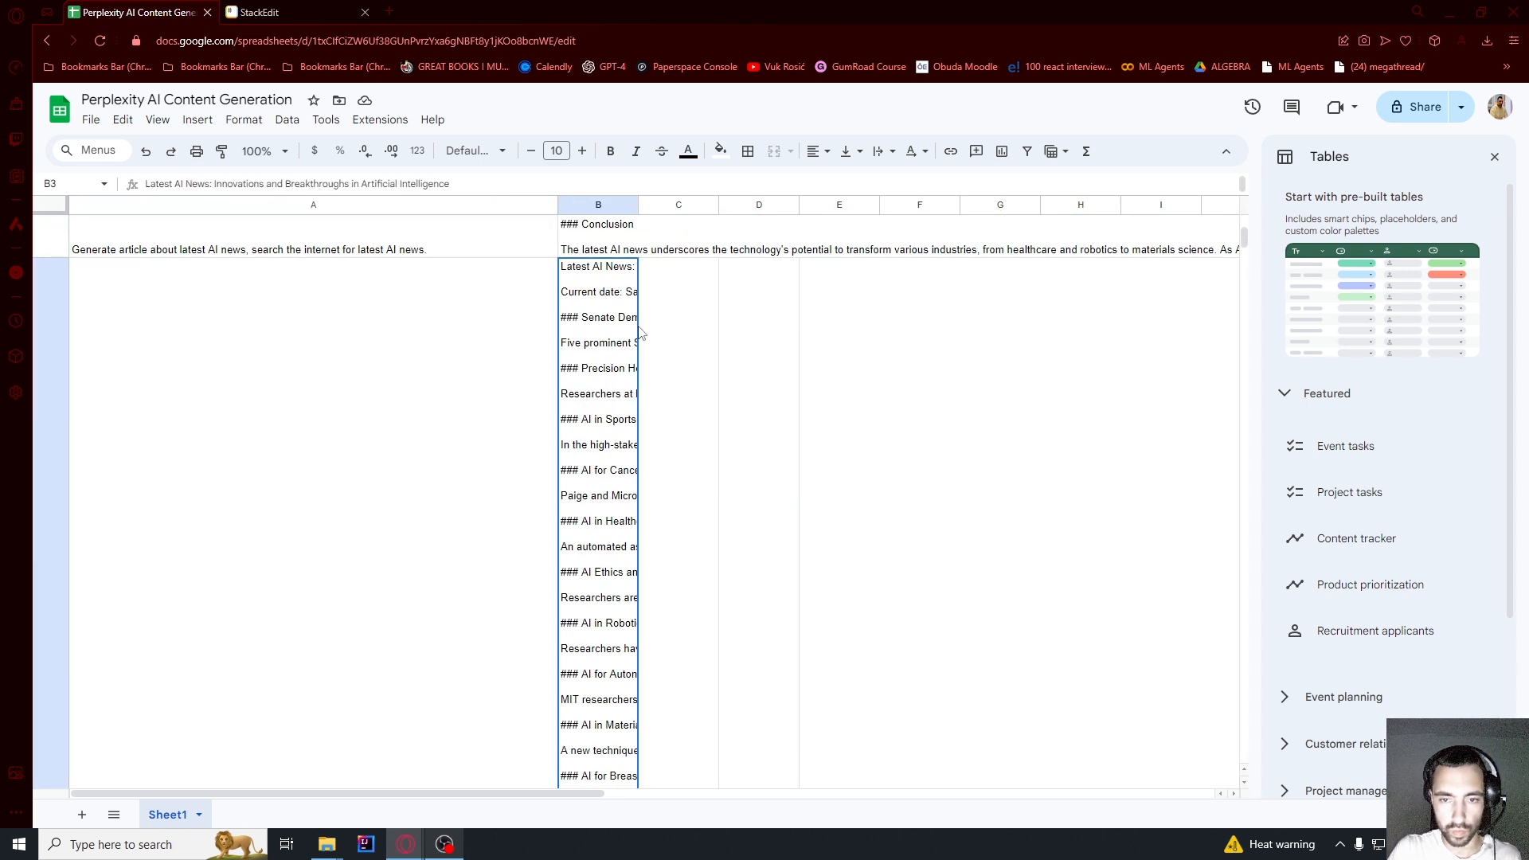
{"action": "scroll", "coordinate": [430, 416], "scroll_direction": "down", "scroll_amount": 10}
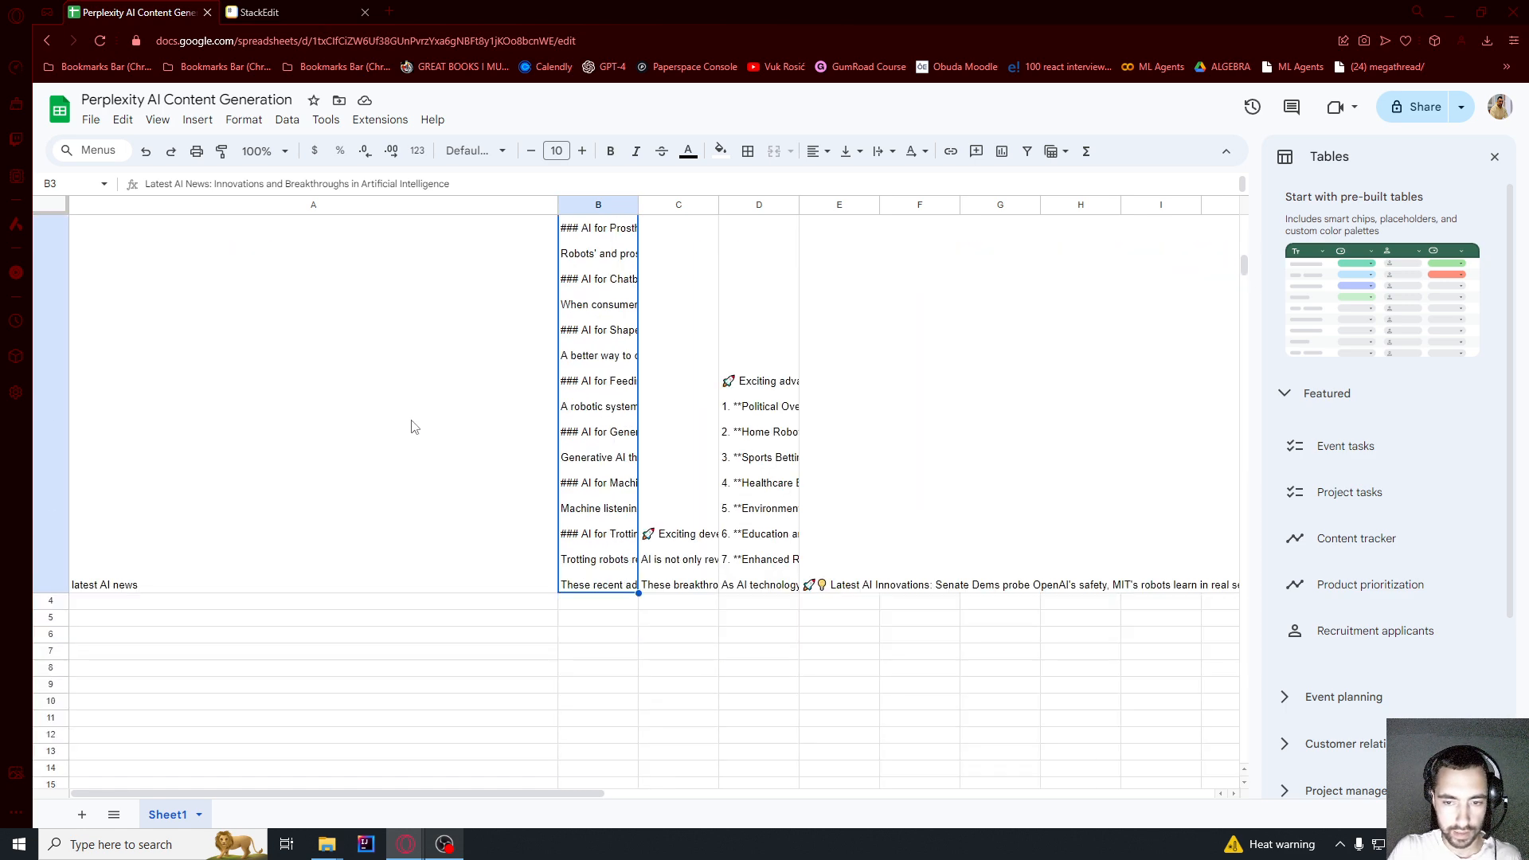
{"action": "scroll", "coordinate": [593, 443], "scroll_direction": "up", "scroll_amount": 3}
{"action": "double_click", "coordinate": [579, 363]}
{"action": "key", "text": "ctrl+a"}
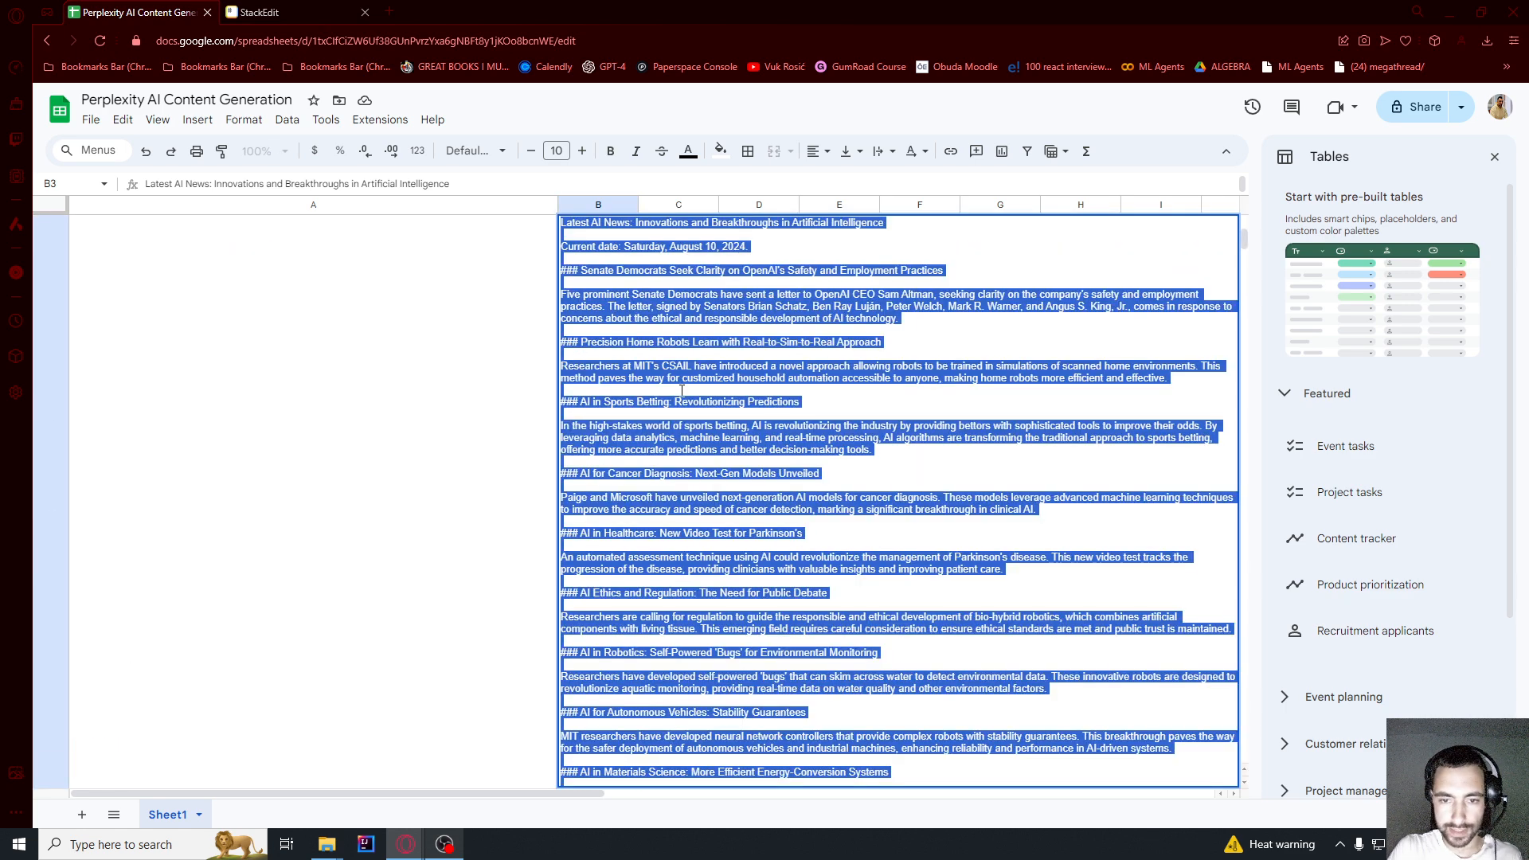
{"action": "left_click", "coordinate": [713, 401]}
{"action": "left_click", "coordinate": [472, 515]}
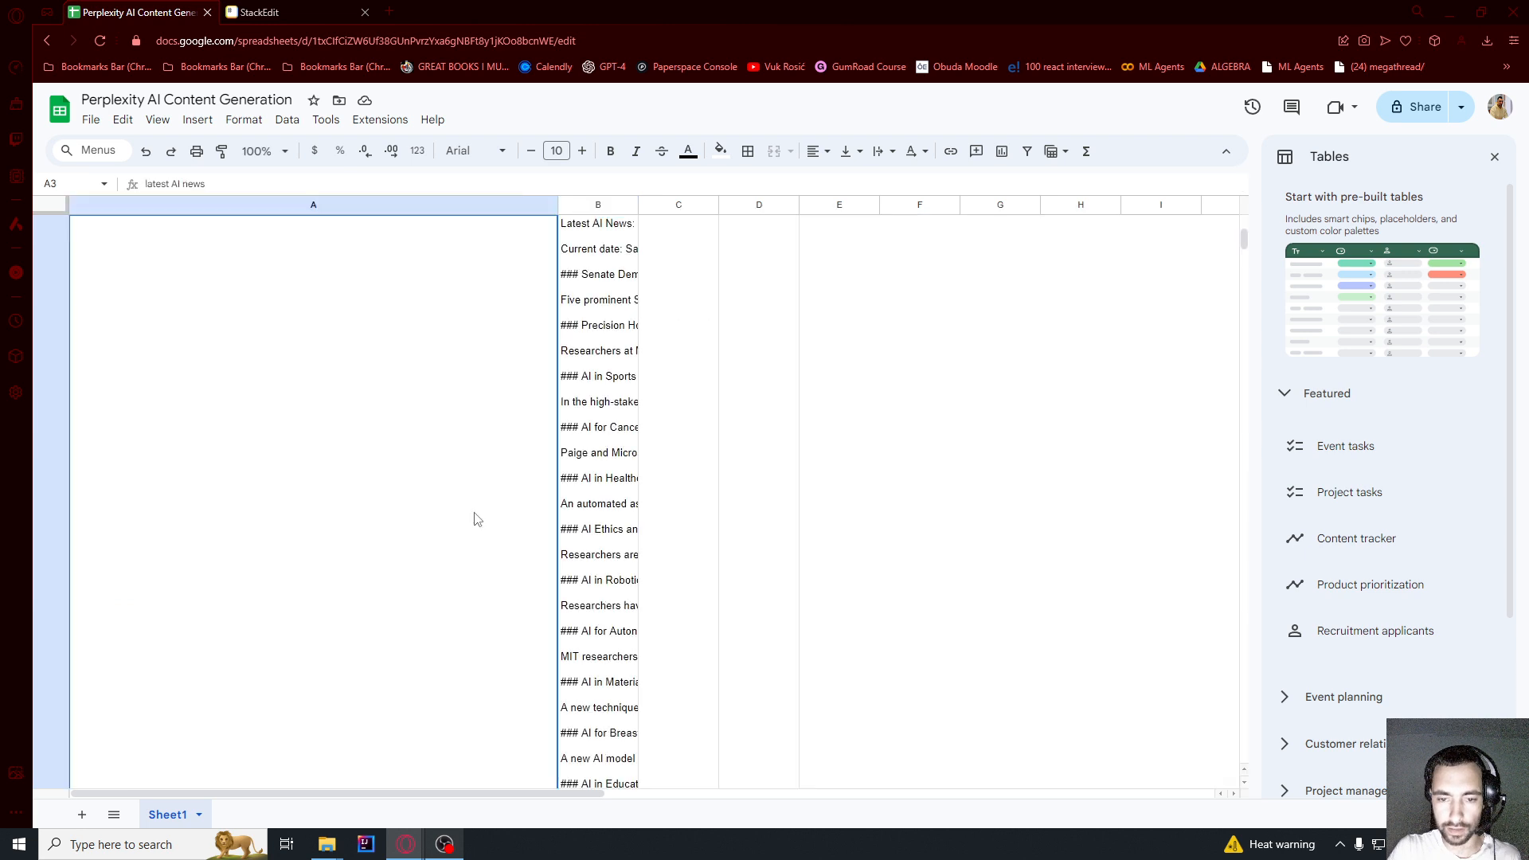
- Read the full generated Facebook, LinkedIn and Twitter posts in cells C3, D3 and E3
{"action": "scroll", "coordinate": [656, 508], "scroll_direction": "down", "scroll_amount": 3}
{"action": "double_click", "coordinate": [655, 509]}
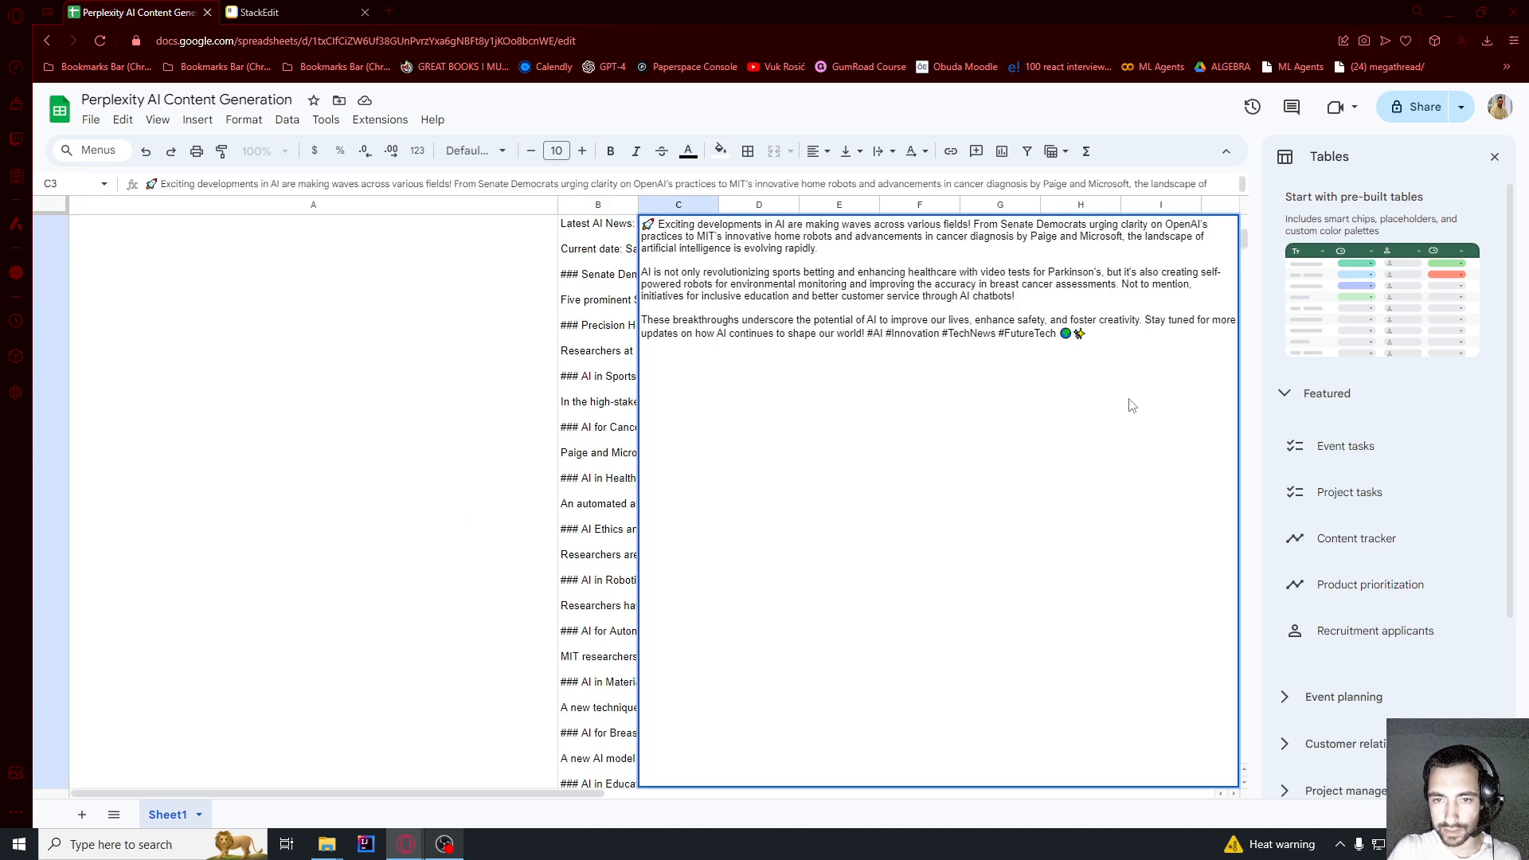
{"action": "key", "text": "ctrl+a"}
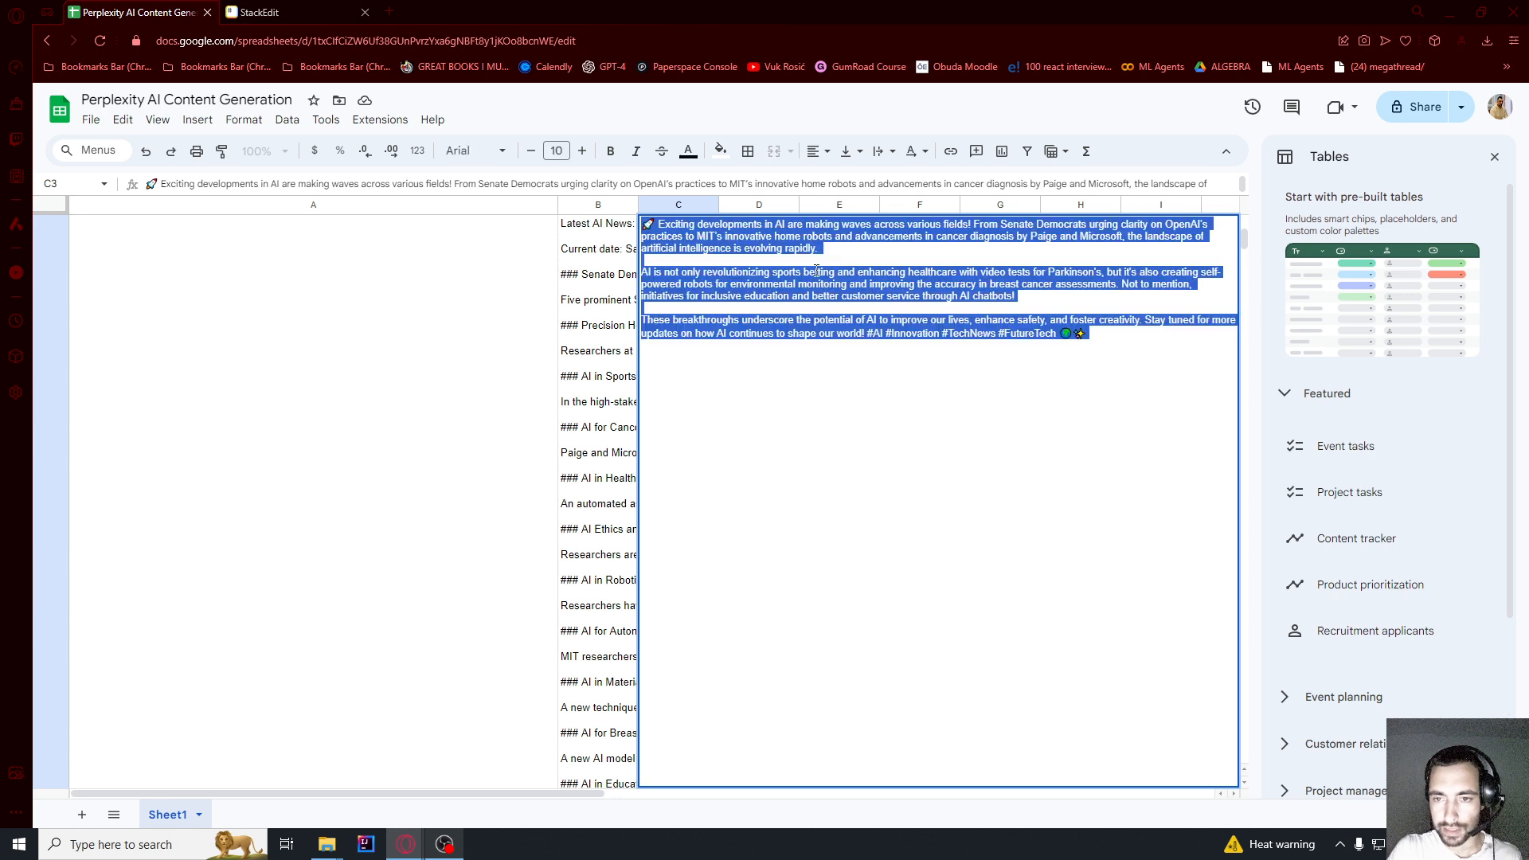
{"action": "left_click", "coordinate": [580, 392]}
{"action": "double_click", "coordinate": [777, 520]}
{"action": "key", "text": "ctrl+a"}
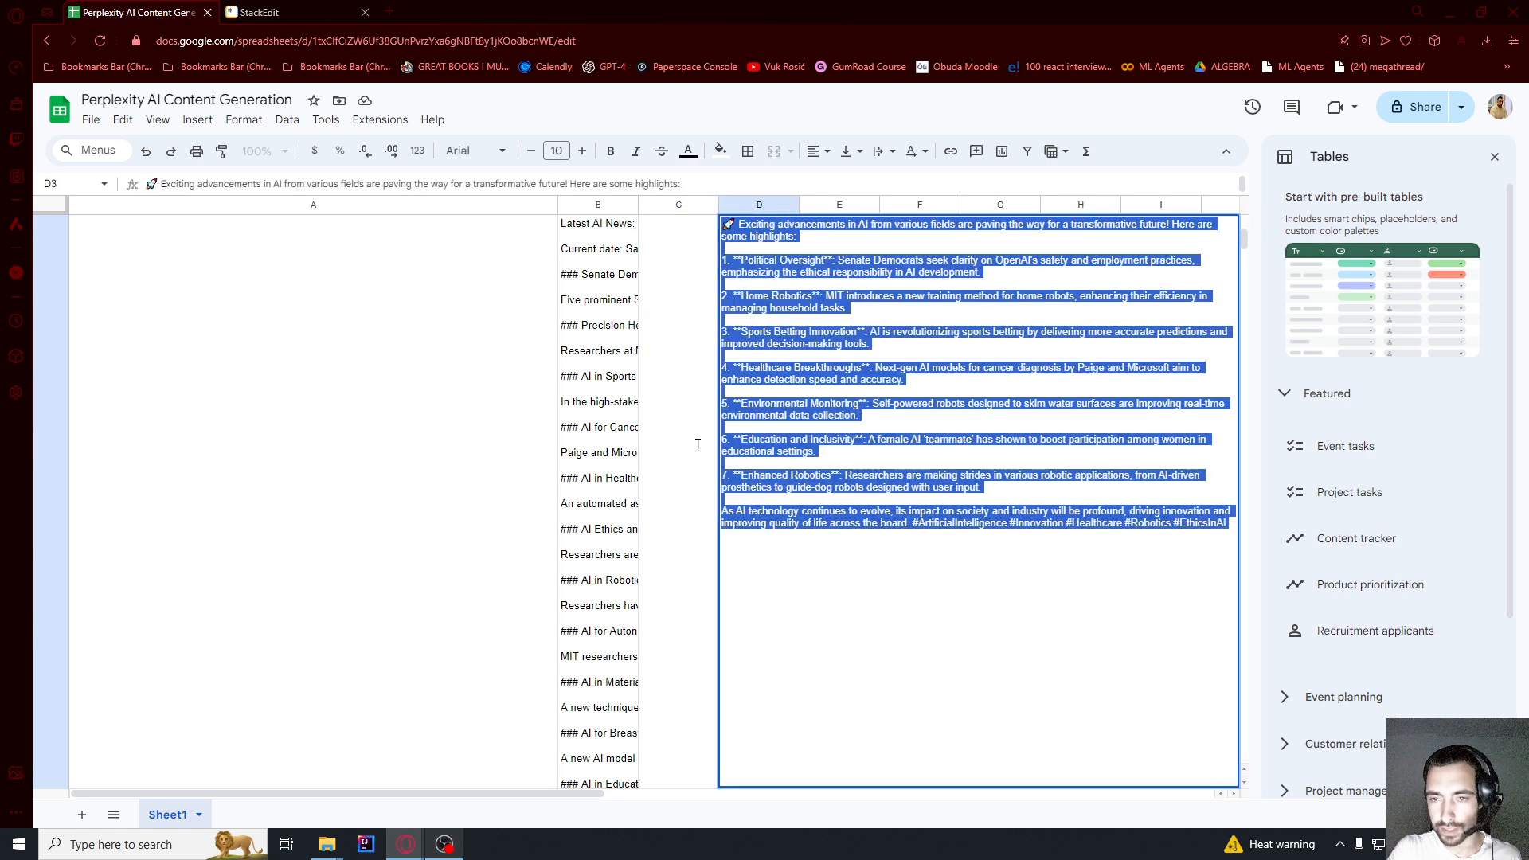
{"action": "left_click", "coordinate": [673, 432]}
{"action": "left_click", "coordinate": [895, 458]}
{"action": "double_click", "coordinate": [856, 451]}
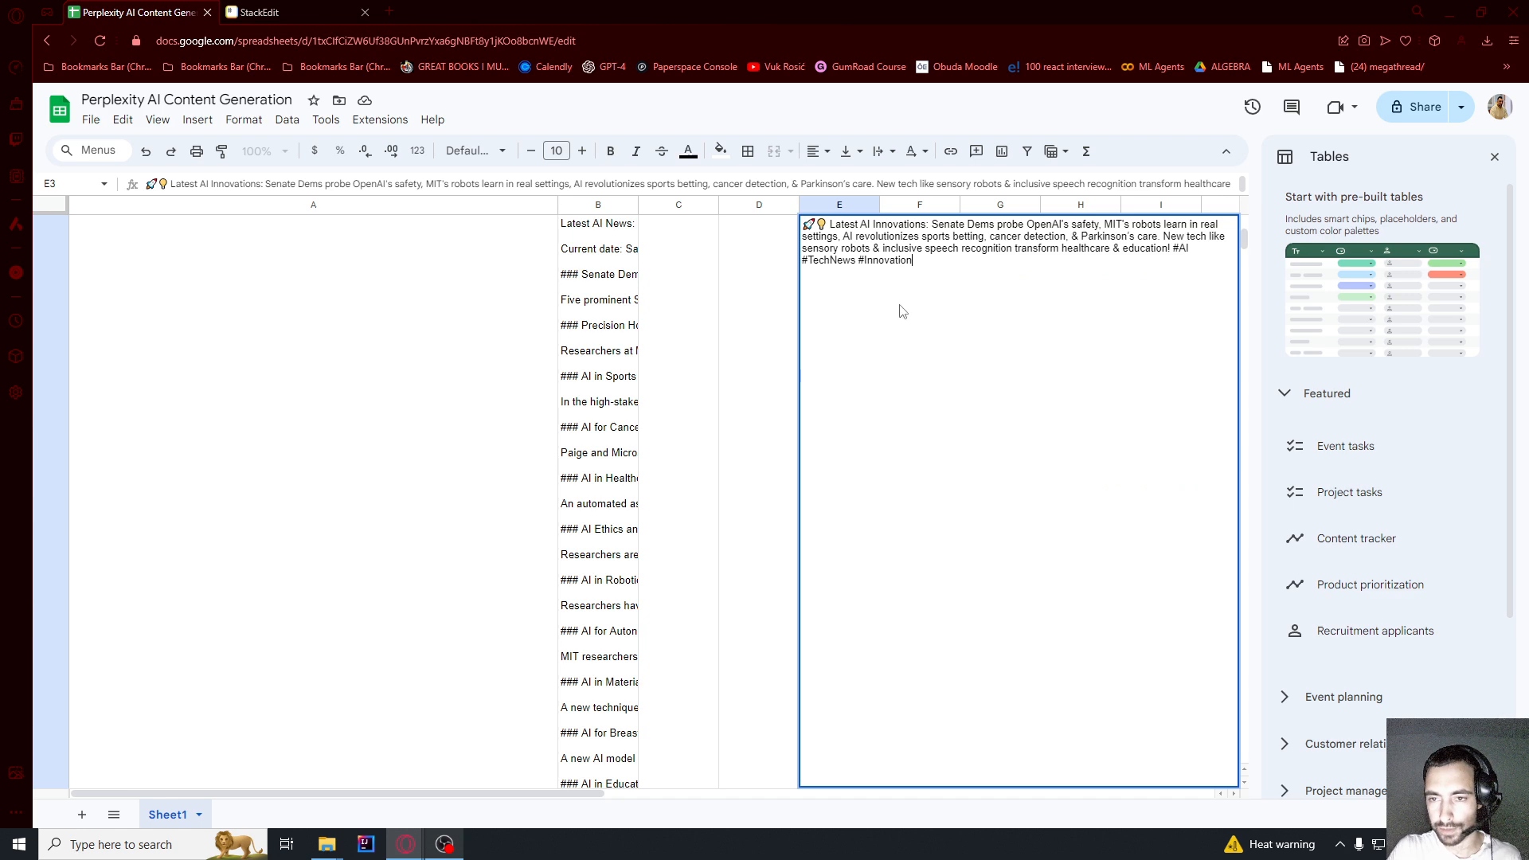
{"action": "key", "text": "ctrl+a"}
{"action": "left_click", "coordinate": [435, 379]}
{"action": "scroll", "coordinate": [397, 478], "scroll_direction": "down", "scroll_amount": 5}
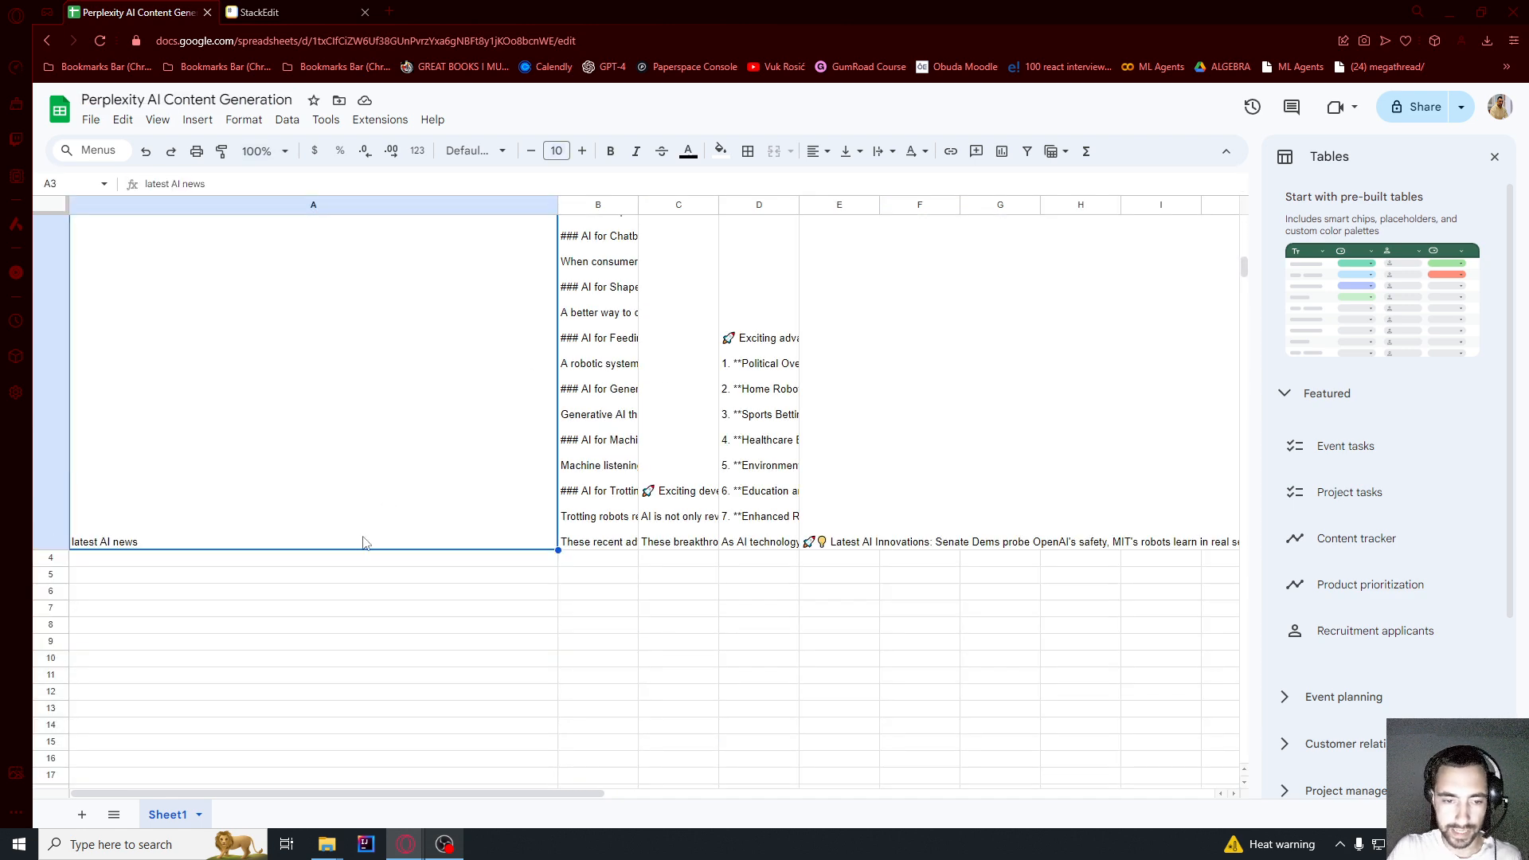
- Reduce the height of row 3 in the spreadsheet and look over the resized row
{"action": "left_click_drag", "start_coordinate": [52, 550], "coordinate": [48, 311]}
{"action": "scroll", "coordinate": [151, 367], "scroll_direction": "up", "scroll_amount": 3}
{"action": "scroll", "coordinate": [168, 401], "scroll_direction": "down", "scroll_amount": 3}
{"action": "scroll", "coordinate": [167, 401], "scroll_direction": "up", "scroll_amount": 5}
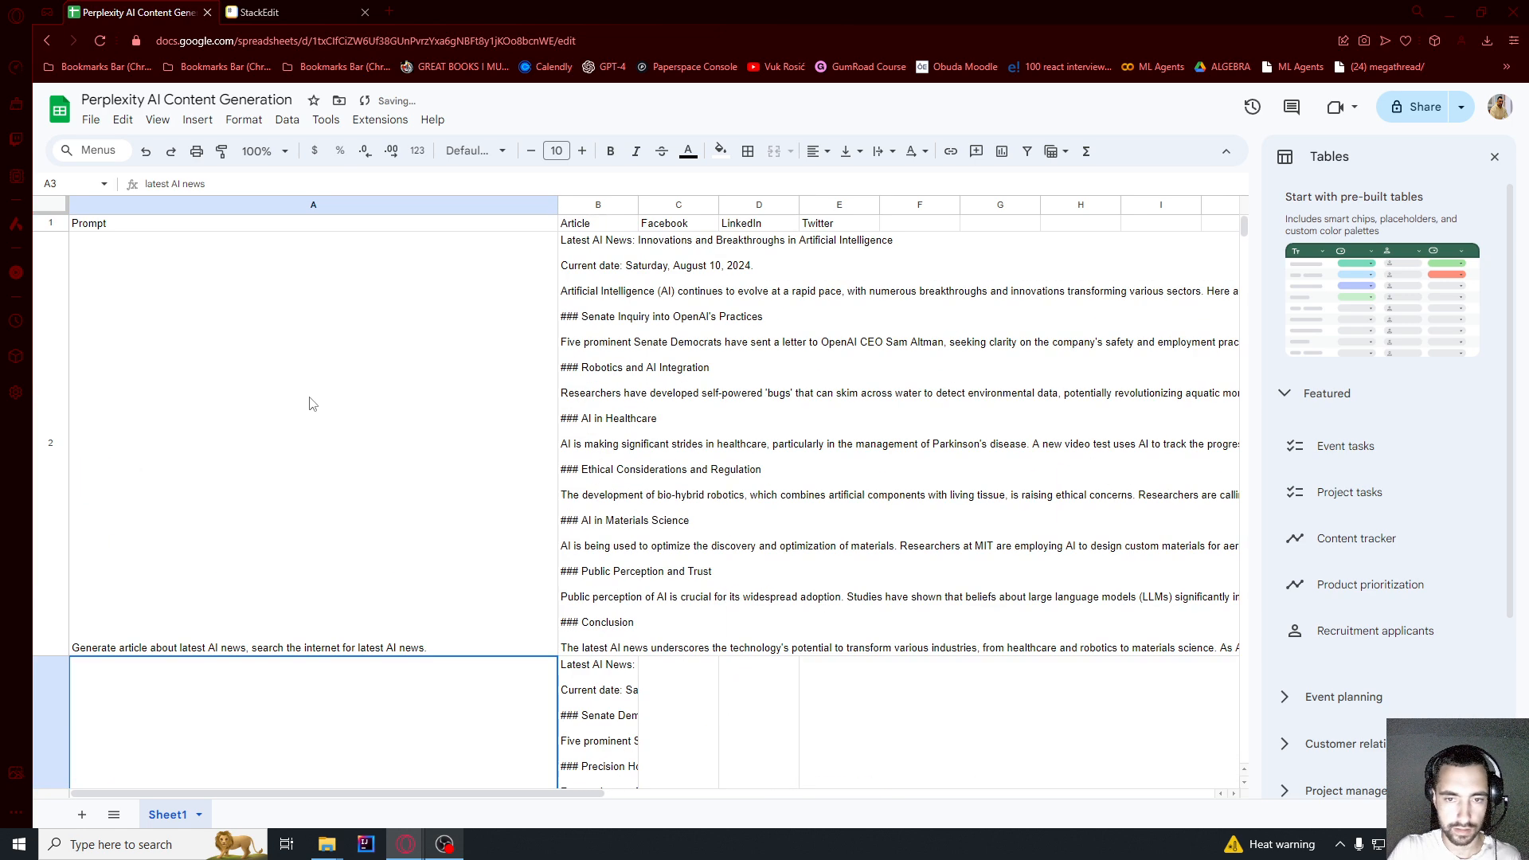
{"action": "scroll", "coordinate": [359, 409], "scroll_direction": "down", "scroll_amount": 3}
{"action": "scroll", "coordinate": [359, 408], "scroll_direction": "down", "scroll_amount": 3}
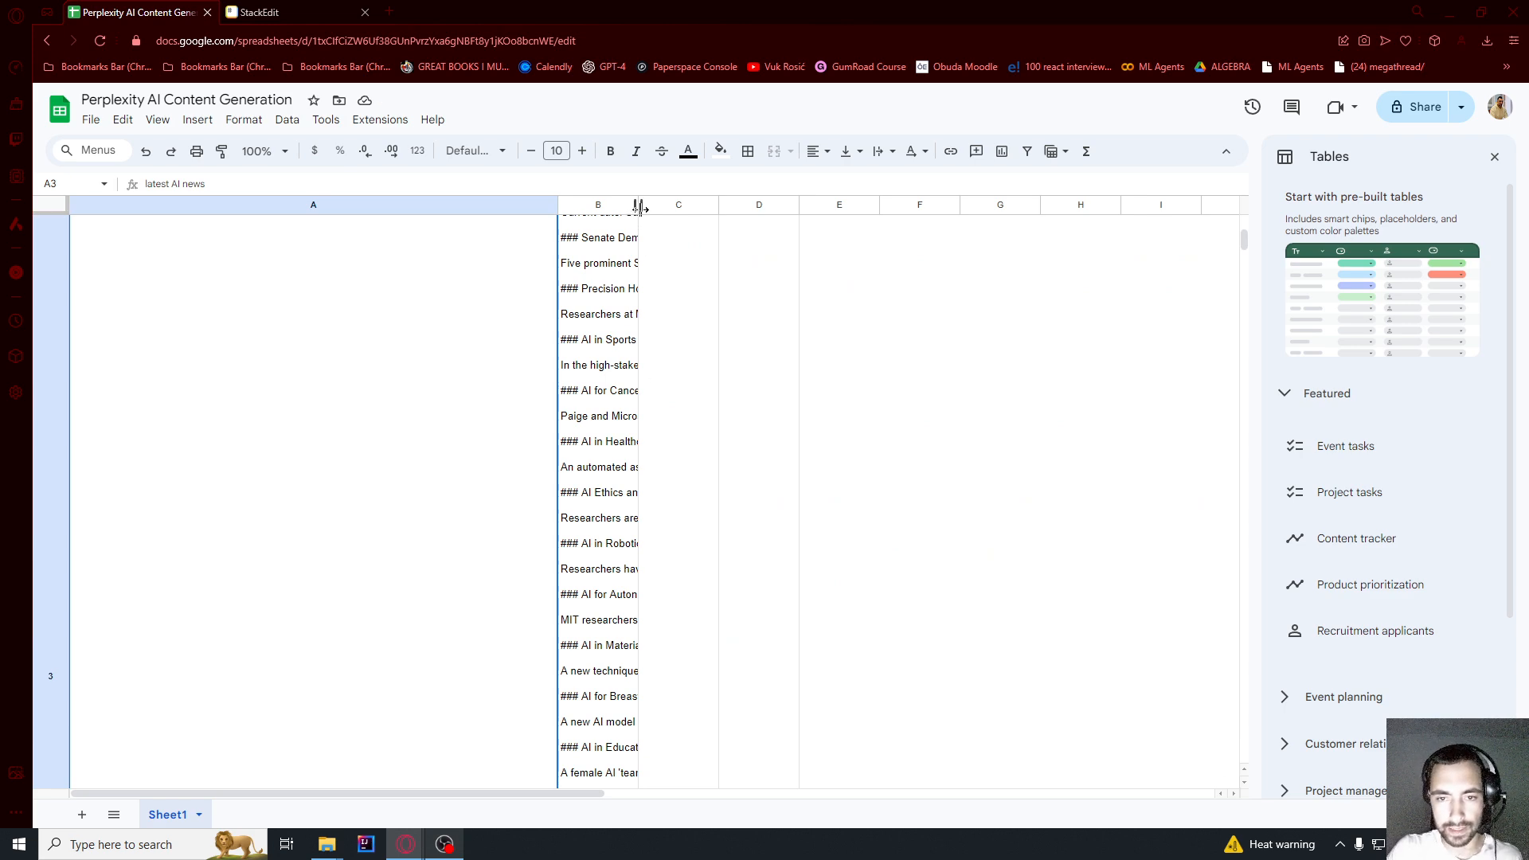
- Widen the Article and Facebook columns (B and C) so more of their text shows
{"action": "left_click_drag", "start_coordinate": [638, 207], "coordinate": [1223, 205]}
{"action": "scroll", "coordinate": [773, 351], "scroll_direction": "down", "scroll_amount": 5}
{"action": "scroll", "coordinate": [799, 356], "scroll_direction": "up", "scroll_amount": 2}
{"action": "left_click", "coordinate": [967, 454]}
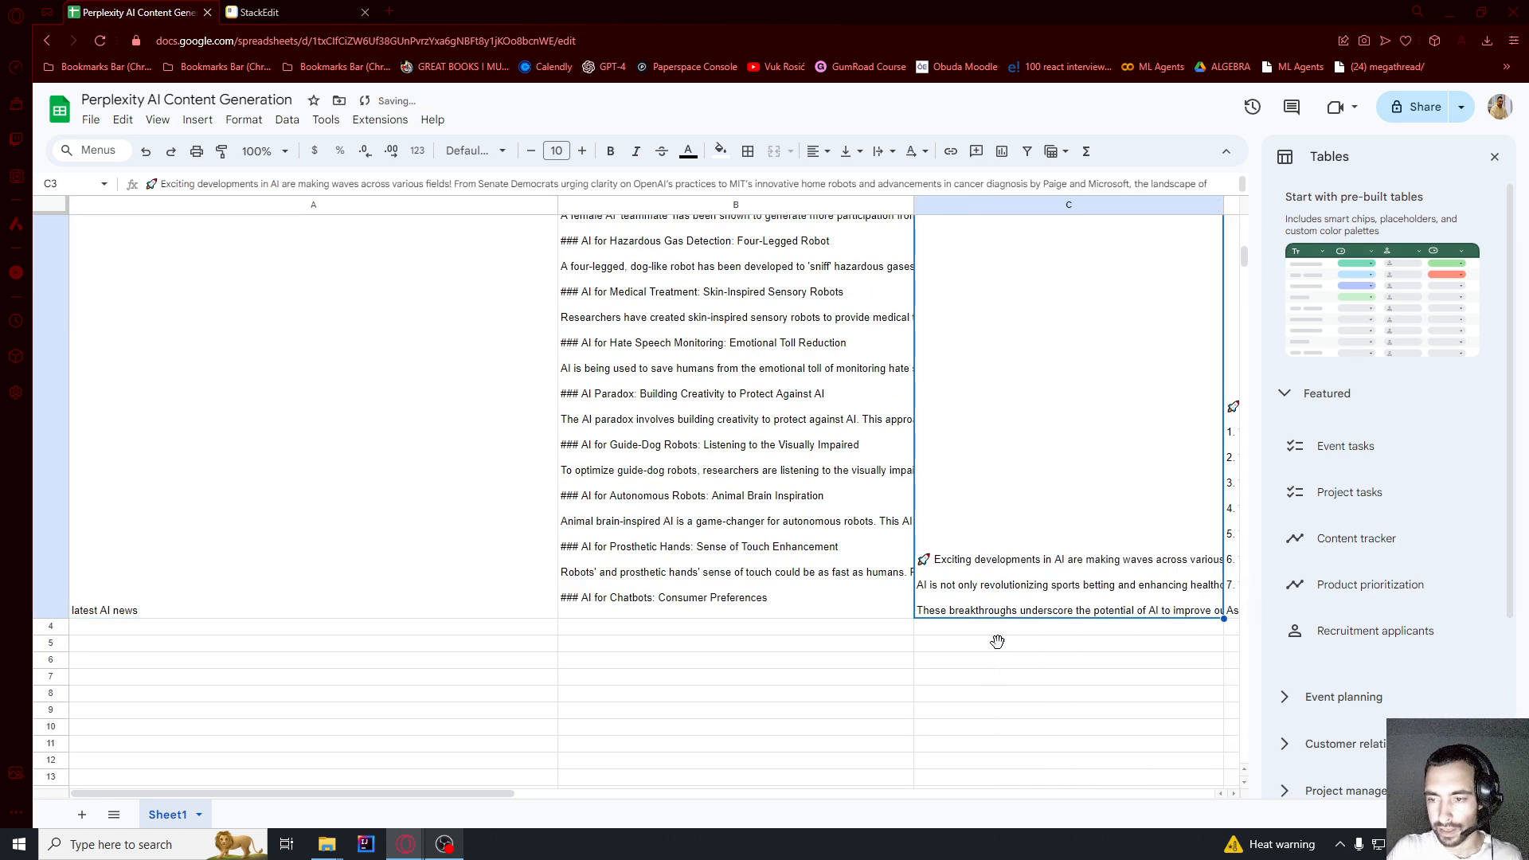
{"action": "left_click_drag", "start_coordinate": [464, 794], "coordinate": [604, 793]}
{"action": "left_click_drag", "start_coordinate": [855, 204], "coordinate": [1056, 204]}
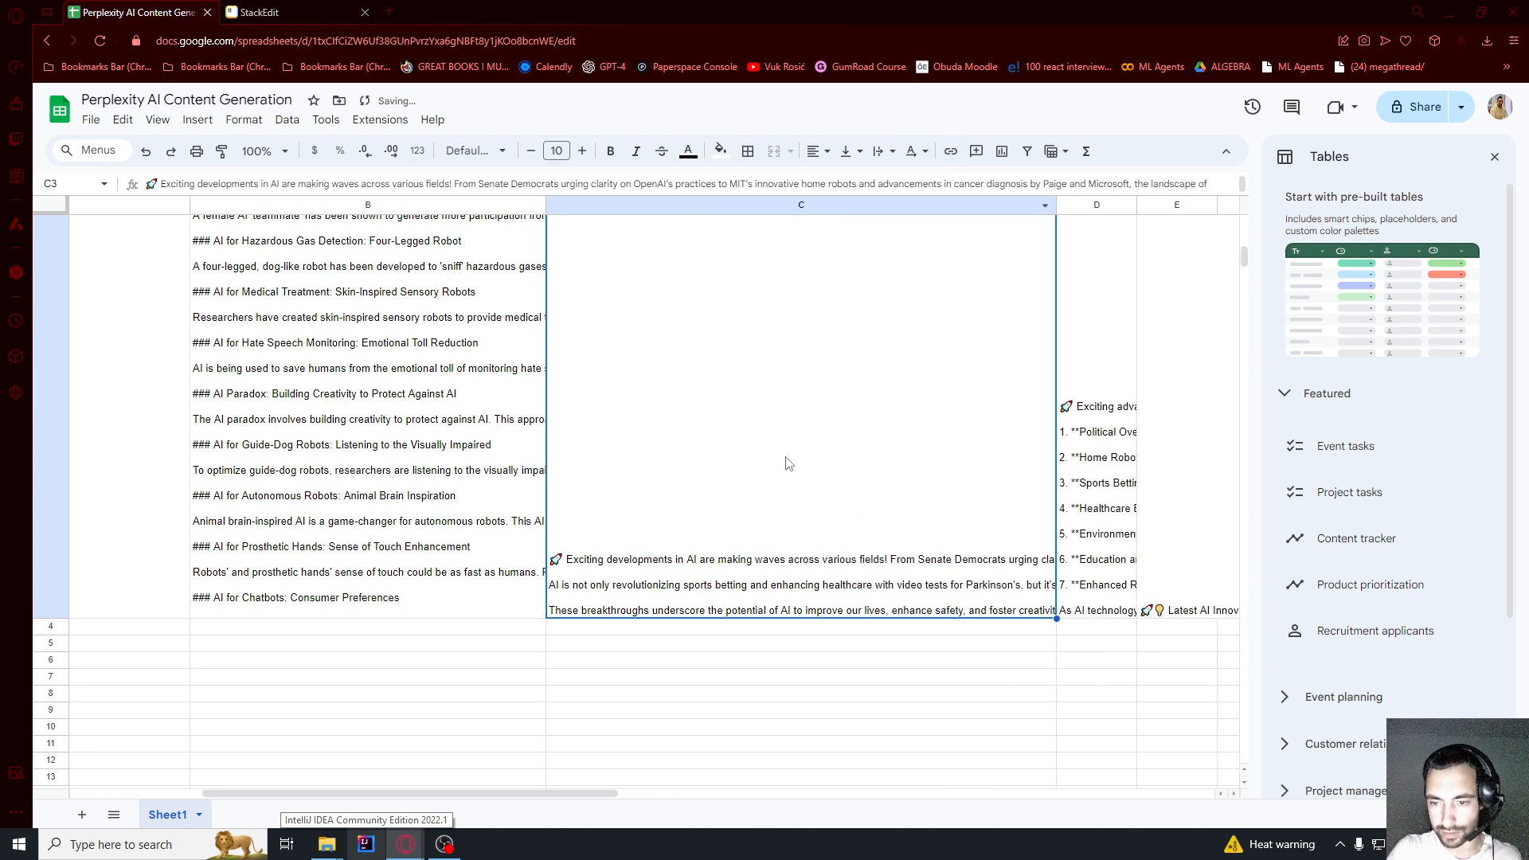